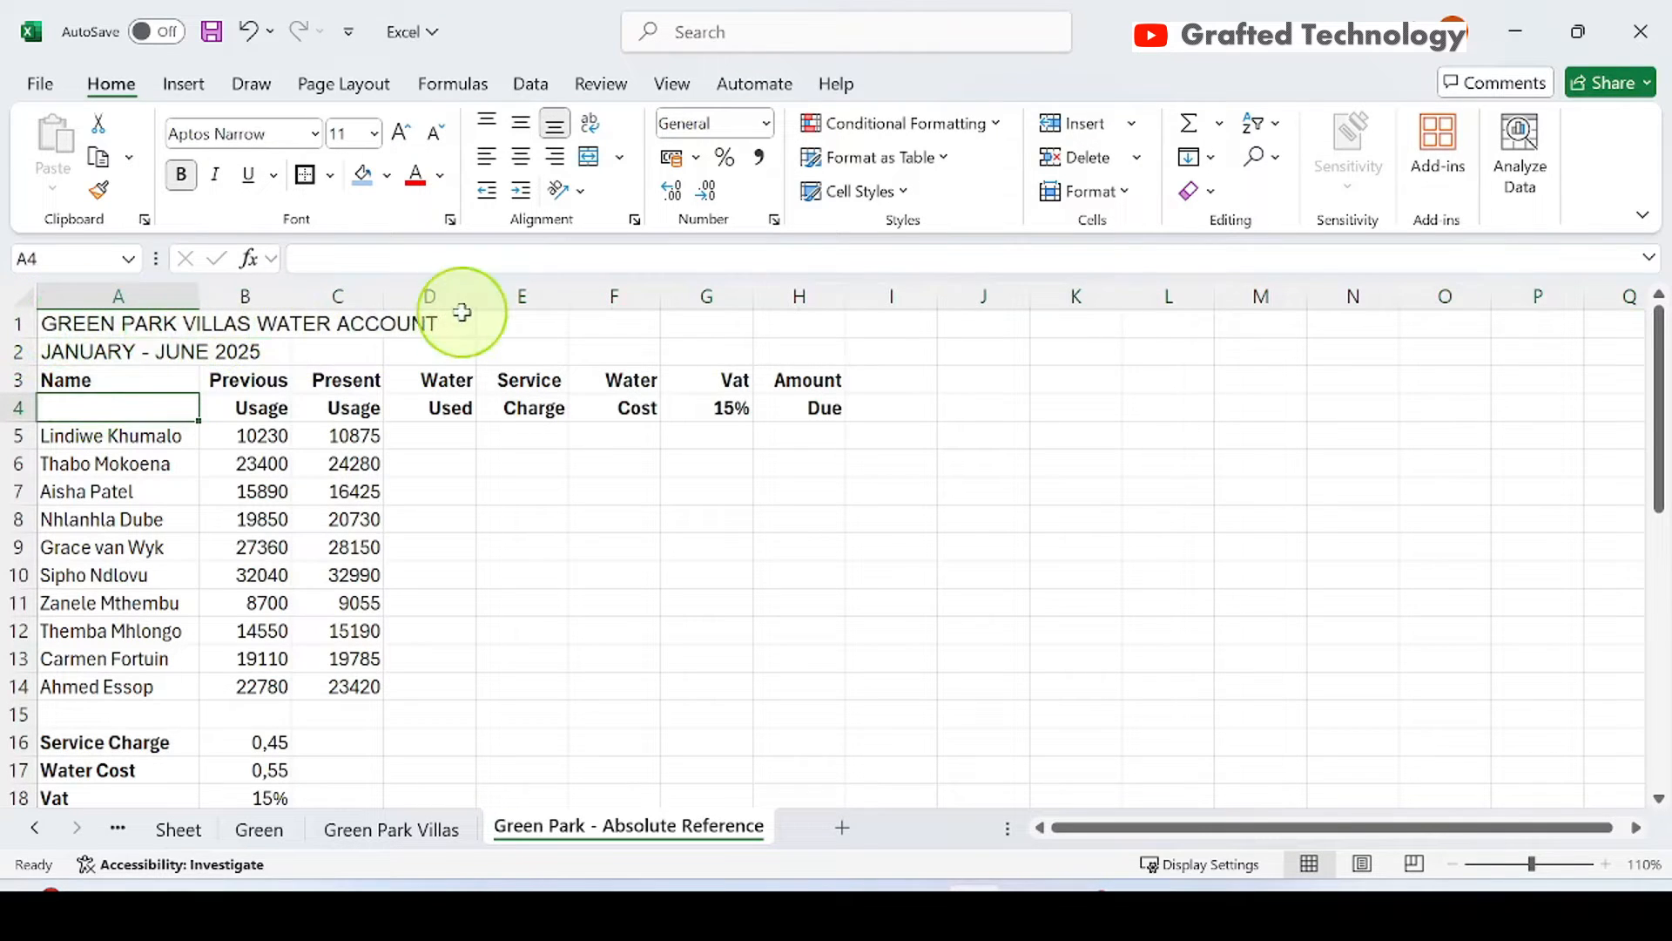
Review the water account table's heading rows, the name list, and the empty calculation columns from Water Used to Amount Due.
{"action": "left_click", "coordinate": [14, 354]}
{"action": "left_click", "coordinate": [19, 385]}
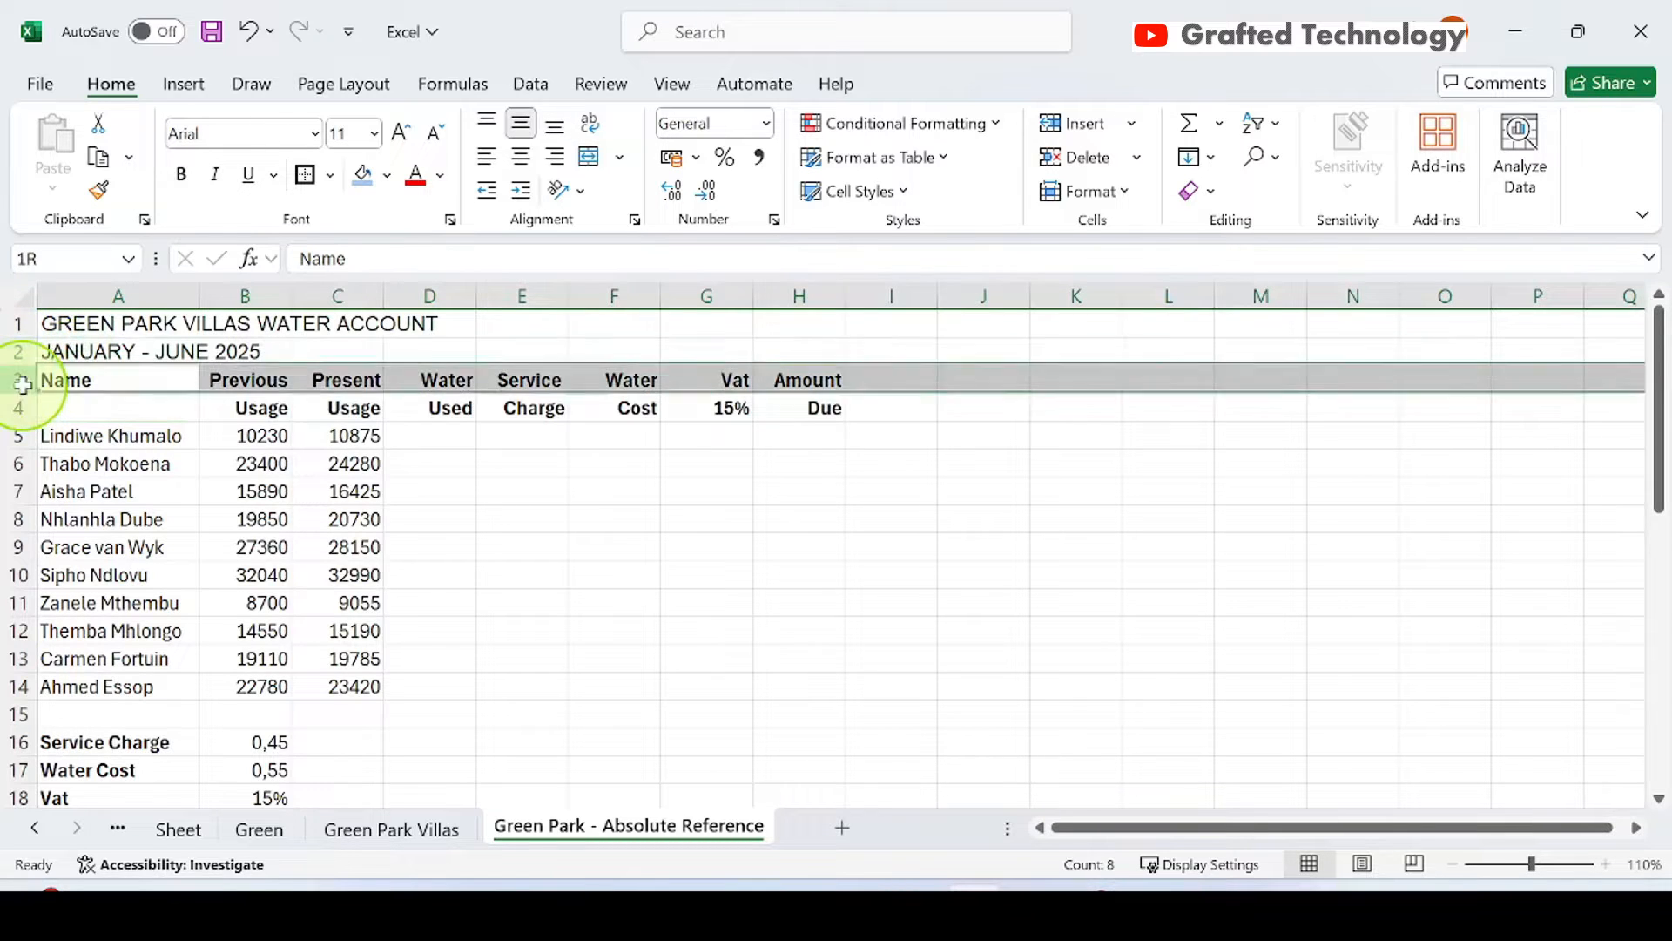
{"action": "left_click", "coordinate": [17, 407]}
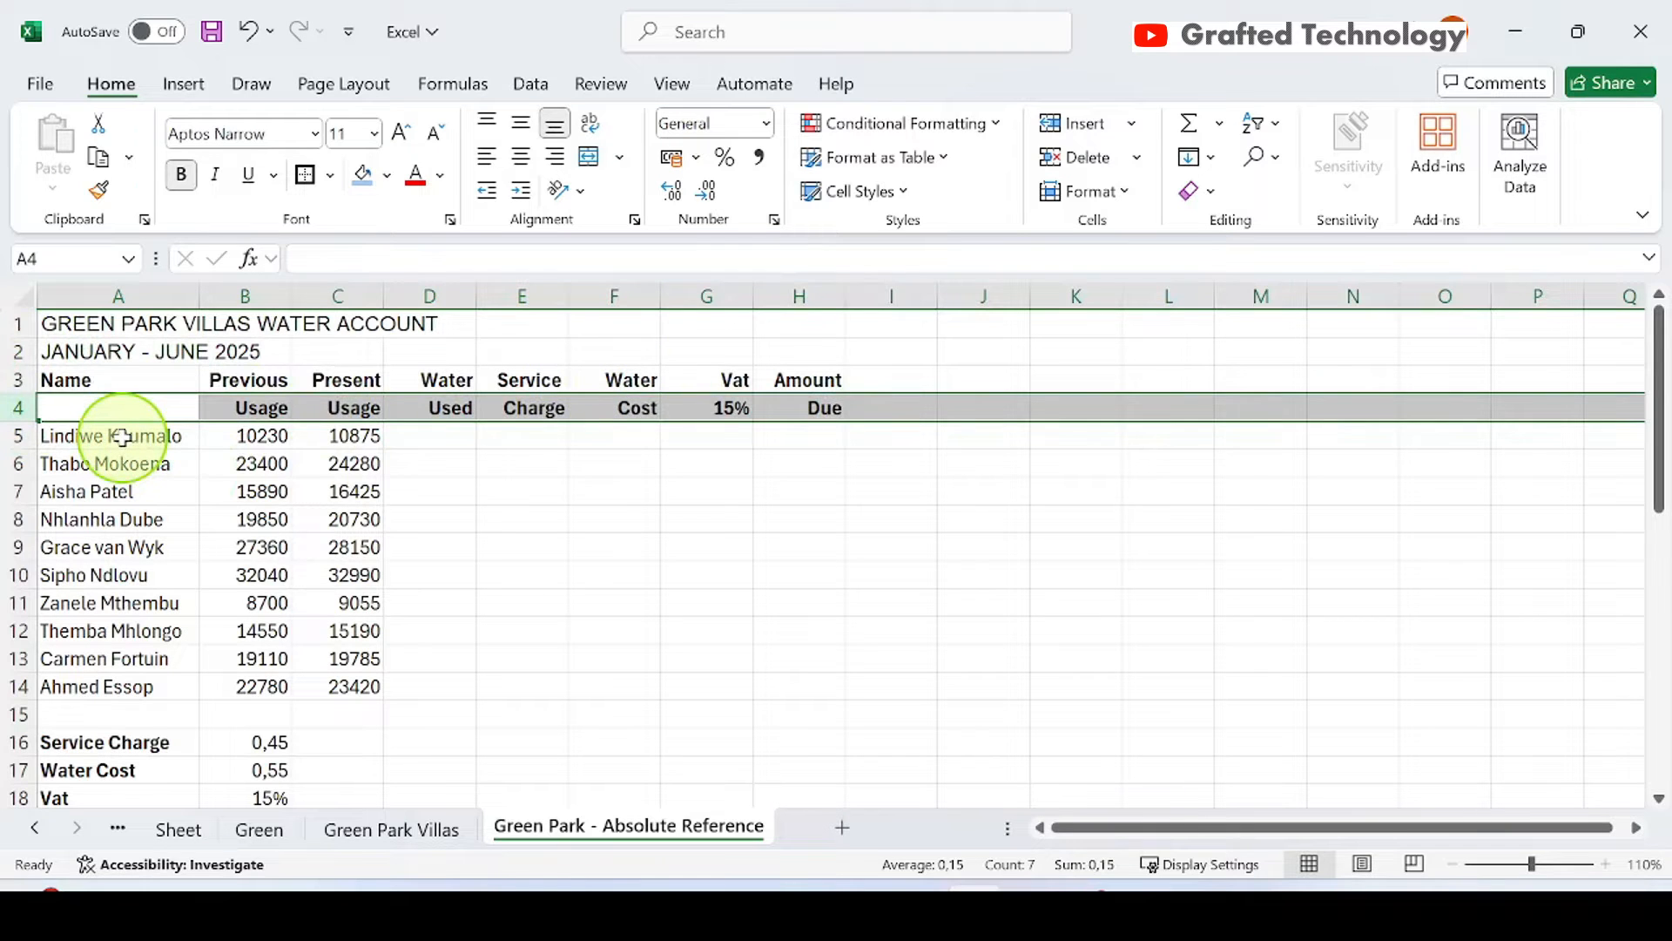
{"action": "left_click_drag", "start_coordinate": [112, 436], "coordinate": [120, 688]}
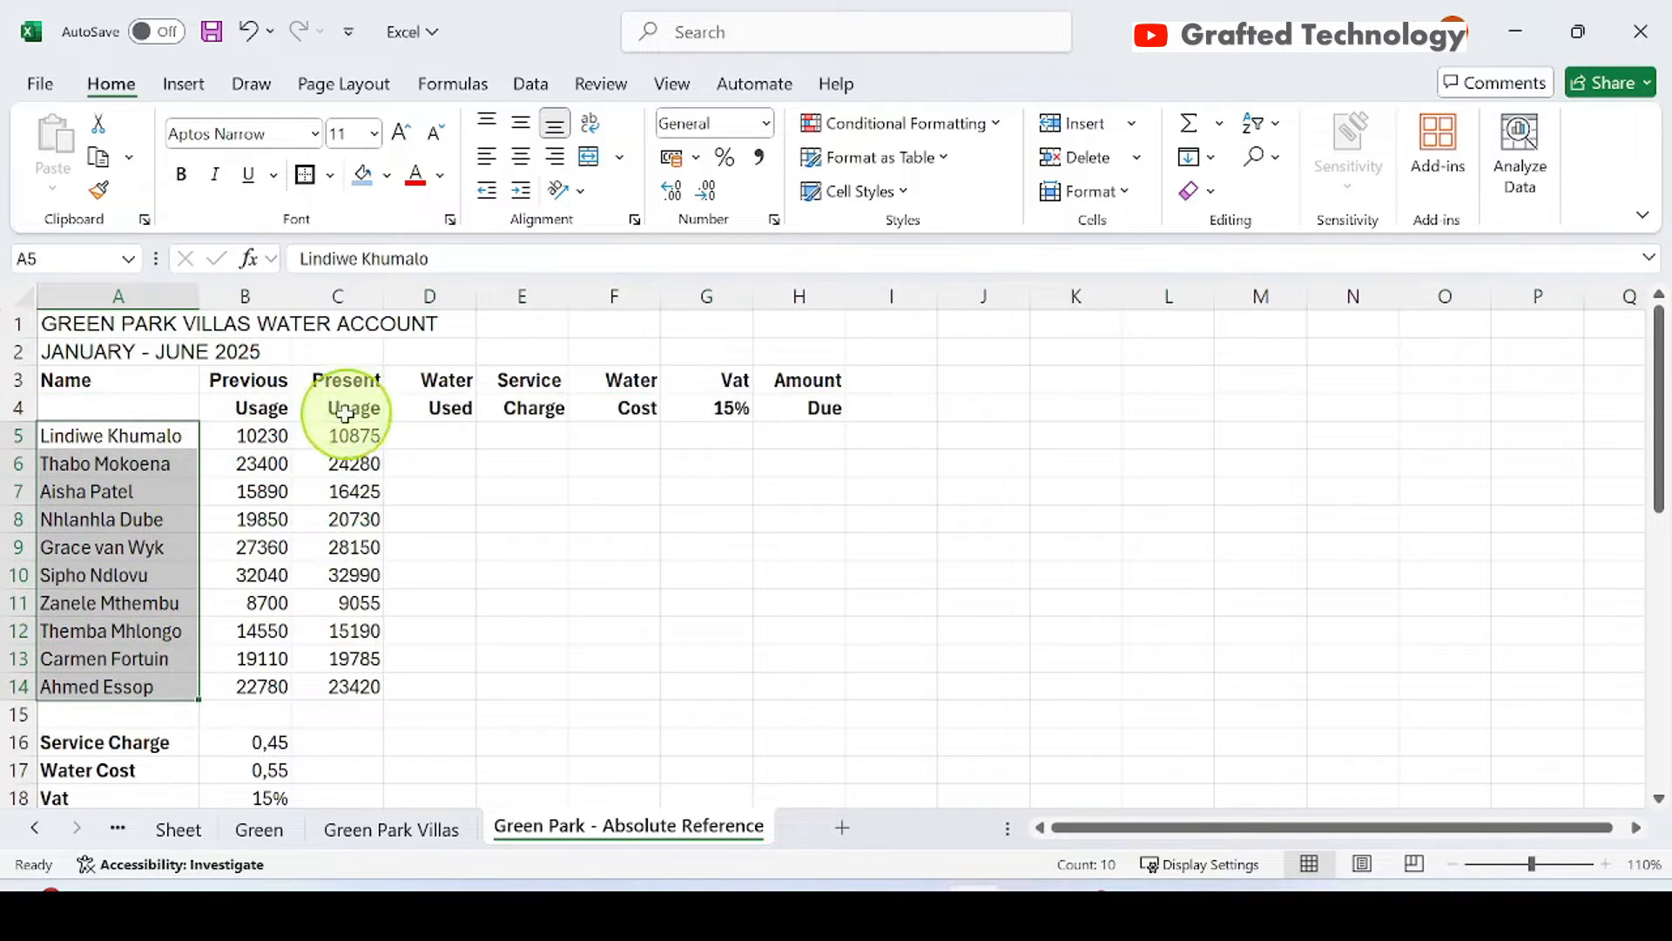
{"action": "left_click_drag", "start_coordinate": [437, 437], "coordinate": [801, 687]}
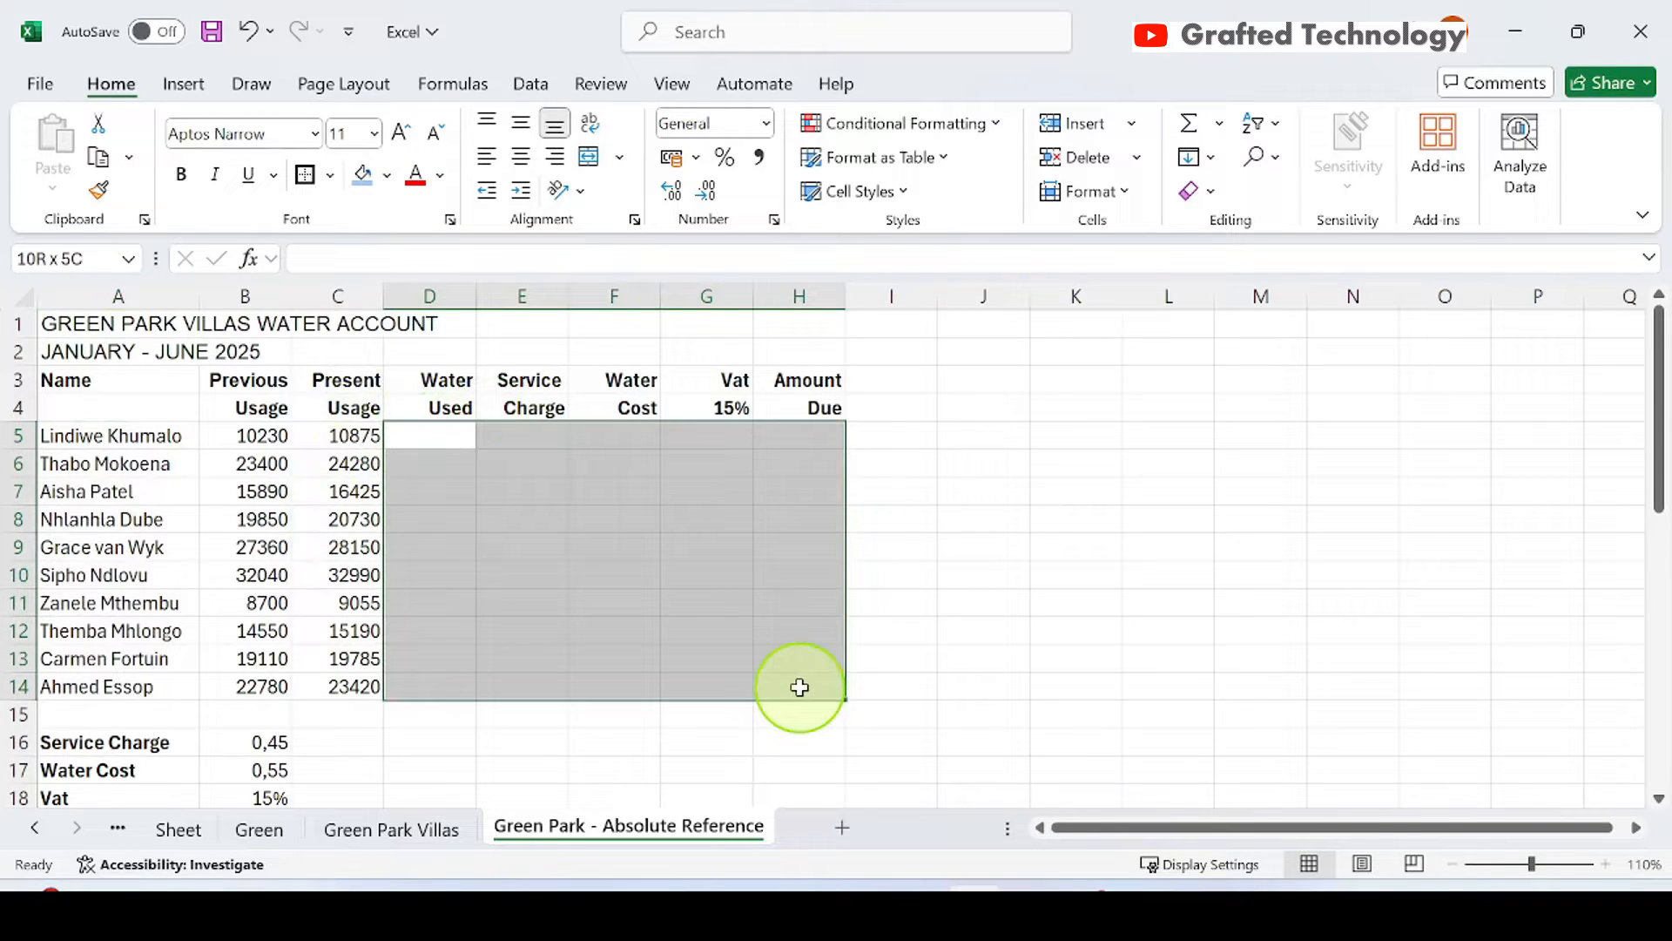
{"action": "left_click", "coordinate": [981, 574]}
{"action": "left_click_drag", "start_coordinate": [808, 383], "coordinate": [782, 688]}
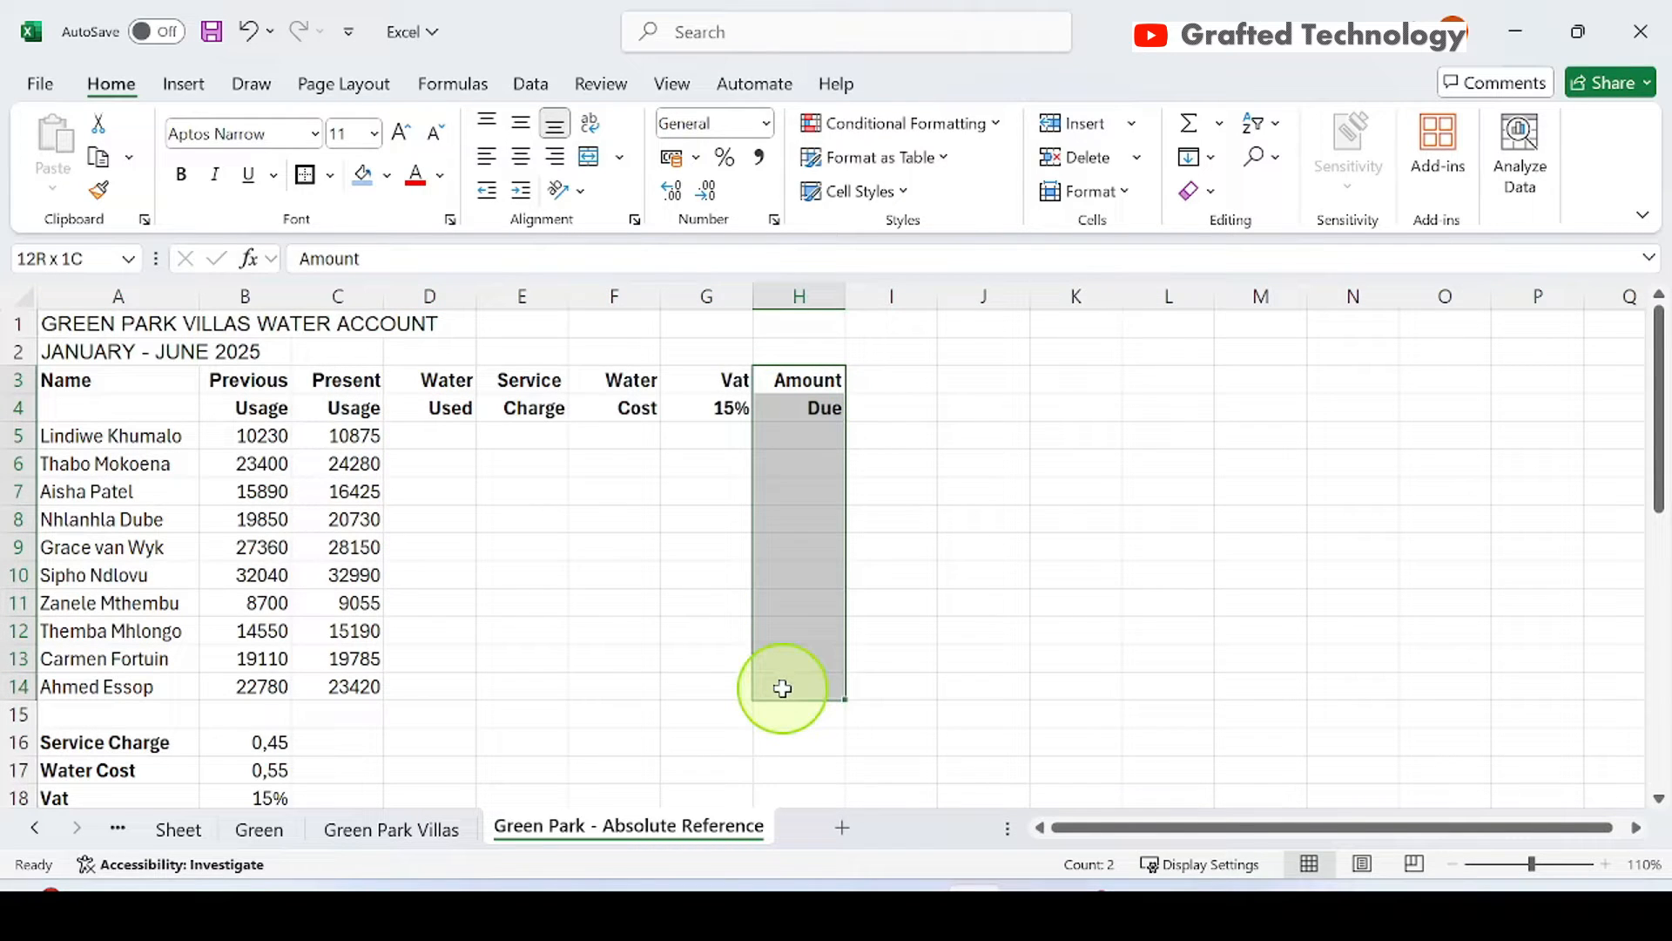
{"action": "left_click_drag", "start_coordinate": [782, 688], "coordinate": [782, 687]}
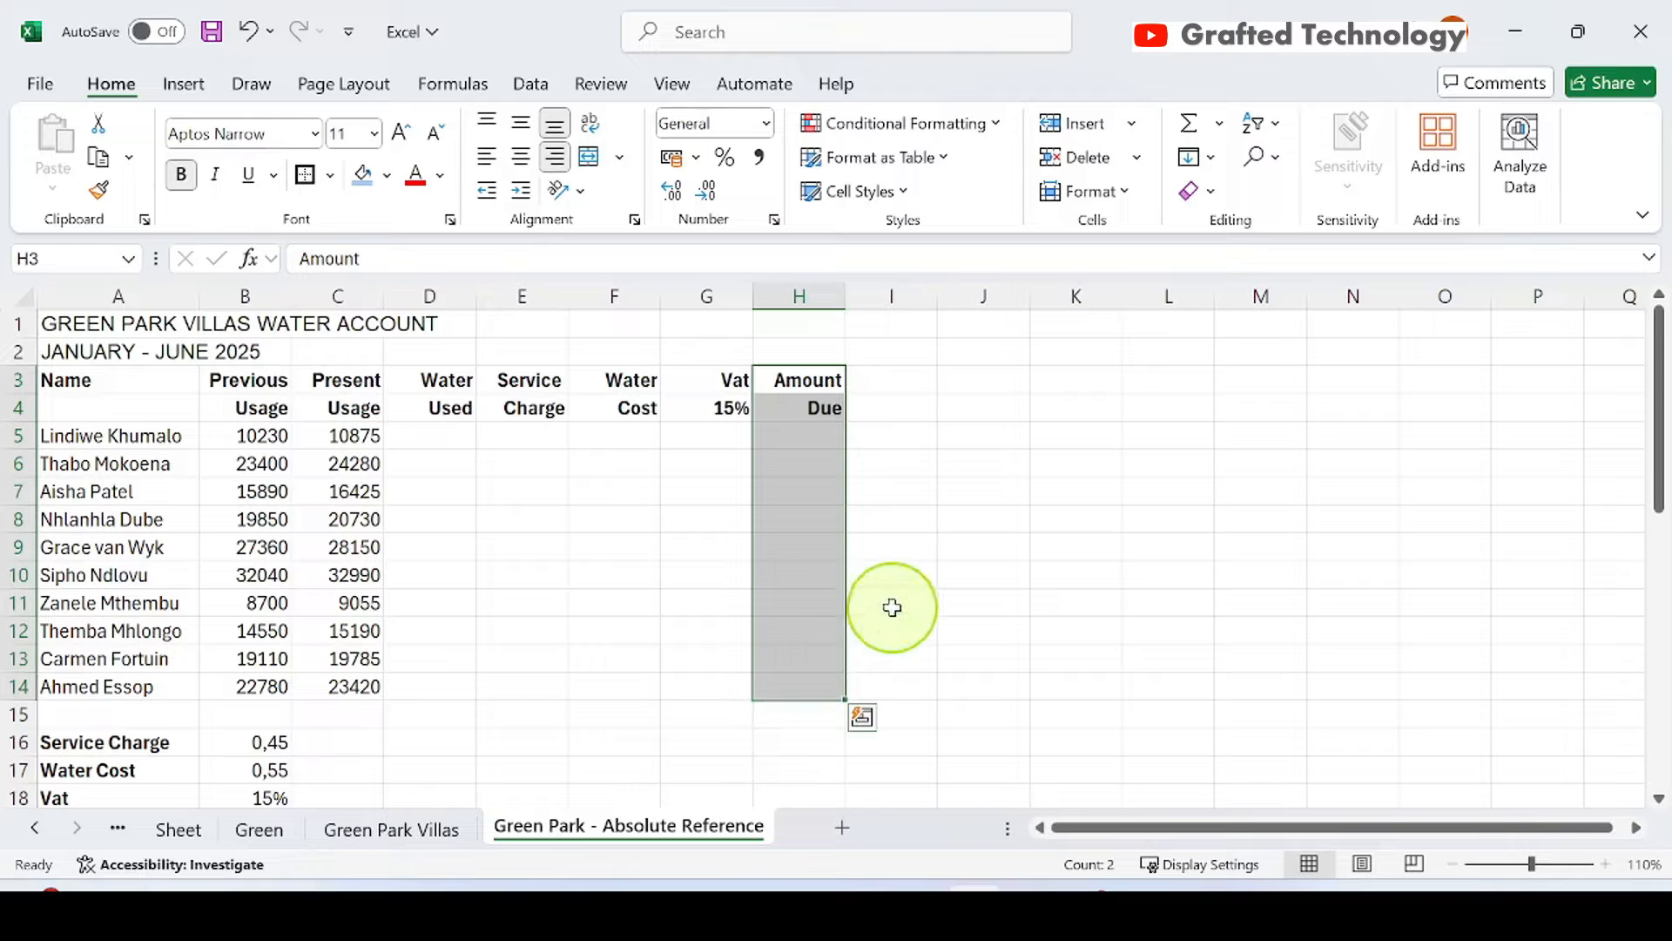
{"action": "left_click", "coordinate": [916, 559]}
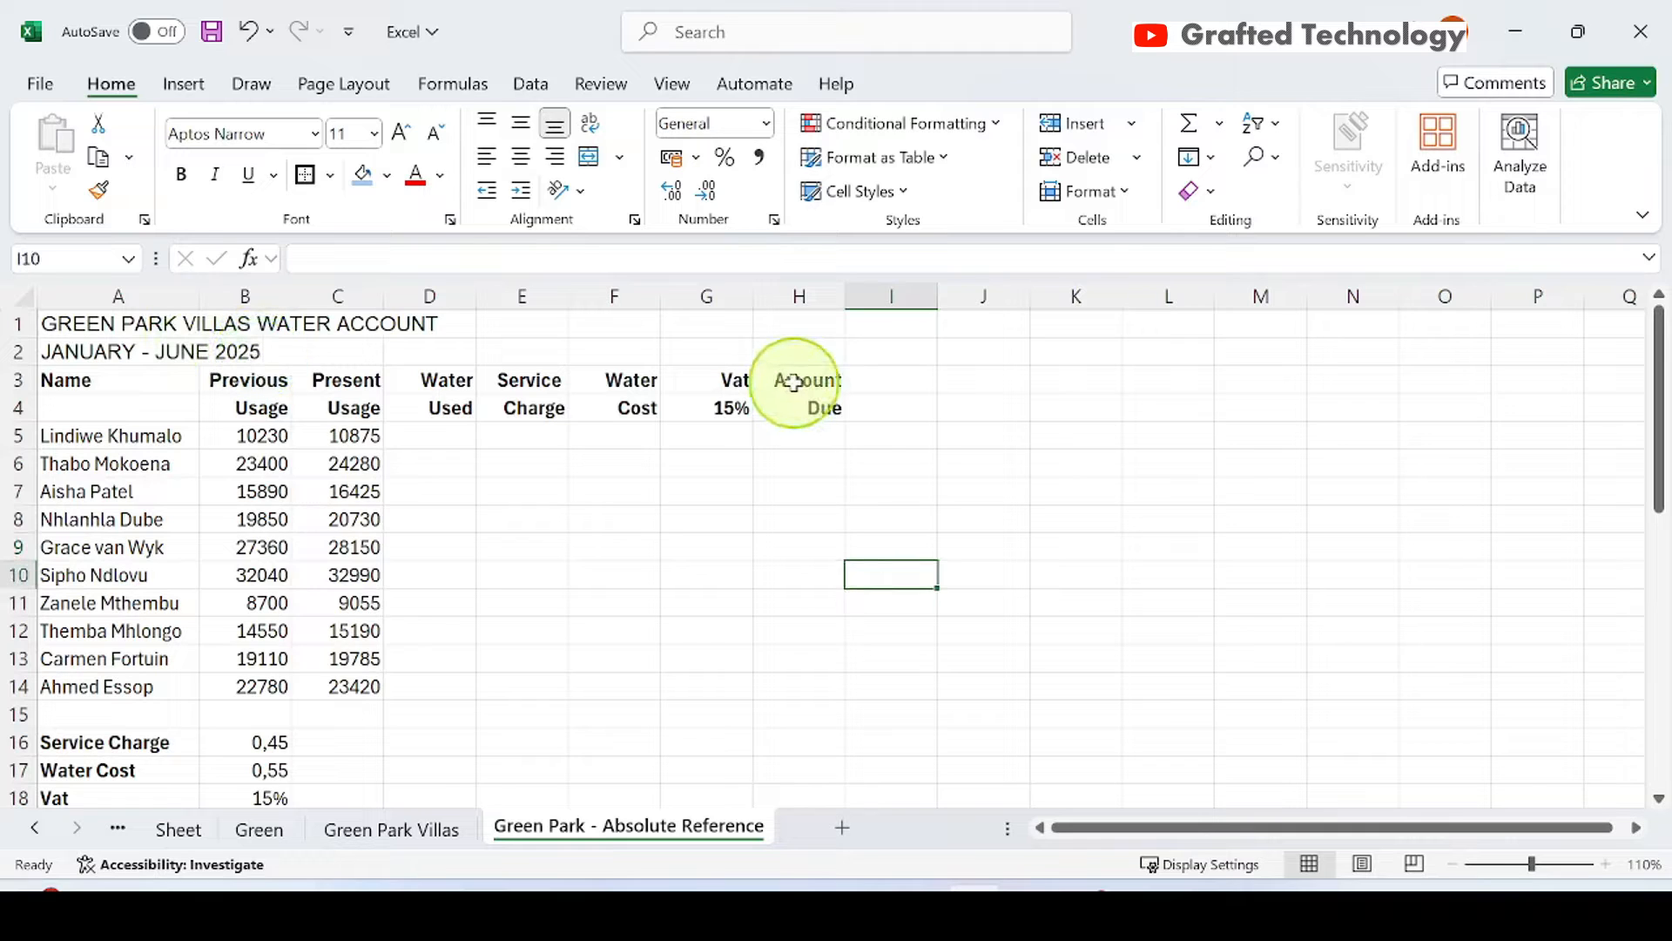
{"action": "left_click_drag", "start_coordinate": [796, 376], "coordinate": [792, 692]}
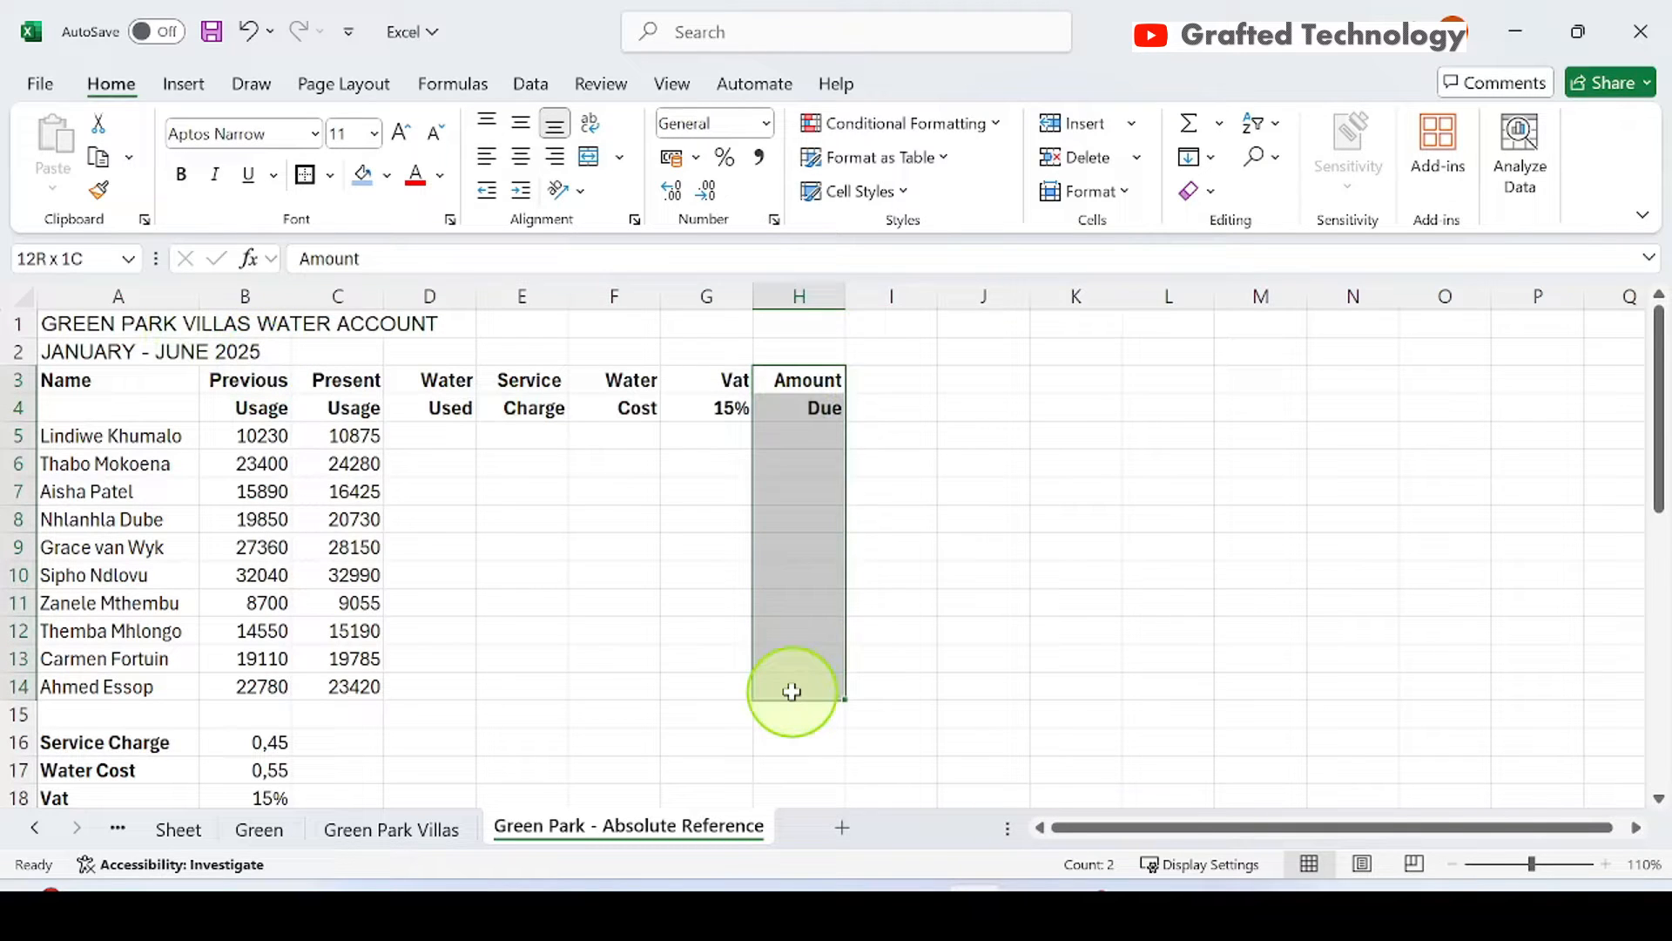
{"action": "left_click", "coordinate": [671, 549]}
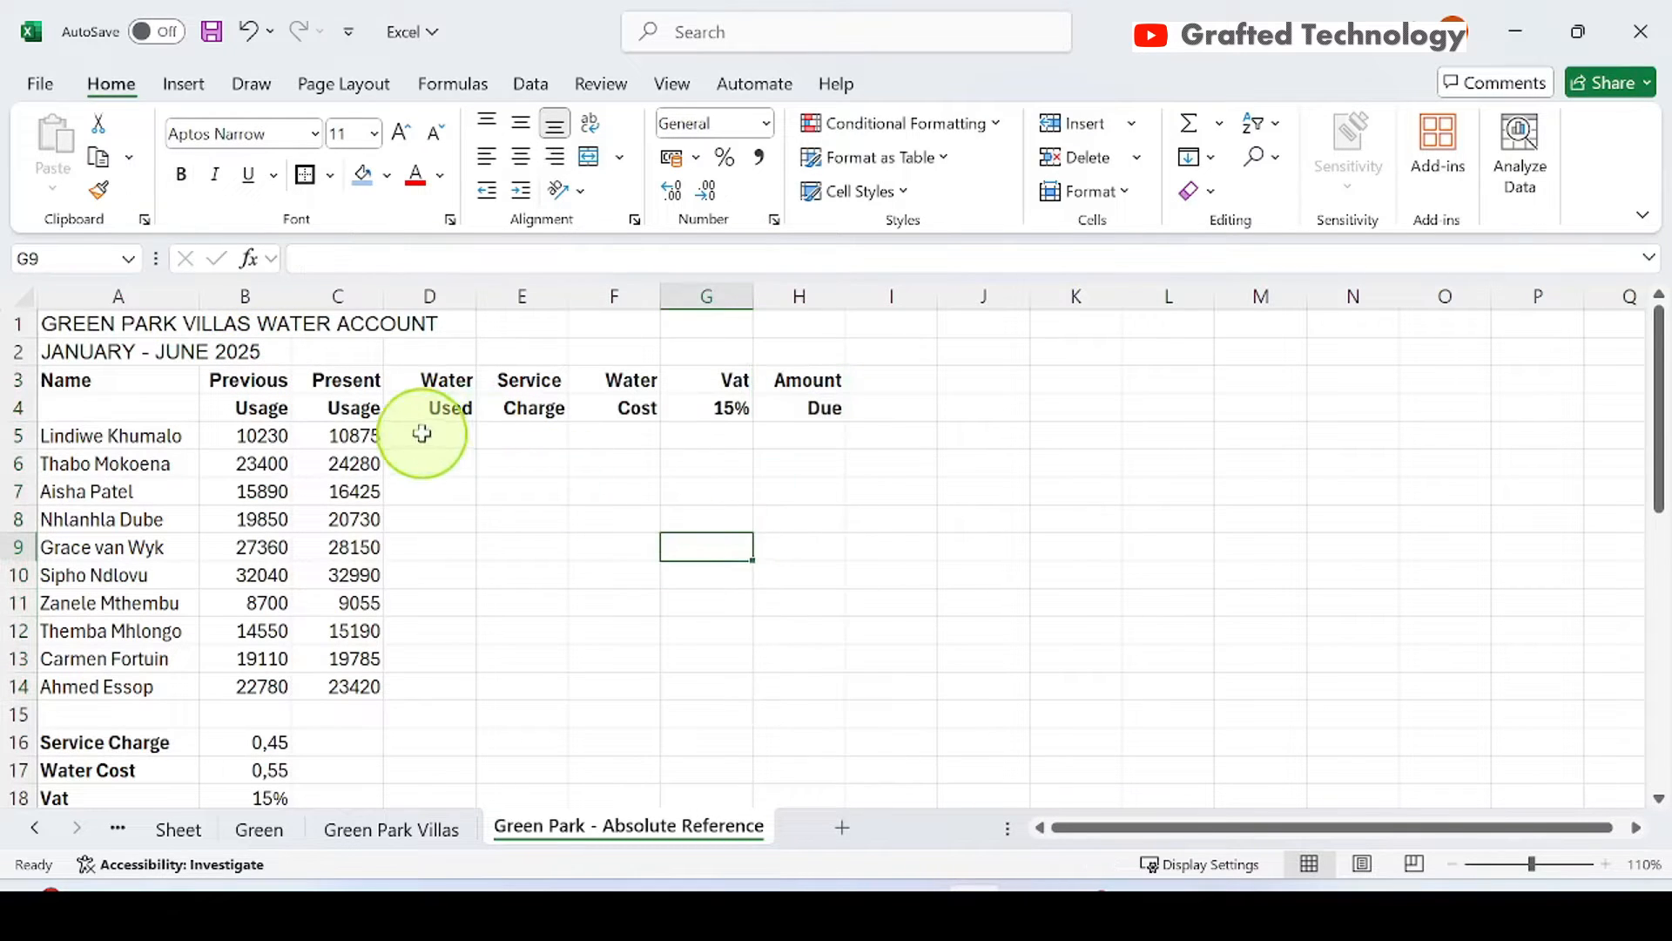
{"action": "left_click_drag", "start_coordinate": [421, 433], "coordinate": [696, 686]}
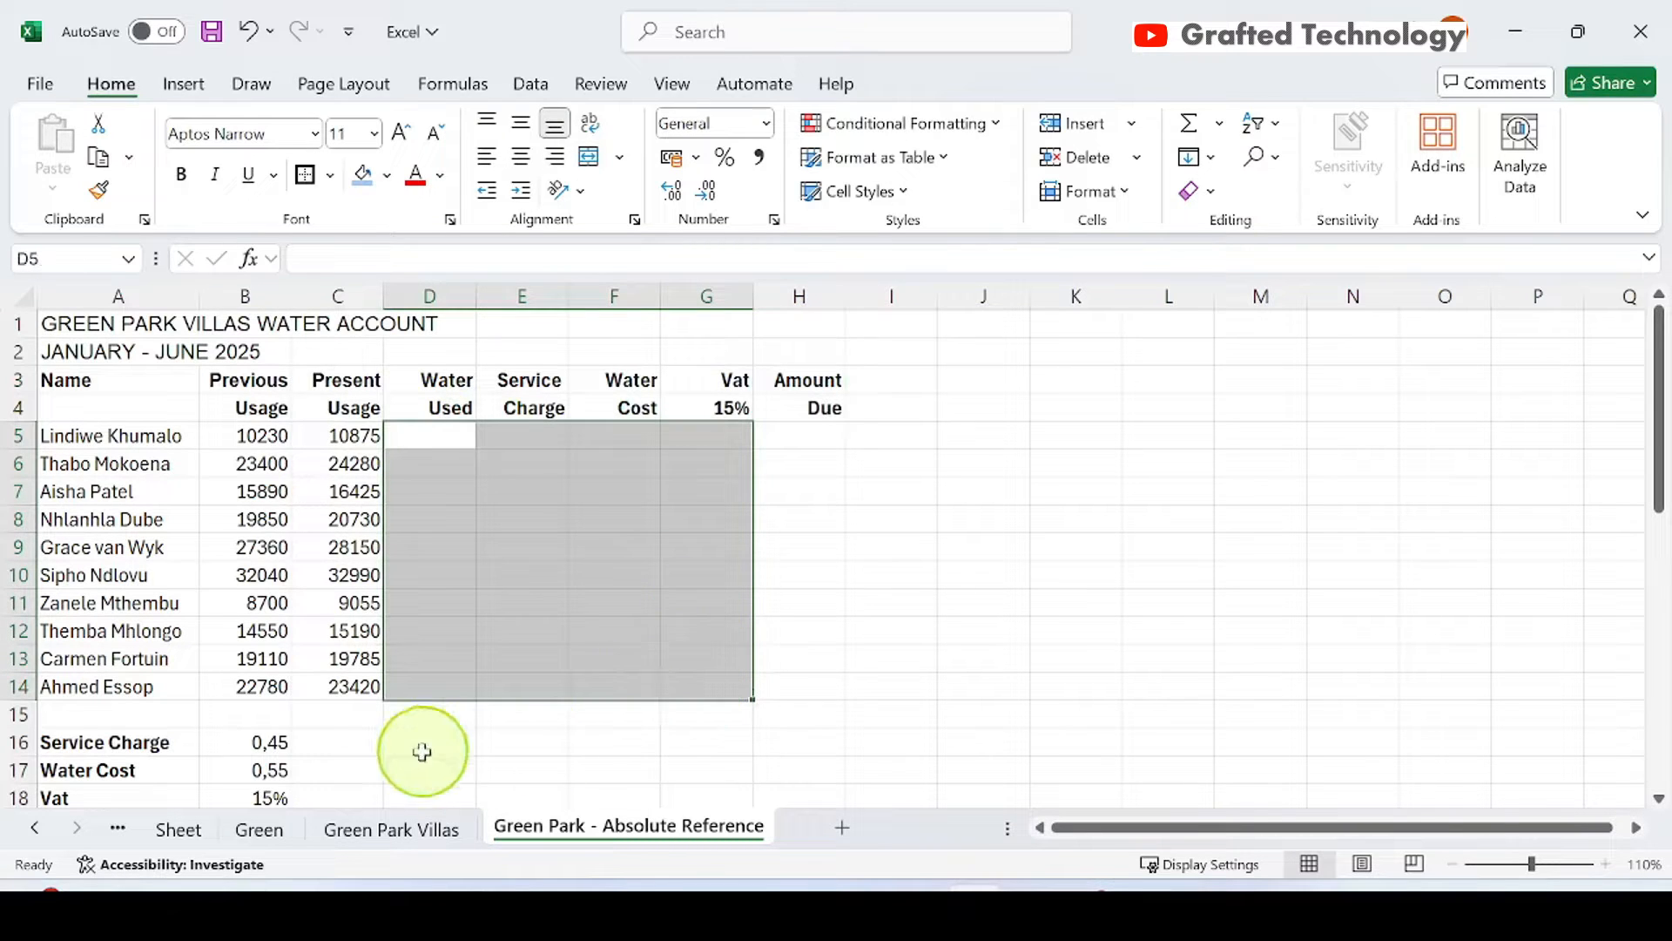
{"action": "left_click", "coordinate": [423, 743]}
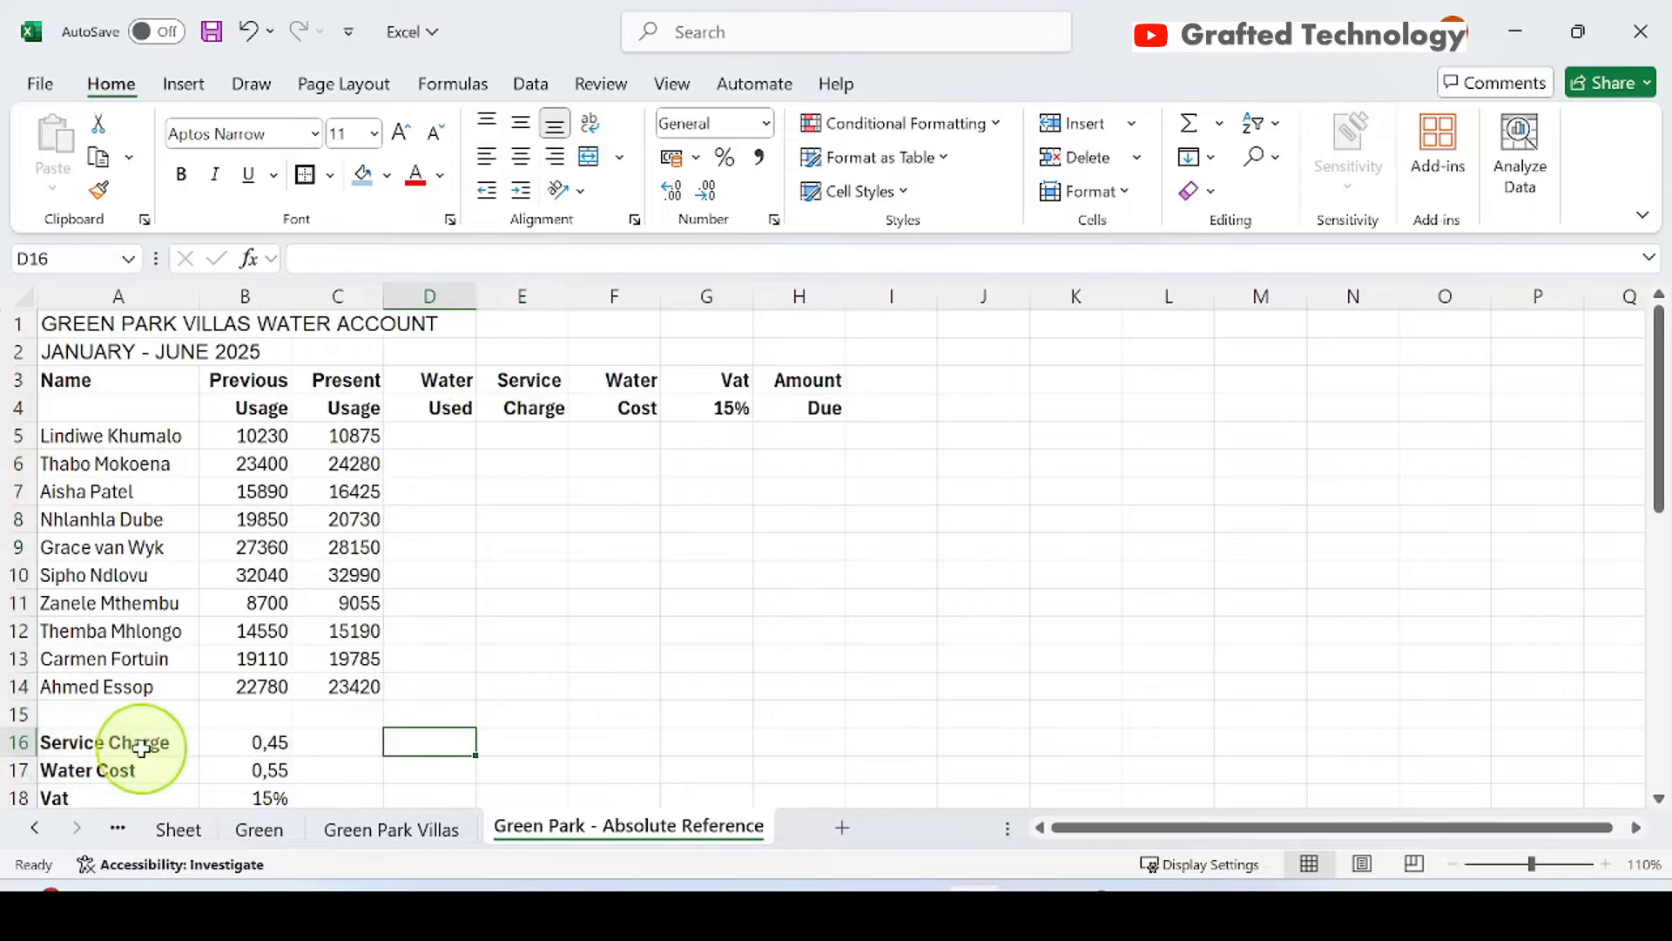
Check the Service Charge, Water Cost and Vat rates in cells B16 to B18.
{"action": "left_click", "coordinate": [260, 742]}
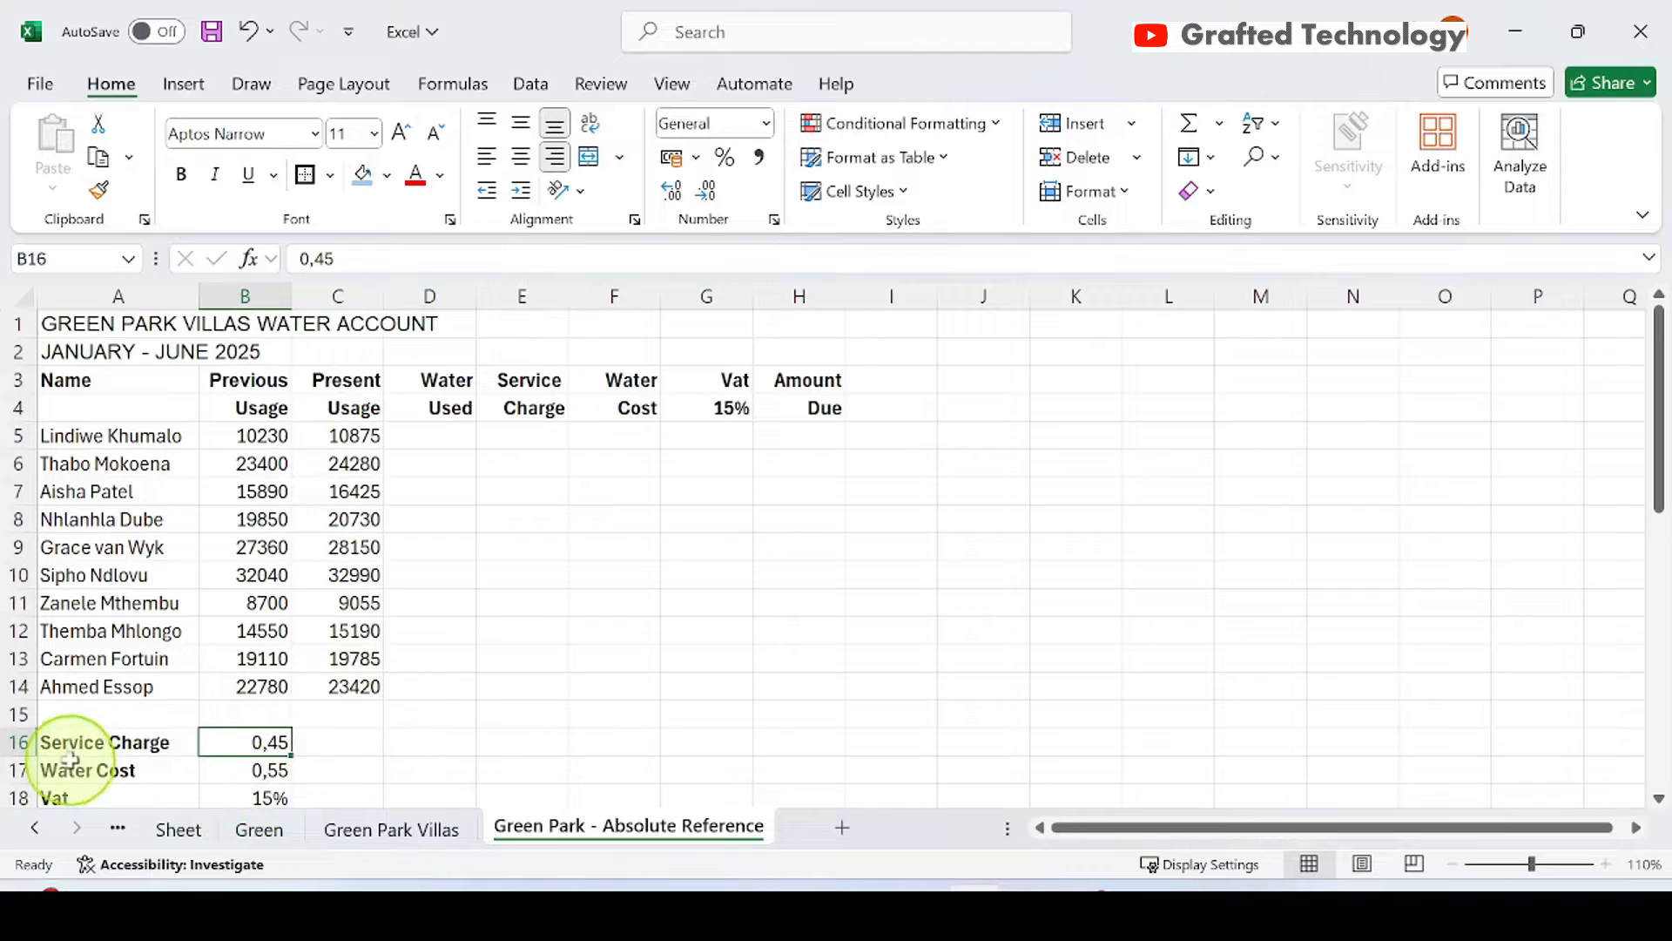
{"action": "left_click", "coordinate": [264, 768]}
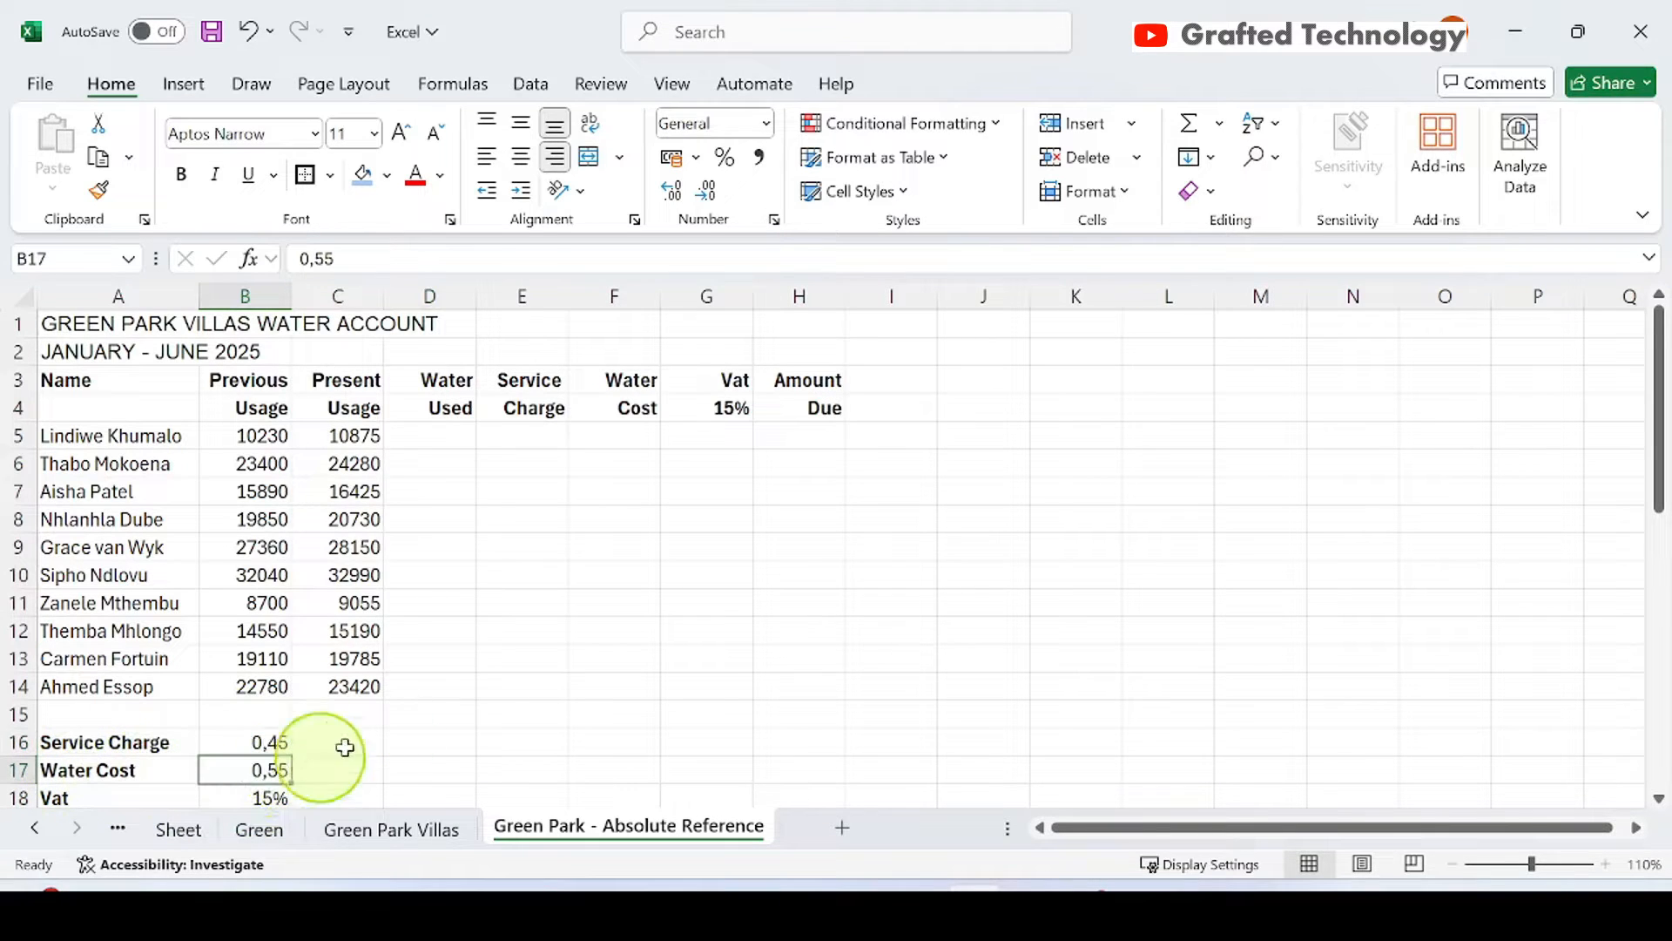
{"action": "left_click", "coordinate": [247, 796]}
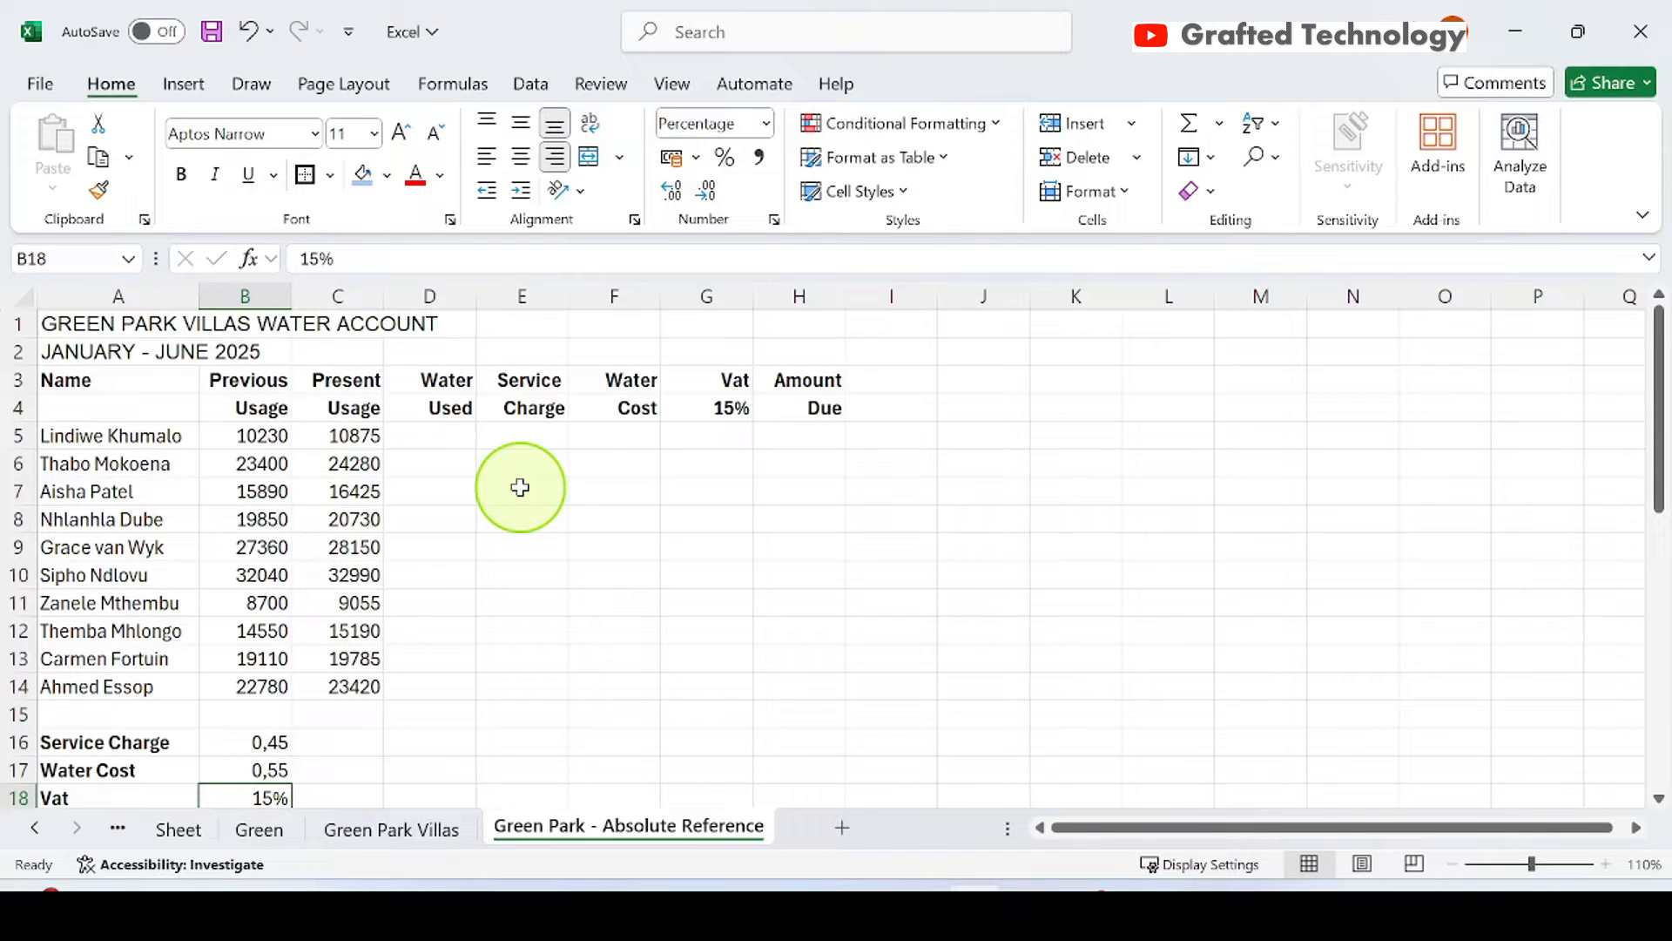
Calculate Water Used in D5 with the formula =C5-B5 and fill it down to D14.
{"action": "left_click", "coordinate": [427, 436]}
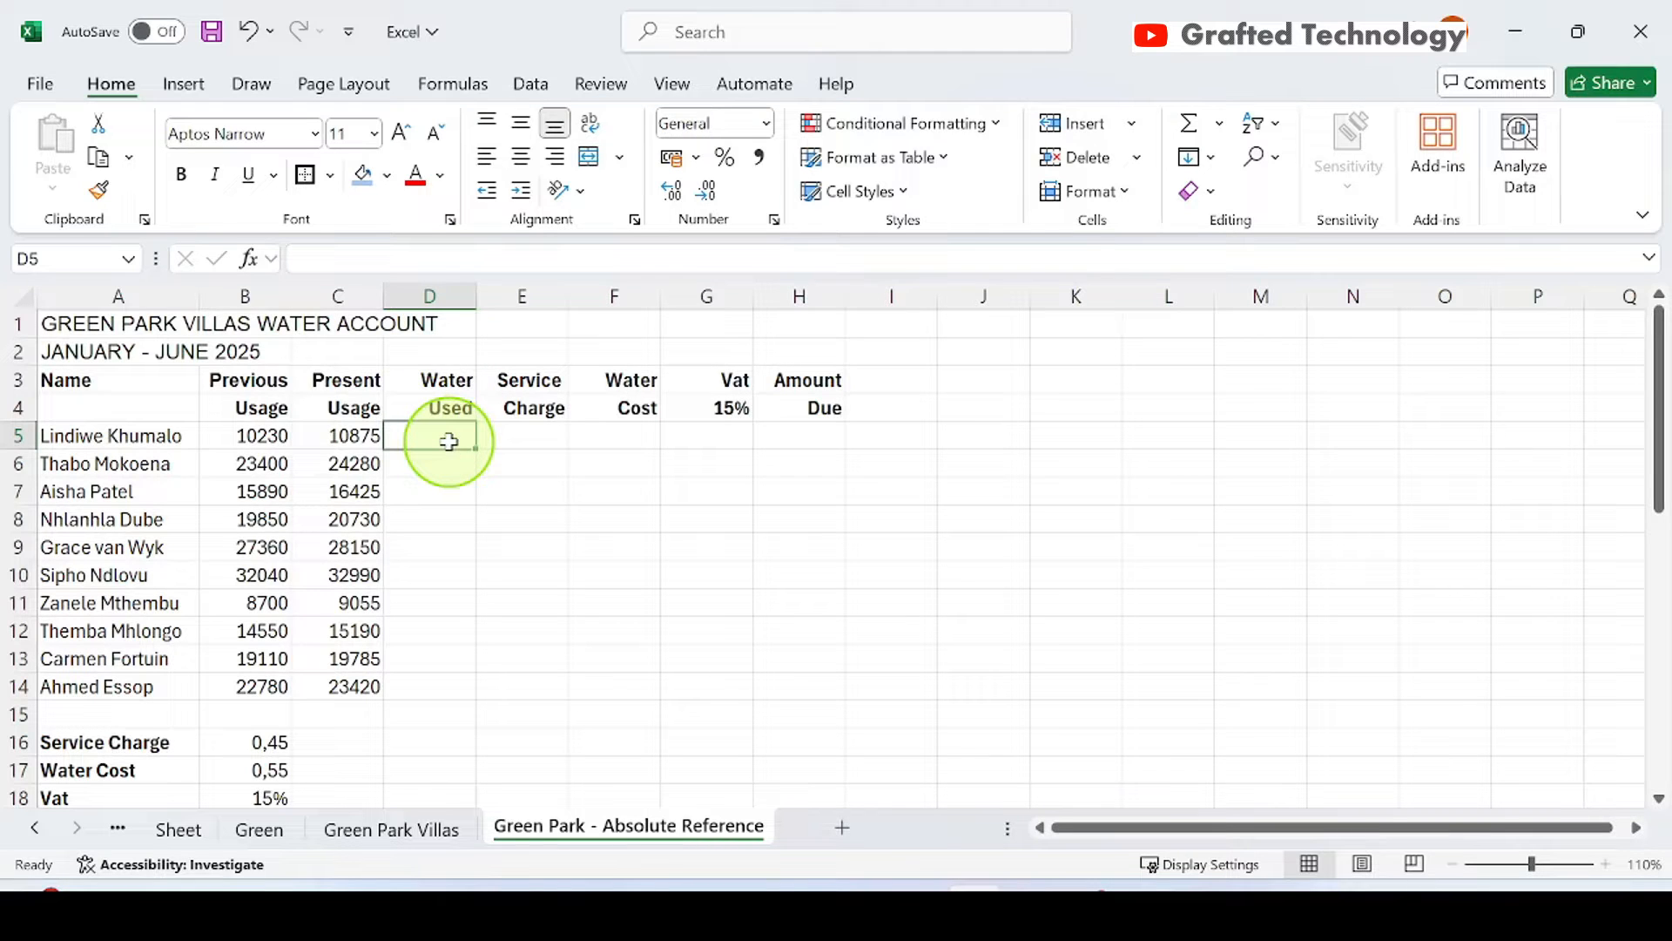
{"action": "type", "text": "="}
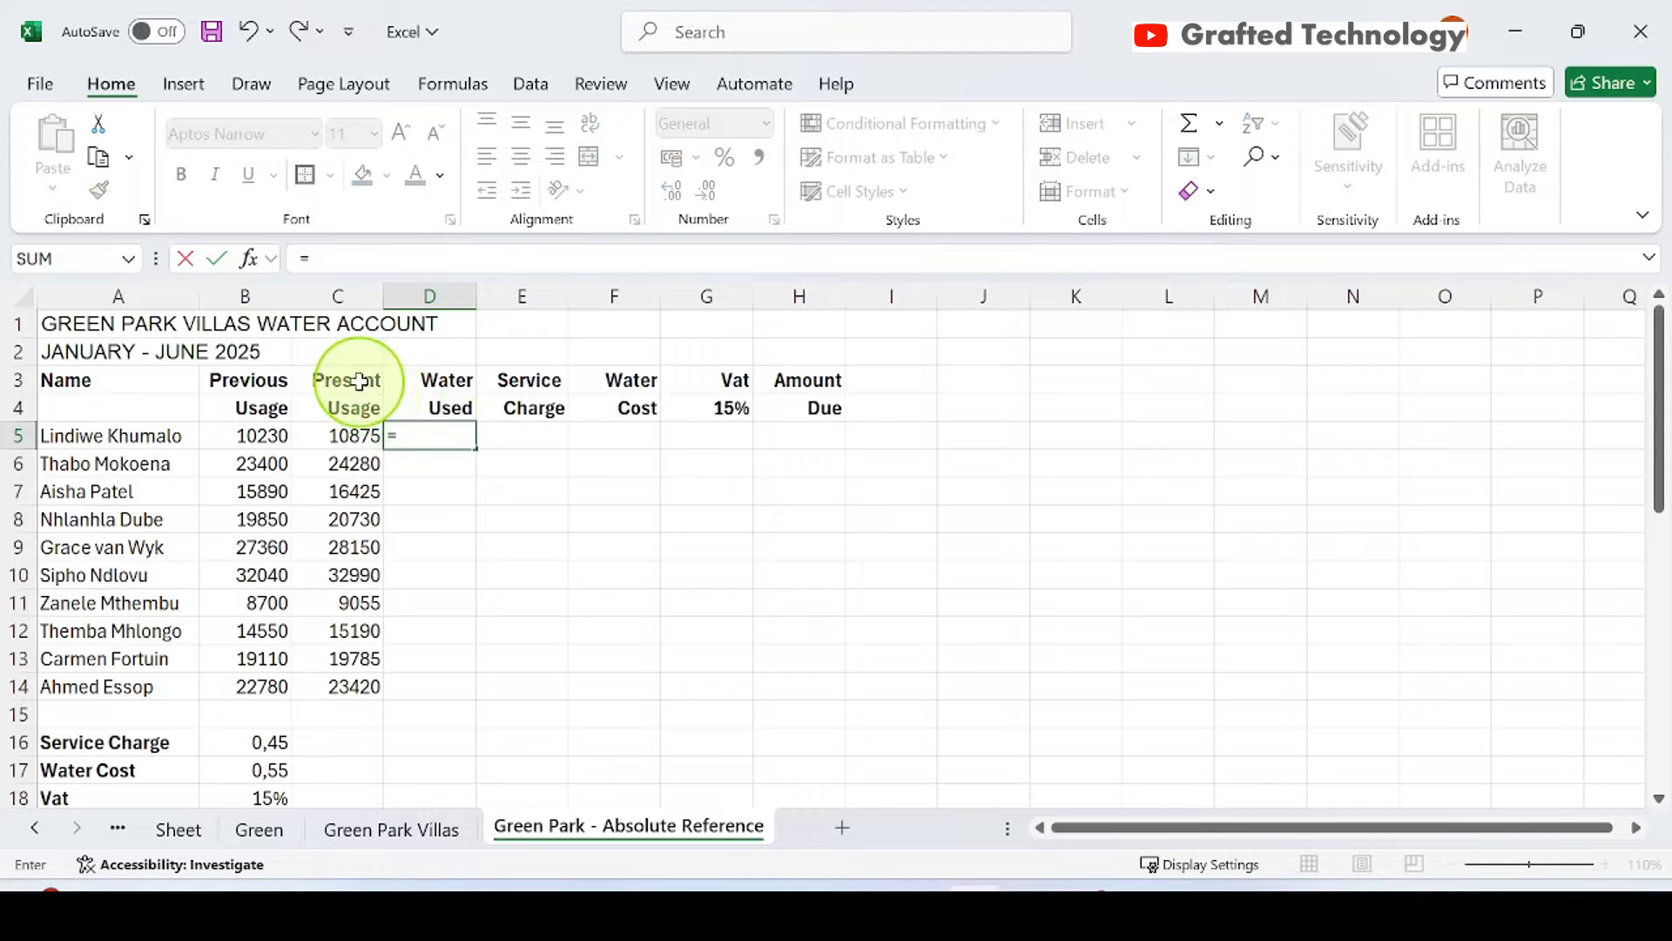
{"action": "left_click", "coordinate": [338, 435]}
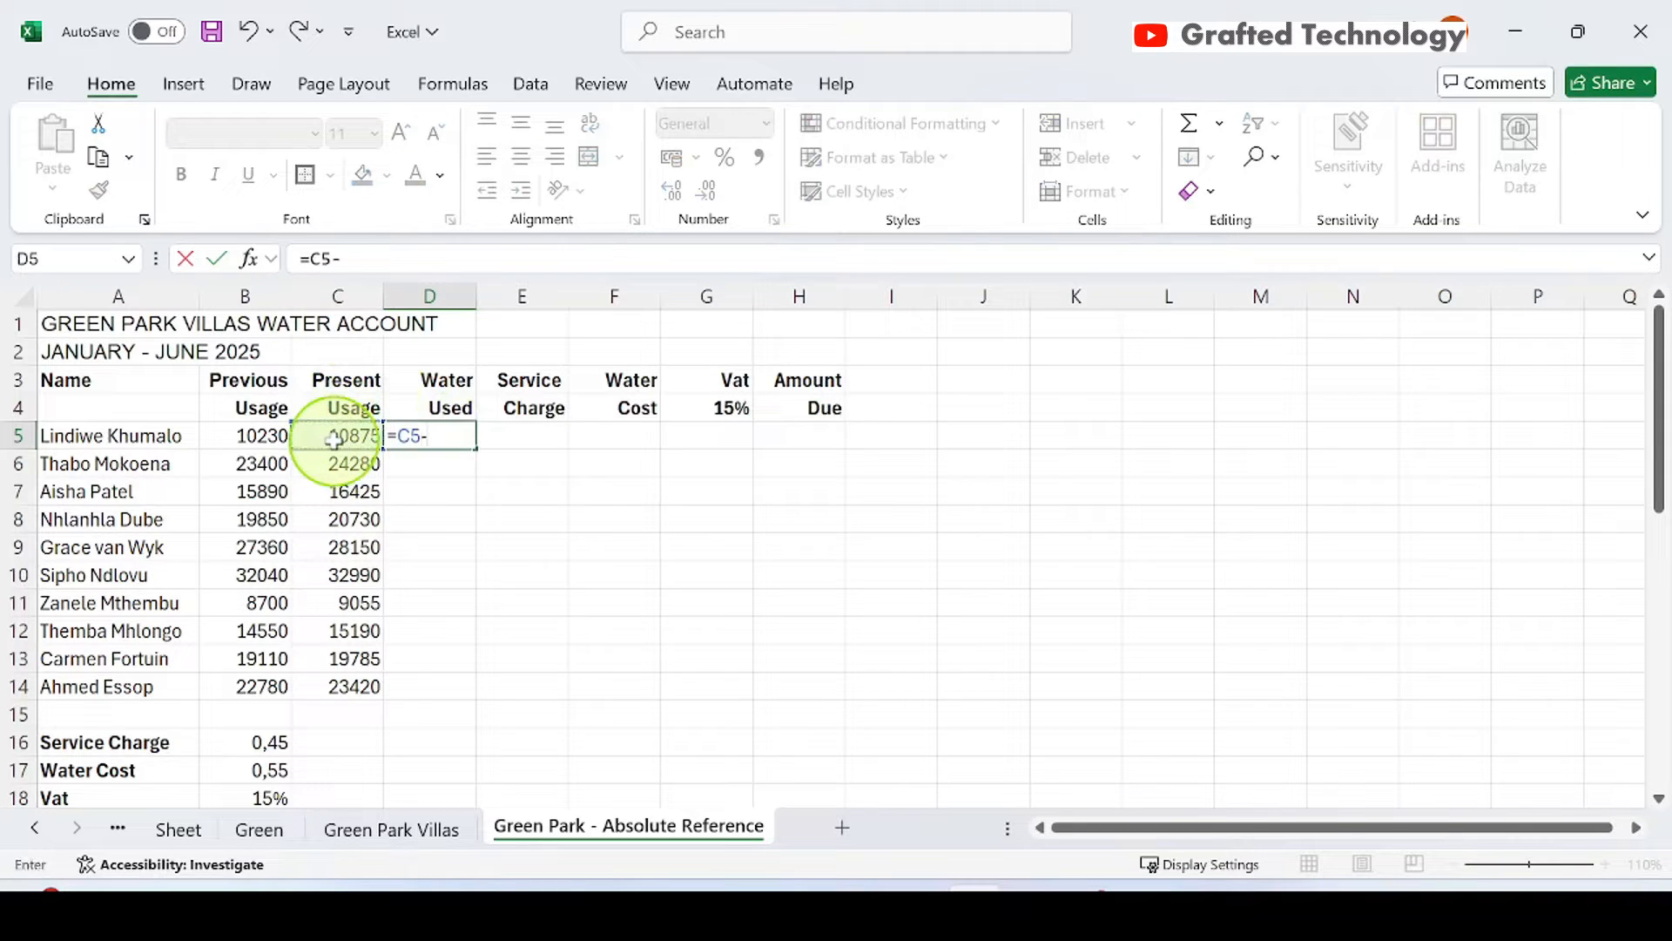
{"action": "left_click", "coordinate": [271, 440]}
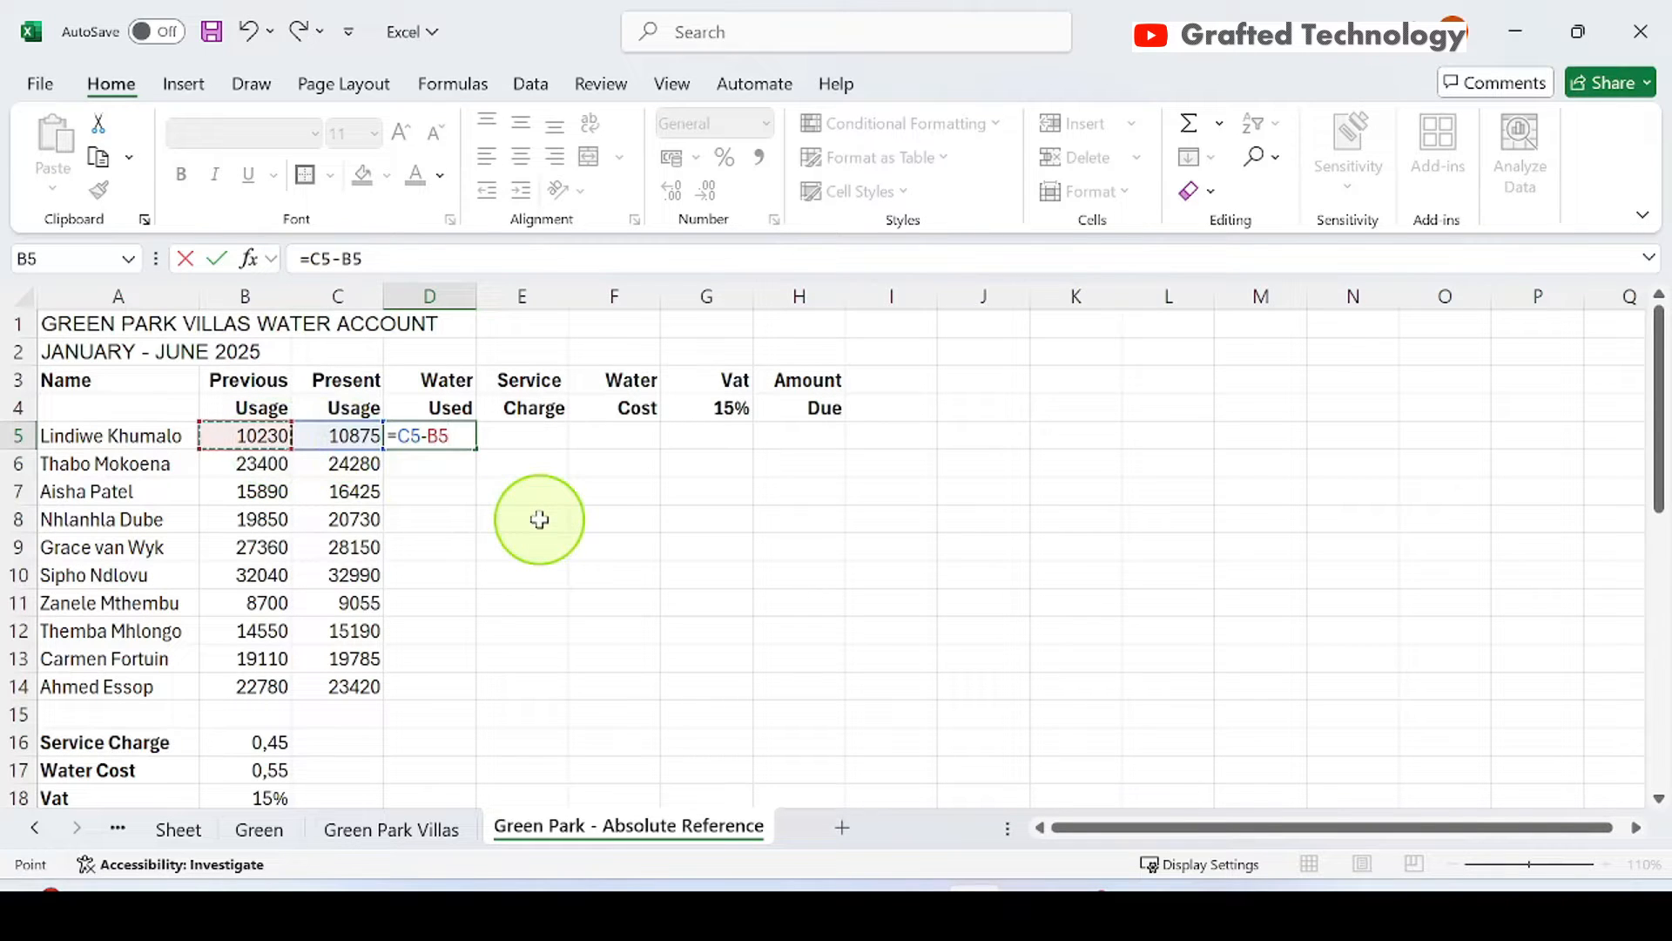
{"action": "left_click", "coordinate": [219, 265]}
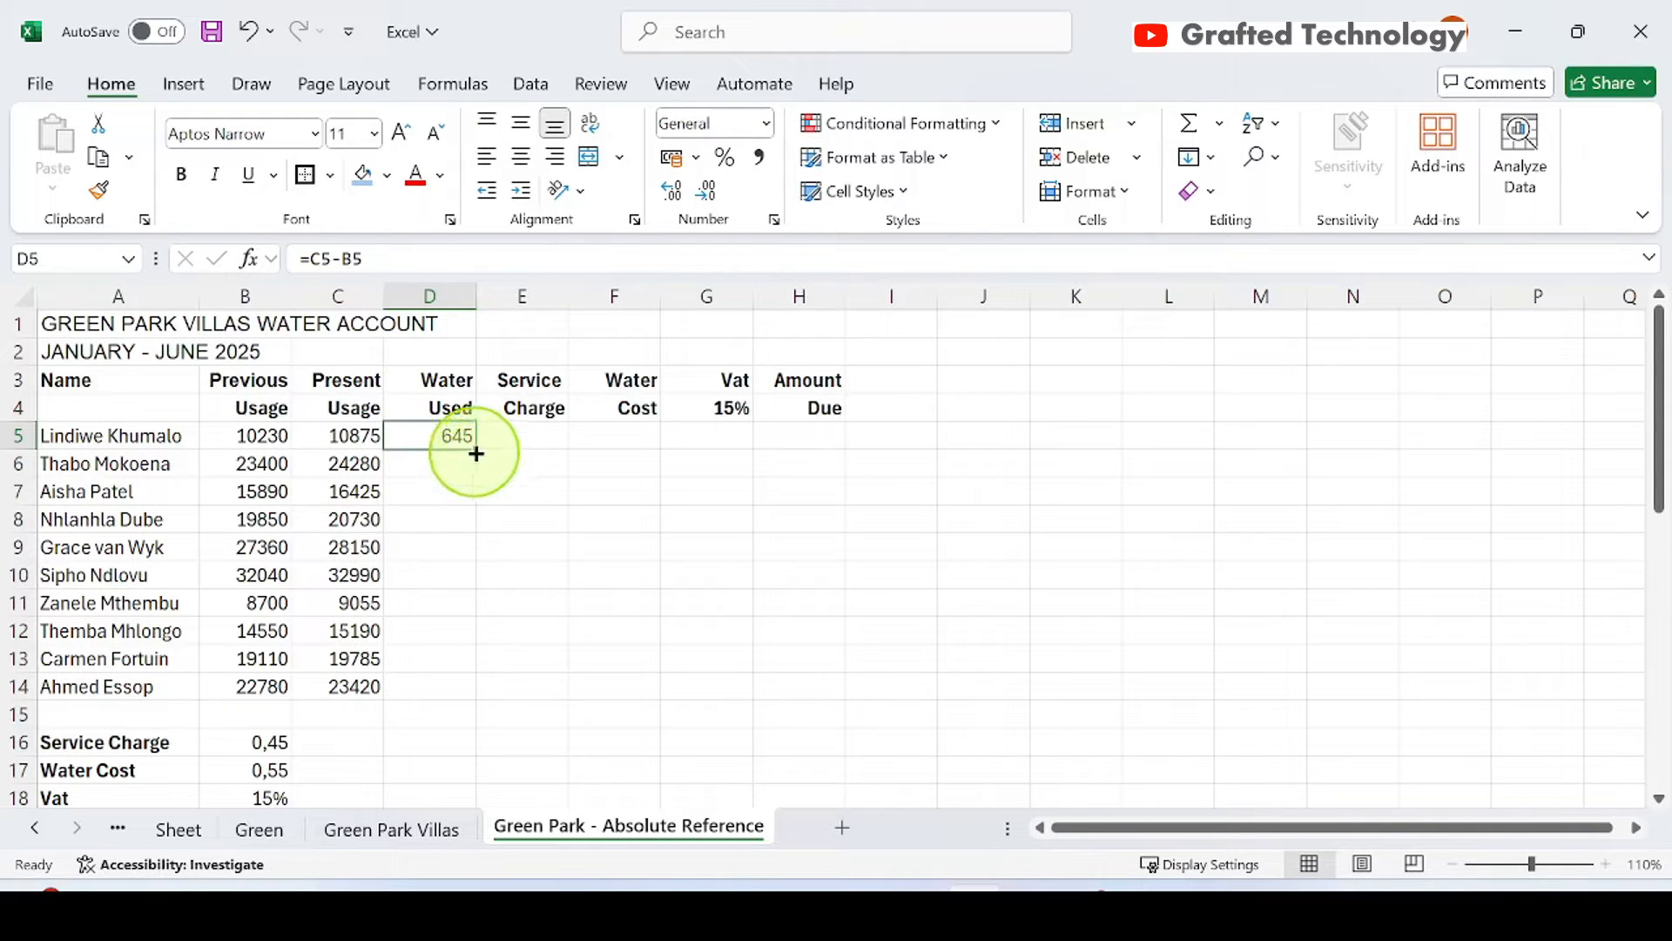
{"action": "left_click_drag", "start_coordinate": [476, 454], "coordinate": [468, 701]}
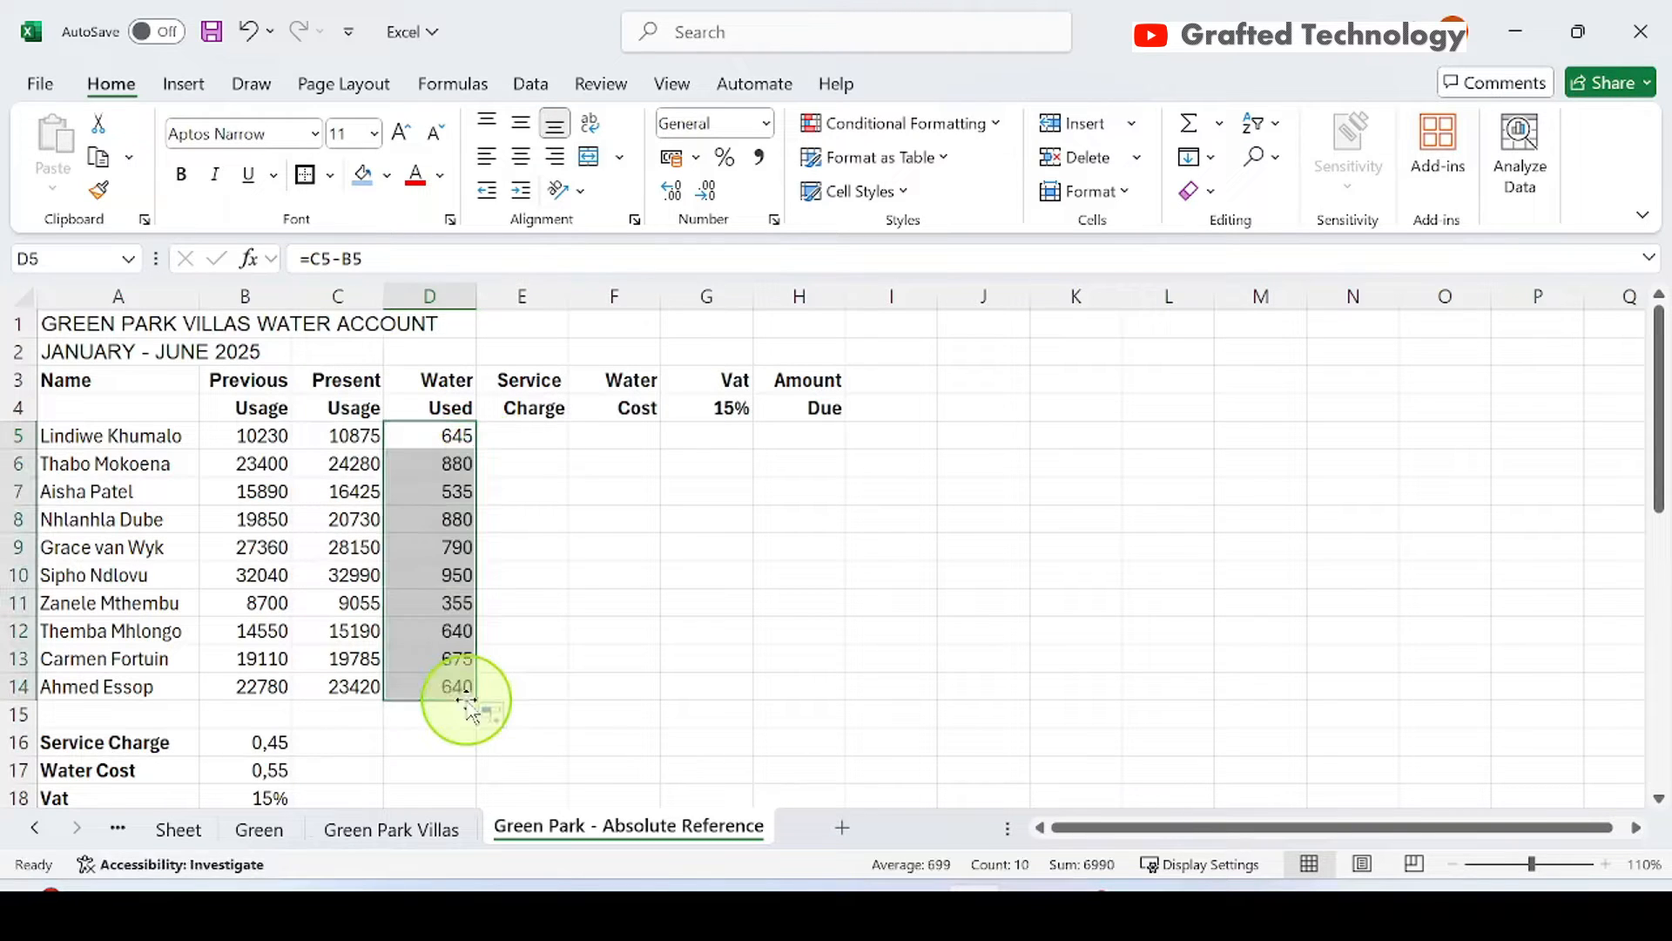
Calculate the Service Charge in E5 with the relative formula =D5*B16 and fill it down to E14.
{"action": "left_click", "coordinate": [520, 435]}
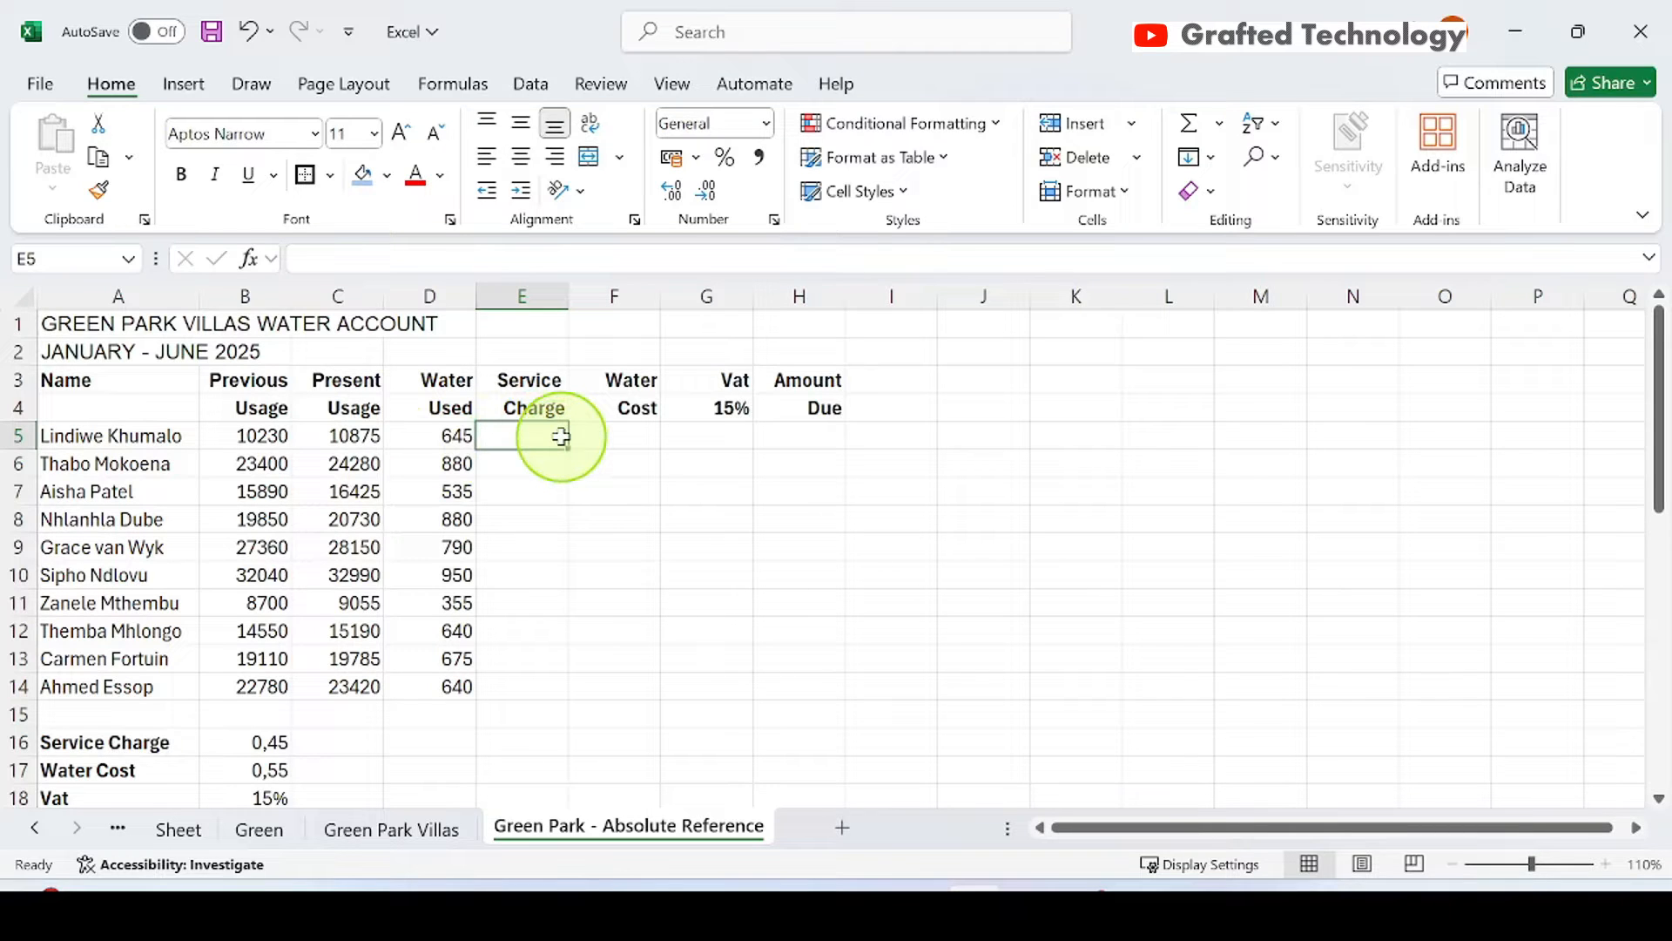
{"action": "type", "text": "="}
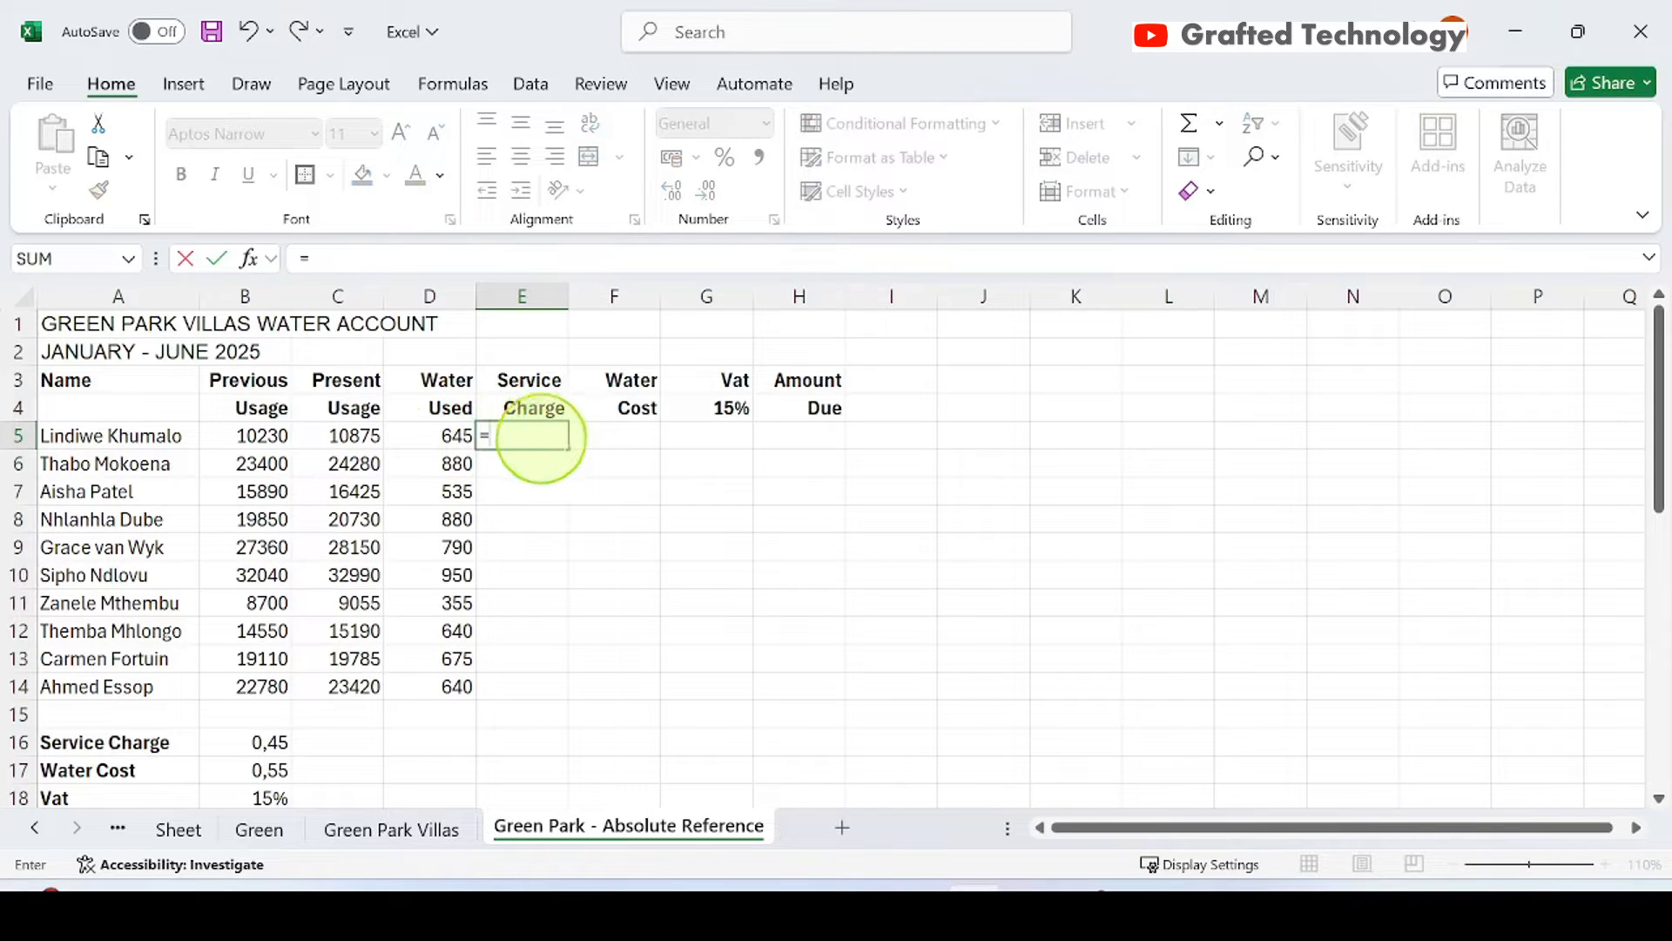
{"action": "left_click", "coordinate": [444, 437]}
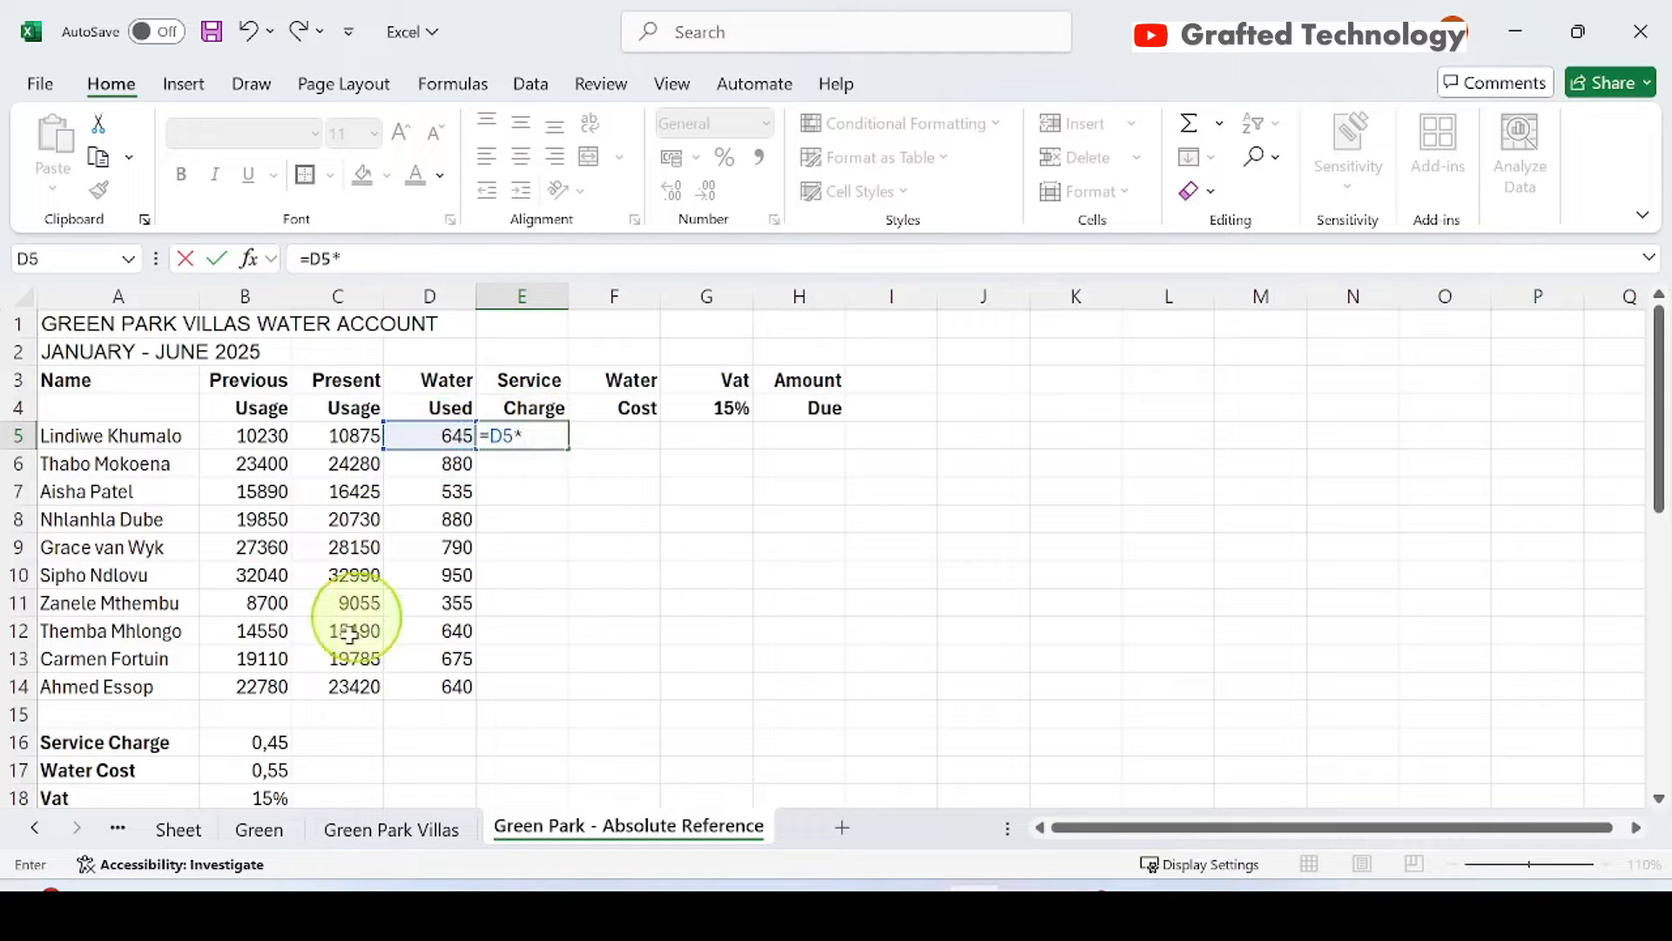
{"action": "left_click", "coordinate": [261, 743]}
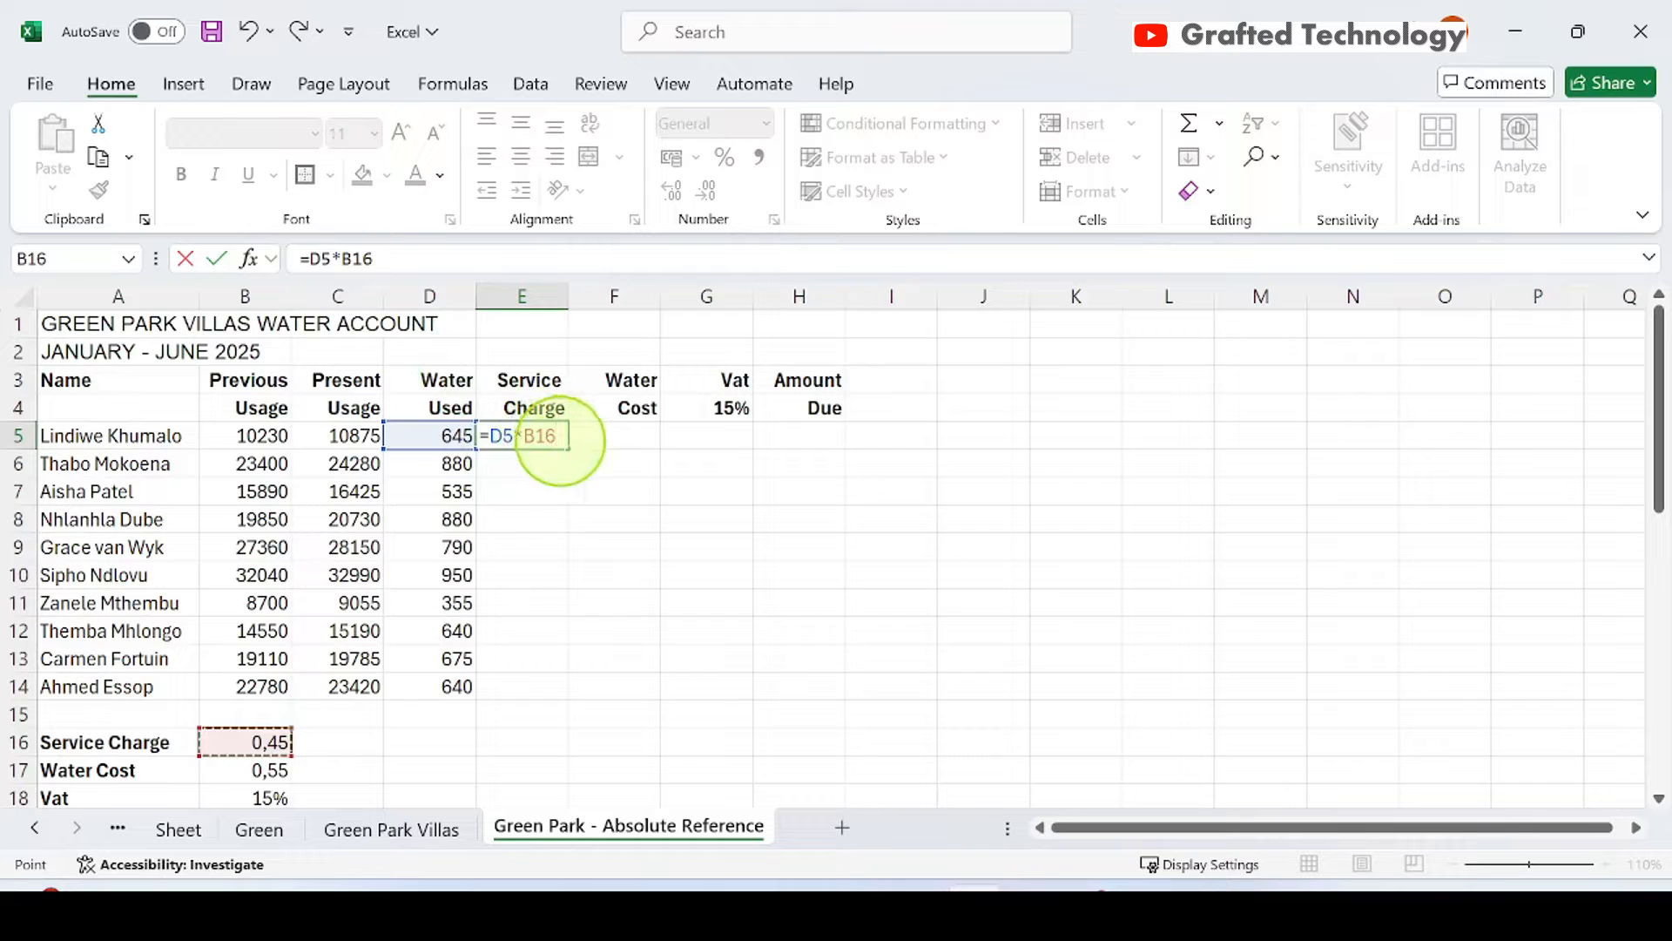
{"action": "key", "text": "Return"}
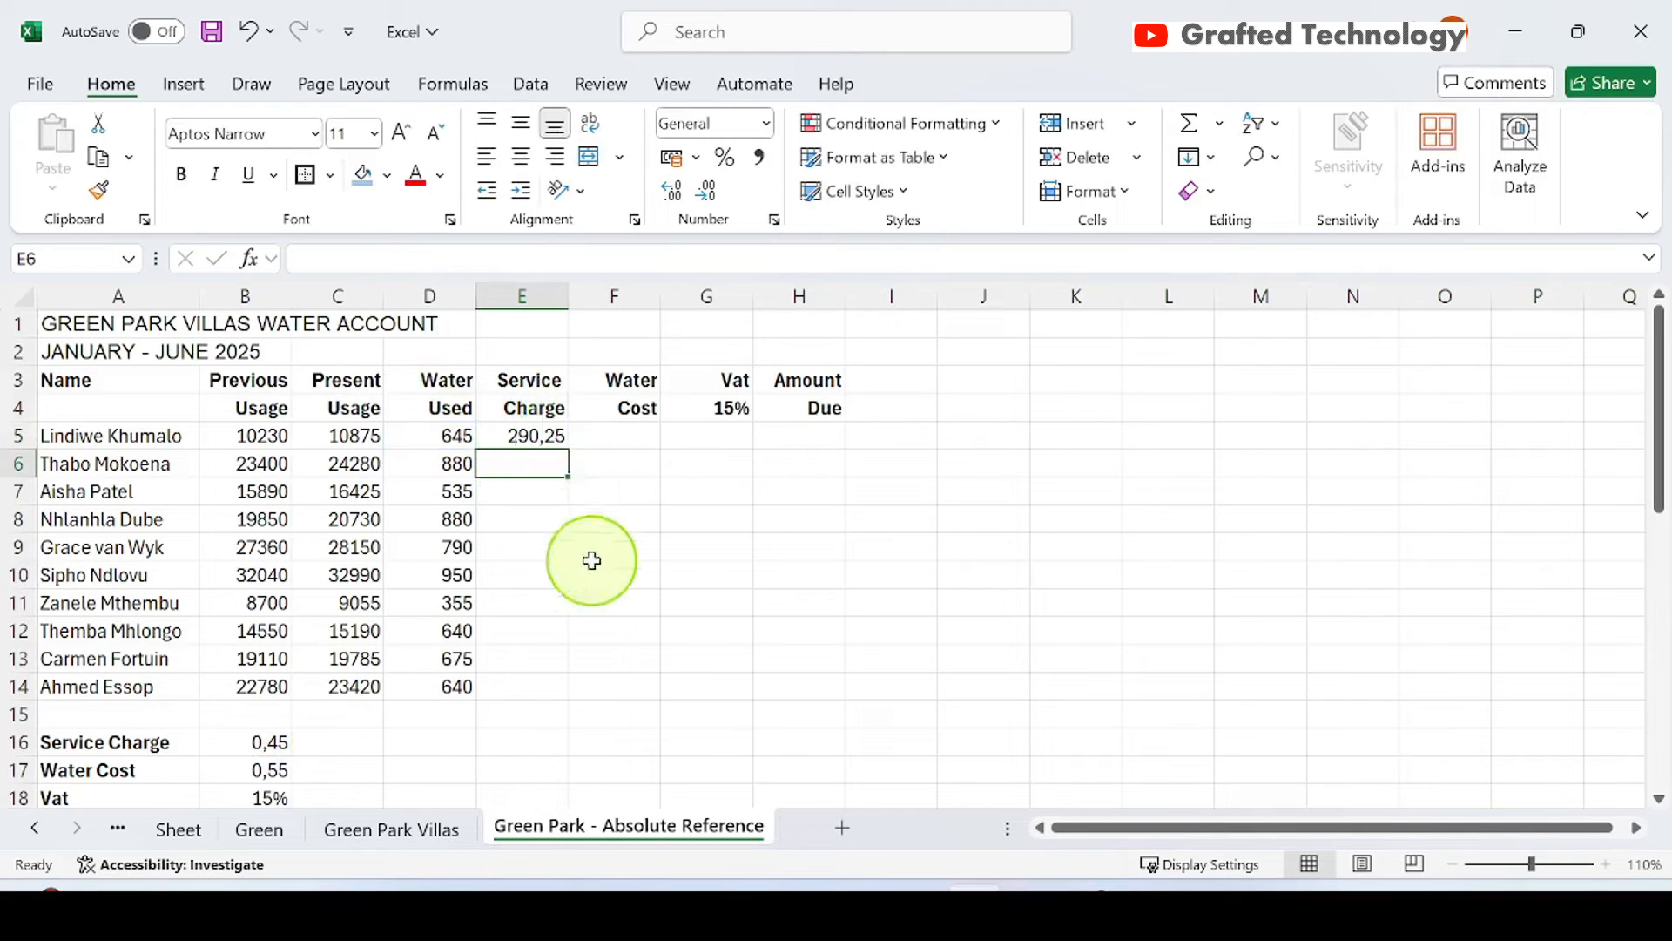
{"action": "left_click", "coordinate": [549, 436]}
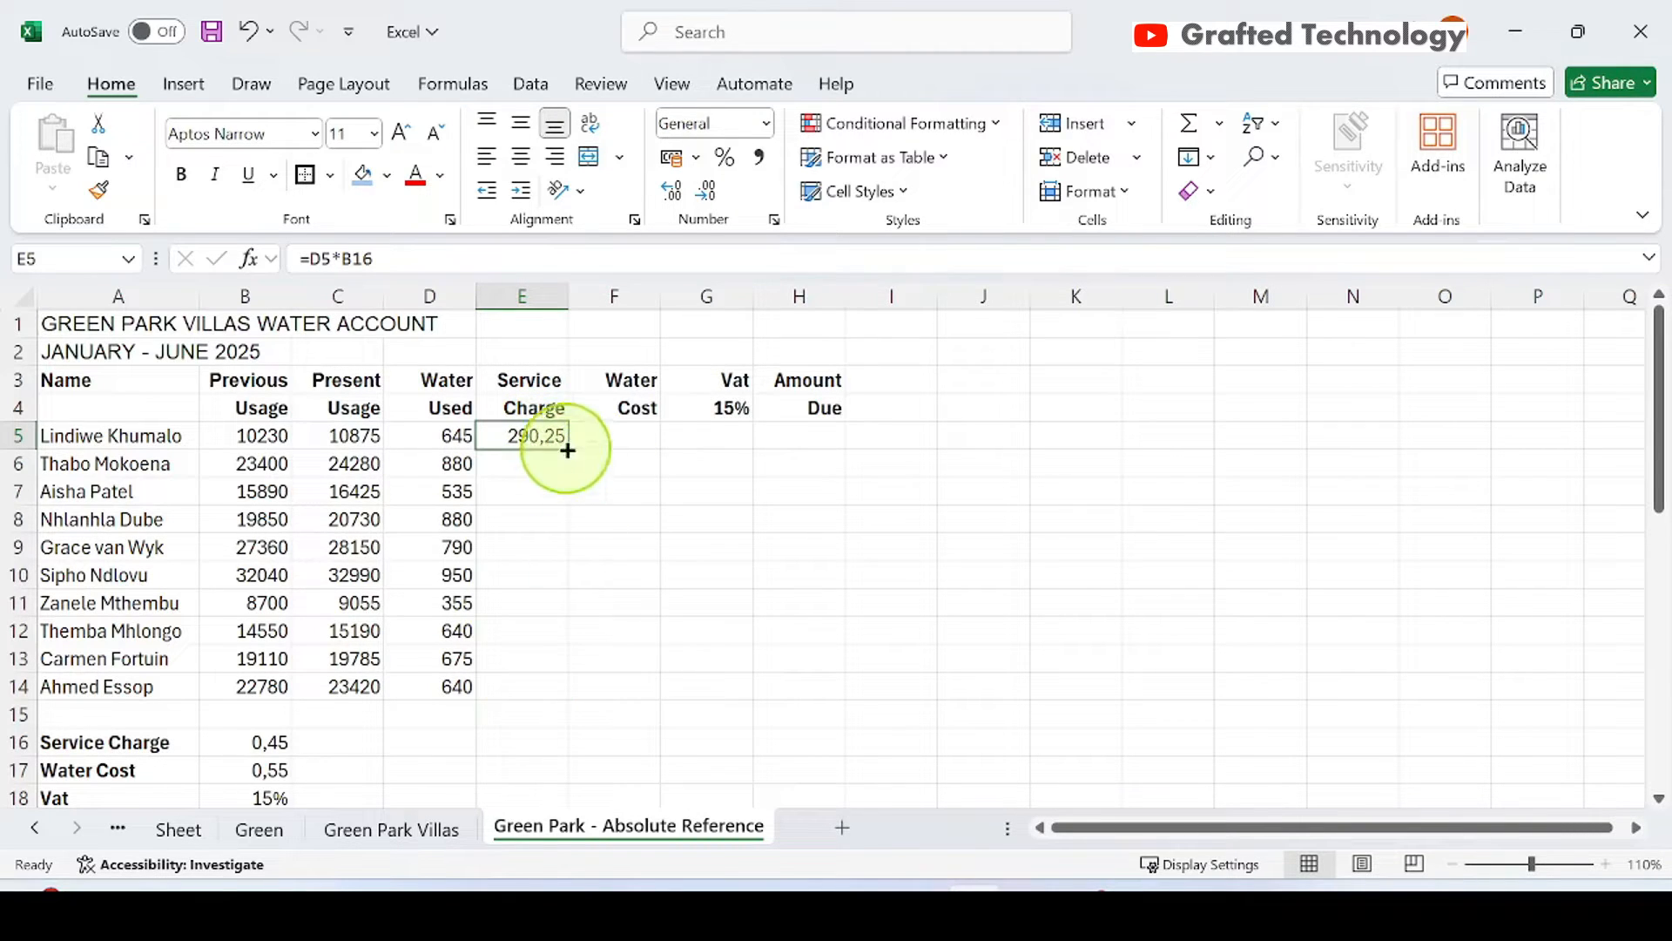
{"action": "left_click_drag", "start_coordinate": [568, 448], "coordinate": [566, 690]}
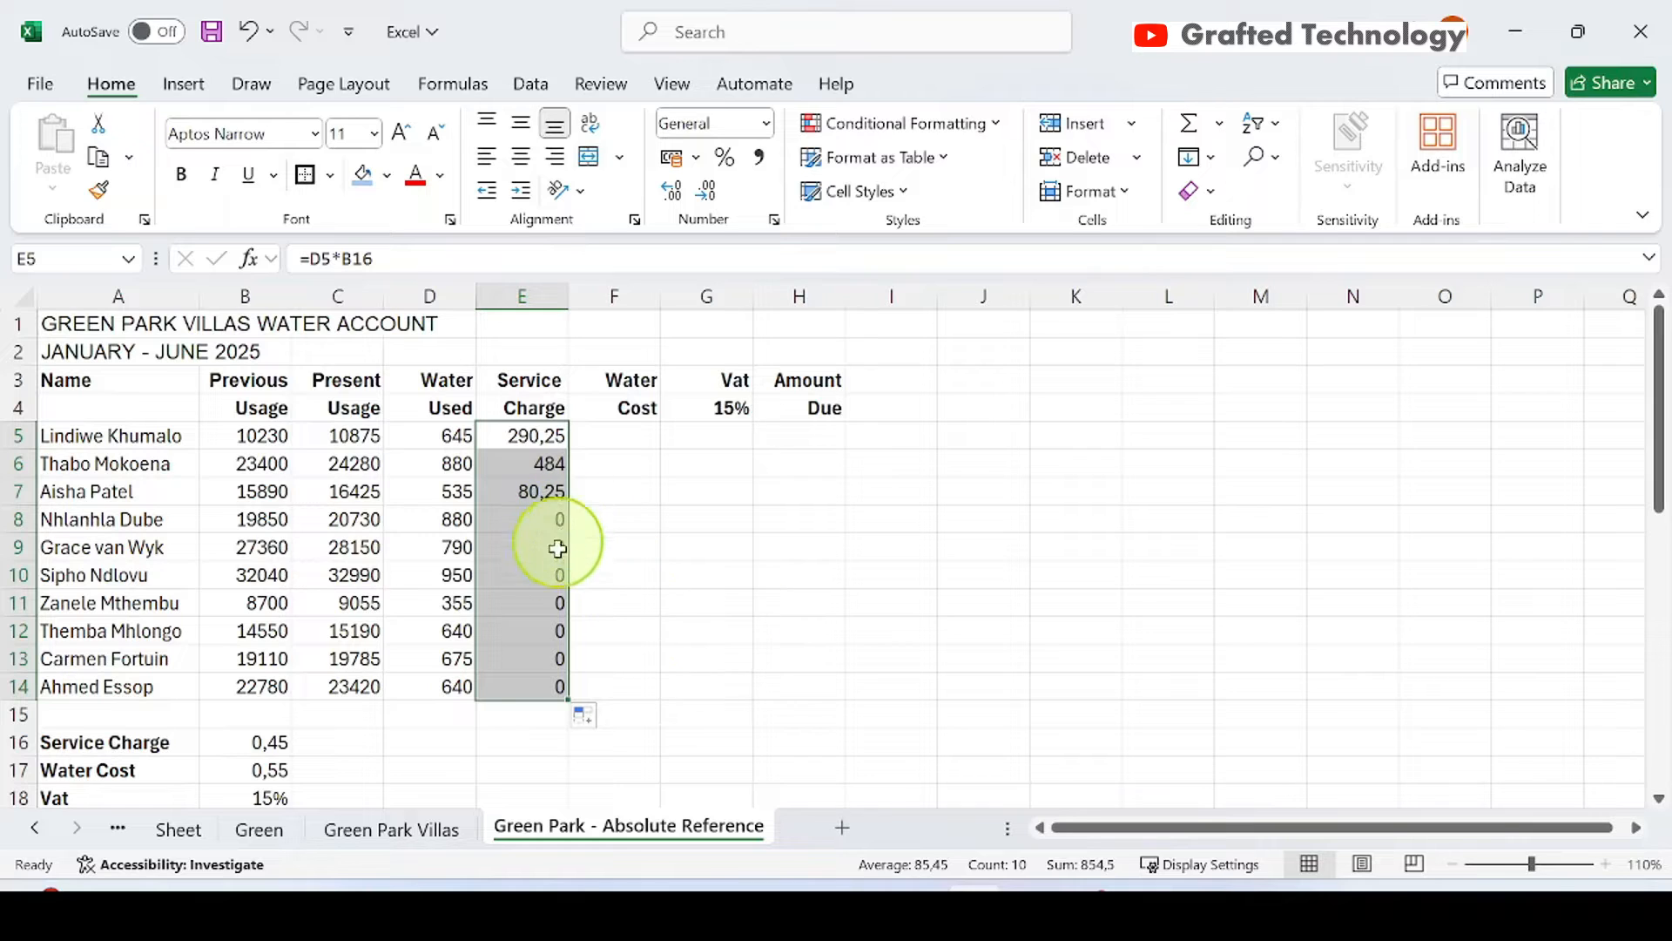
Examine the filled Service Charge formulas in E5 to E14 to see which rate cell each one references.
{"action": "left_click", "coordinate": [523, 435]}
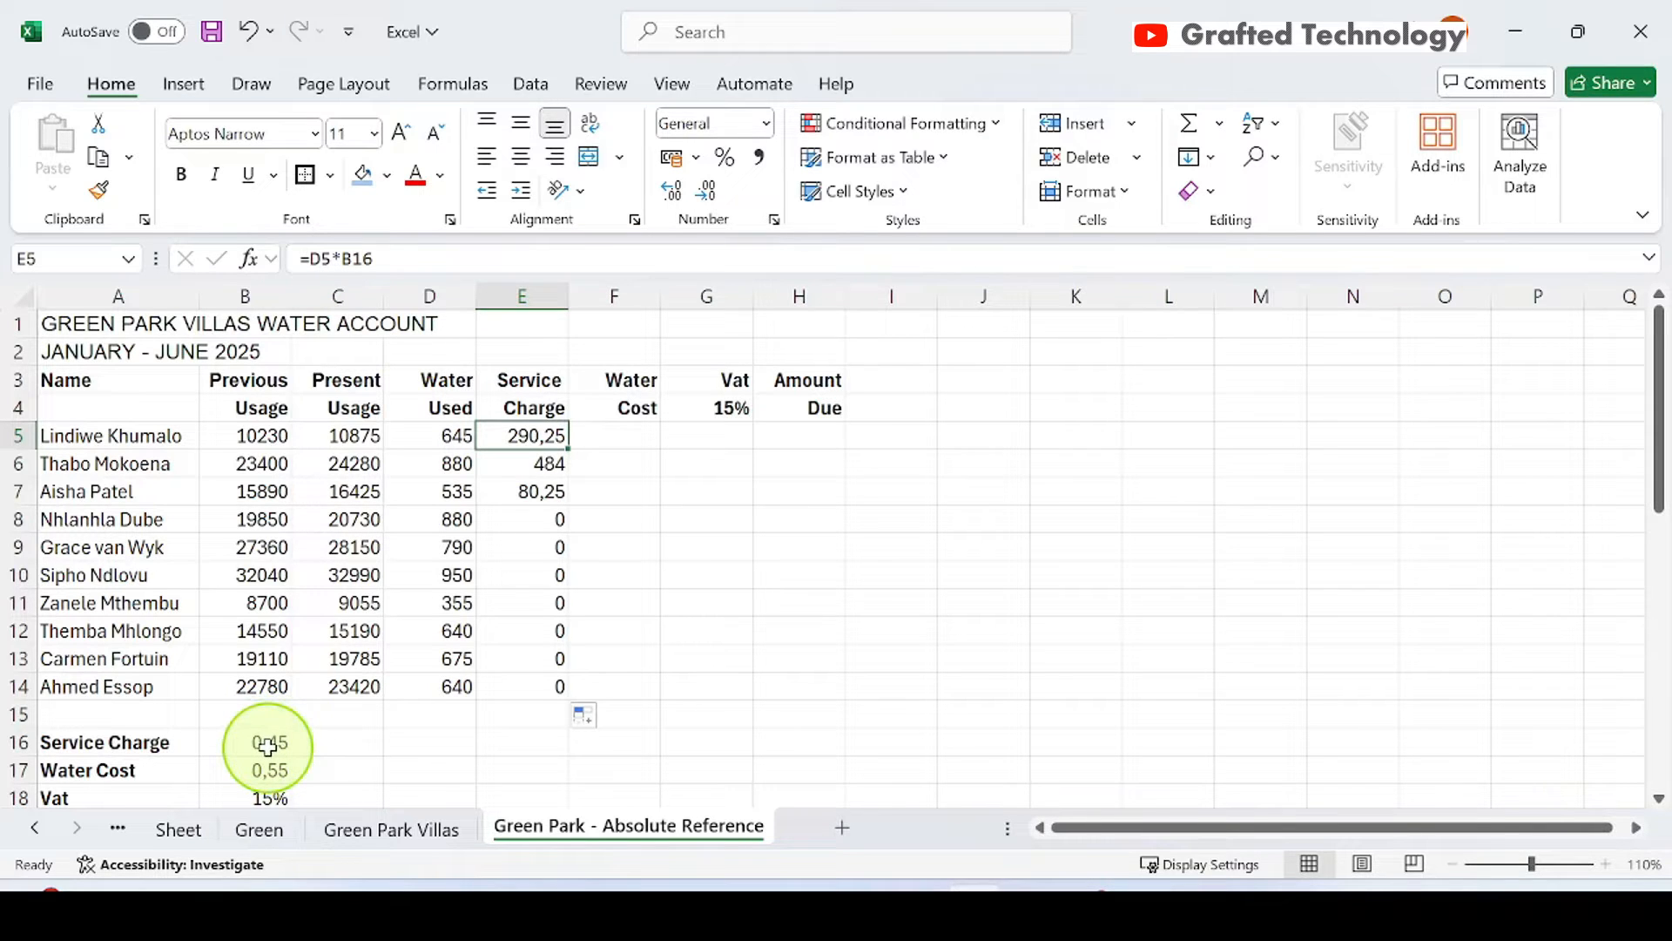
{"action": "left_click", "coordinate": [532, 462]}
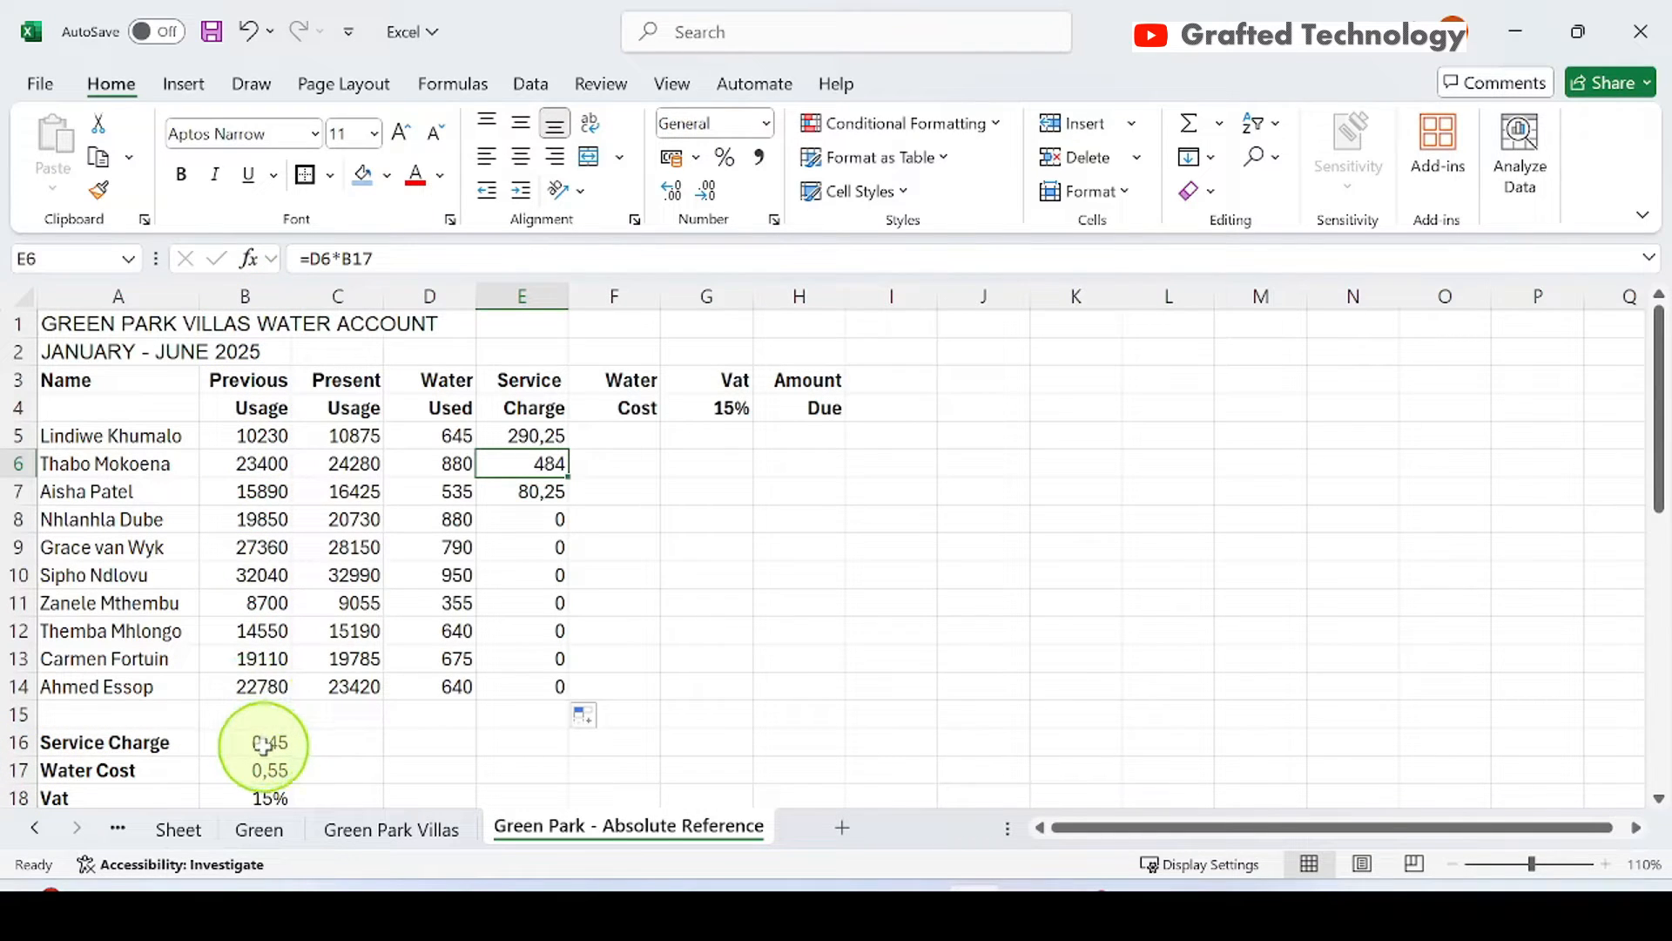
{"action": "left_click", "coordinate": [542, 490]}
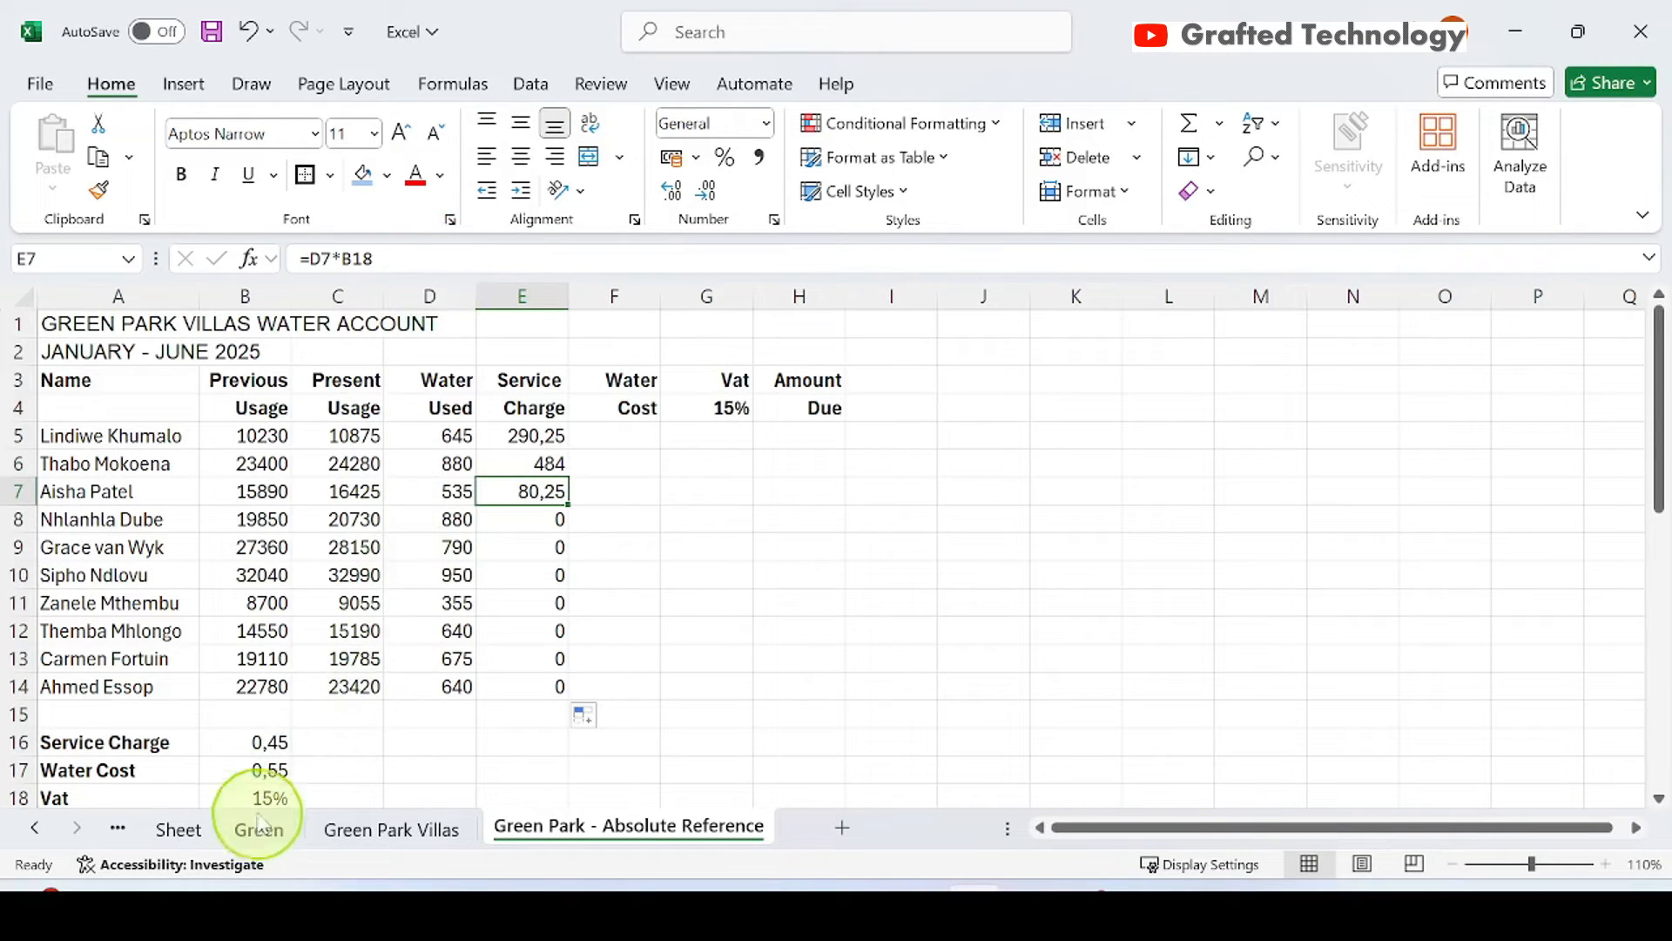
{"action": "left_click", "coordinate": [546, 520]}
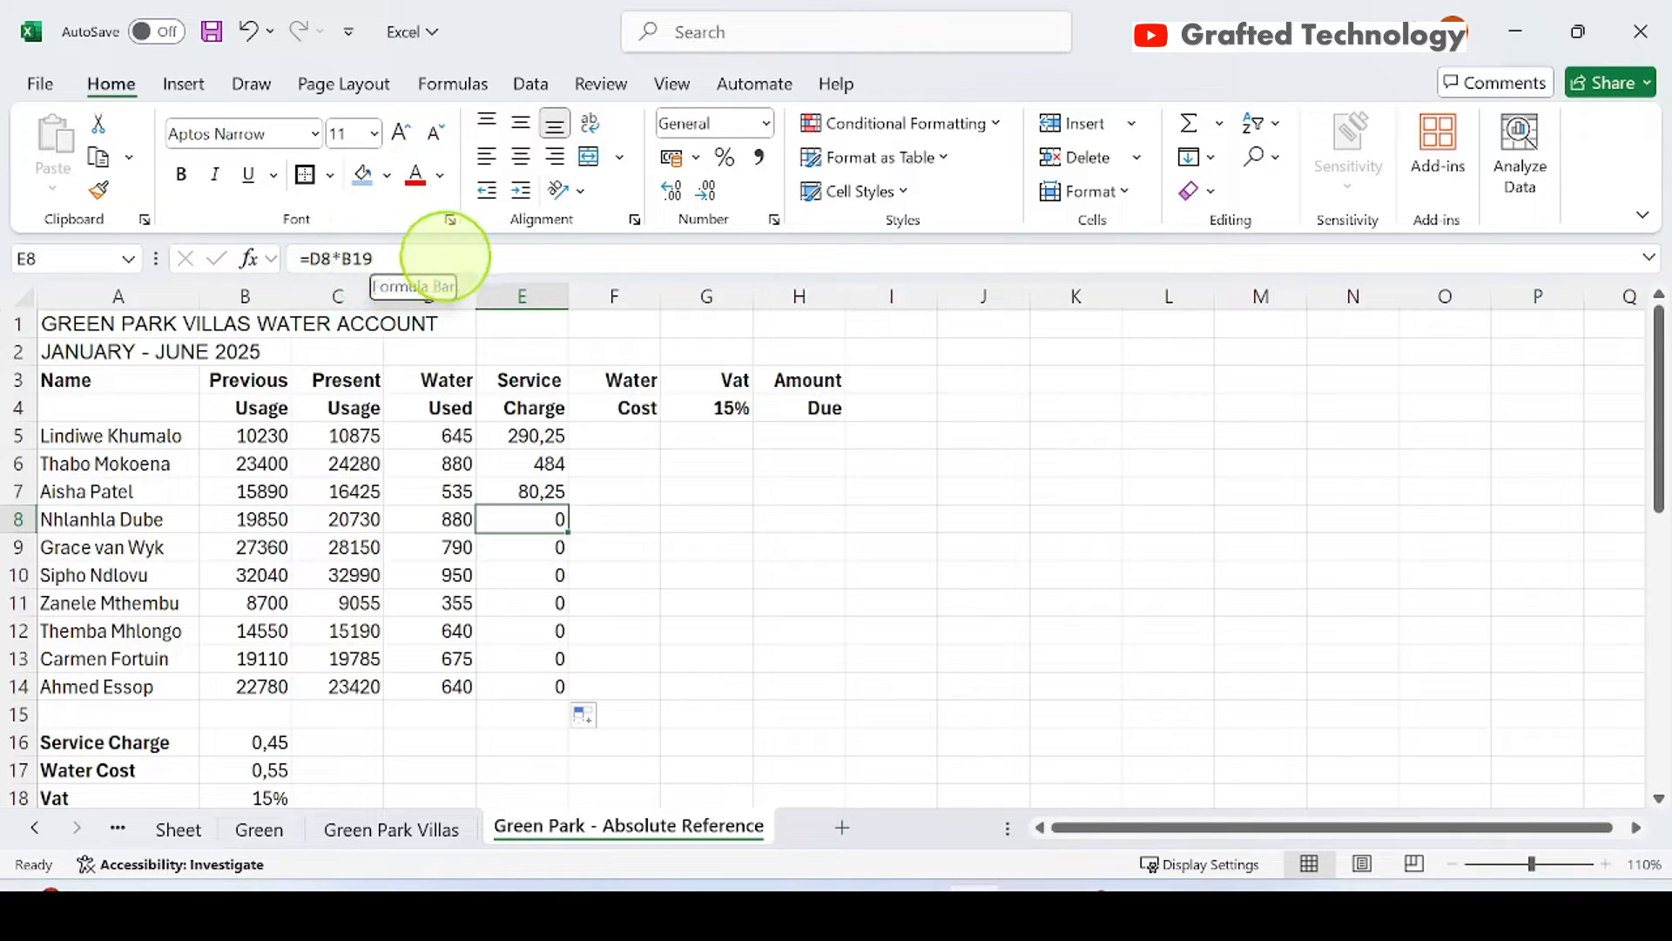
{"action": "scroll", "coordinate": [475, 523], "scroll_direction": "down", "scroll_amount": 1}
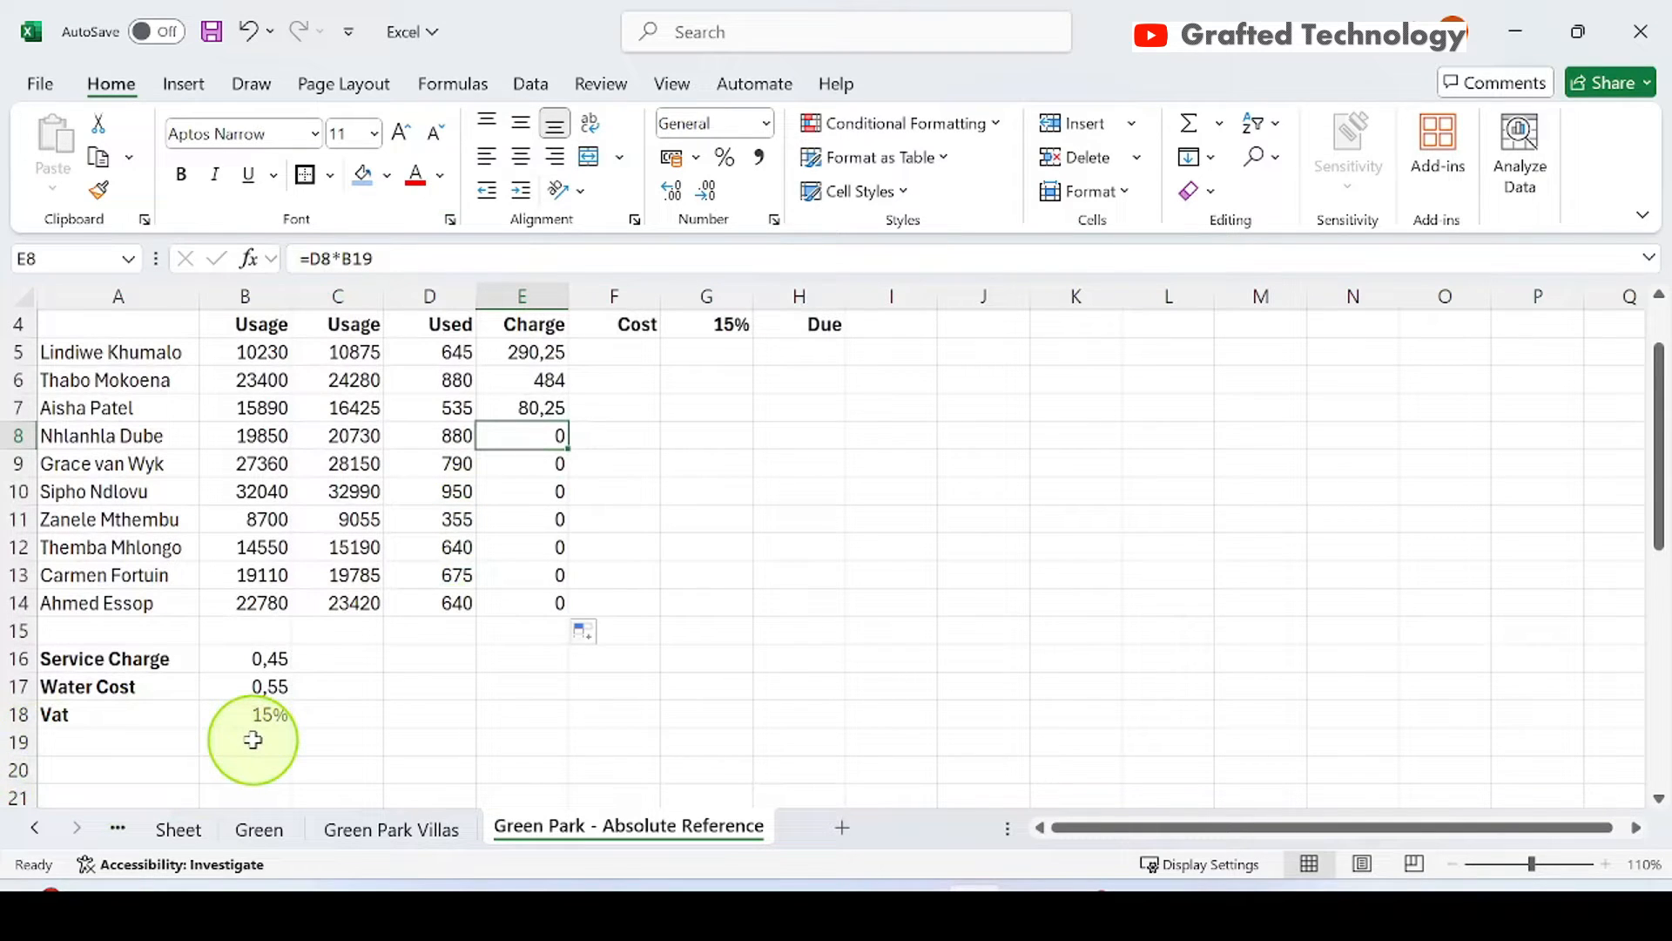
{"action": "left_click", "coordinate": [552, 462]}
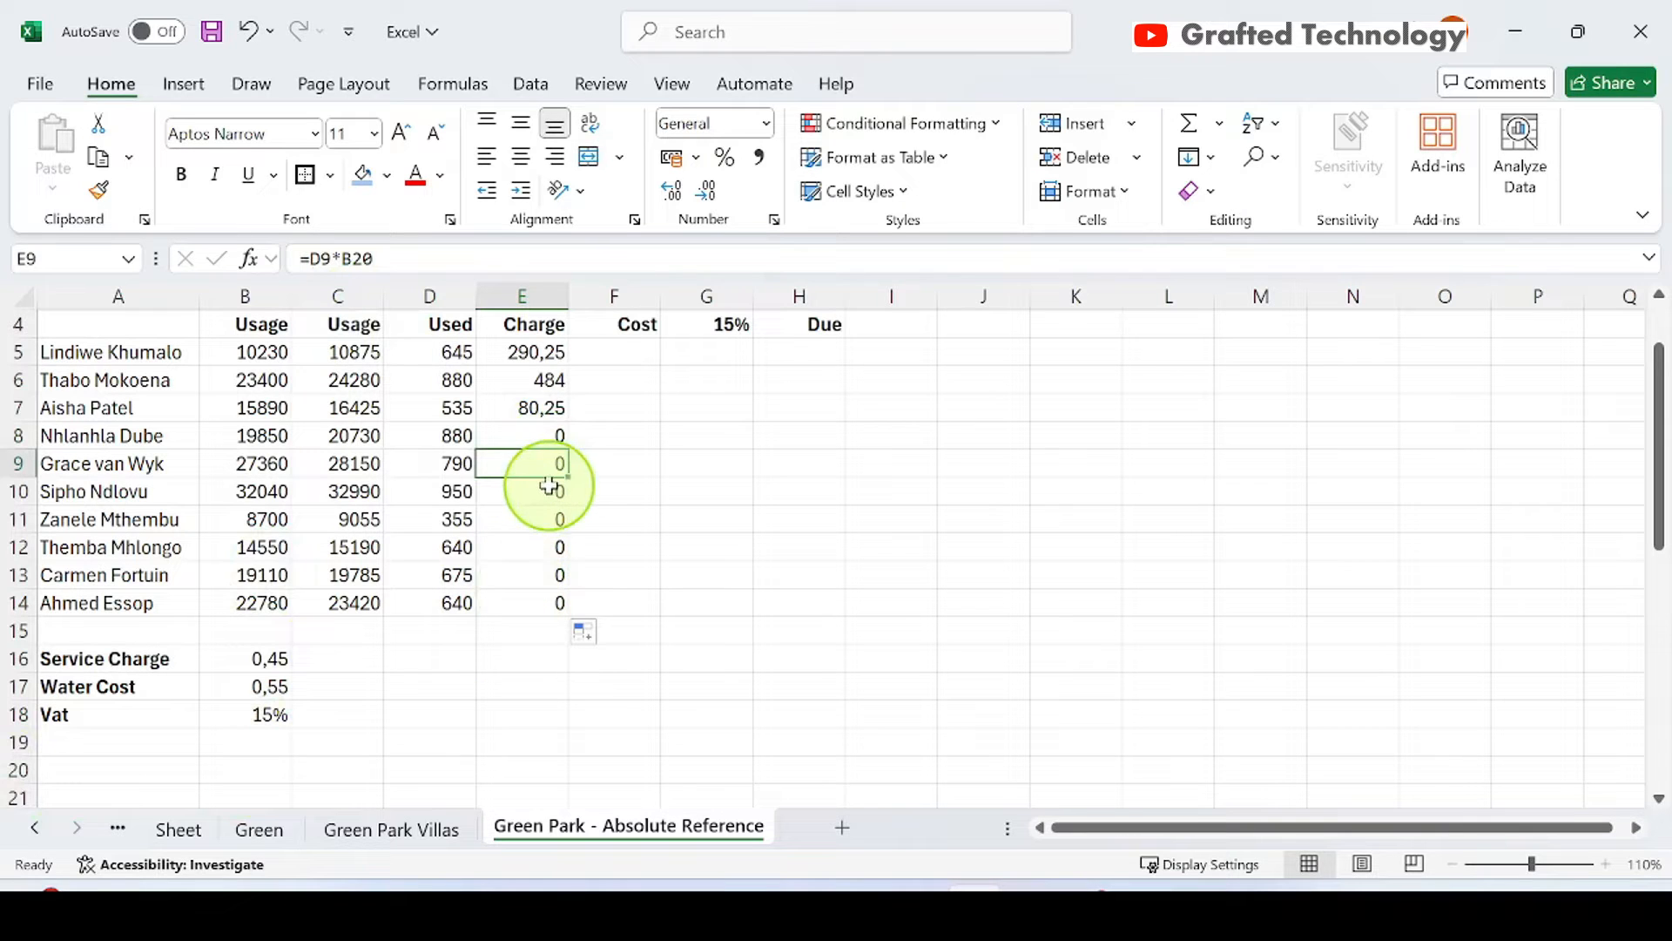
{"action": "left_click", "coordinate": [543, 604]}
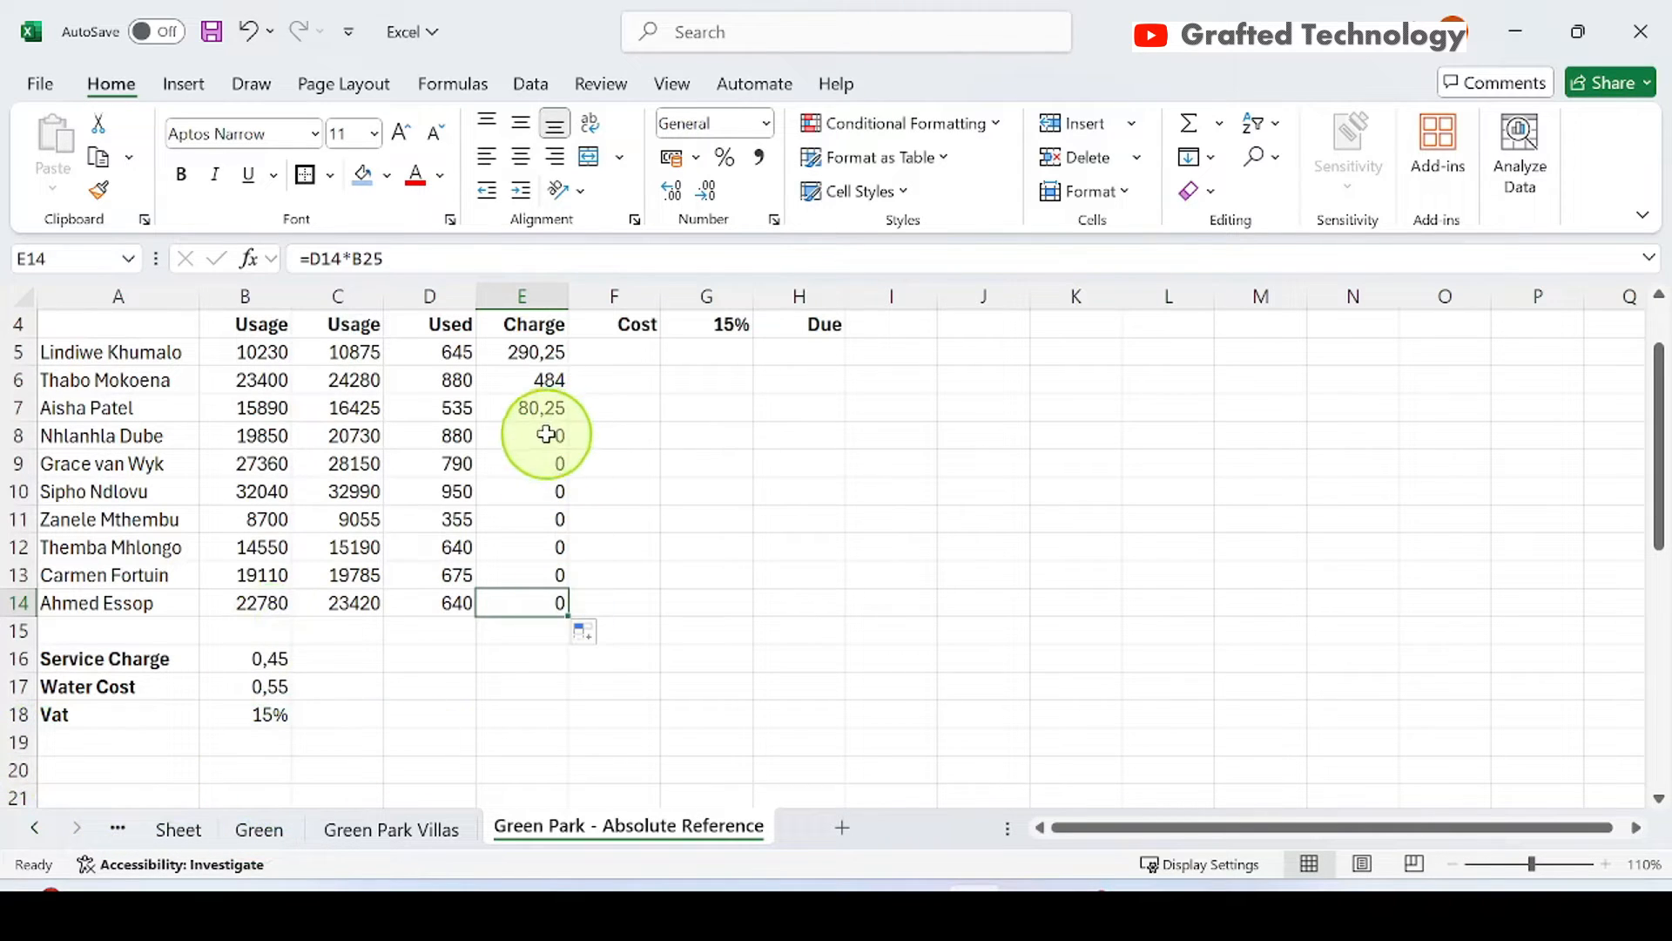
{"action": "left_click_drag", "start_coordinate": [546, 434], "coordinate": [560, 601]}
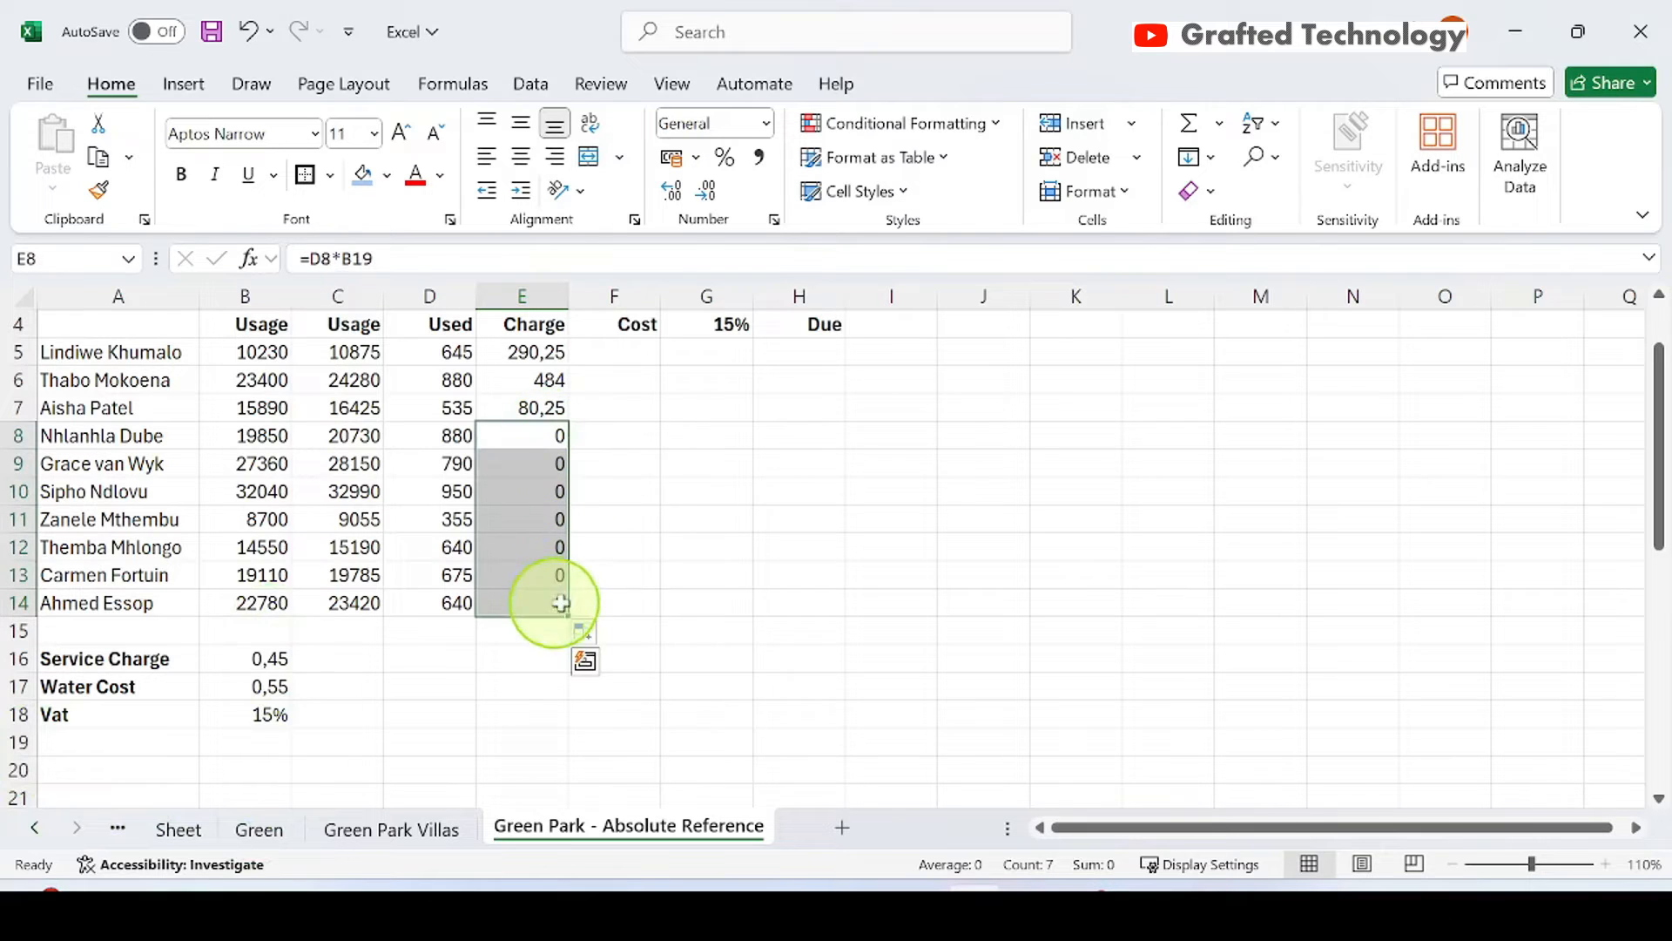
Clear the filled Service Charge formulas from E6 to E14, keeping the formula in E5.
{"action": "scroll", "coordinate": [659, 531], "scroll_direction": "up", "scroll_amount": 1}
{"action": "left_click", "coordinate": [661, 531]}
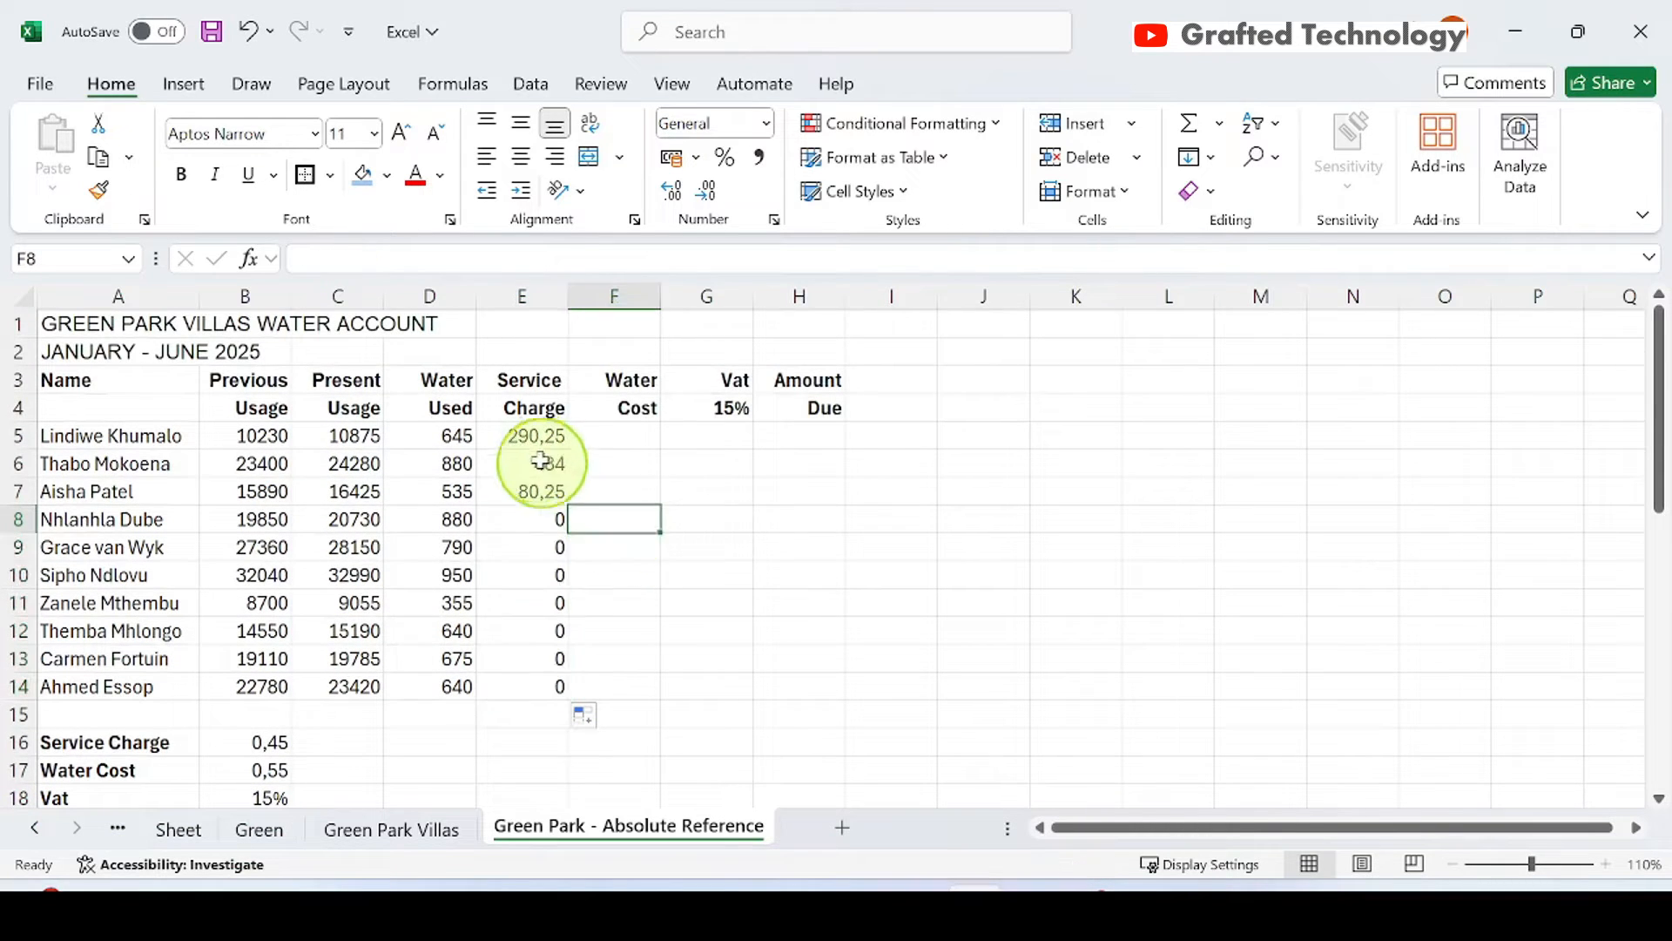
{"action": "left_click_drag", "start_coordinate": [552, 463], "coordinate": [550, 684]}
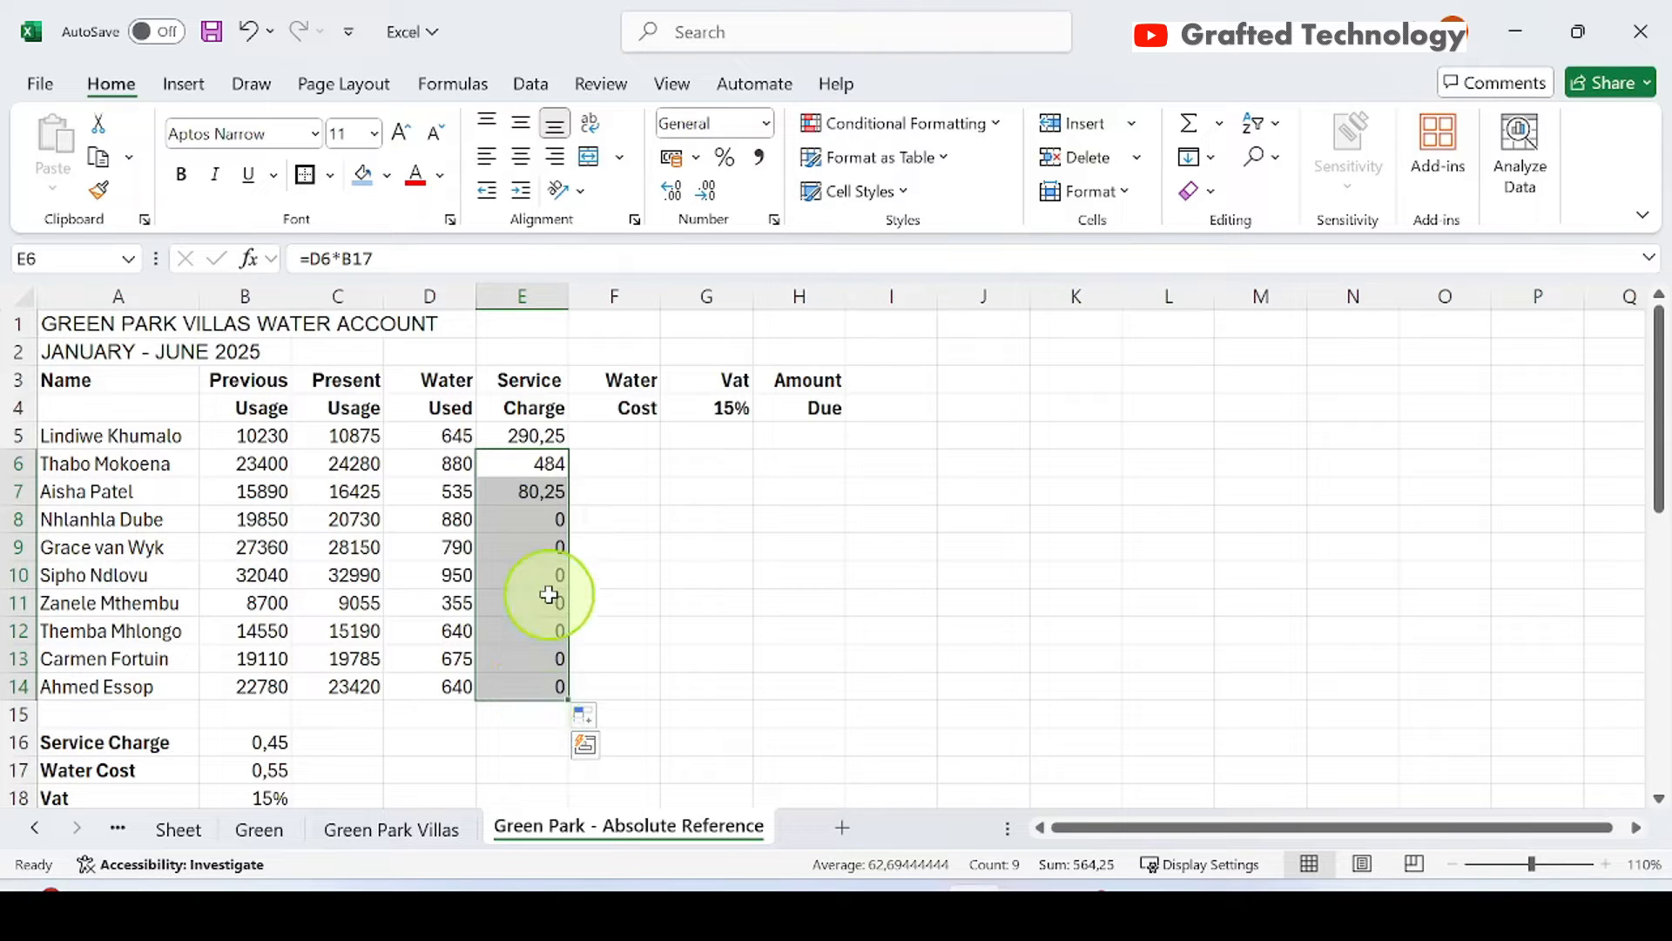
{"action": "key", "text": "Delete"}
{"action": "left_click", "coordinate": [592, 521]}
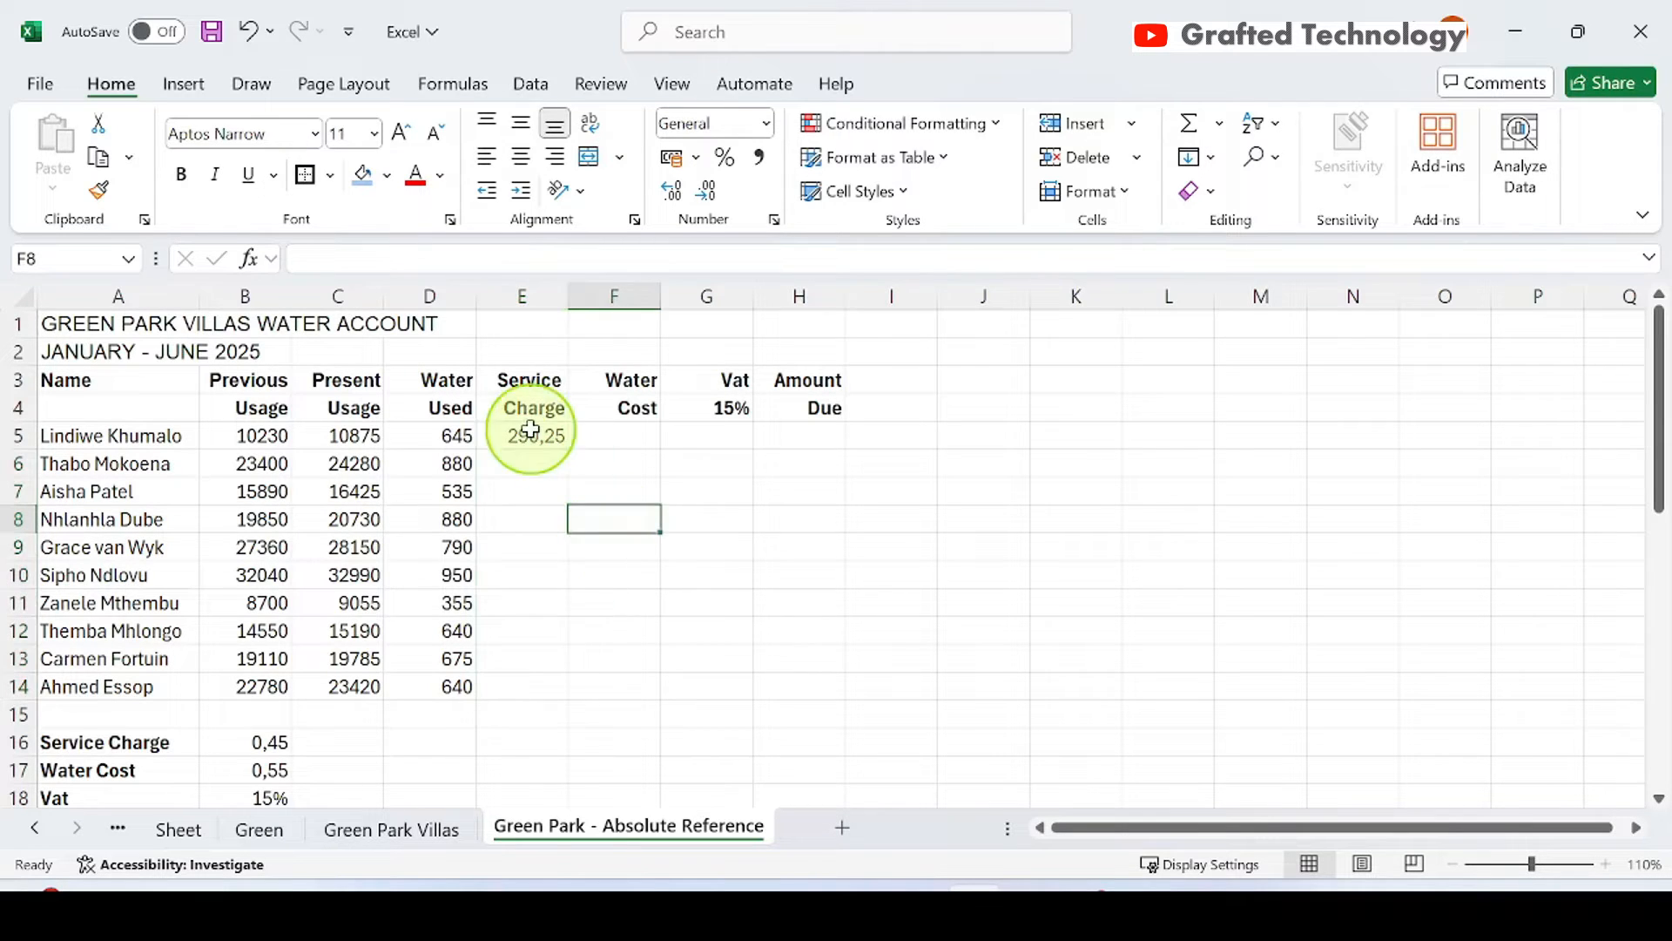
Make the rate reference in the E5 Service Charge formula absolute so it reads =D5*$B$16.
{"action": "left_click", "coordinate": [538, 430]}
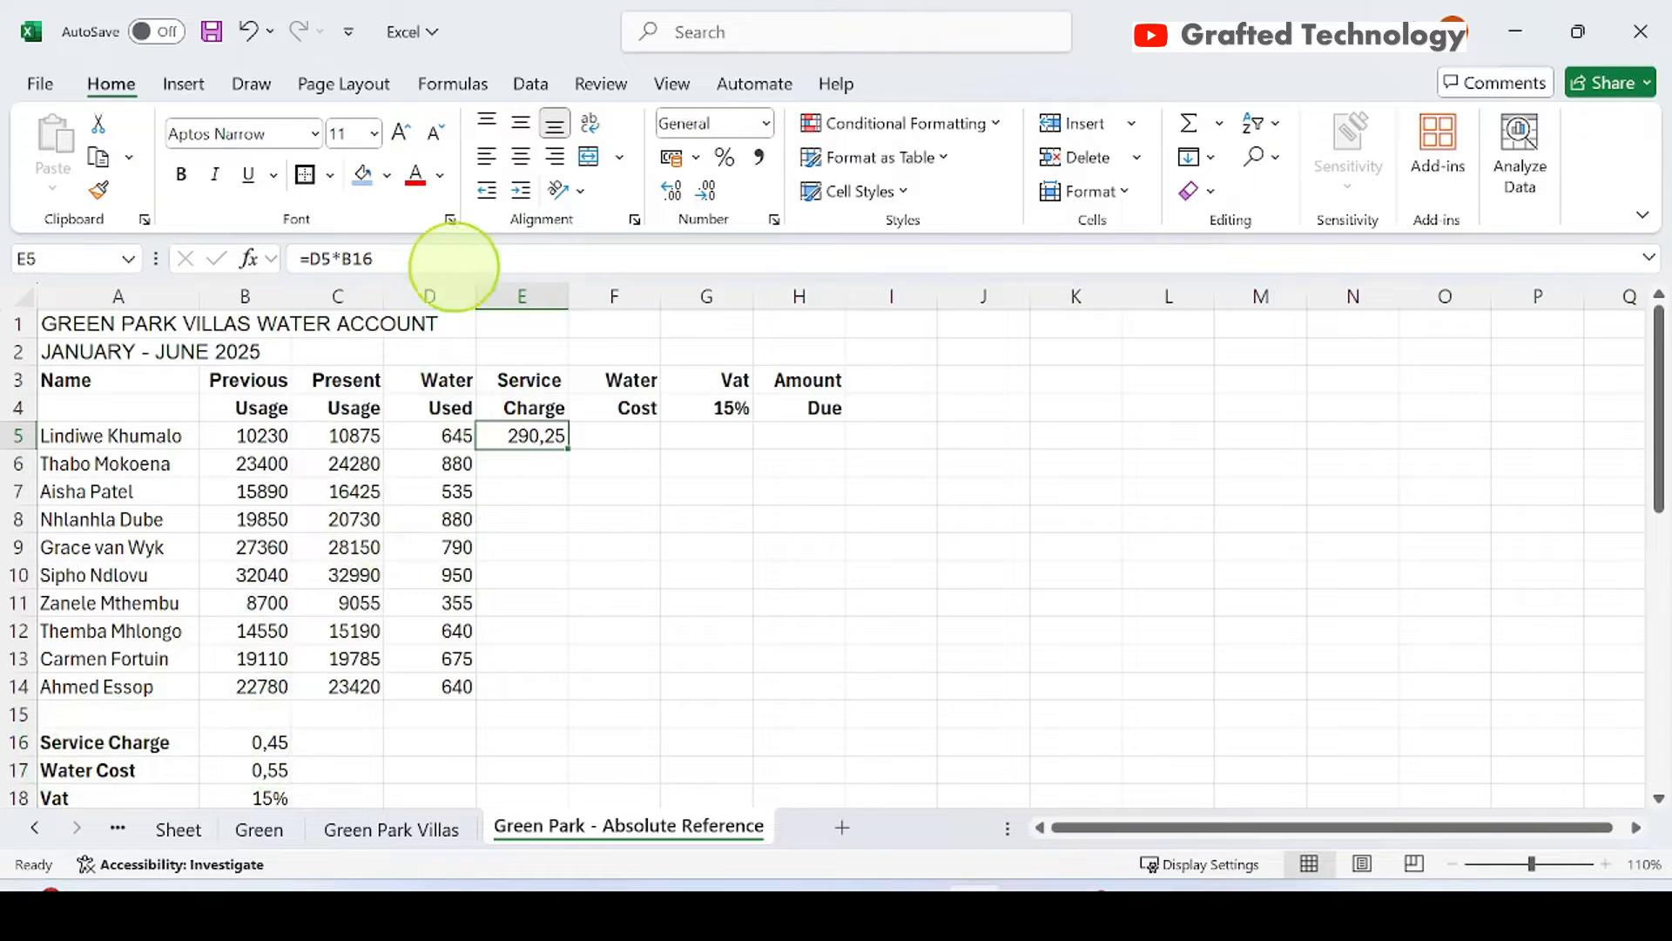
{"action": "left_click", "coordinate": [342, 259]}
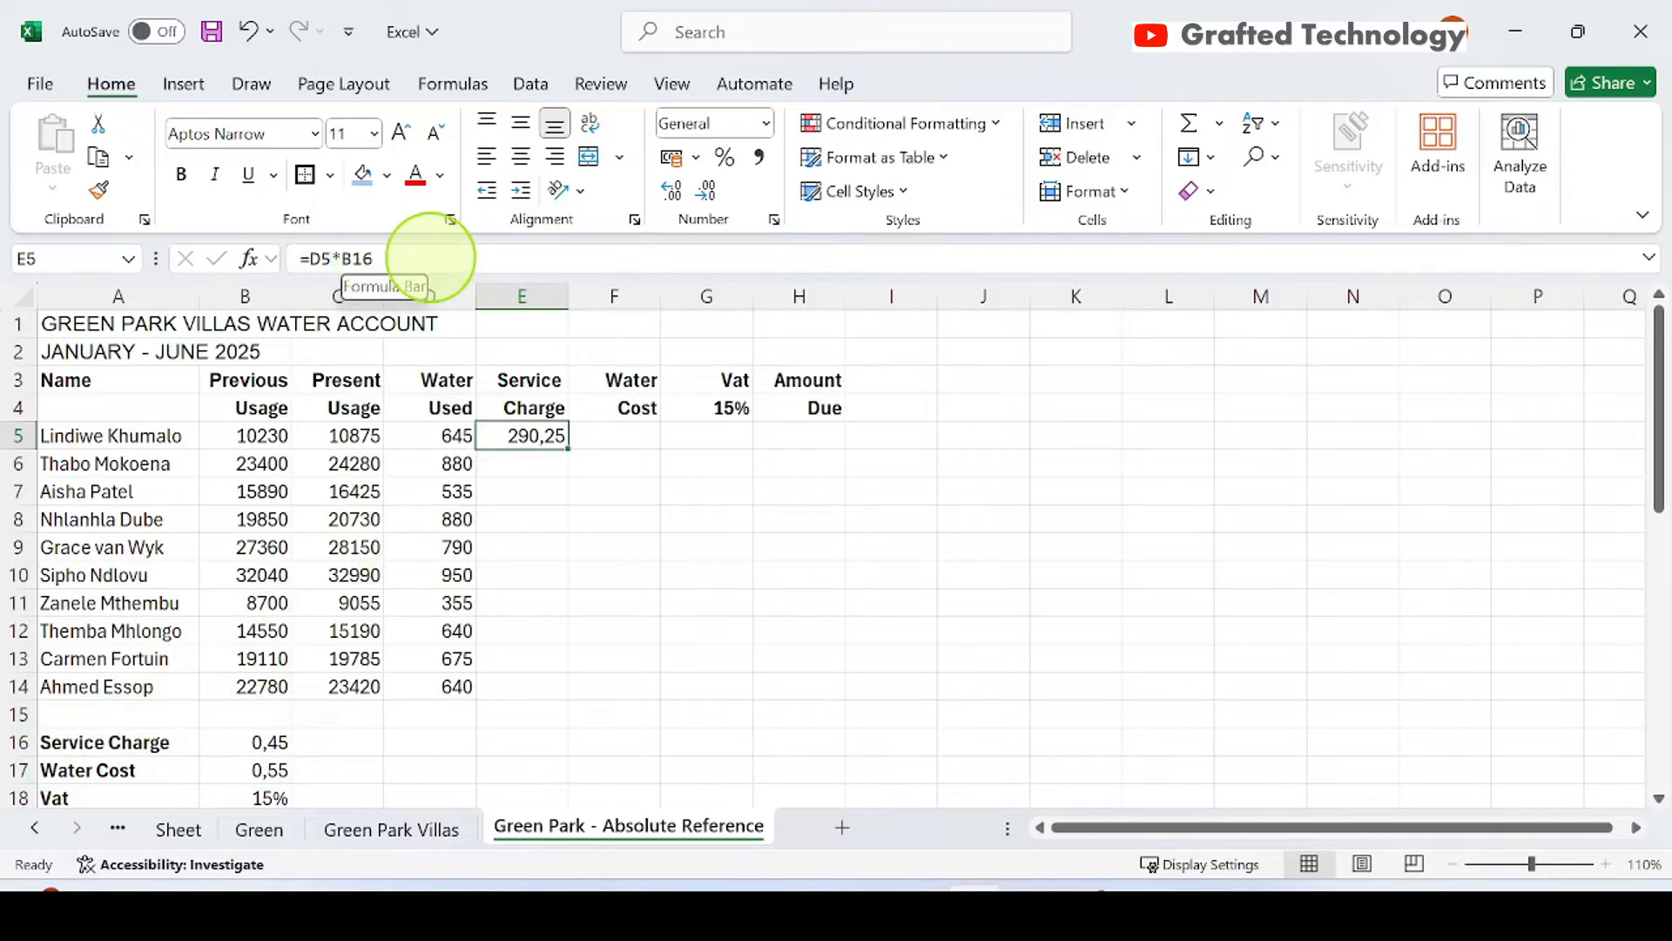
{"action": "type", "text": "$"}
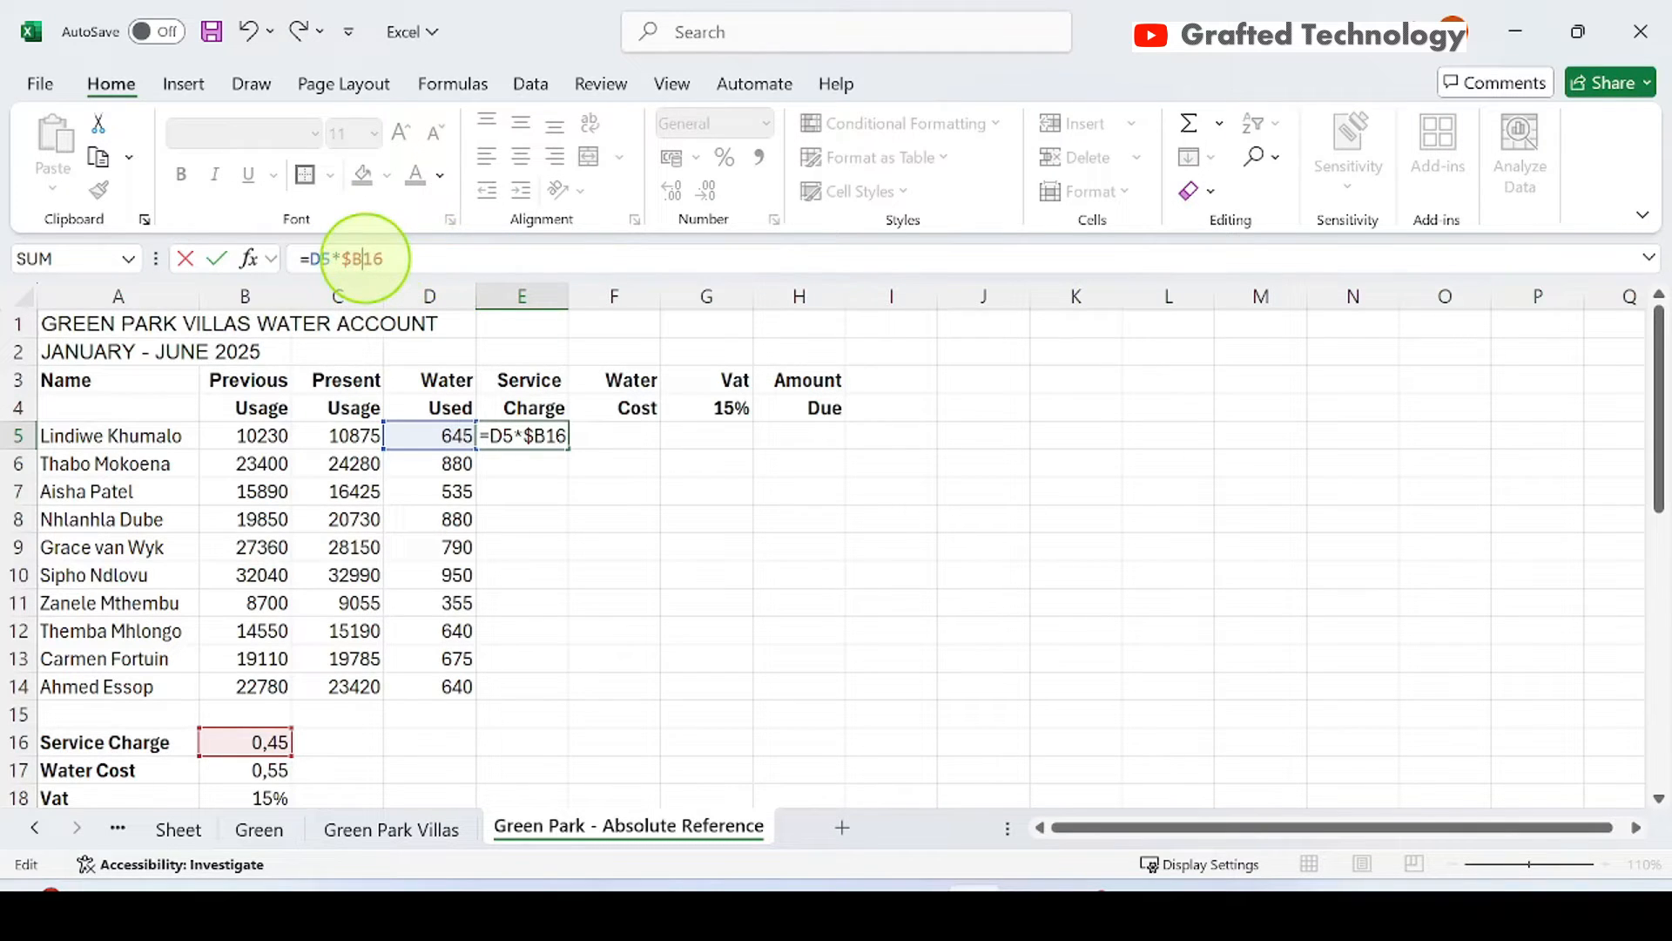
{"action": "left_click", "coordinate": [365, 259]}
{"action": "type", "text": "$"}
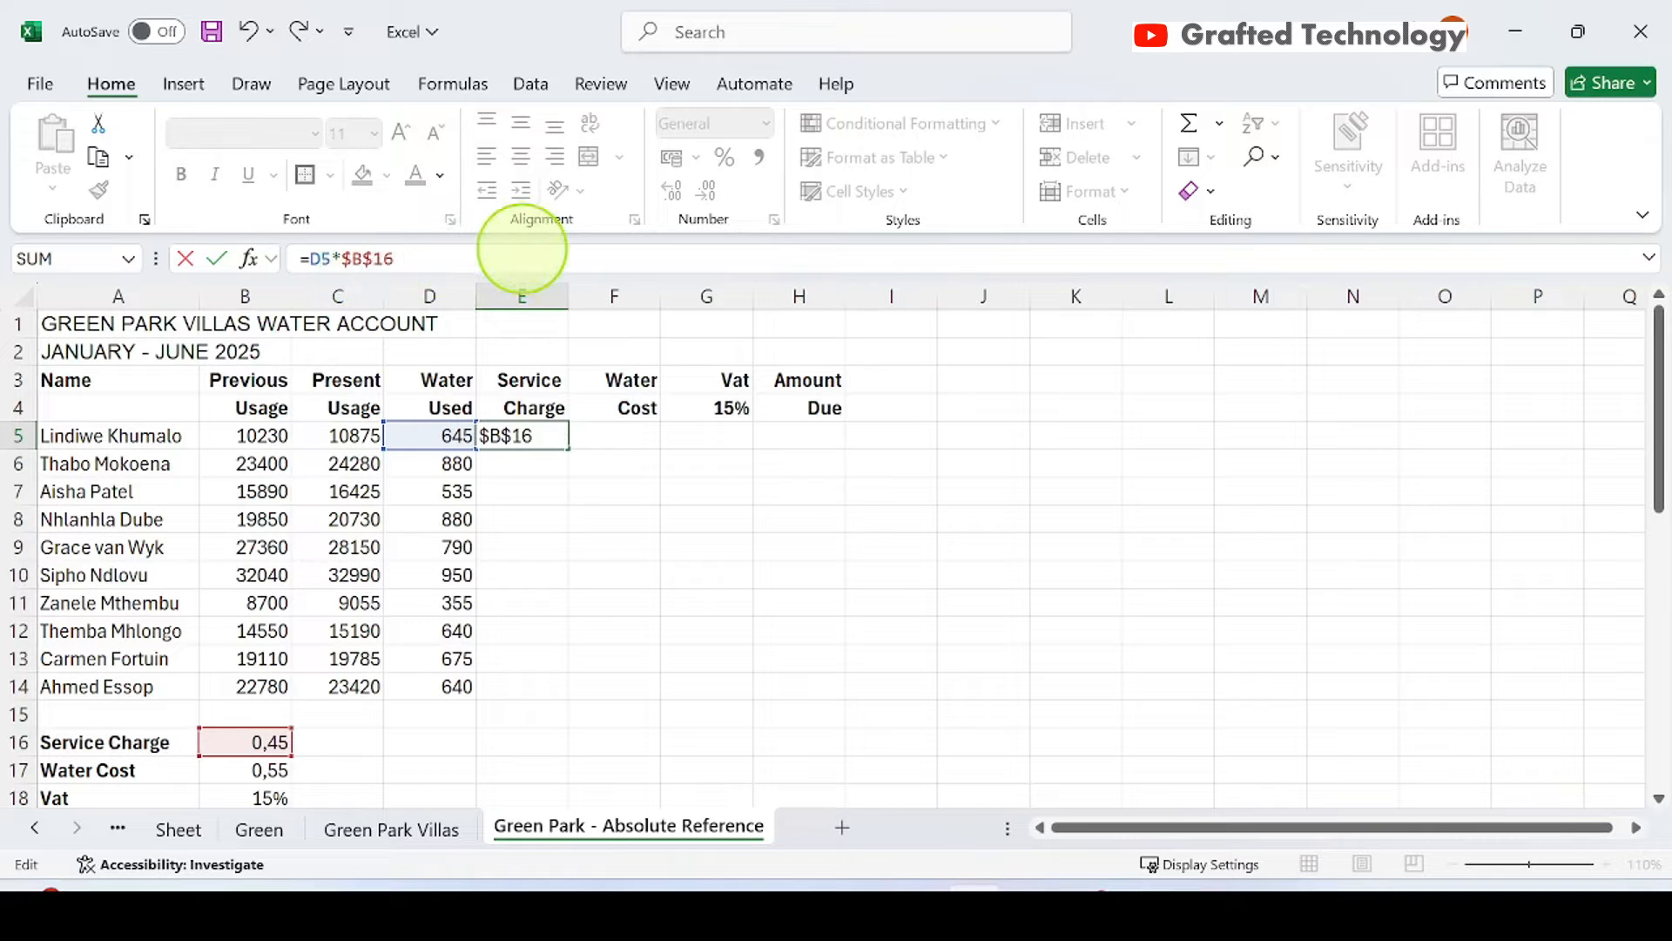
{"action": "key", "text": "Return"}
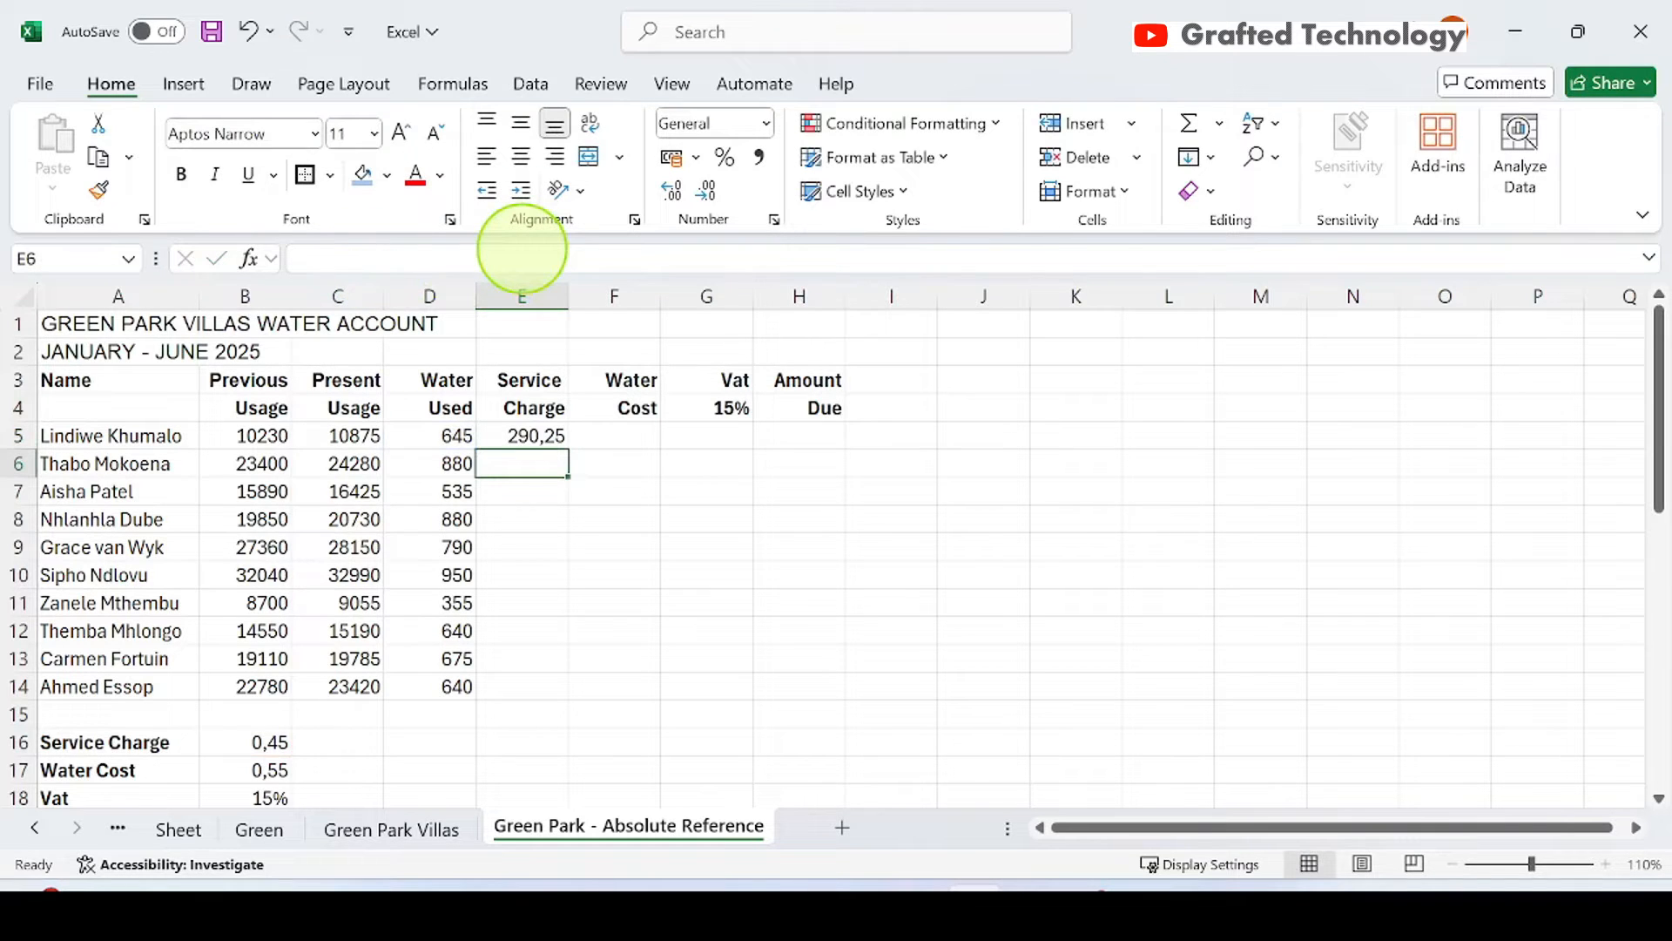
Fill the absolute-reference Service Charge formula from E5 down to E14.
{"action": "left_click", "coordinate": [549, 435]}
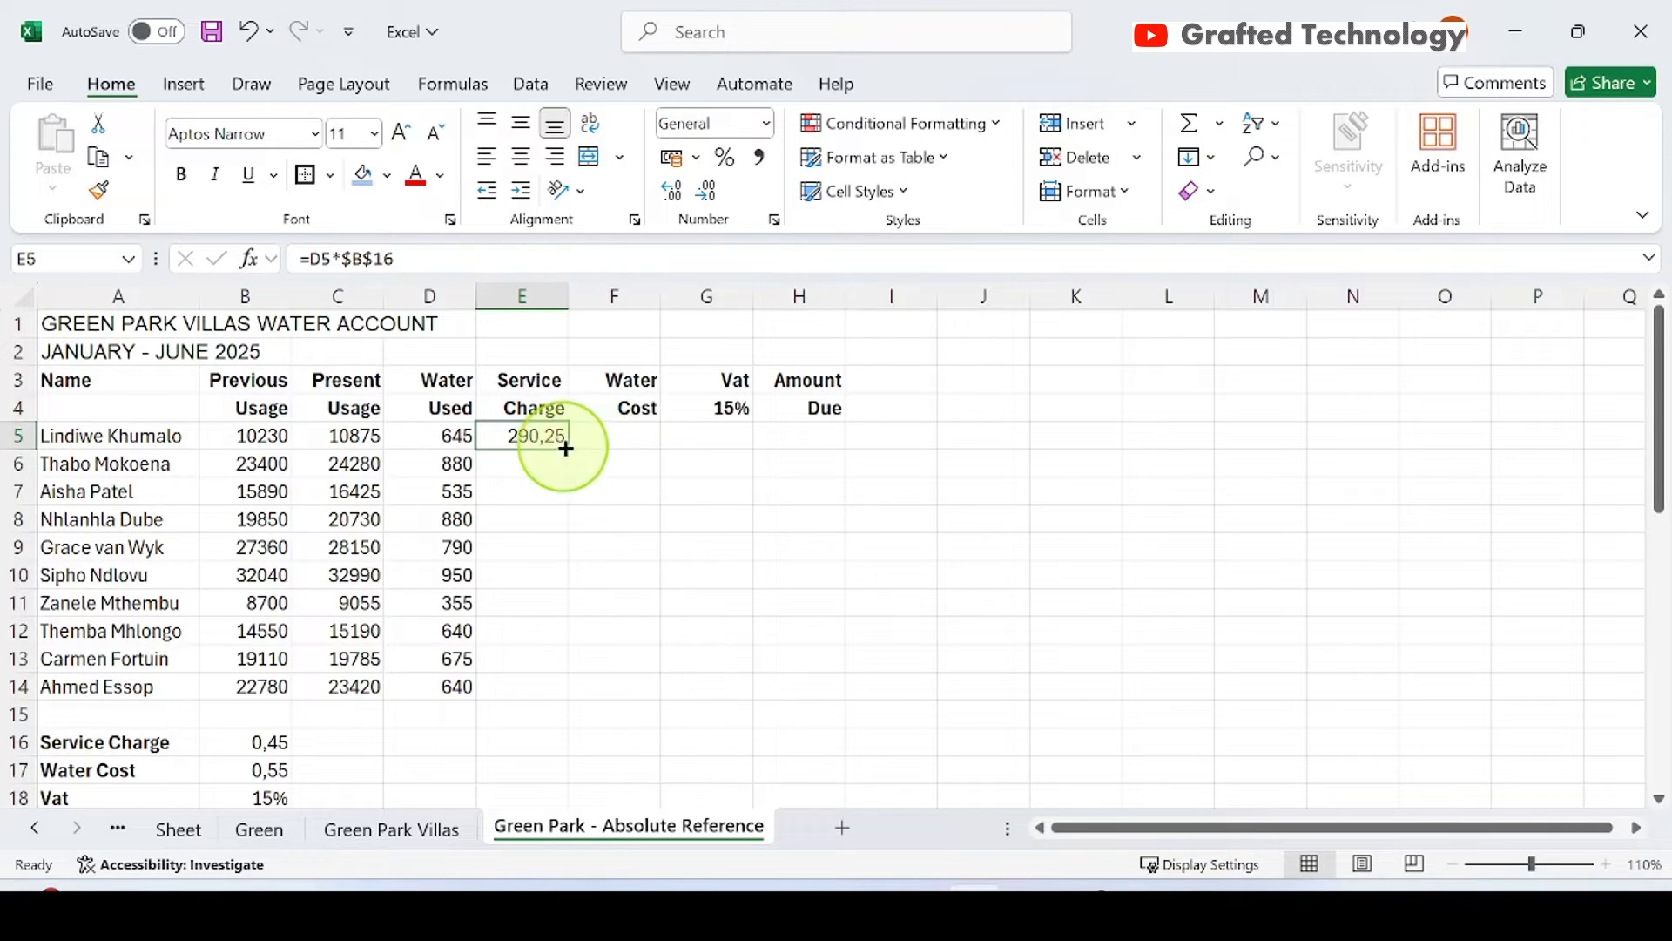
{"action": "left_click_drag", "start_coordinate": [567, 450], "coordinate": [567, 698]}
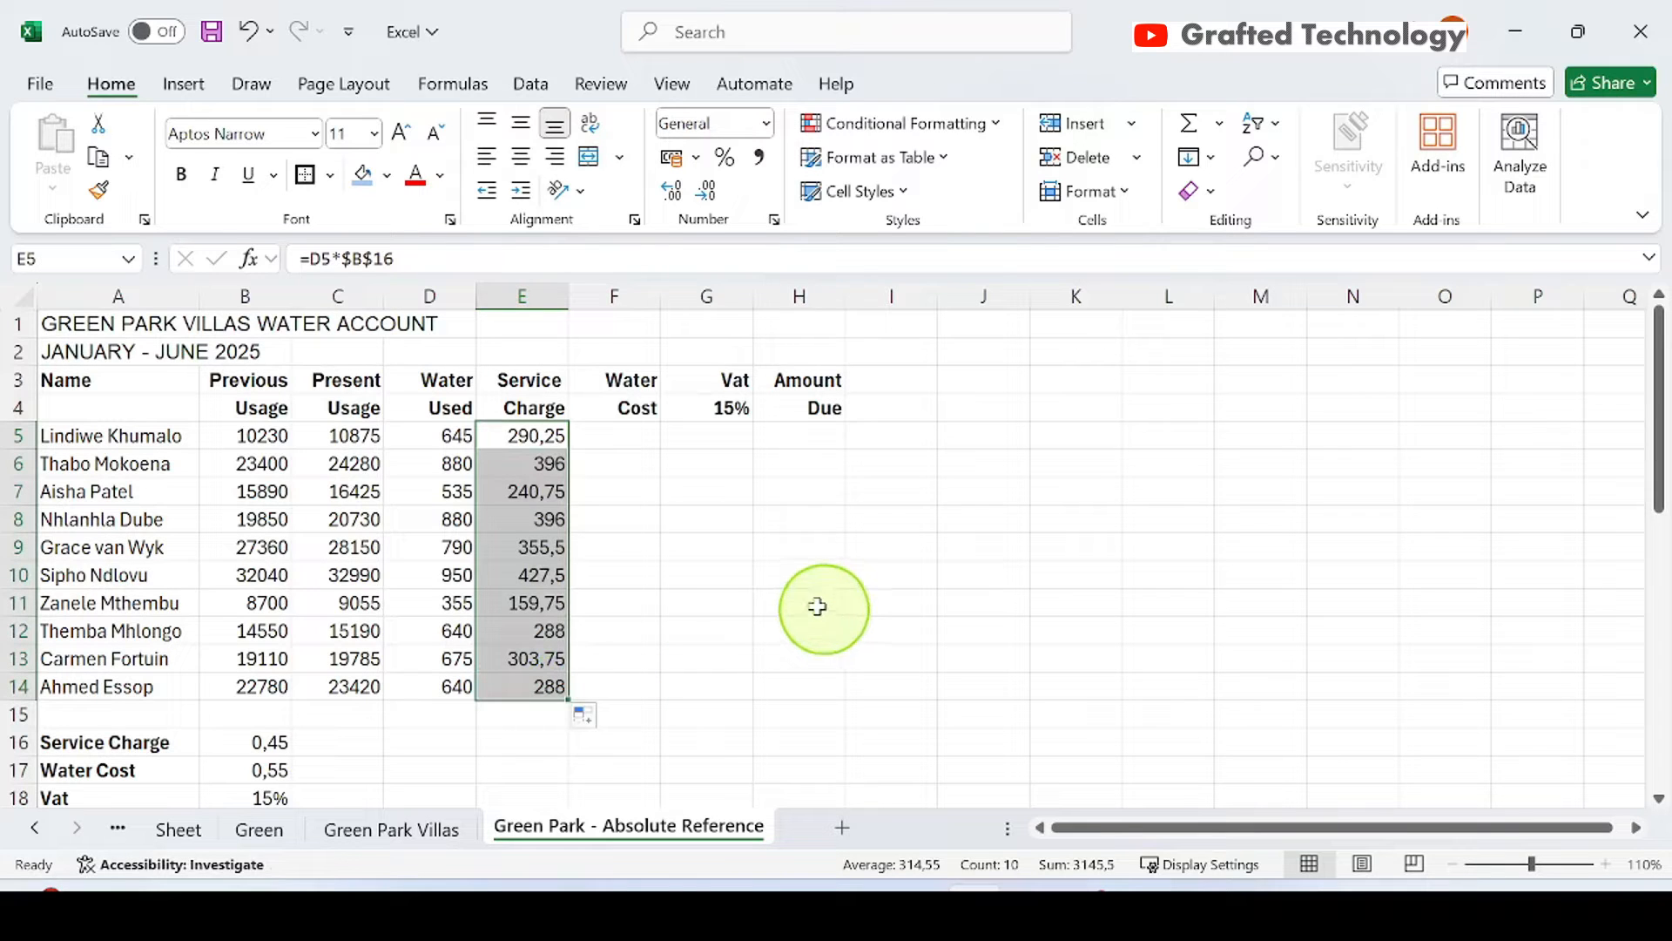
{"action": "left_click", "coordinate": [695, 599]}
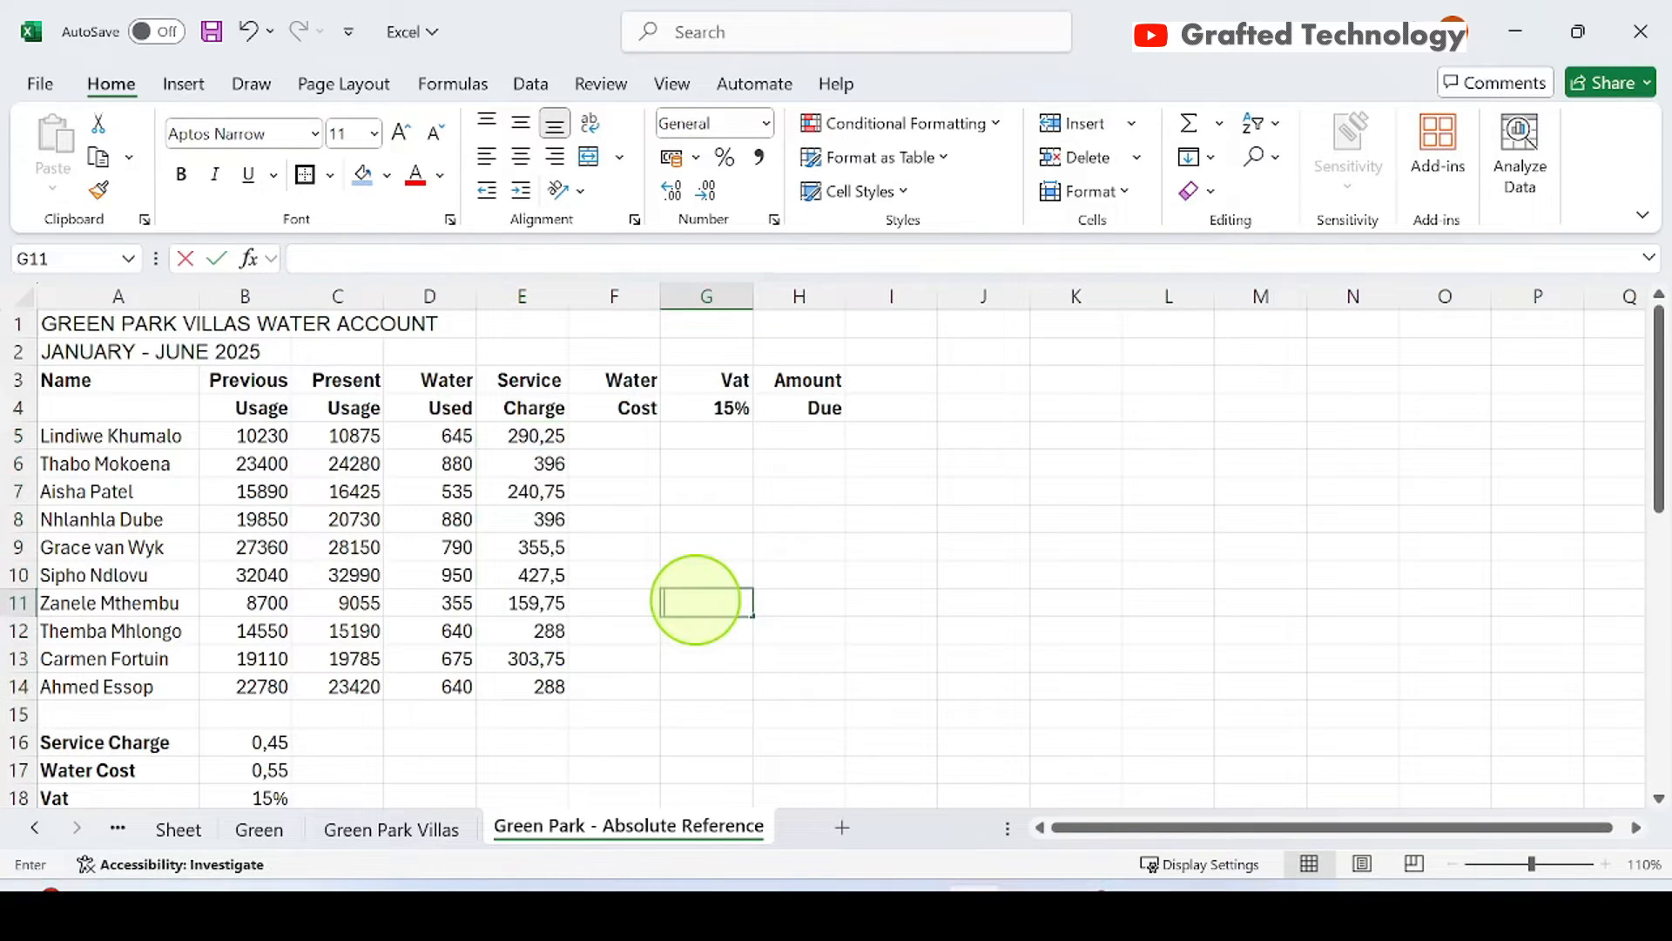
{"action": "type", "text": "="}
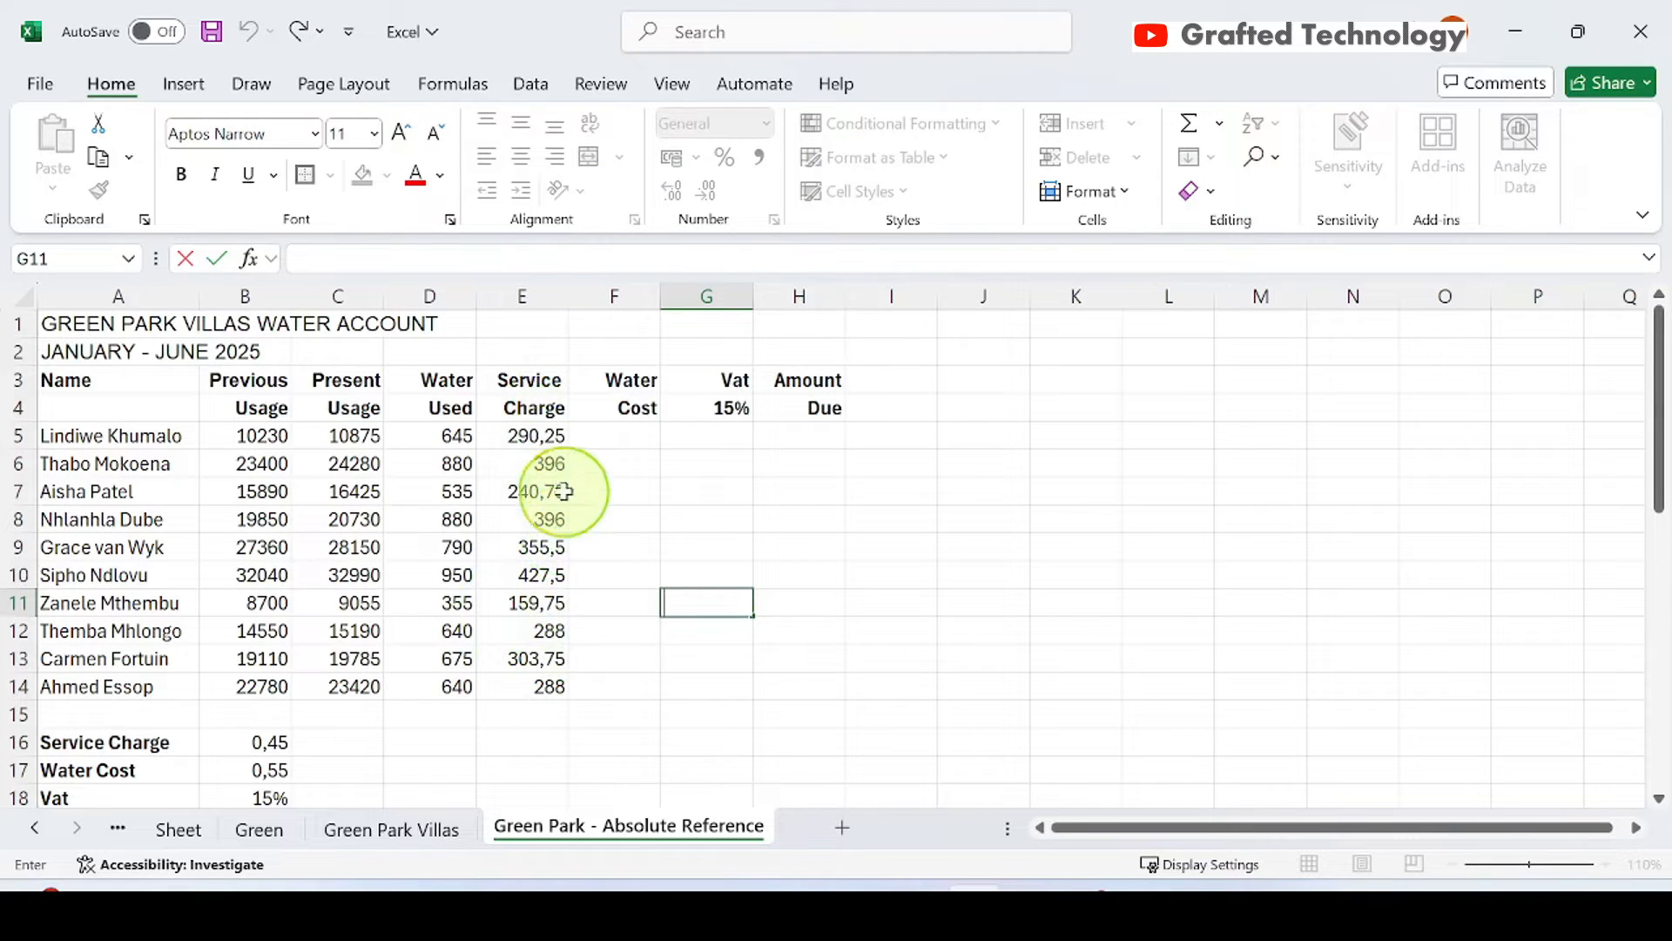
Check the Service Charge formulas in E6, E10 and E14 to see which rate cell they reference.
{"action": "left_click", "coordinate": [543, 461]}
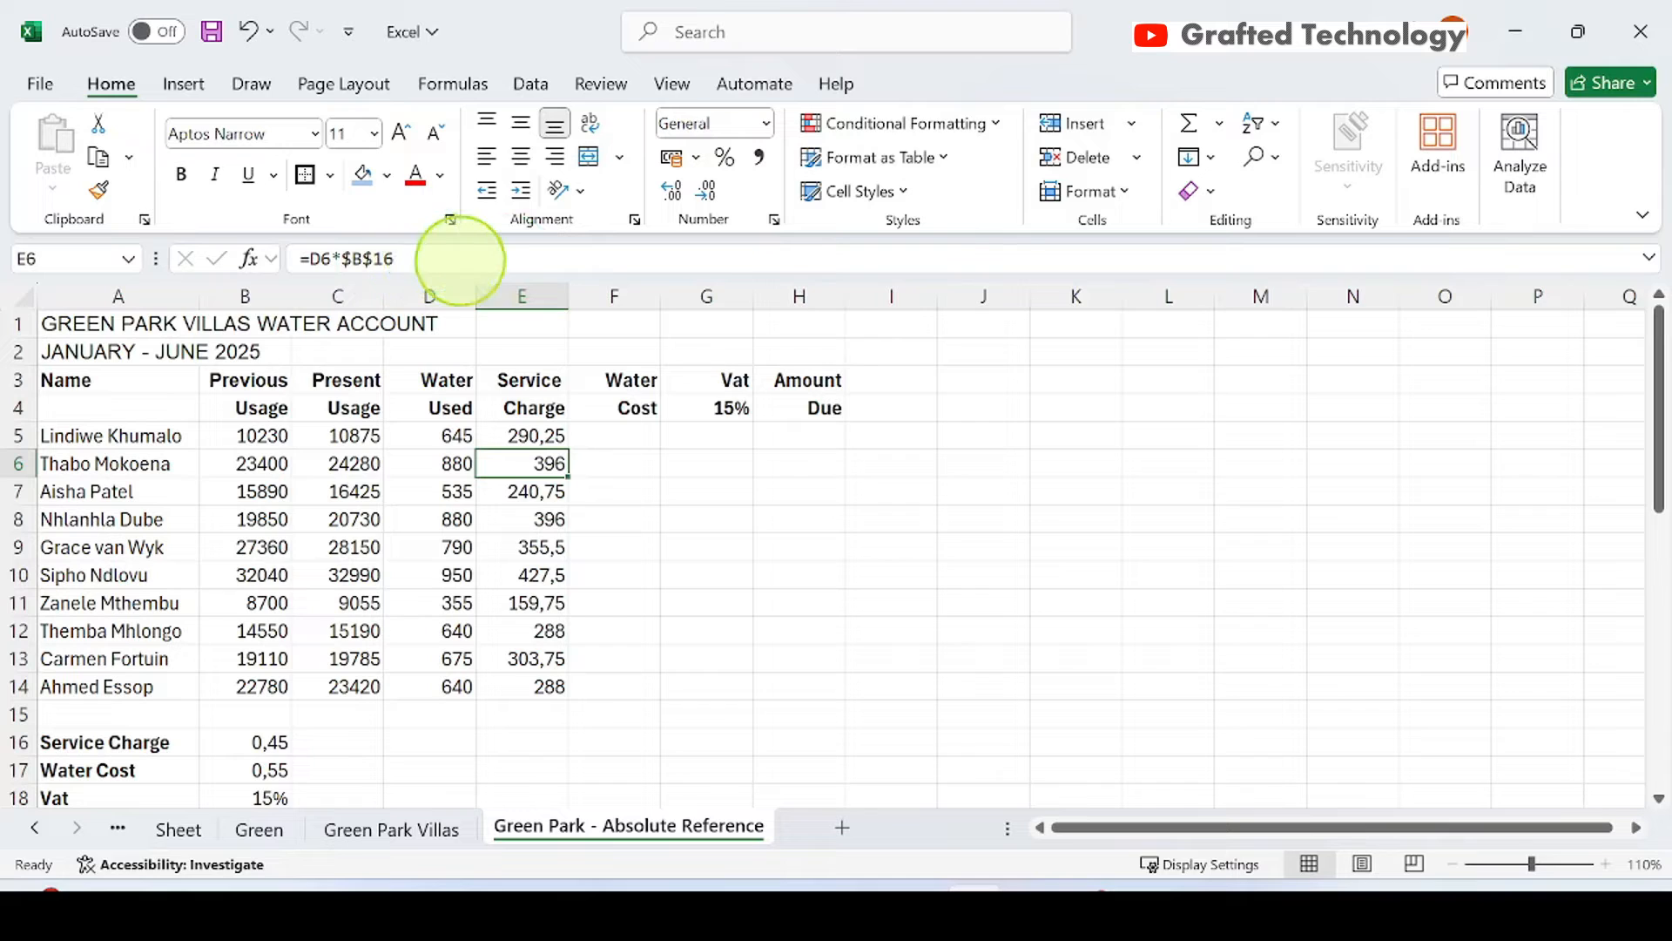
{"action": "left_click", "coordinate": [547, 580]}
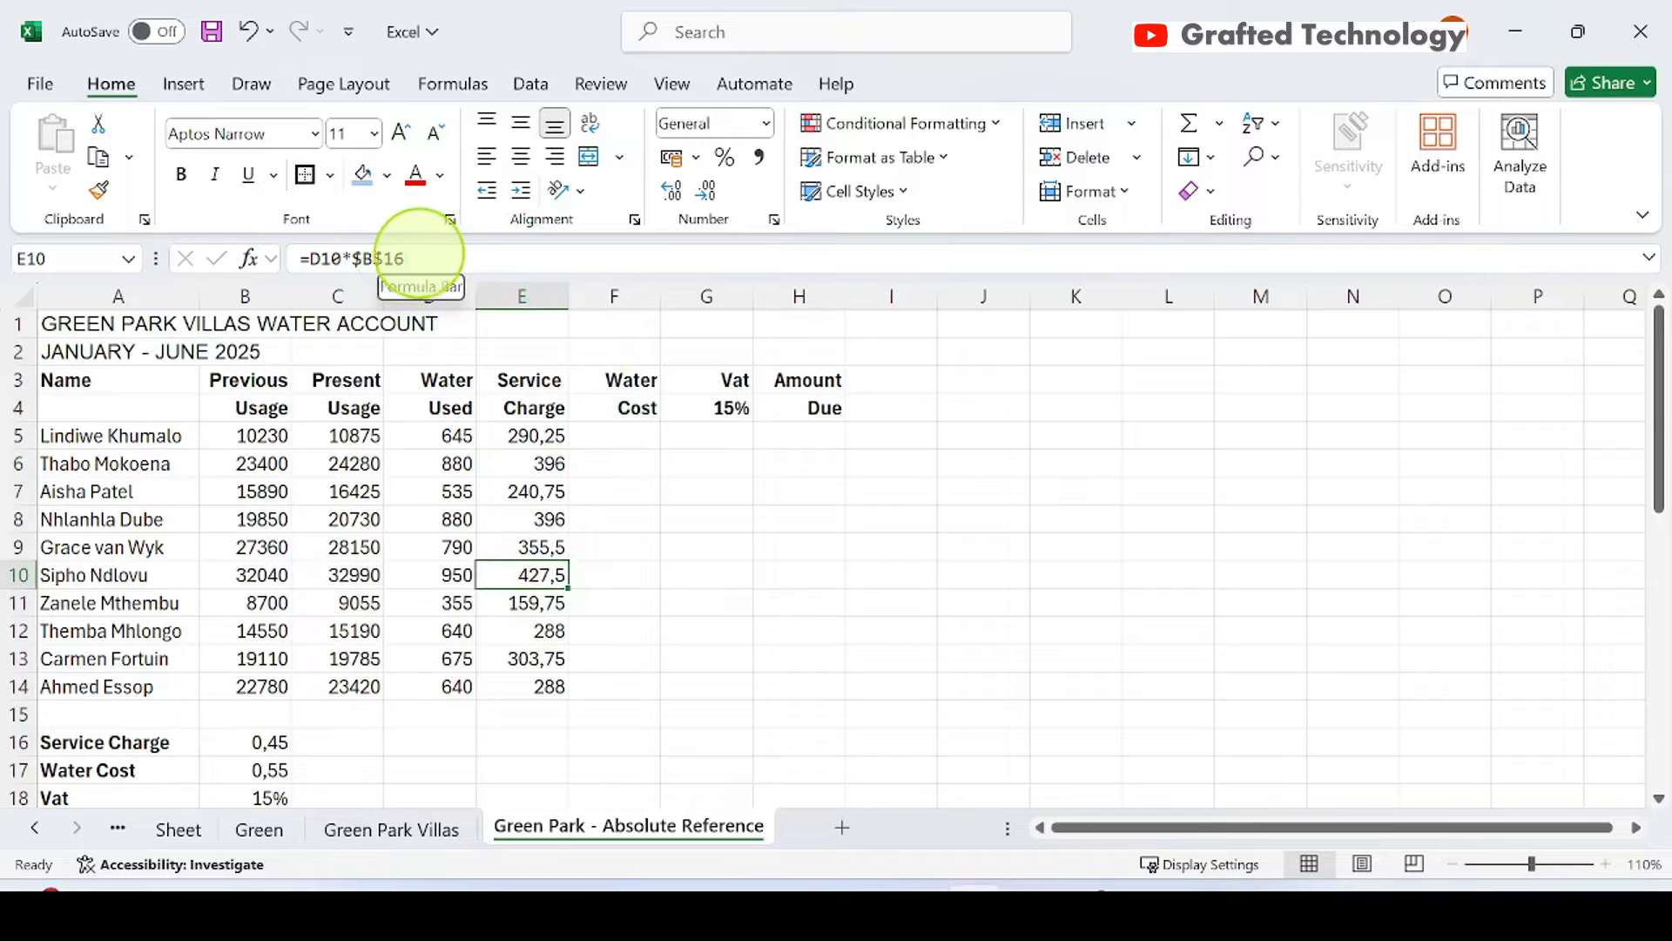
{"action": "left_click", "coordinate": [543, 689]}
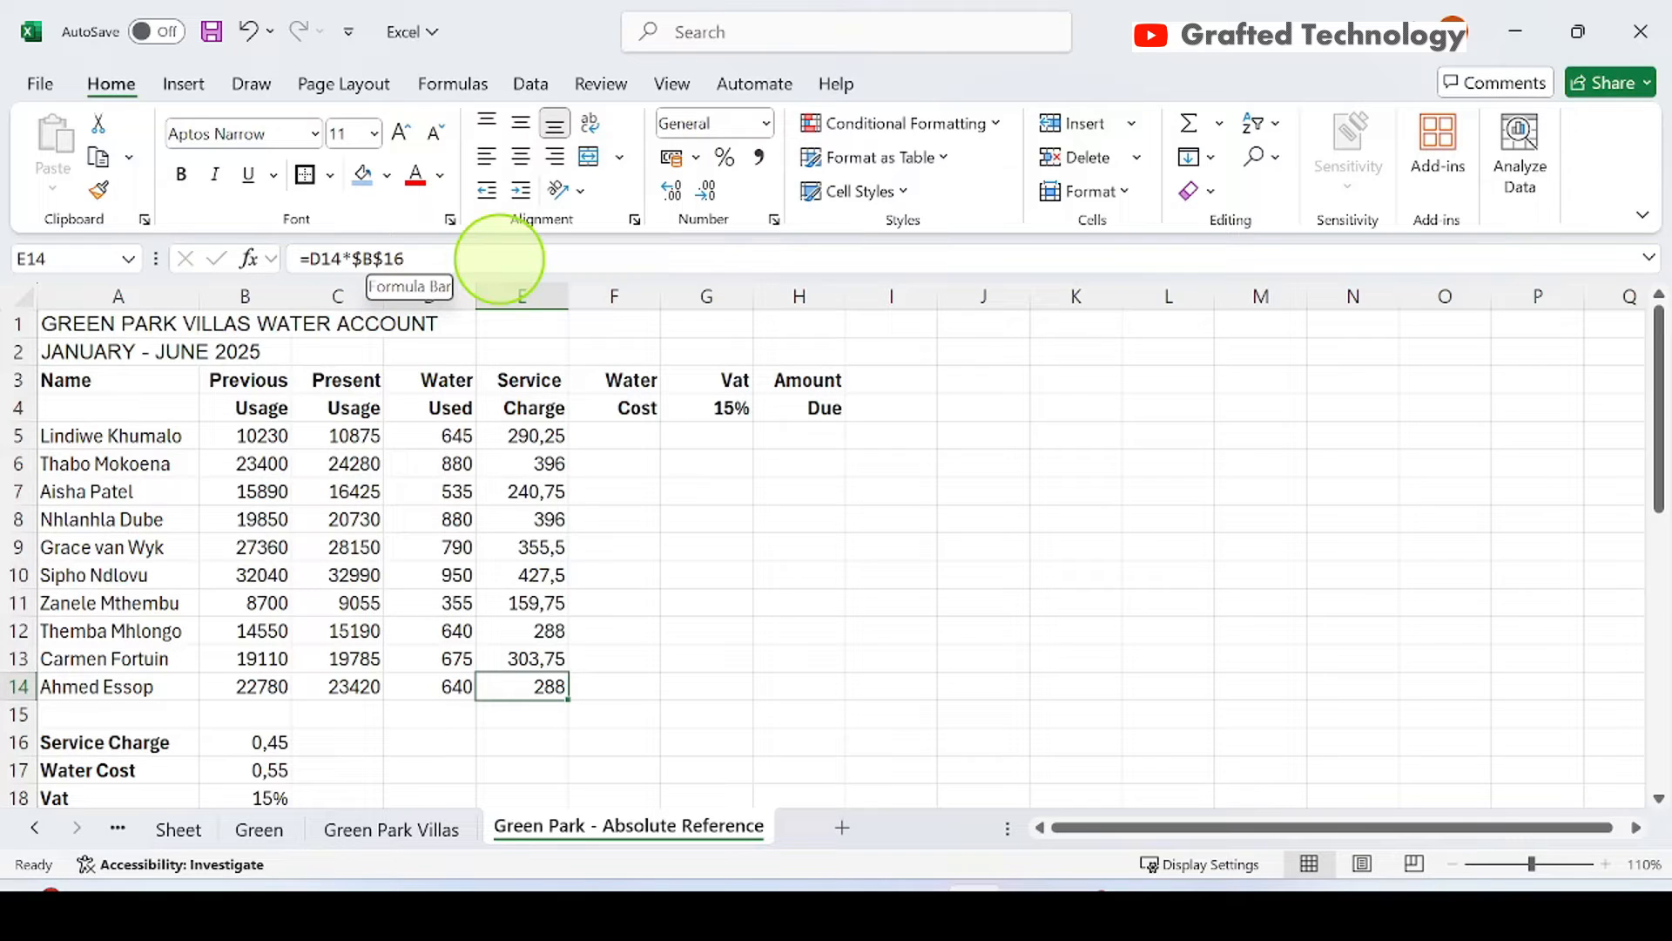
Calculate the Water Cost in F5 by multiplying Water Used by the Water Cost rate, with the relative formula =D5*B17.
{"action": "left_click", "coordinate": [655, 443]}
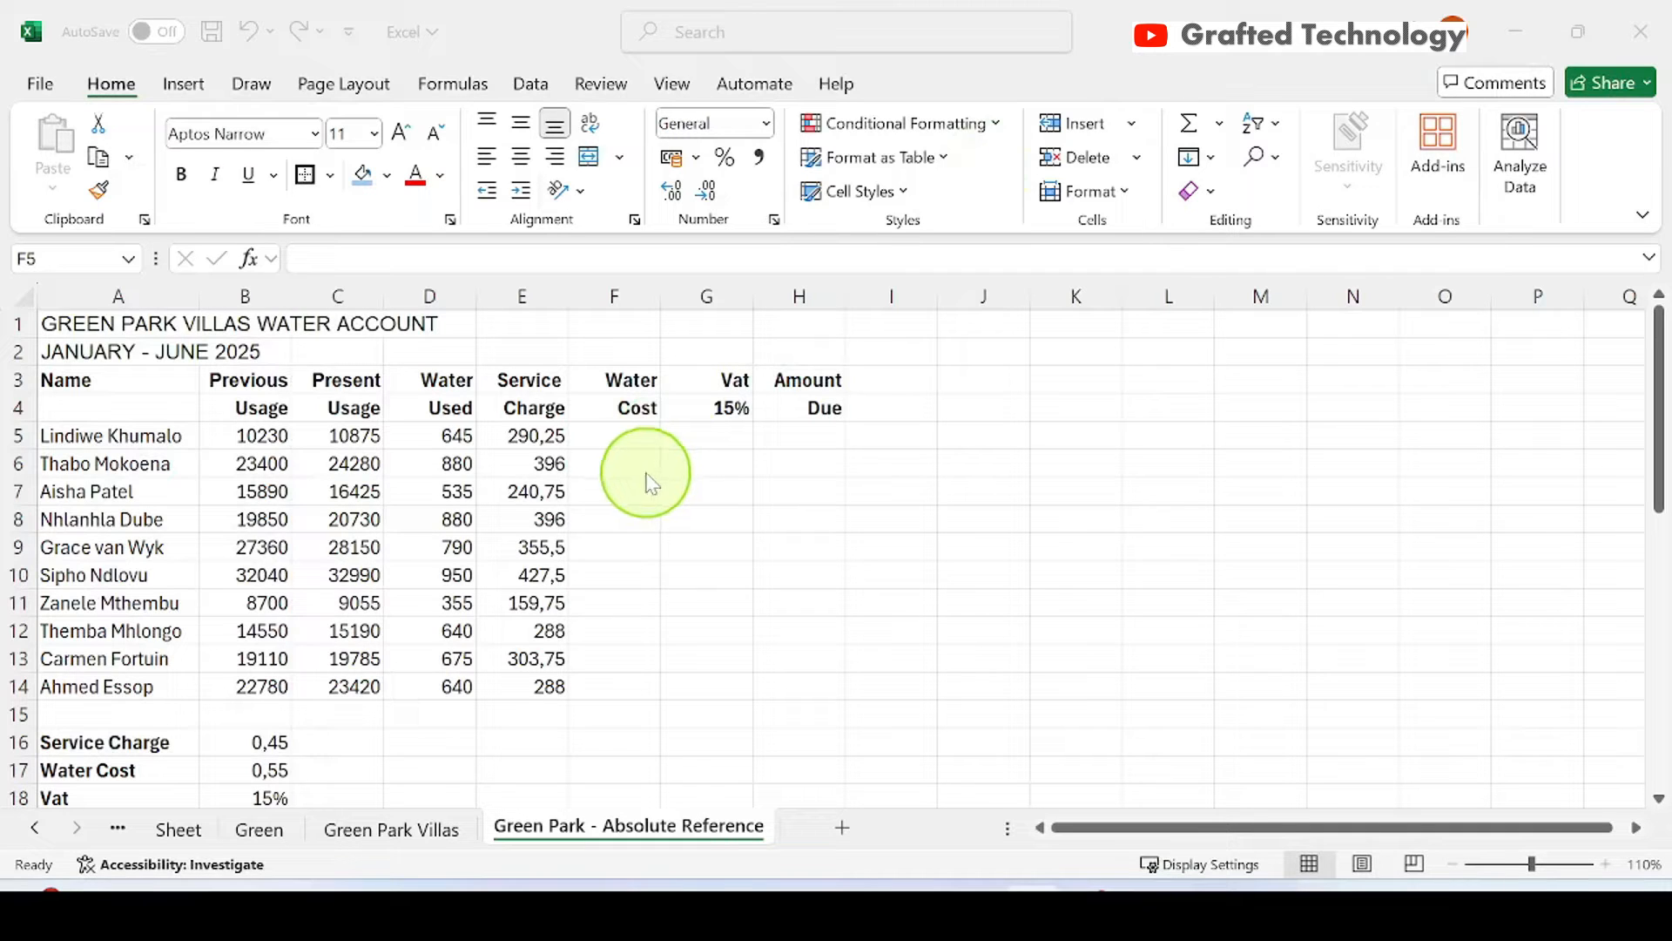
{"action": "left_click", "coordinate": [616, 436]}
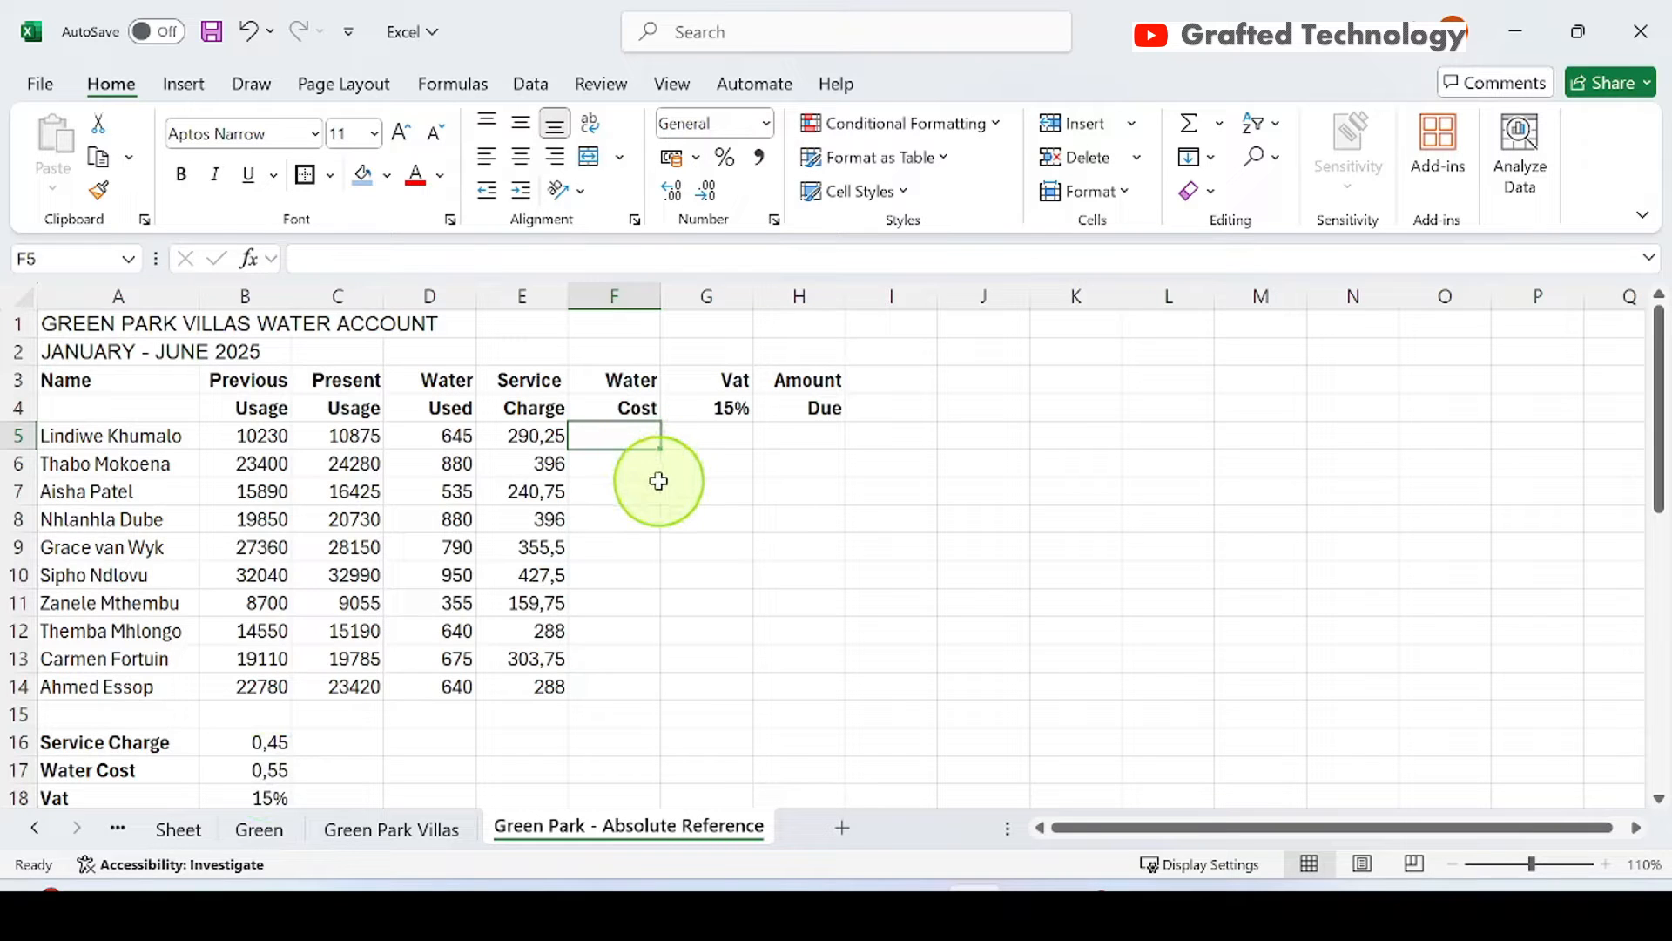
{"action": "type", "text": "="}
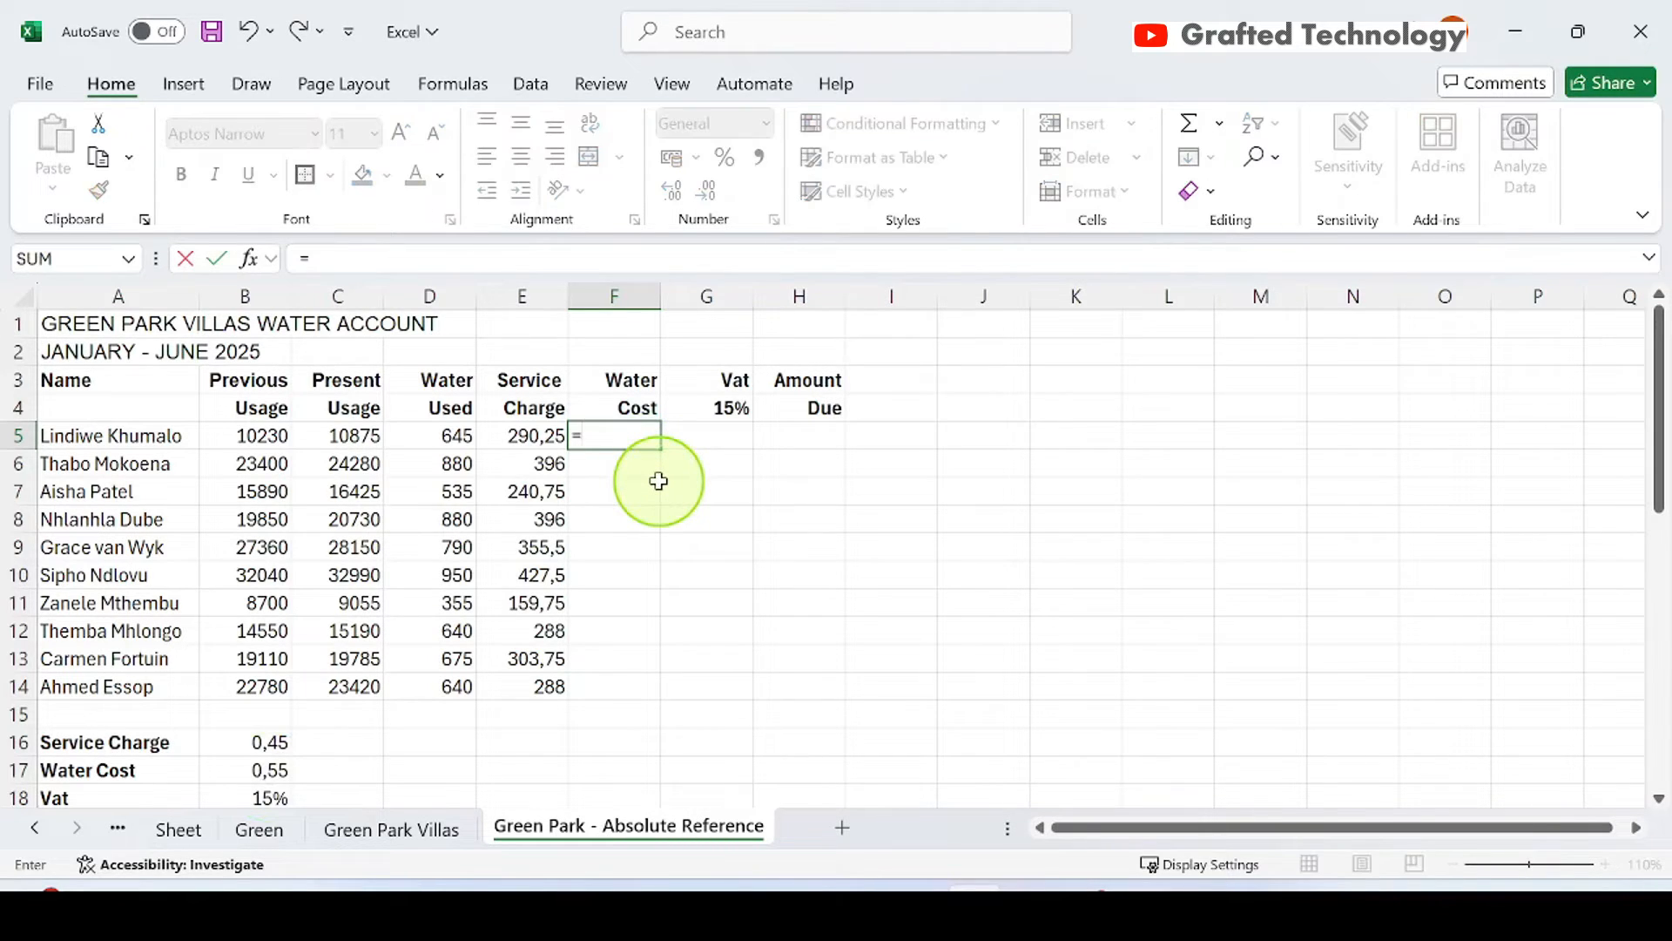
{"action": "left_click", "coordinate": [450, 437]}
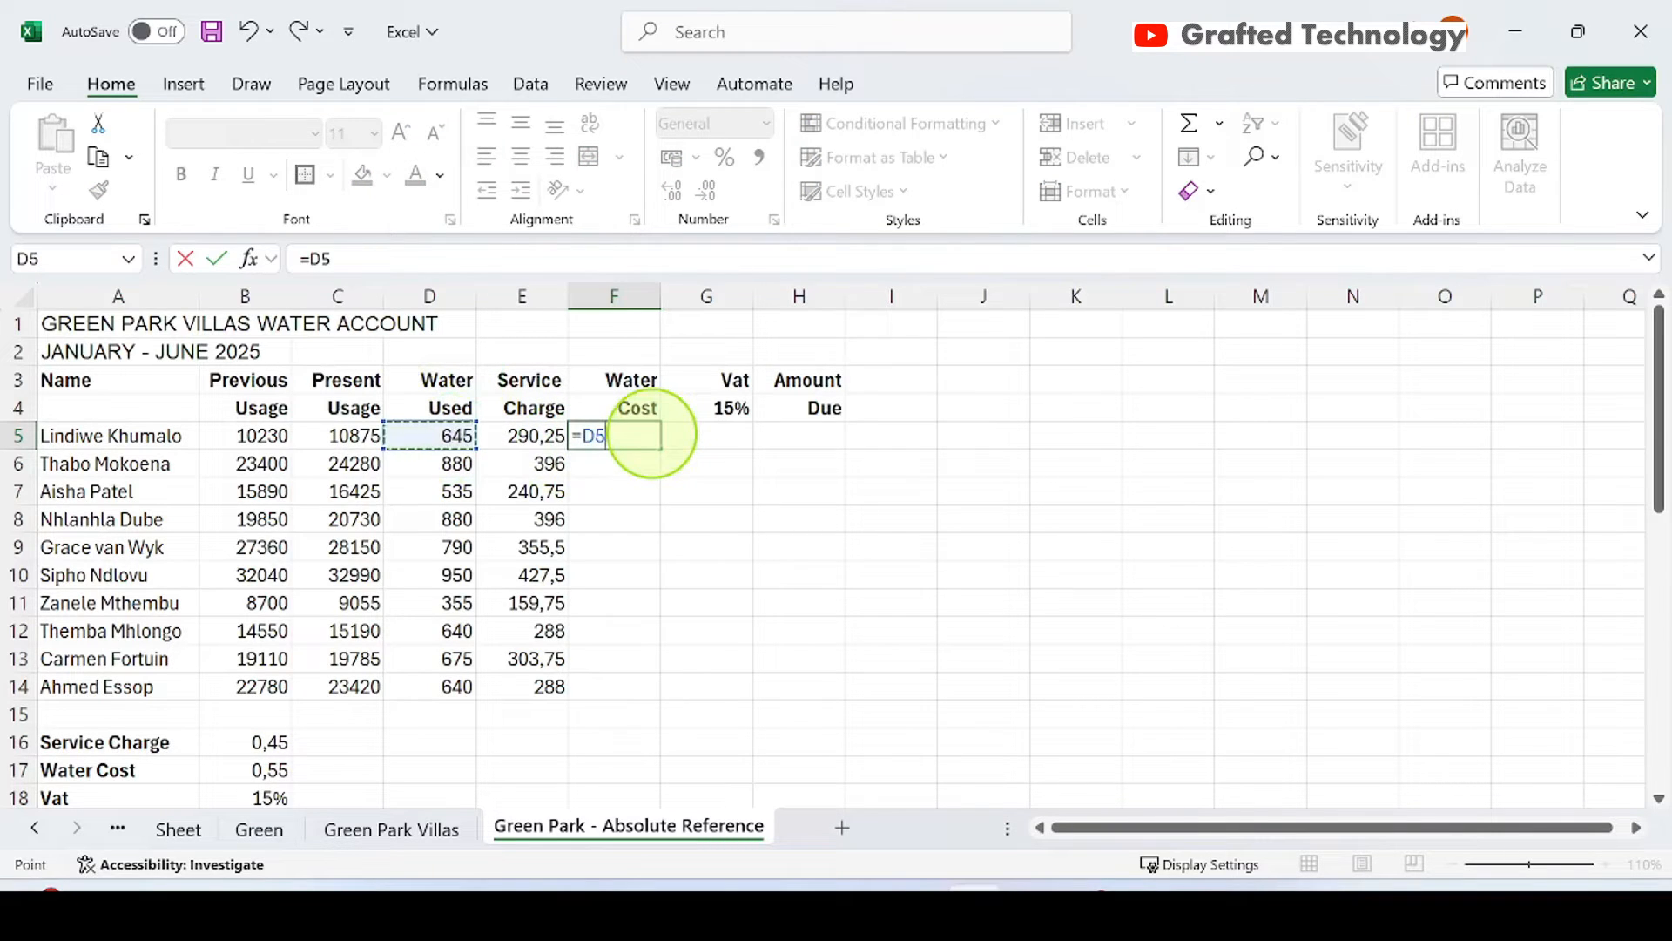
{"action": "type", "text": "*"}
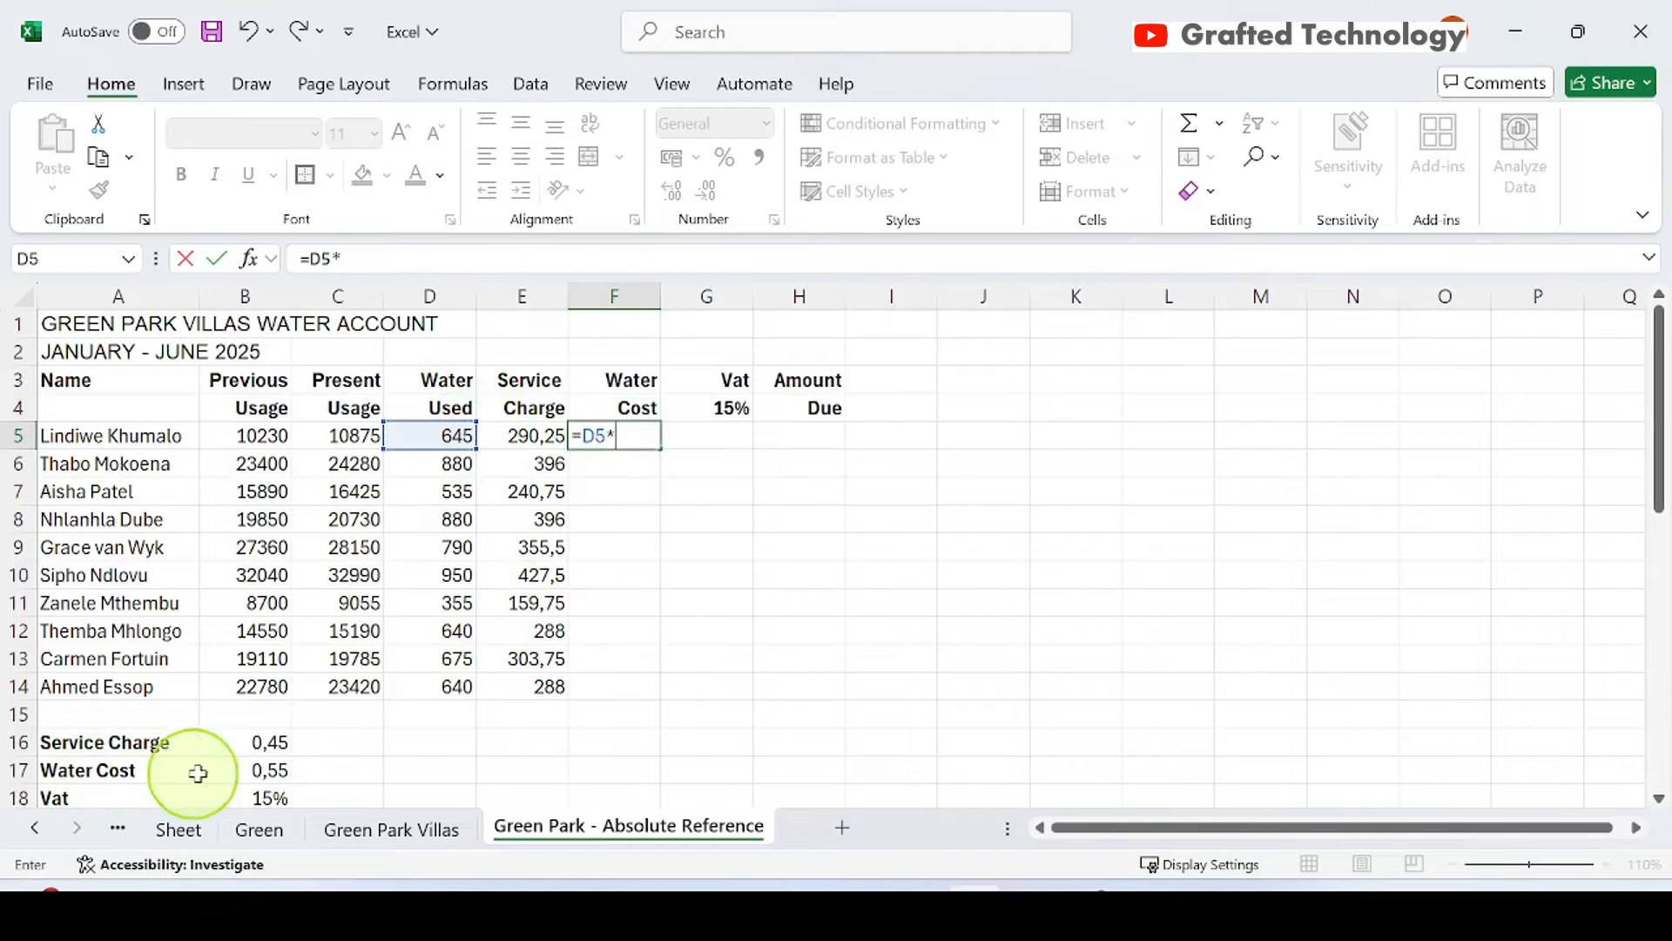
{"action": "left_click", "coordinate": [260, 770]}
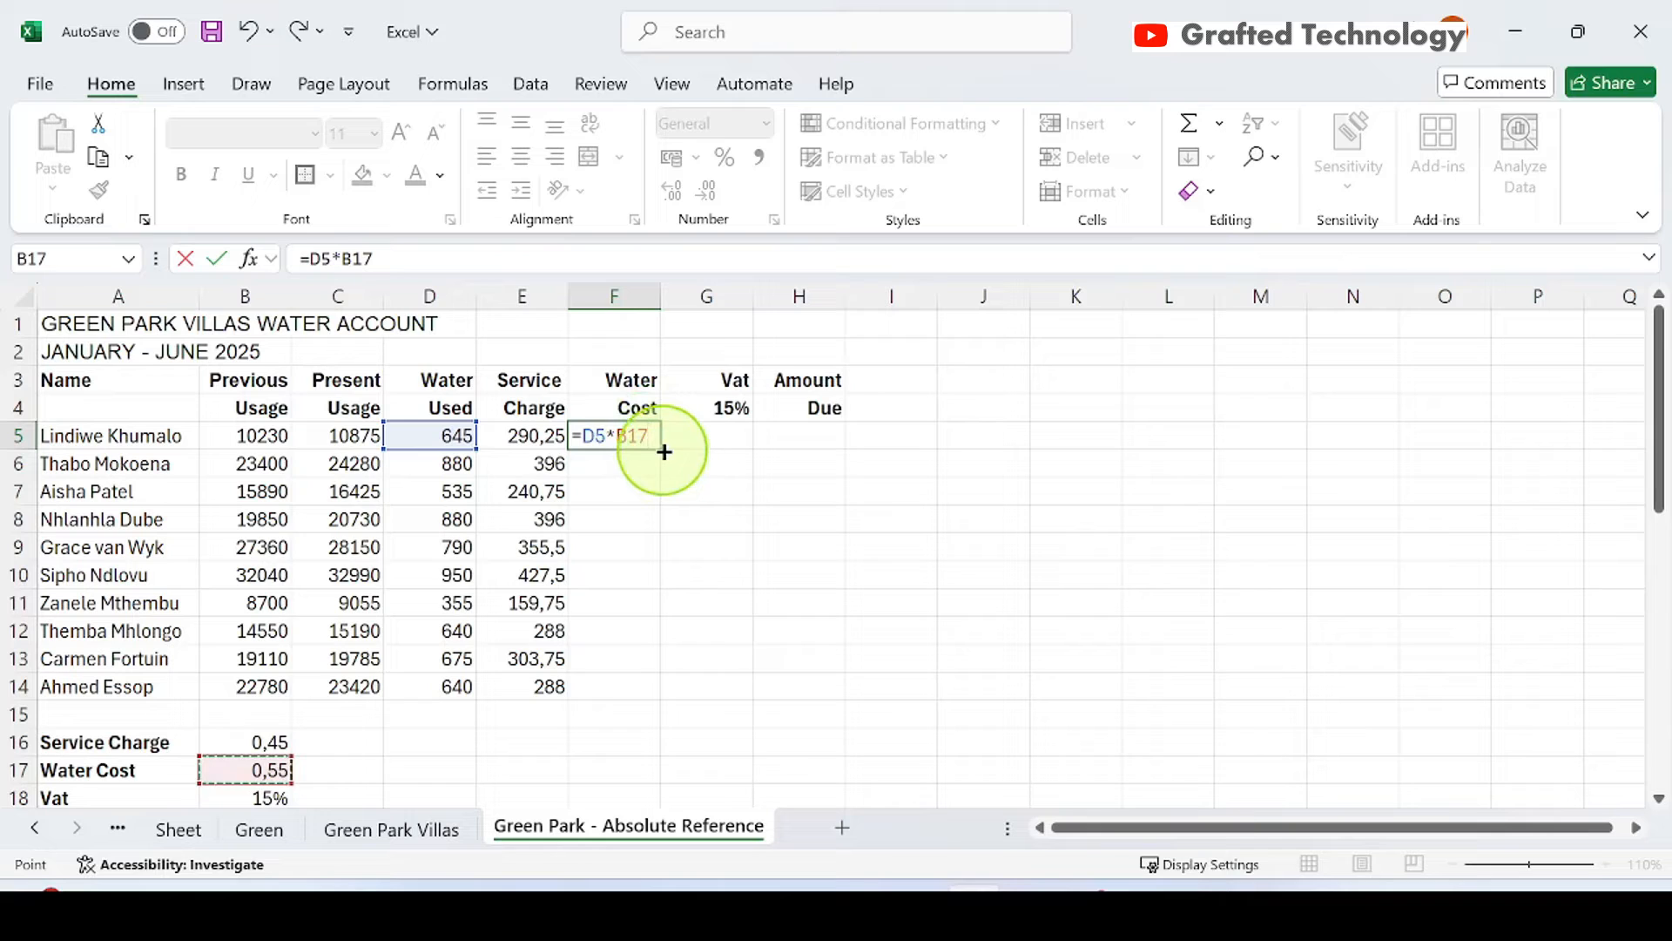
{"action": "key", "text": "Return"}
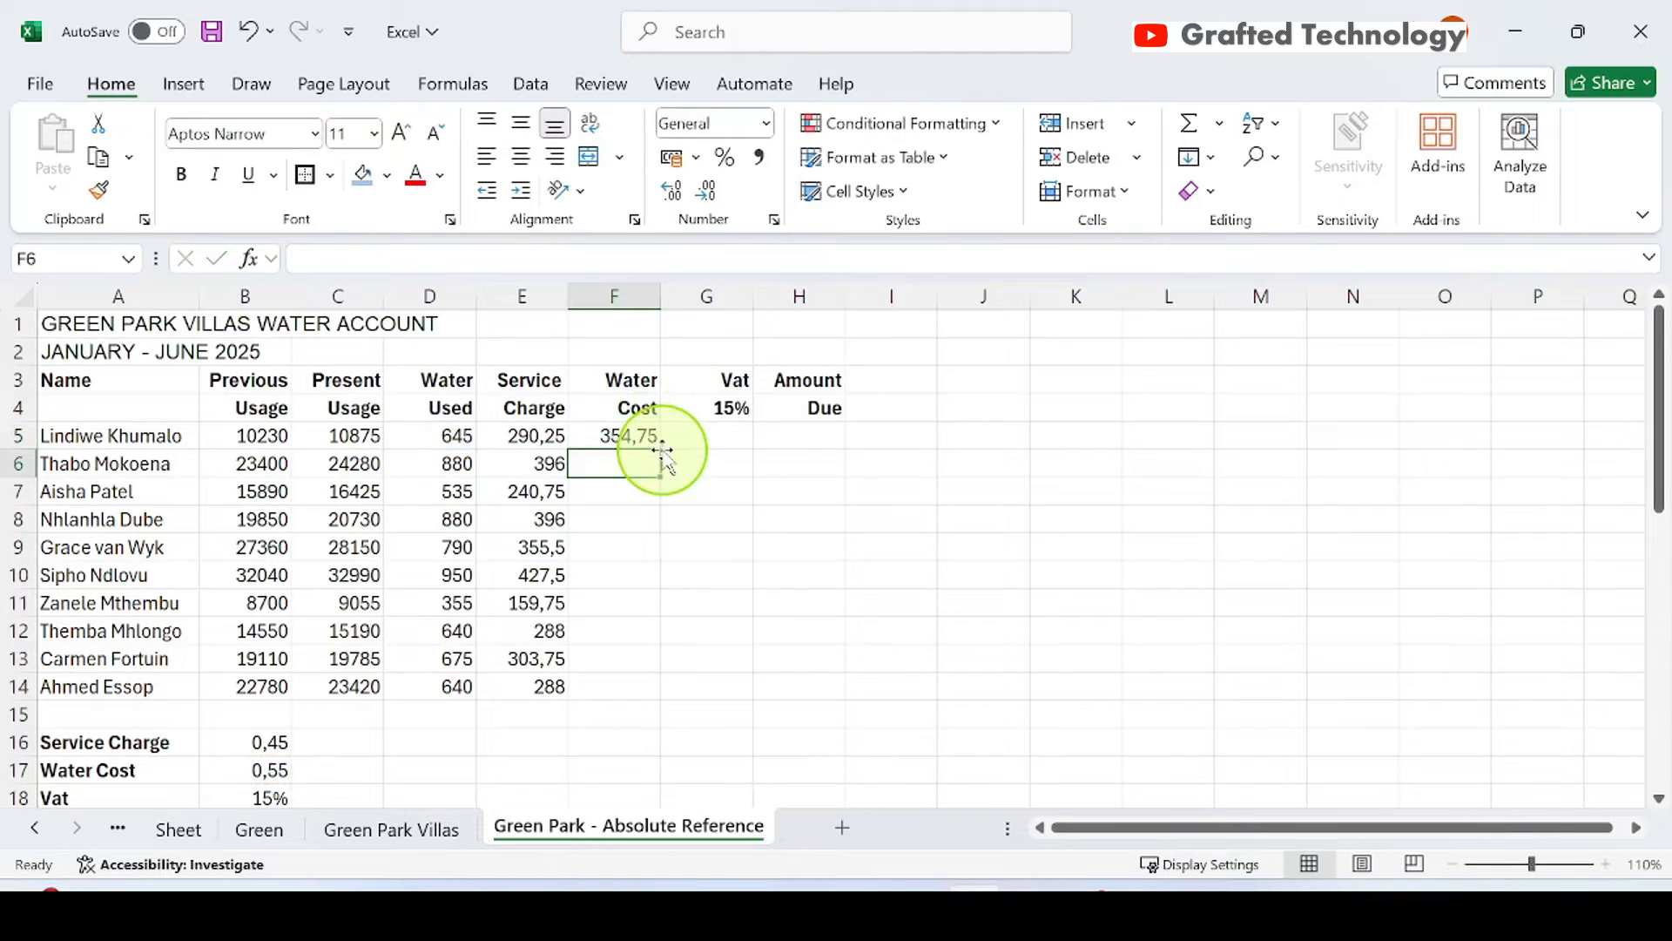
Try filling the relative Water Cost formula from F5 down to F14.
{"action": "key", "text": "Up"}
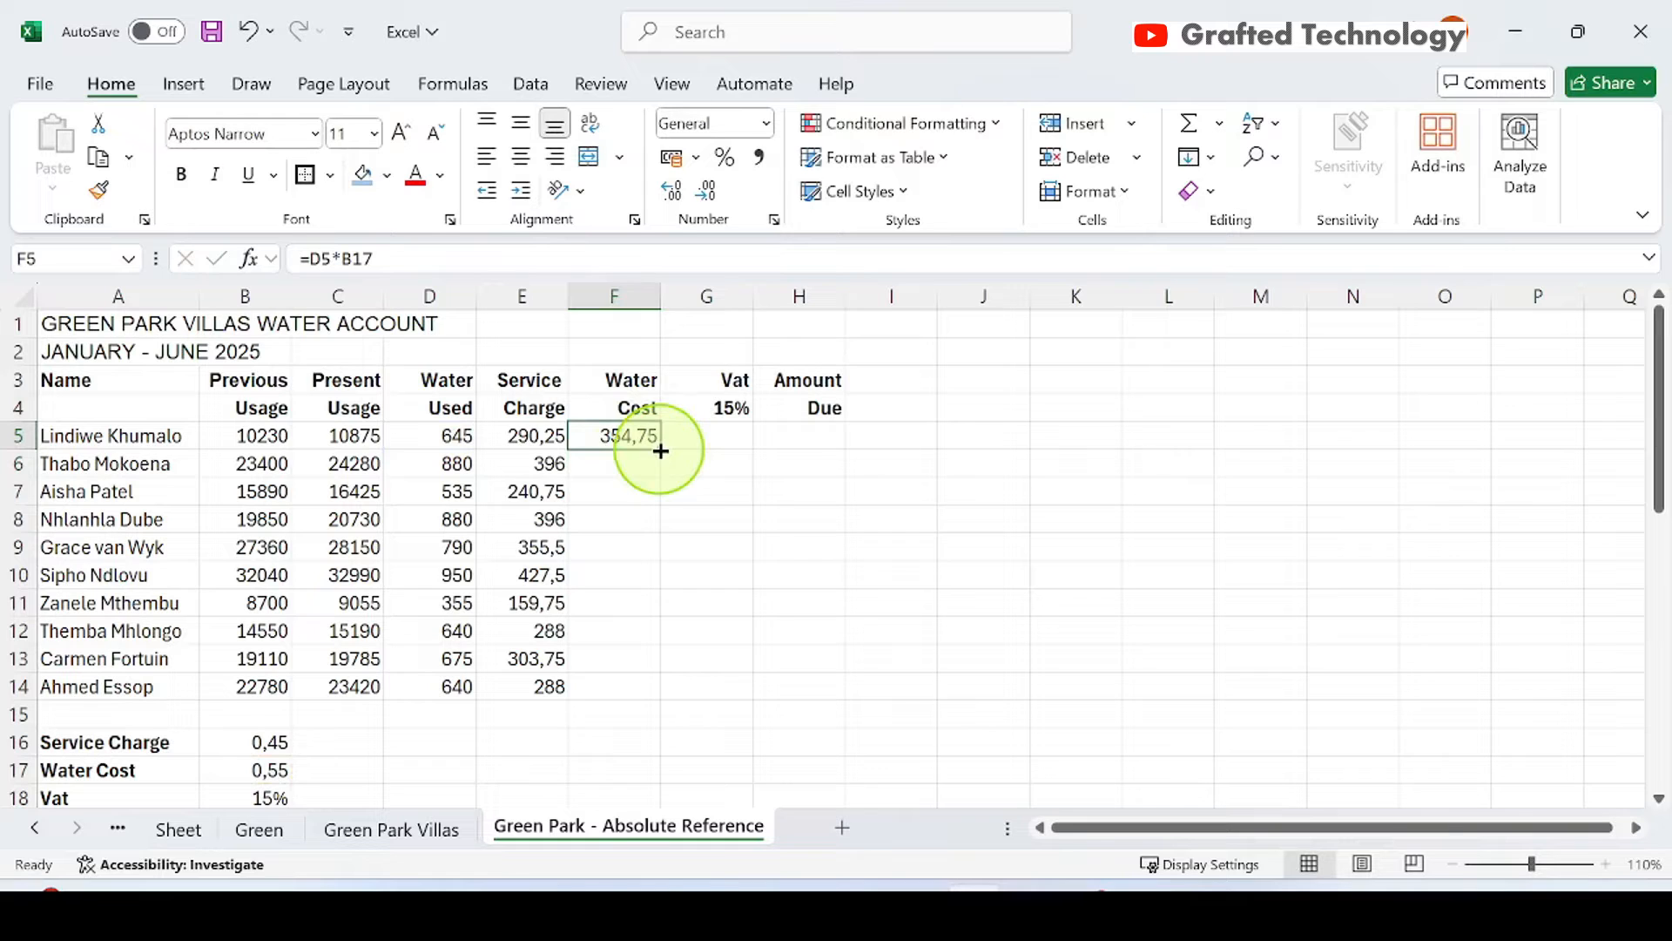
{"action": "left_click_drag", "start_coordinate": [660, 450], "coordinate": [668, 711]}
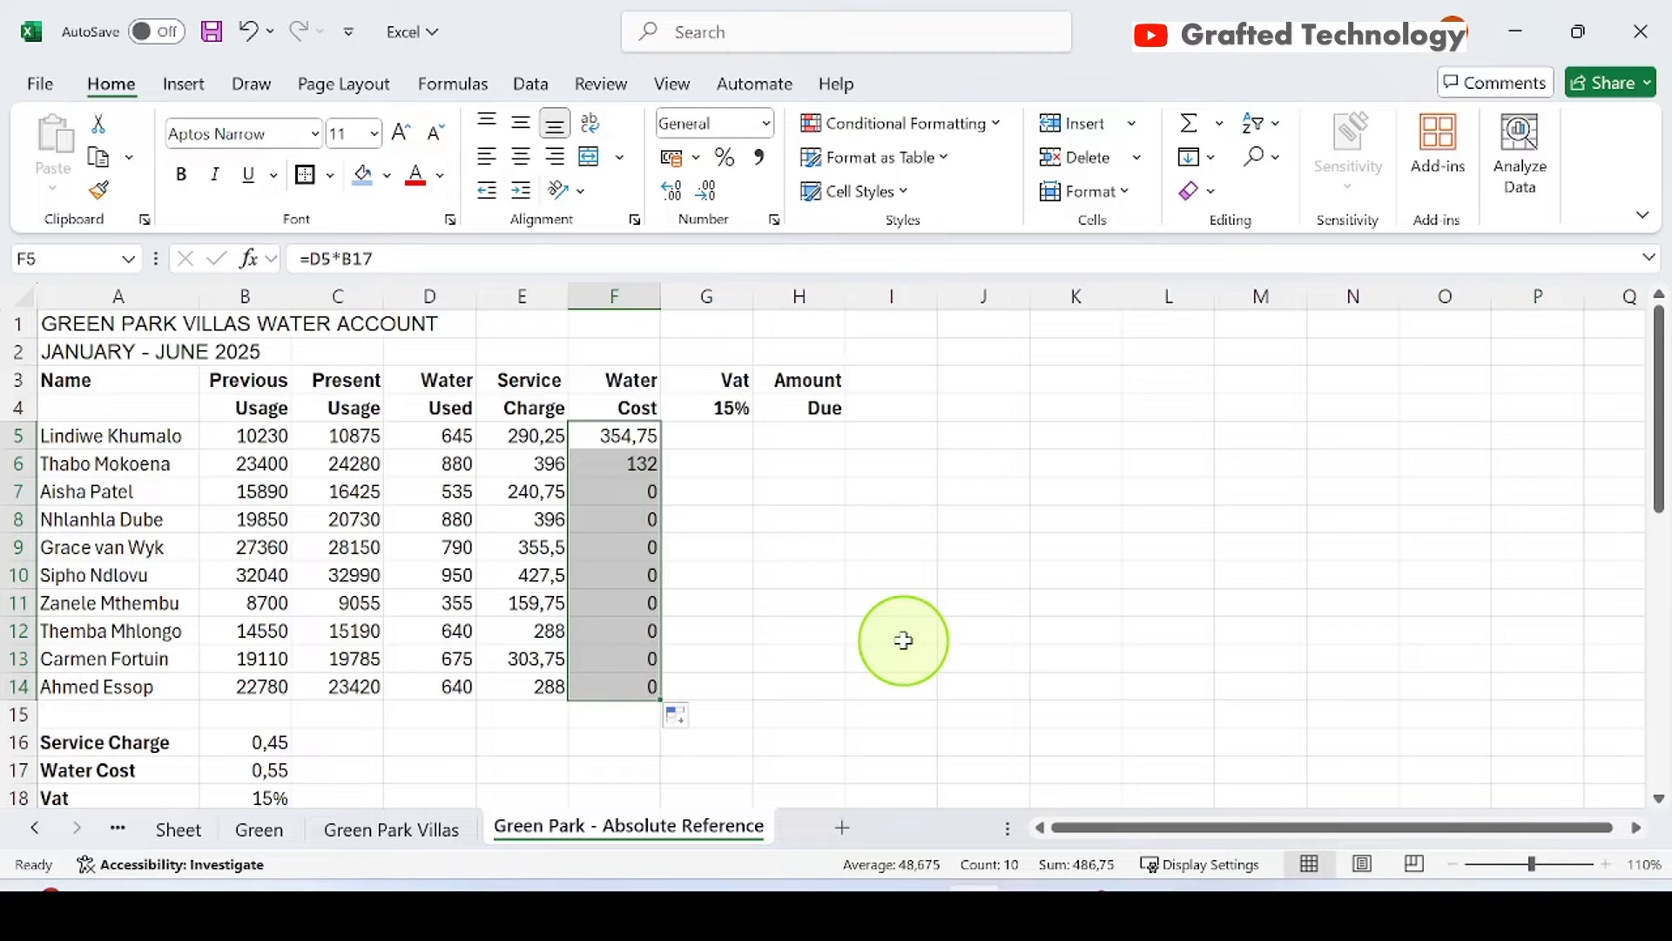
{"action": "left_click", "coordinate": [810, 573]}
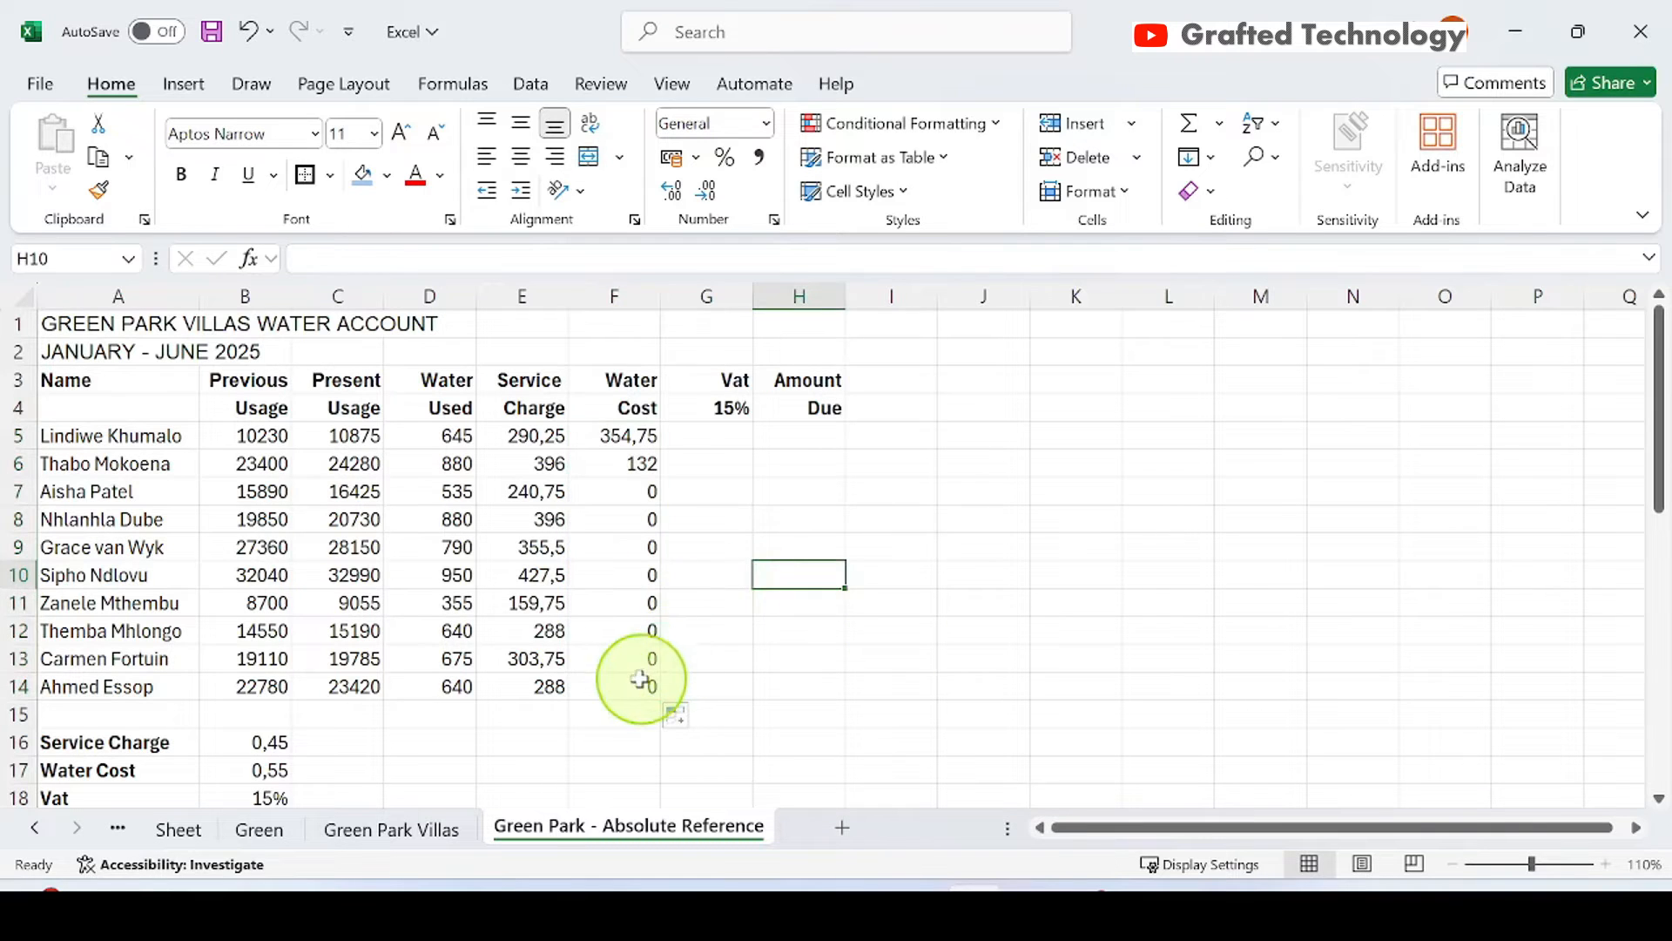
Compare the Water Cost formulas in F14 and F5 with the rate in B17, and inspect the cells below the rates.
{"action": "left_click", "coordinate": [640, 678]}
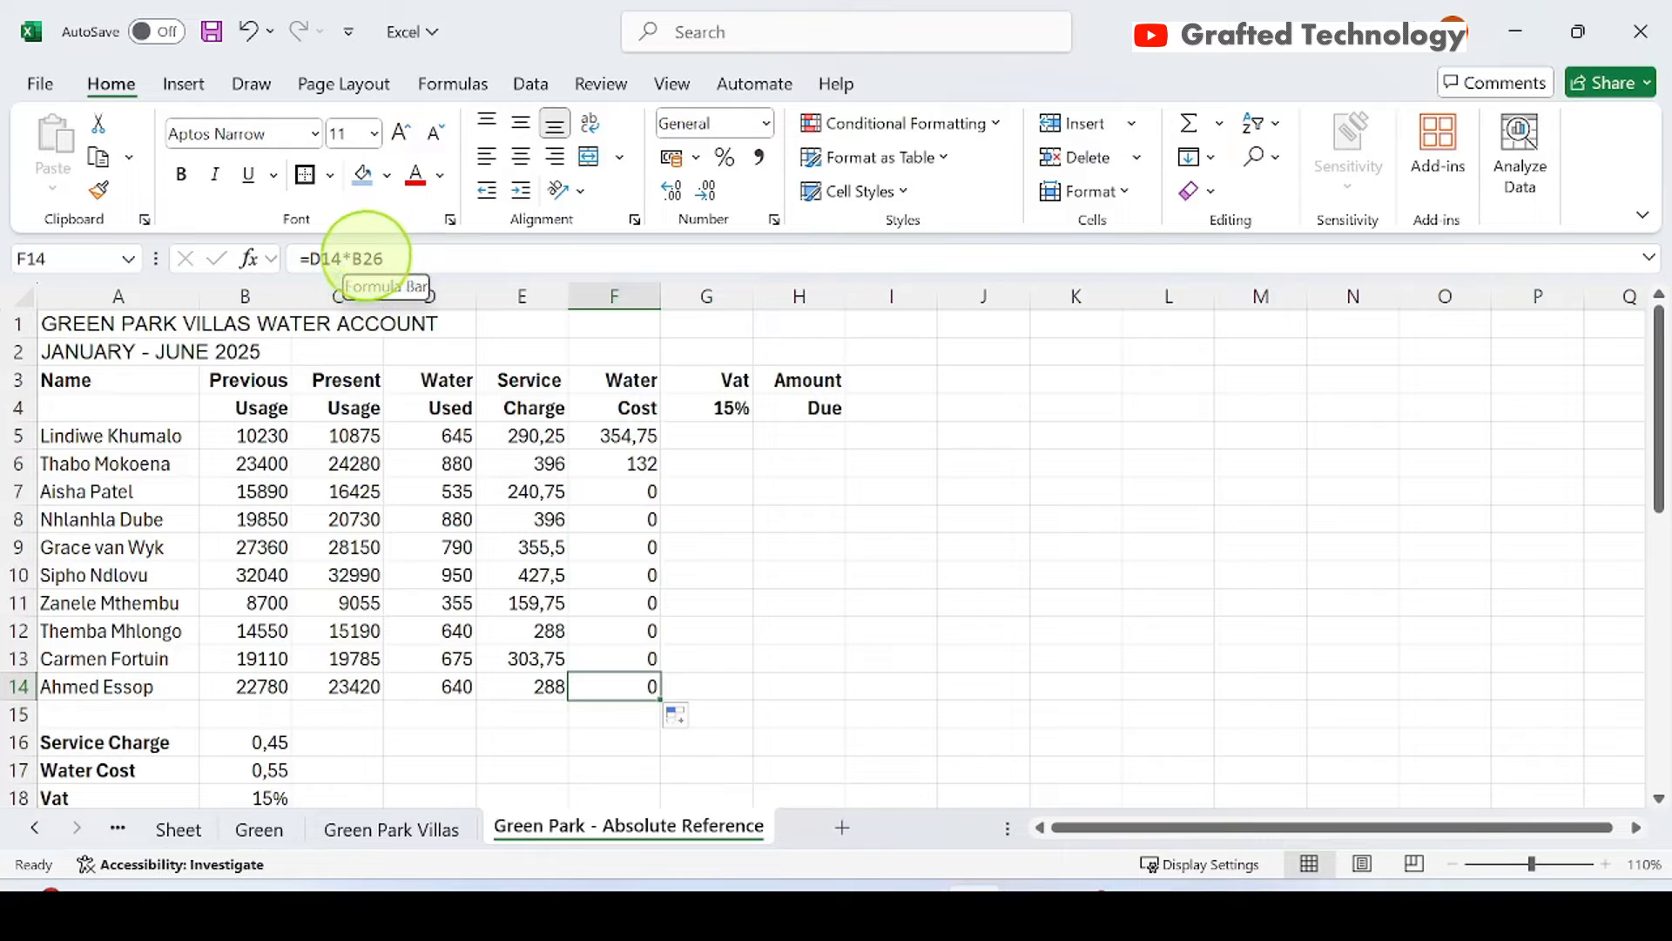
{"action": "left_click", "coordinate": [628, 436]}
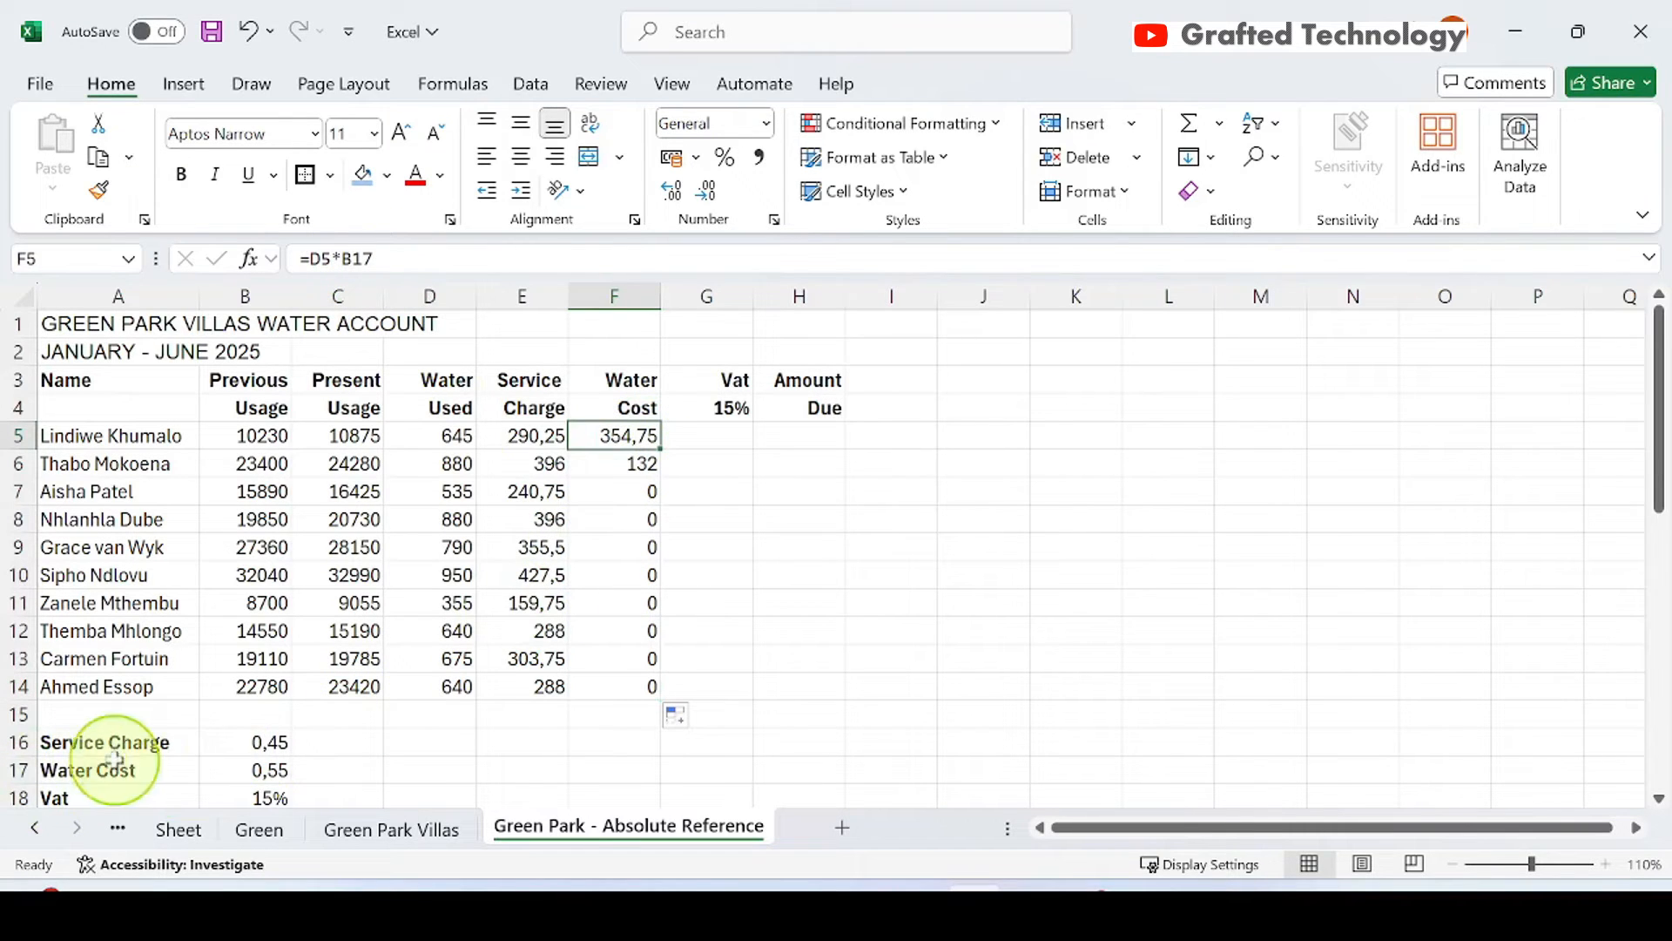
{"action": "left_click", "coordinate": [270, 770]}
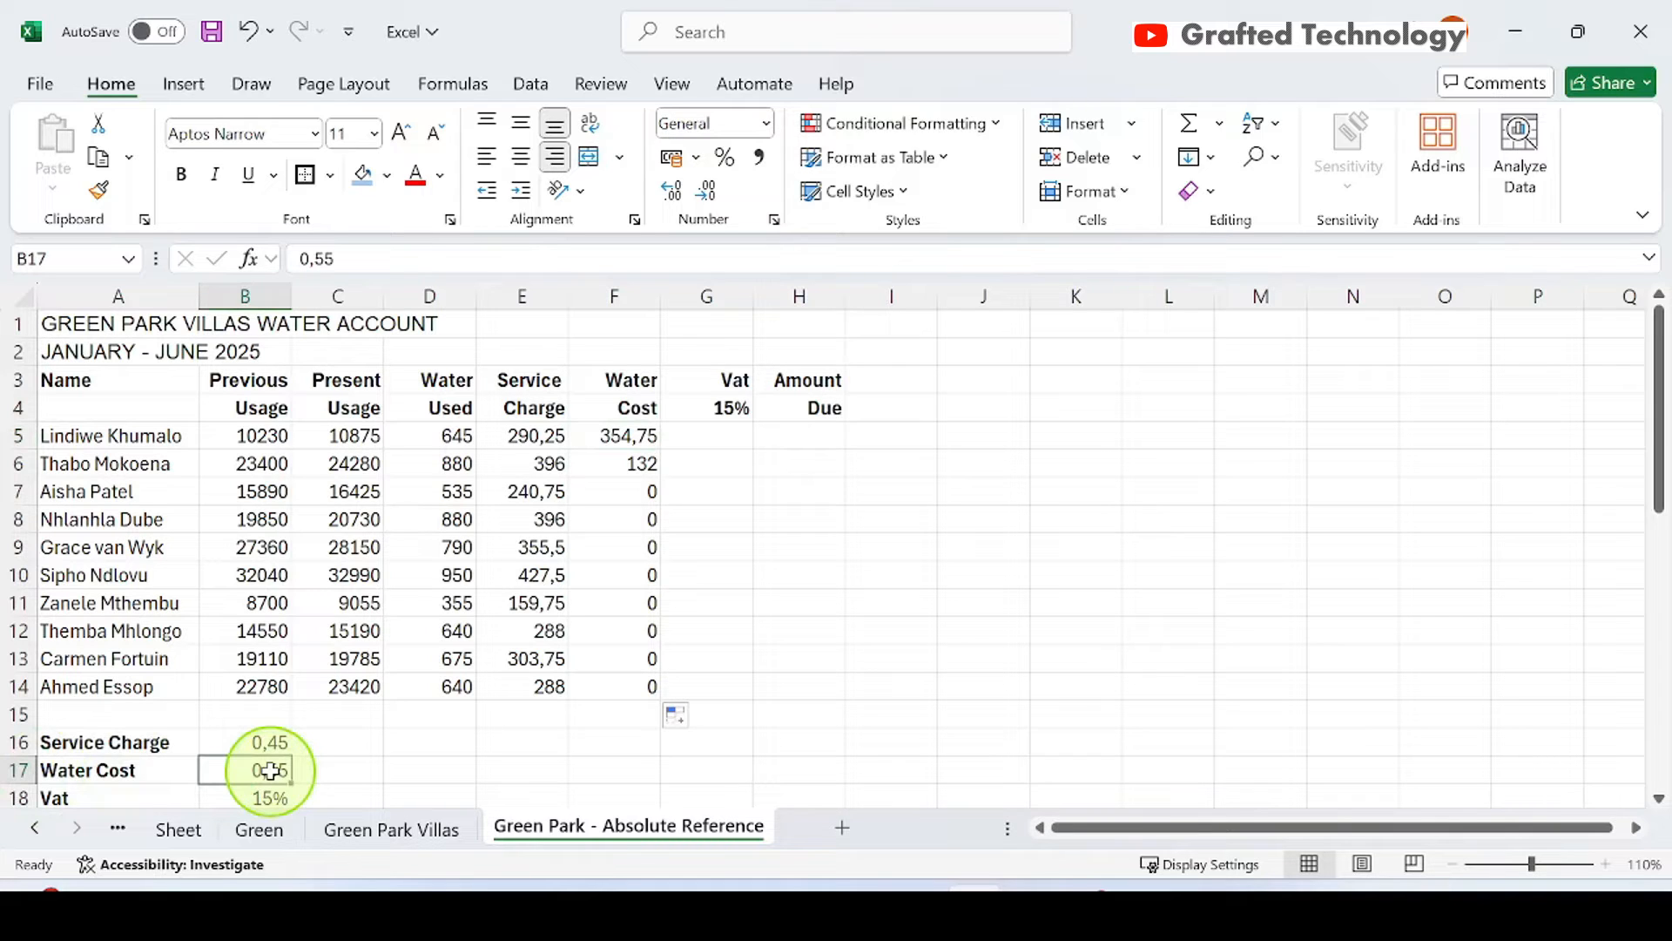
{"action": "left_click", "coordinate": [643, 685]}
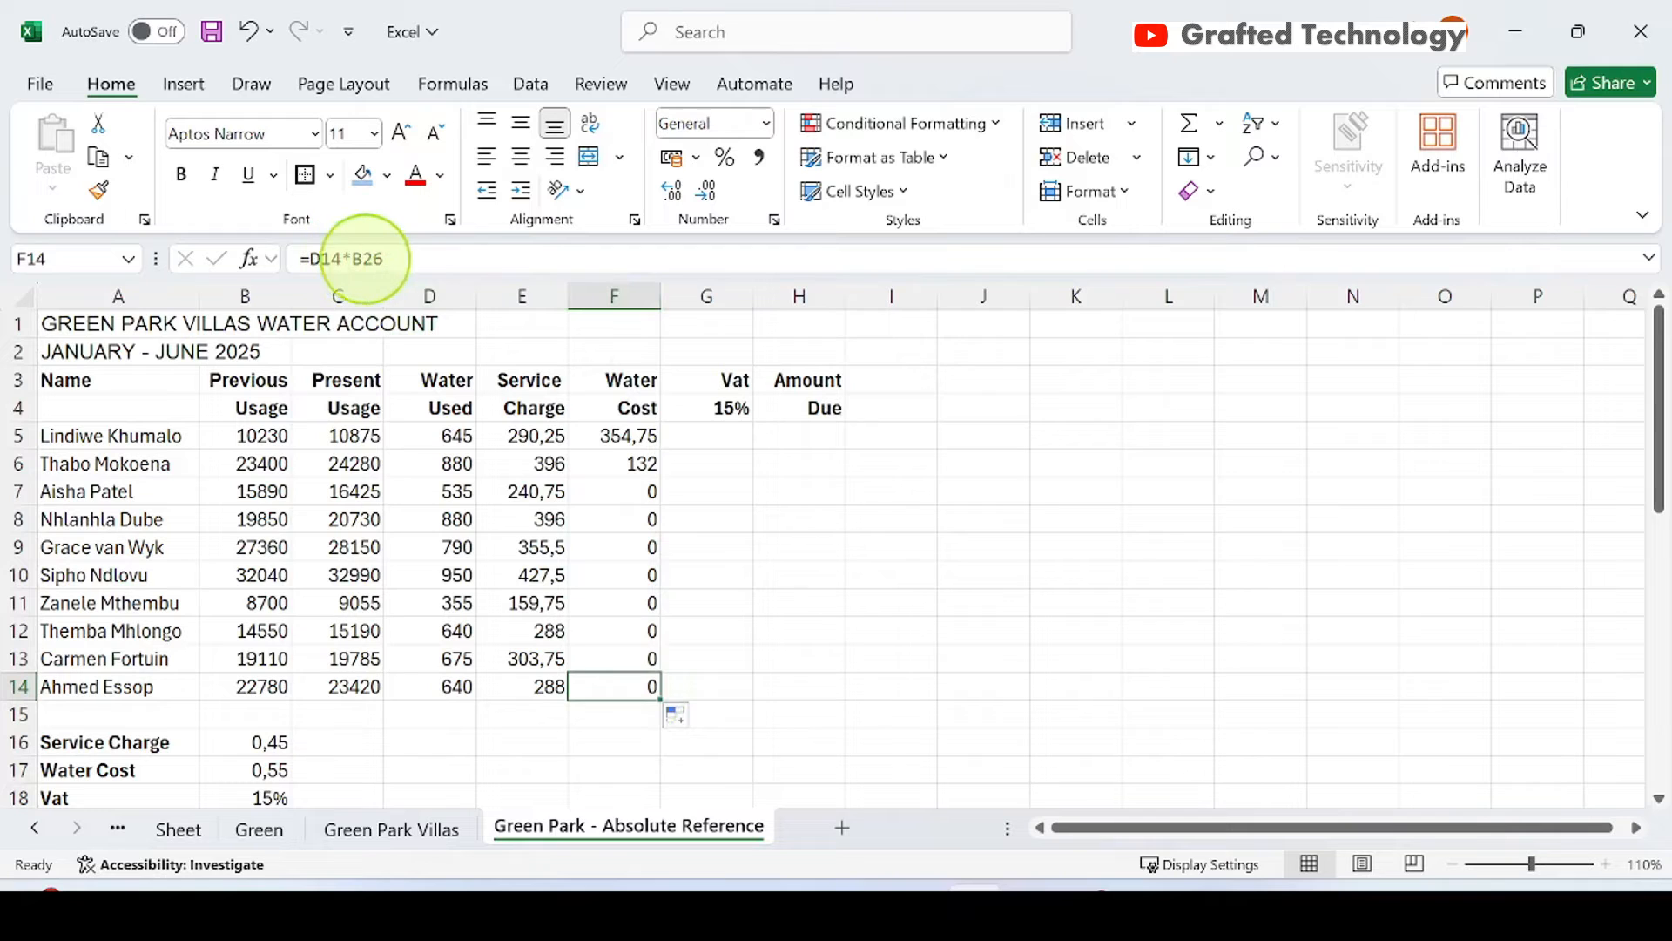
{"action": "scroll", "coordinate": [527, 614], "scroll_direction": "down", "scroll_amount": 1}
{"action": "scroll", "coordinate": [527, 614], "scroll_direction": "down", "scroll_amount": 2}
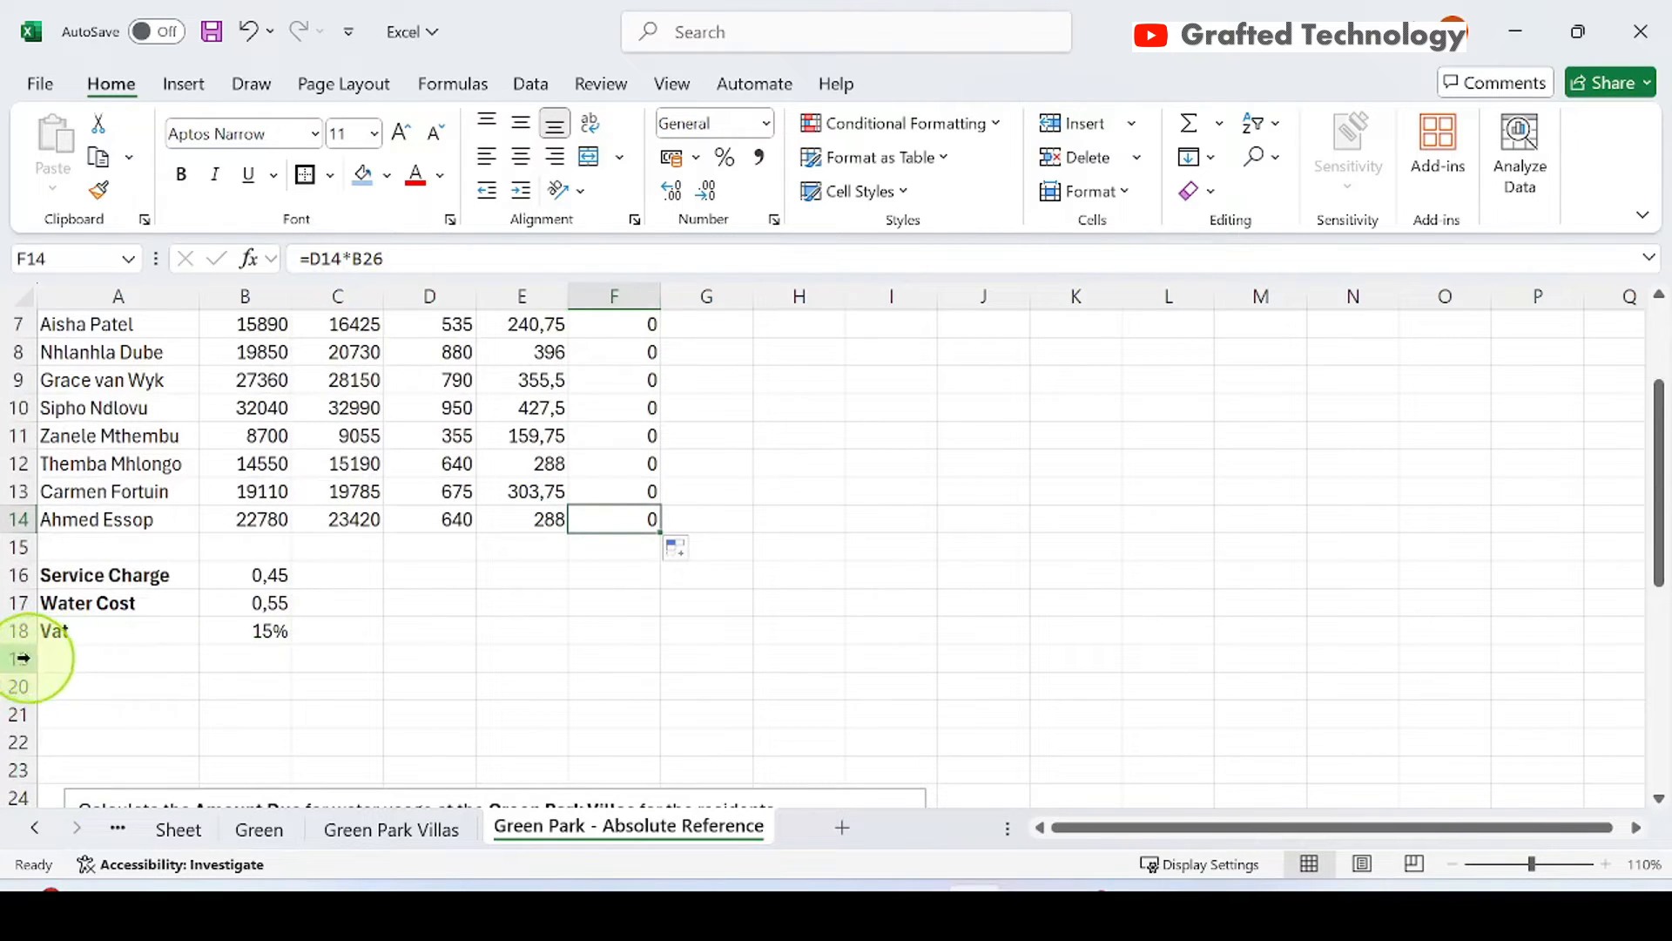
{"action": "scroll", "coordinate": [765, 642], "scroll_direction": "up", "scroll_amount": 2}
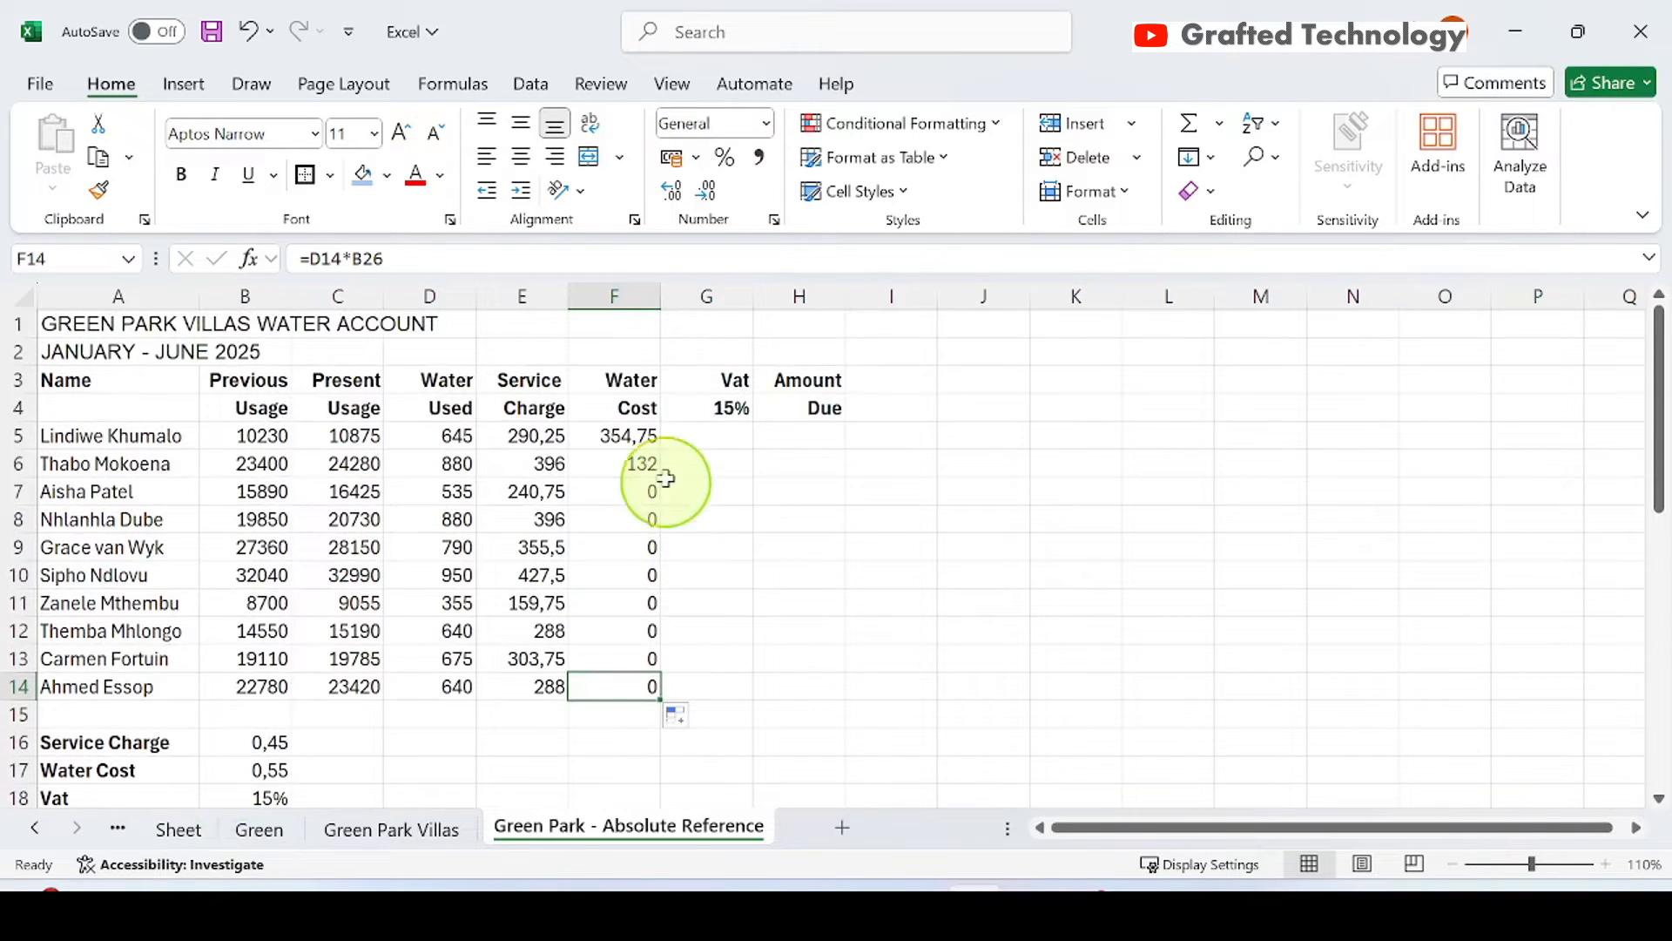
Clear the filled Water Cost formulas from F6 to F14, keeping the formula in F5.
{"action": "left_click_drag", "start_coordinate": [649, 463], "coordinate": [642, 679]}
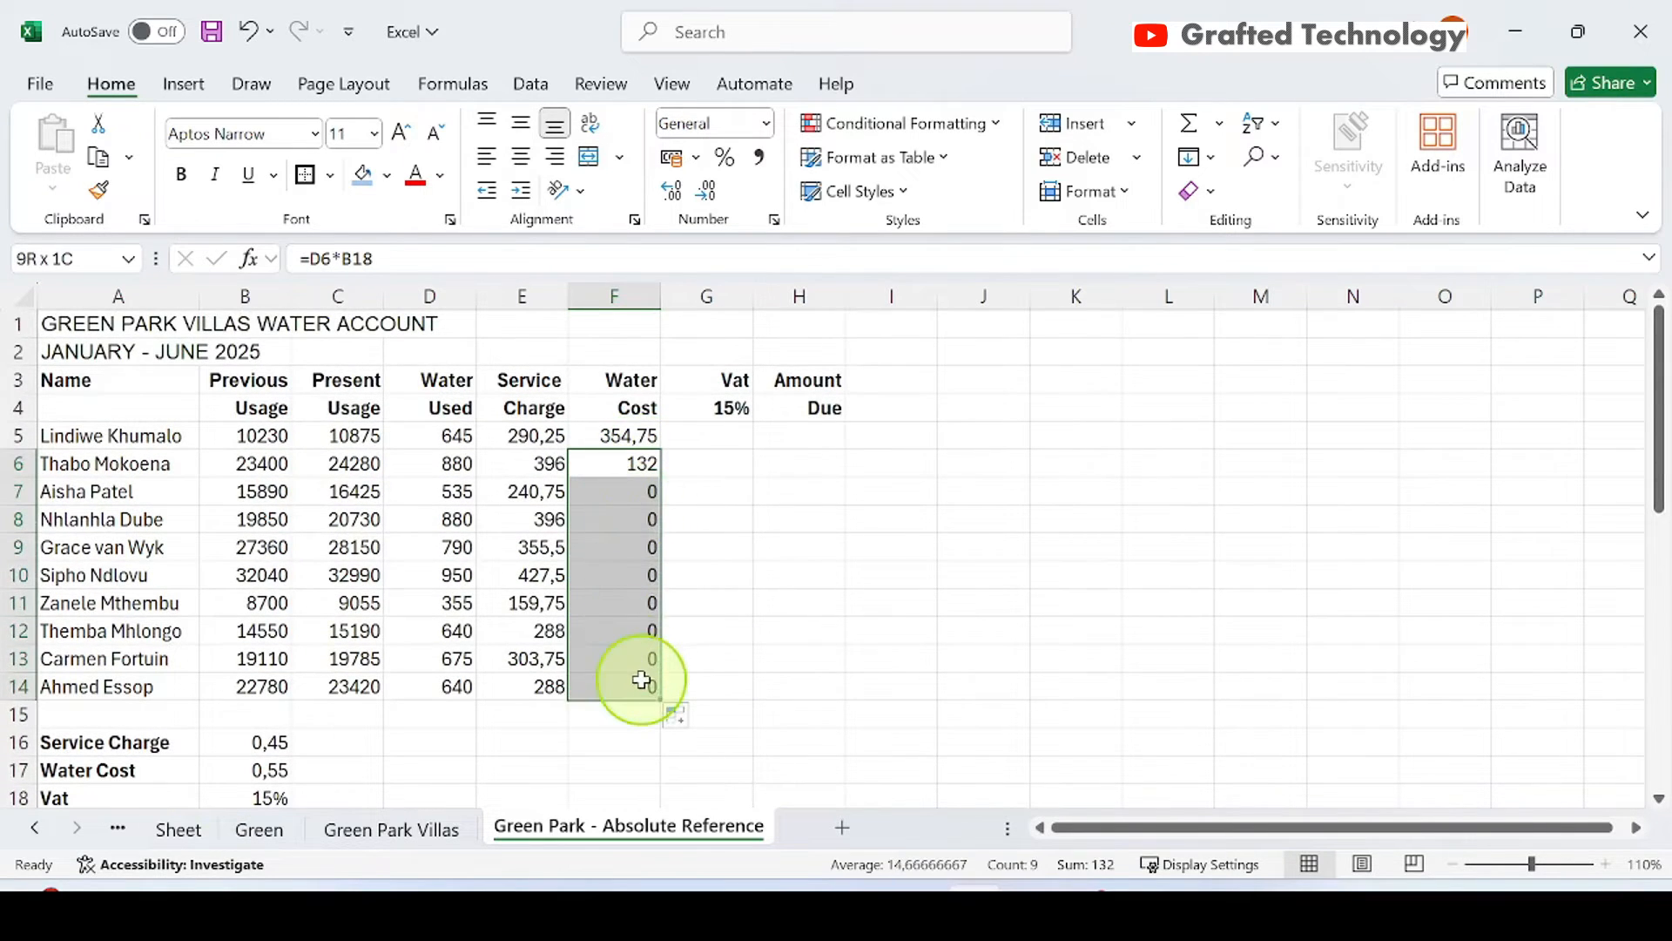
{"action": "key", "text": "Delete"}
{"action": "left_click", "coordinate": [842, 514]}
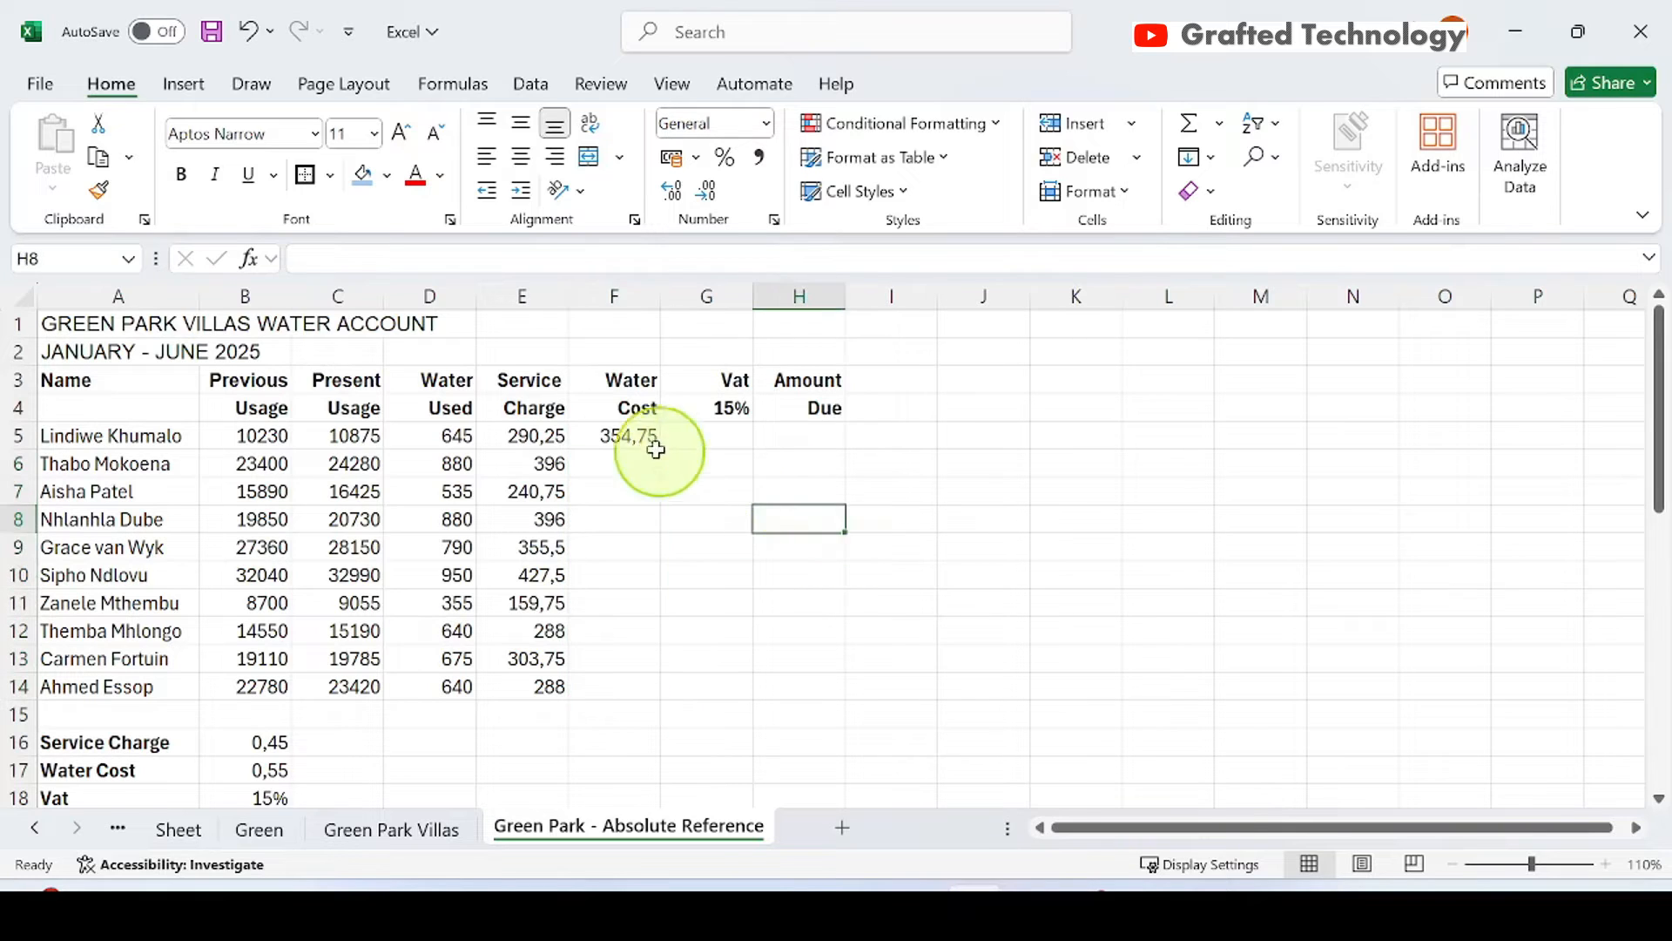
Make the Water Cost rate reference absolute in the F5 formula, so that it reads =D5*$B$17.
{"action": "left_click", "coordinate": [623, 435]}
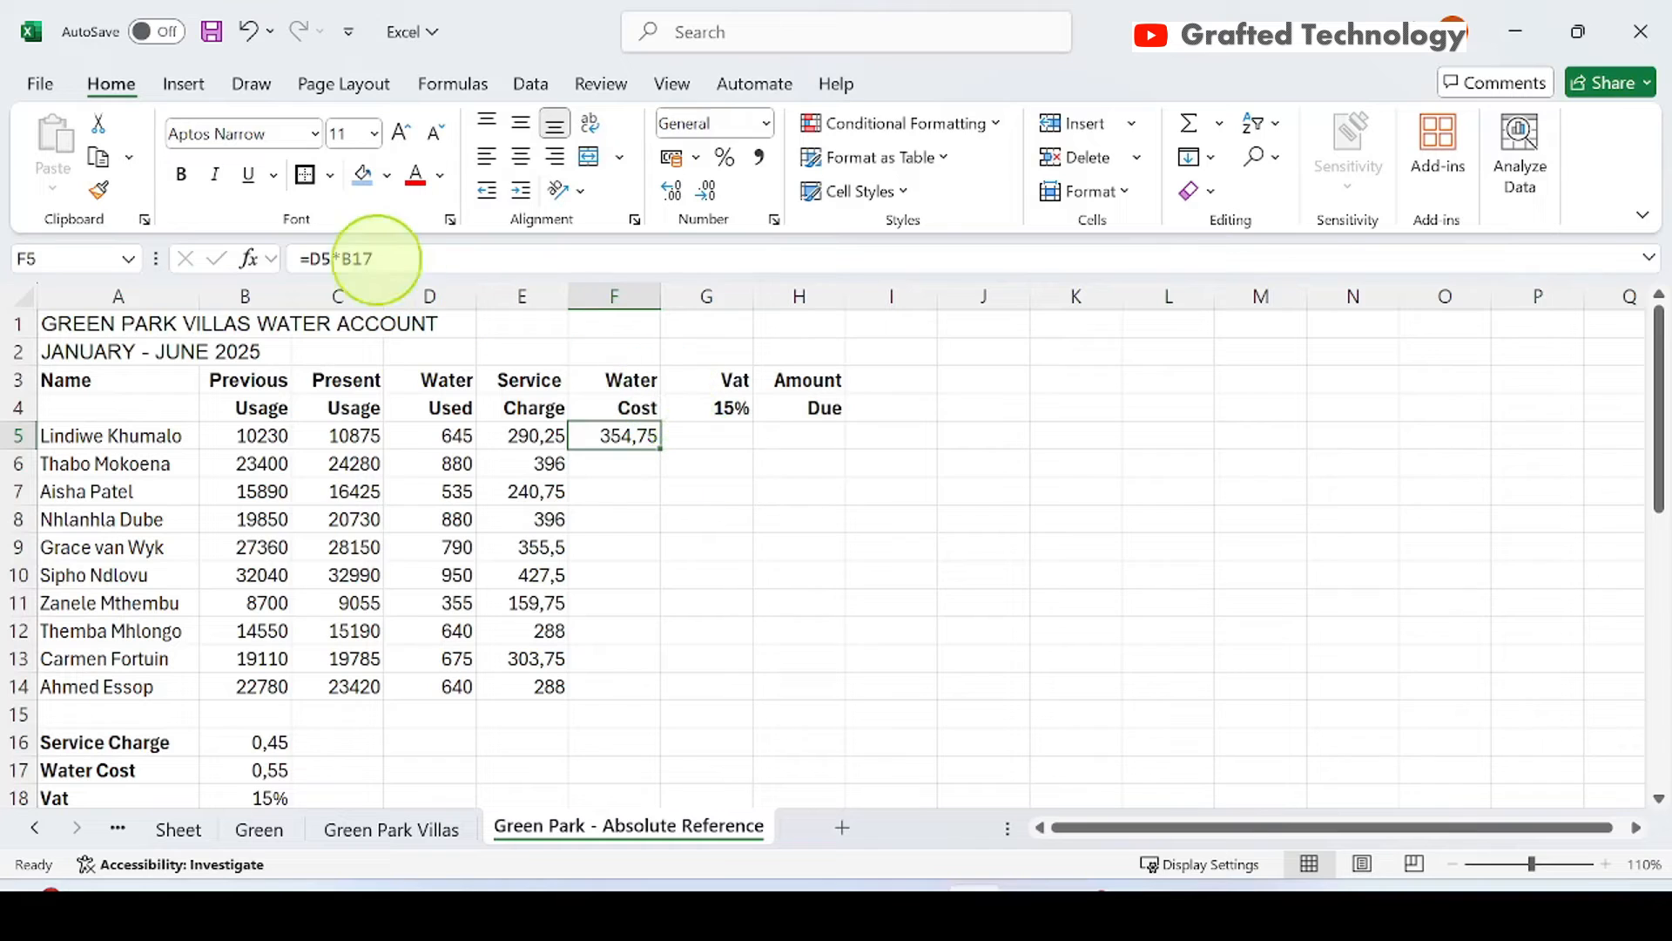
{"action": "left_click", "coordinate": [341, 258]}
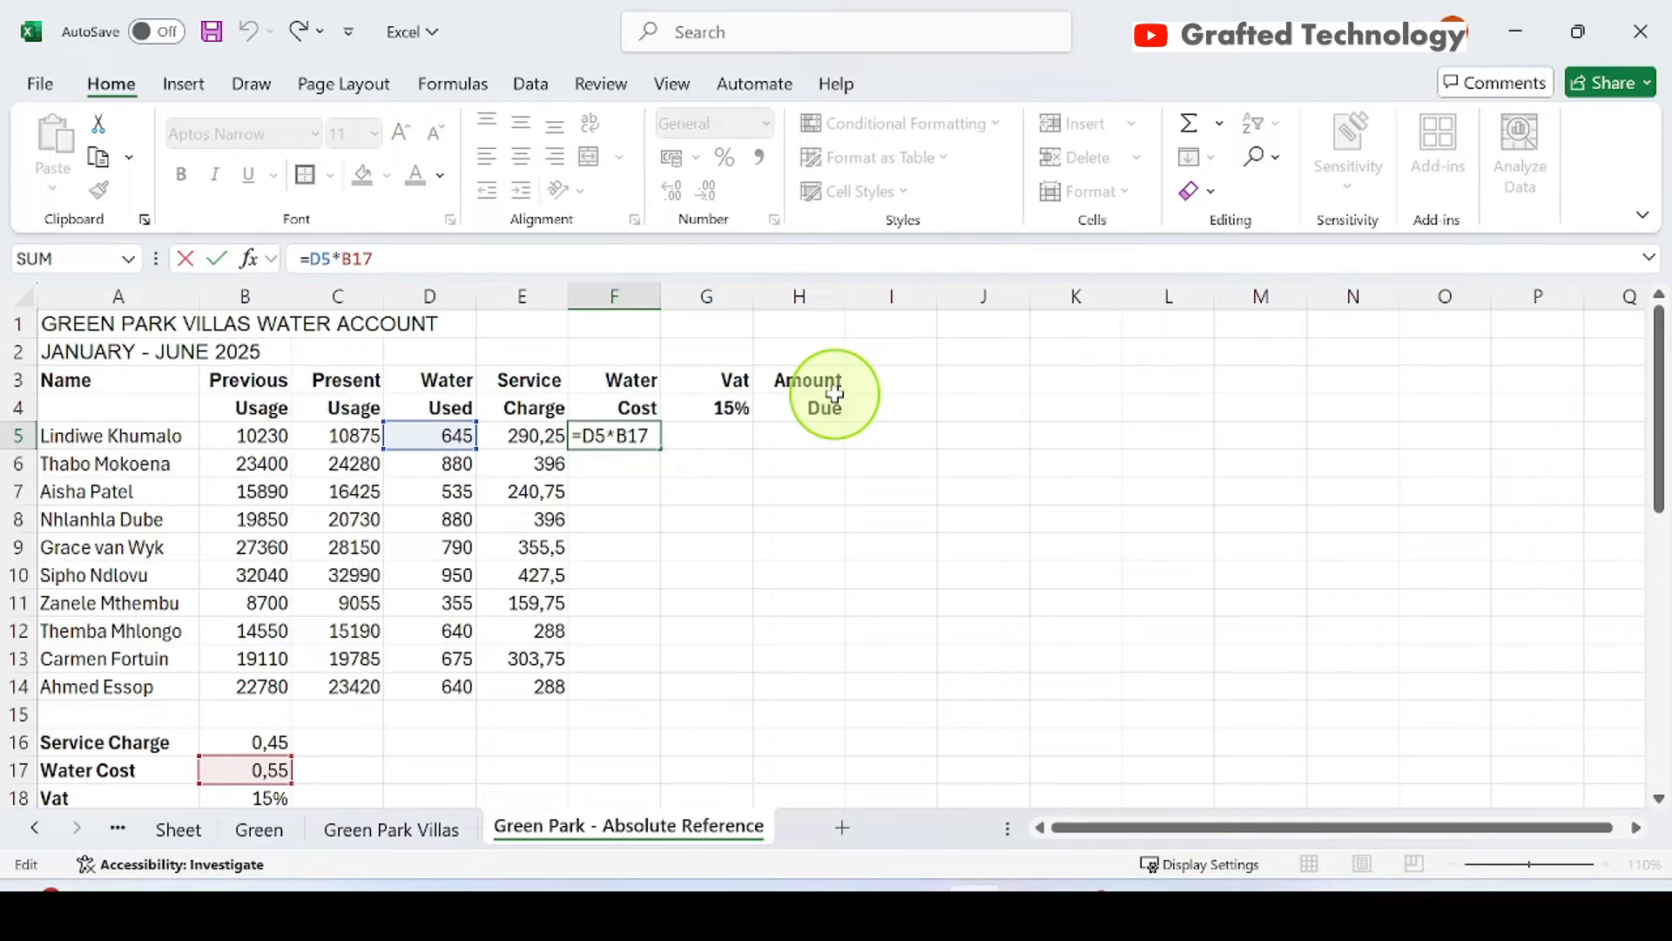
{"action": "type", "text": "$B$"}
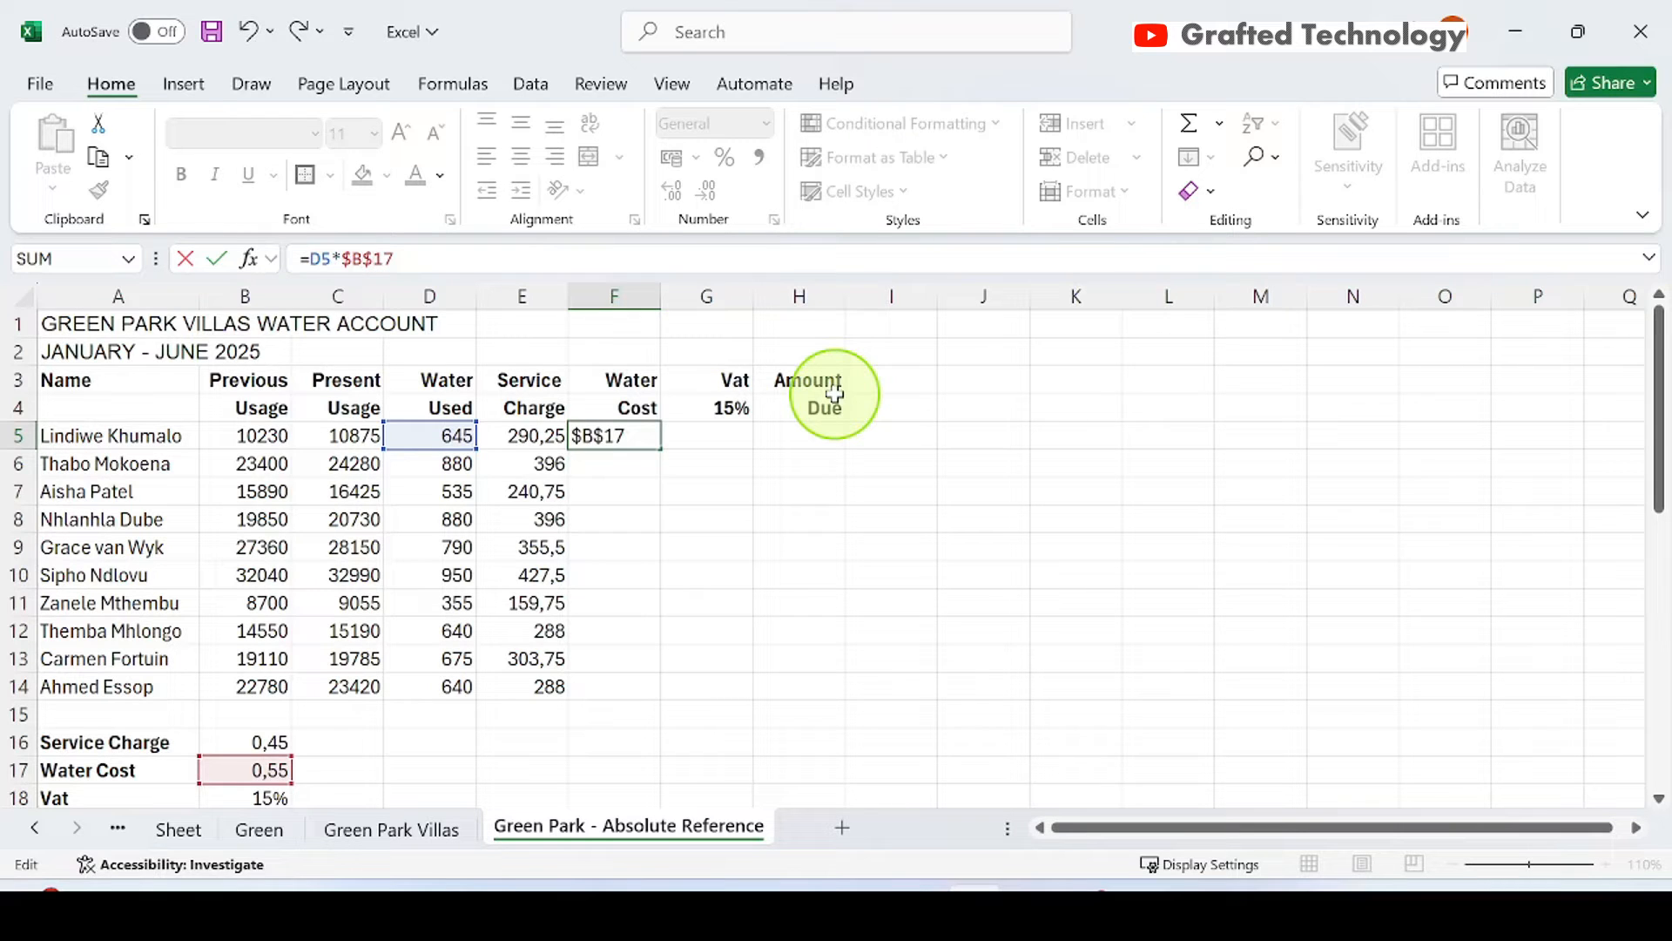
{"action": "key", "text": "Return"}
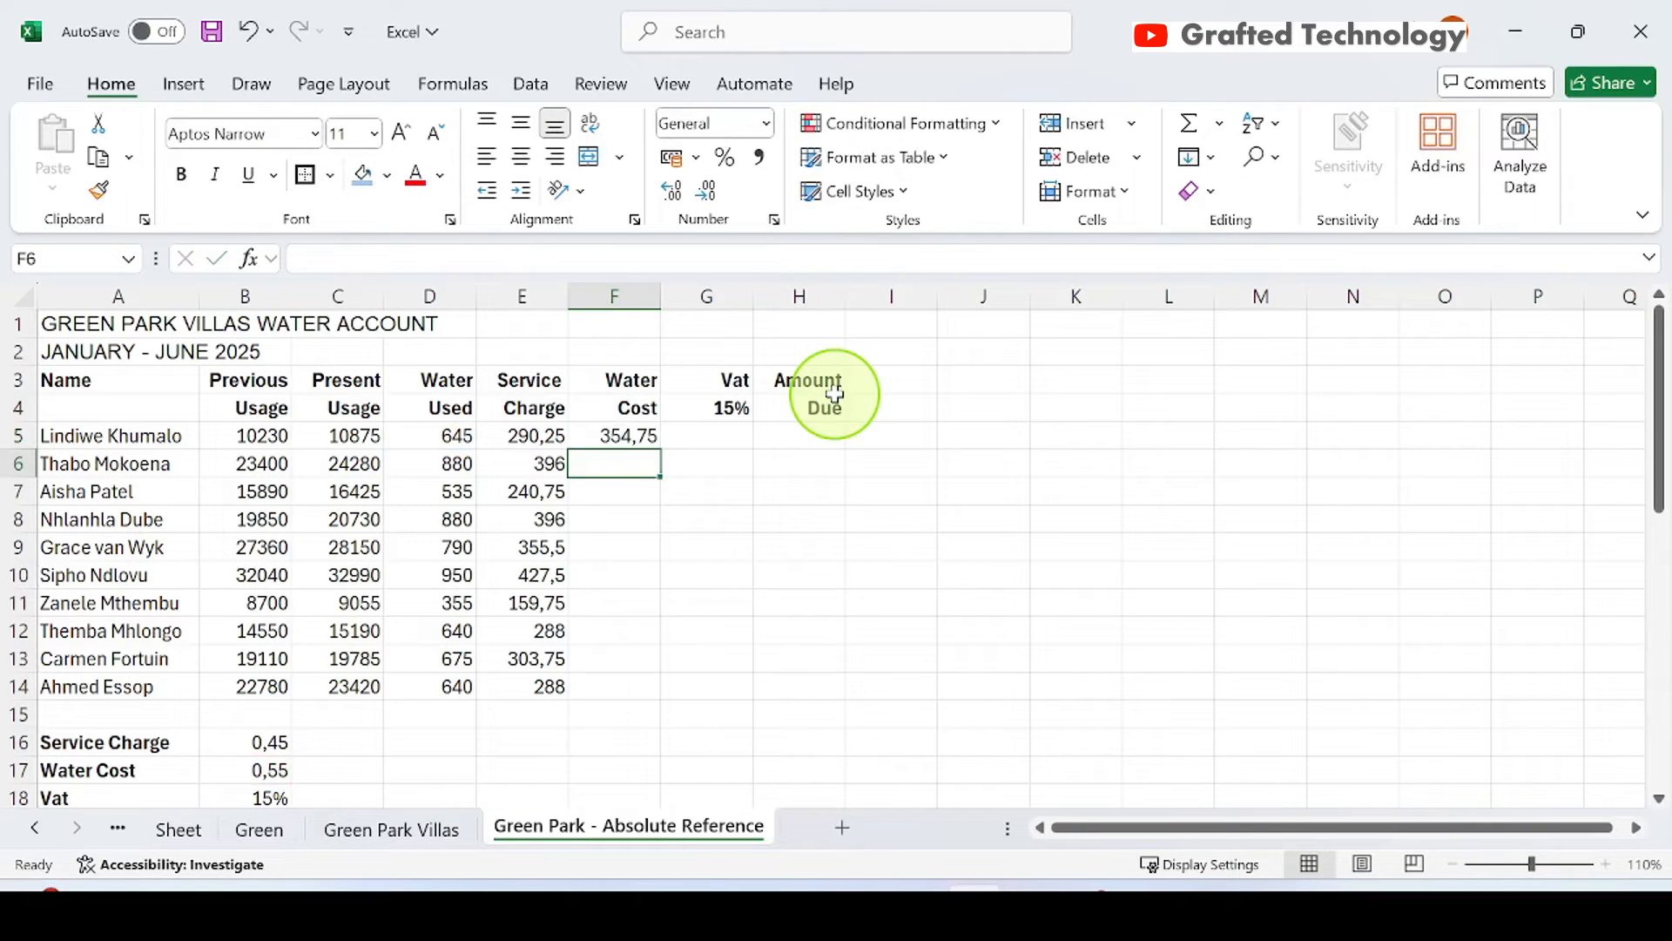
Fill the Water Cost formula from F5 down to F14 and check the formula in F14.
{"action": "left_click", "coordinate": [655, 438]}
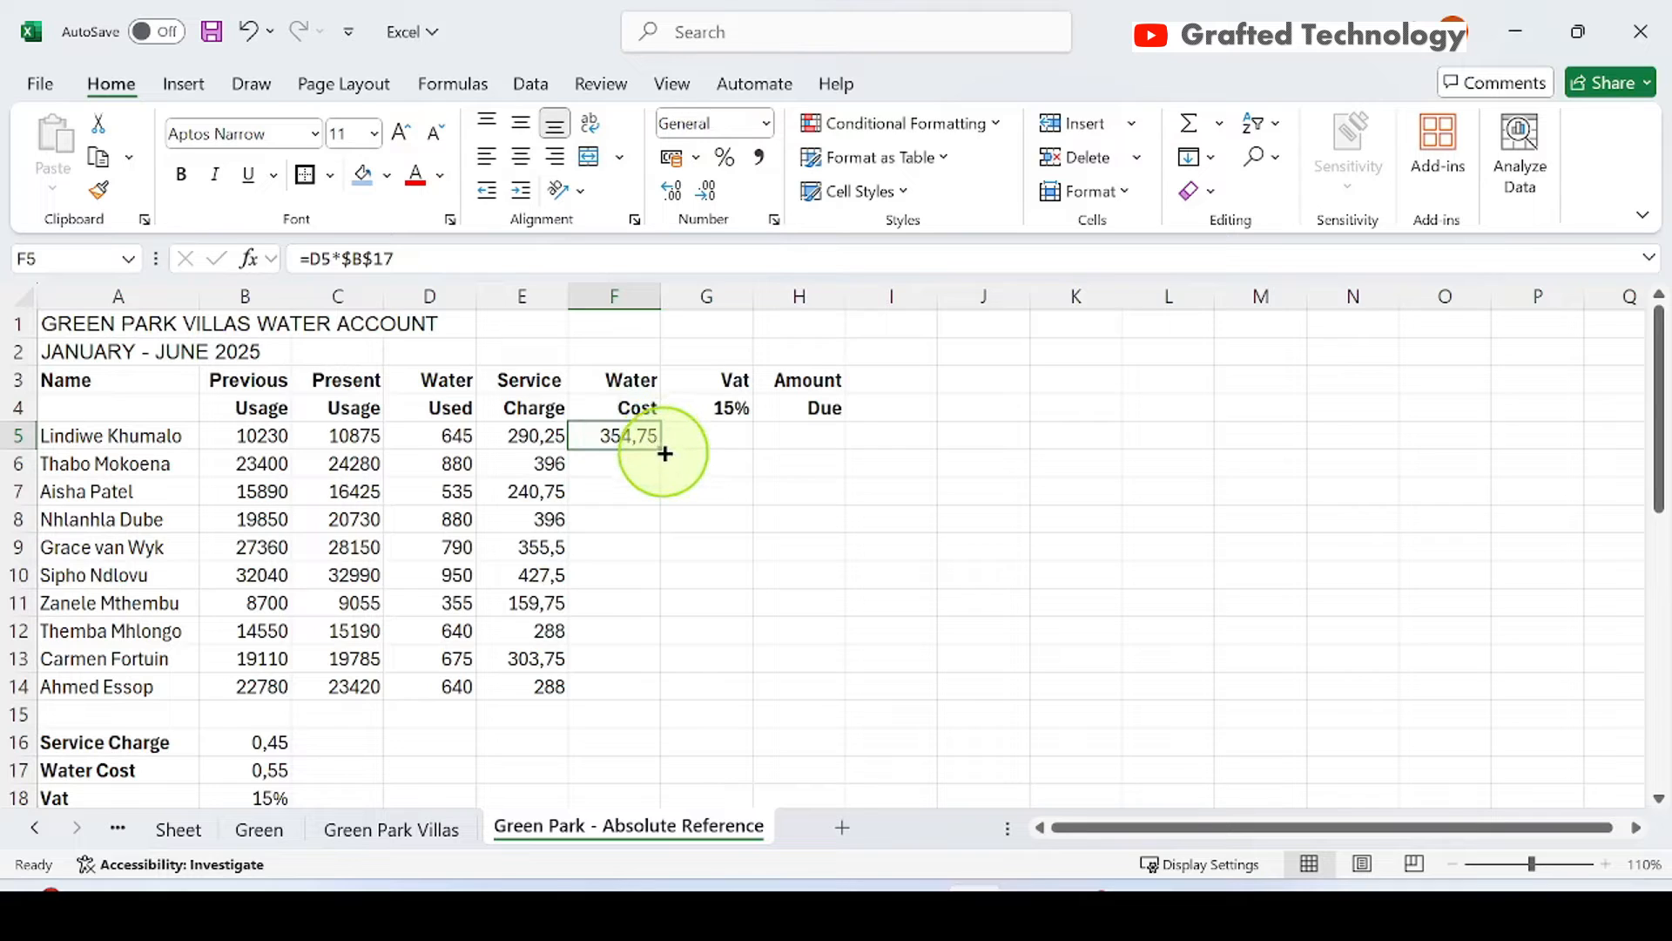
{"action": "left_click_drag", "start_coordinate": [663, 446], "coordinate": [662, 695]}
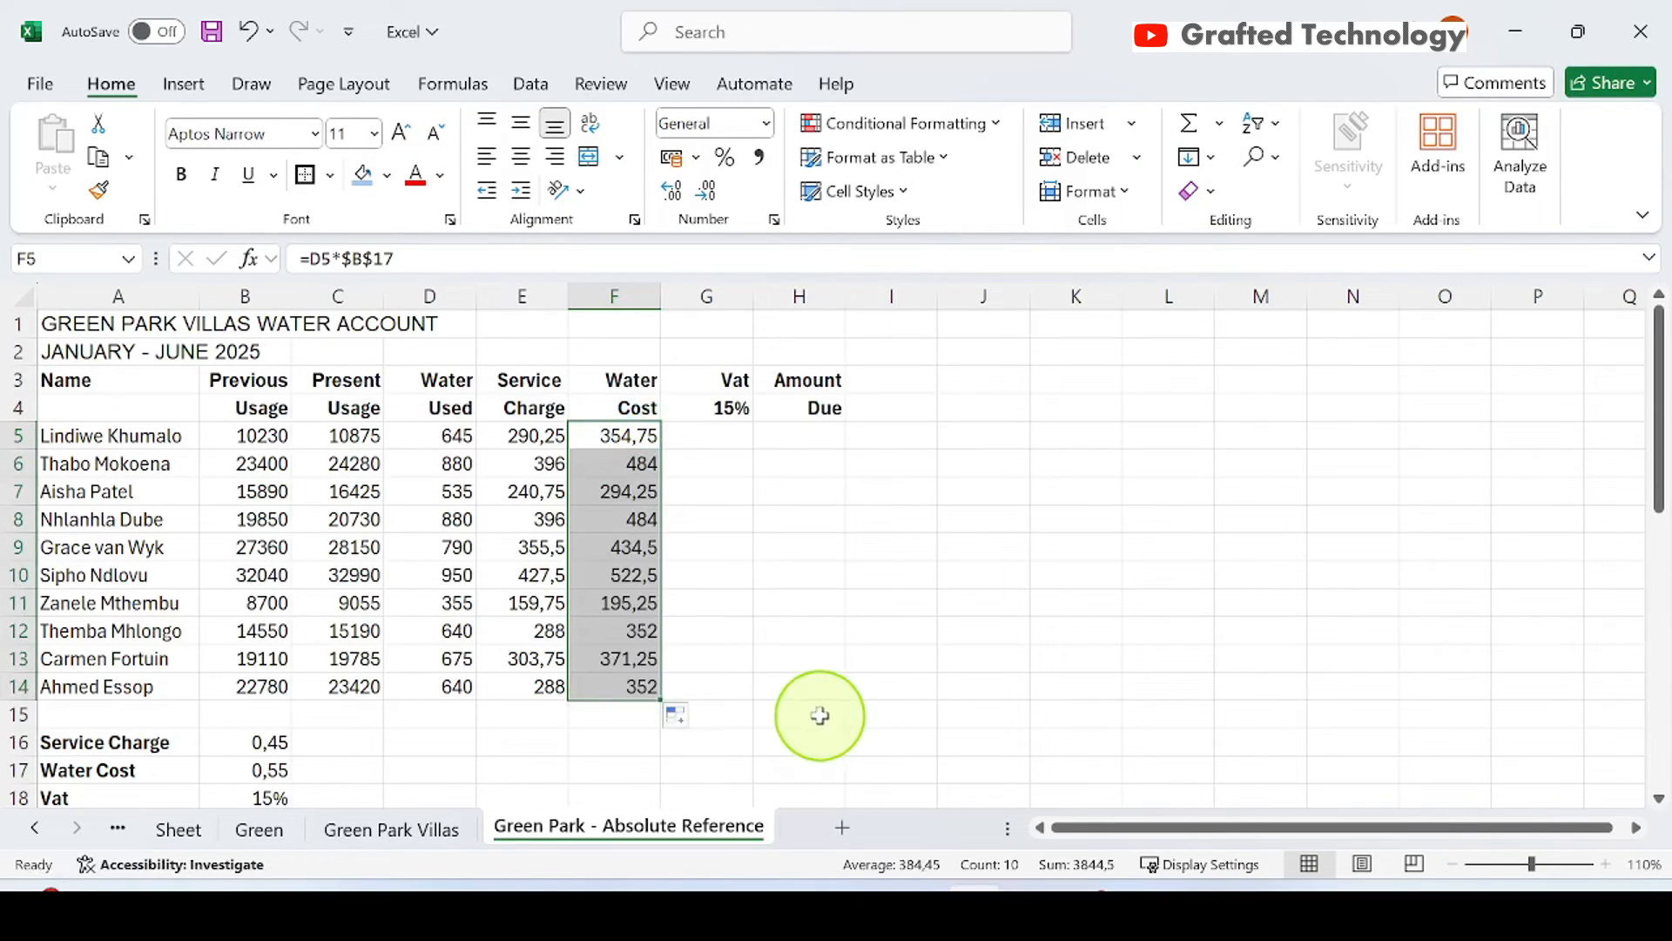
{"action": "left_click", "coordinate": [638, 687]}
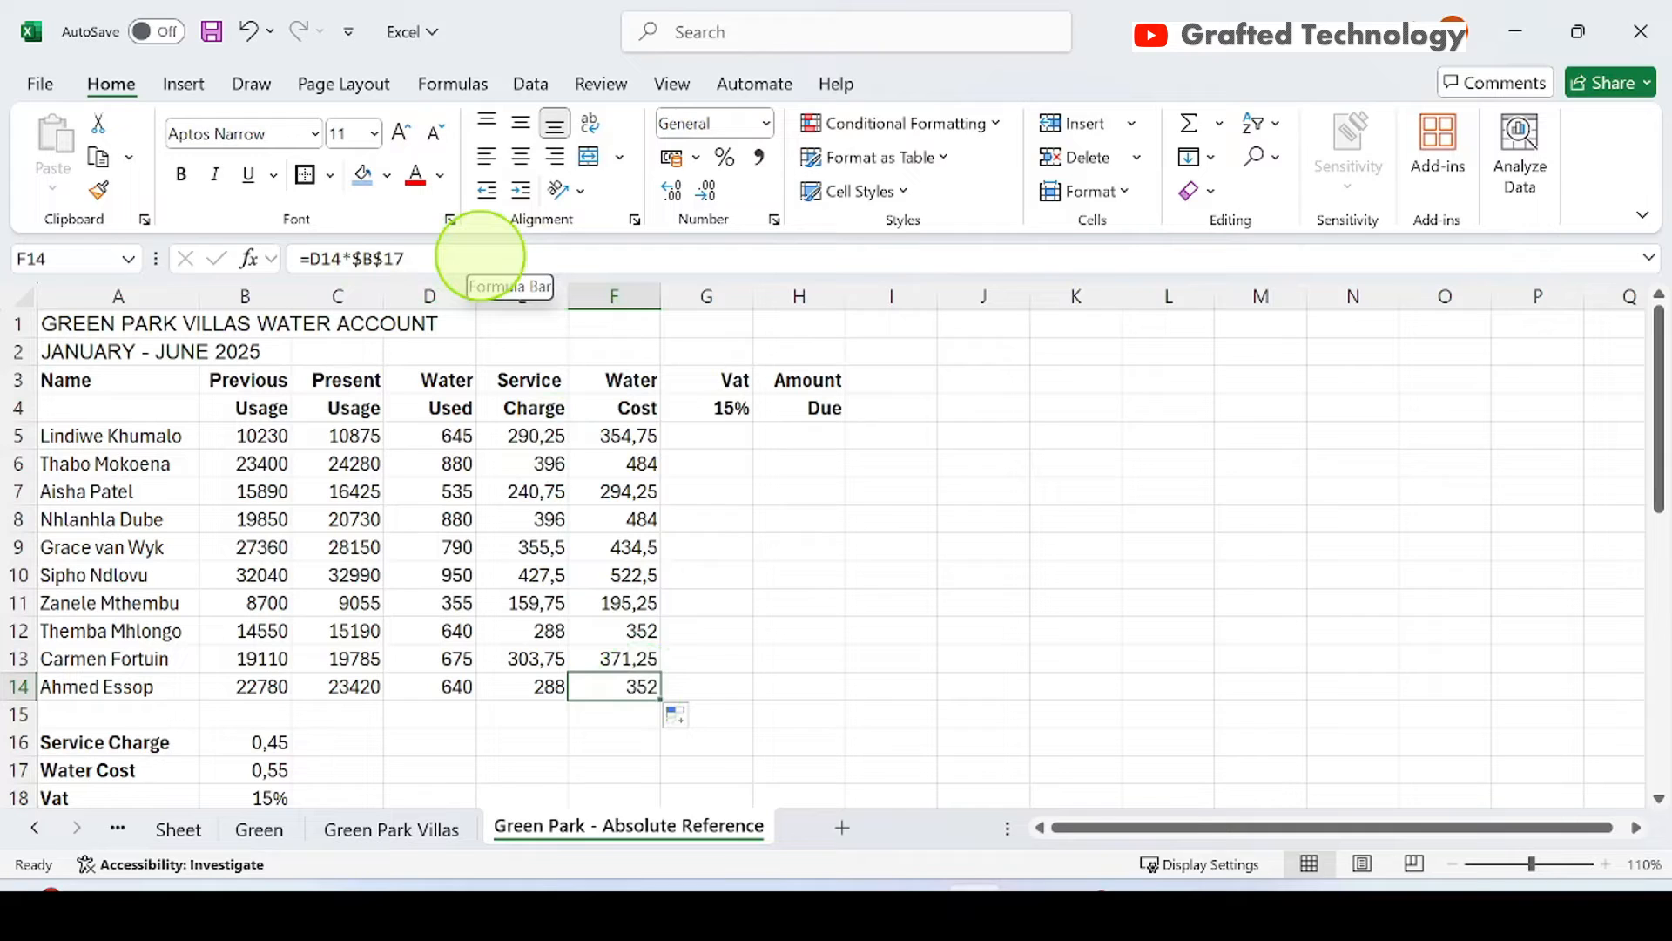
Try calculating the Vat in G5 from Service Charge, Water Cost and the Vat rate without brackets, using =E5+F5*B18.
{"action": "left_click", "coordinate": [730, 433]}
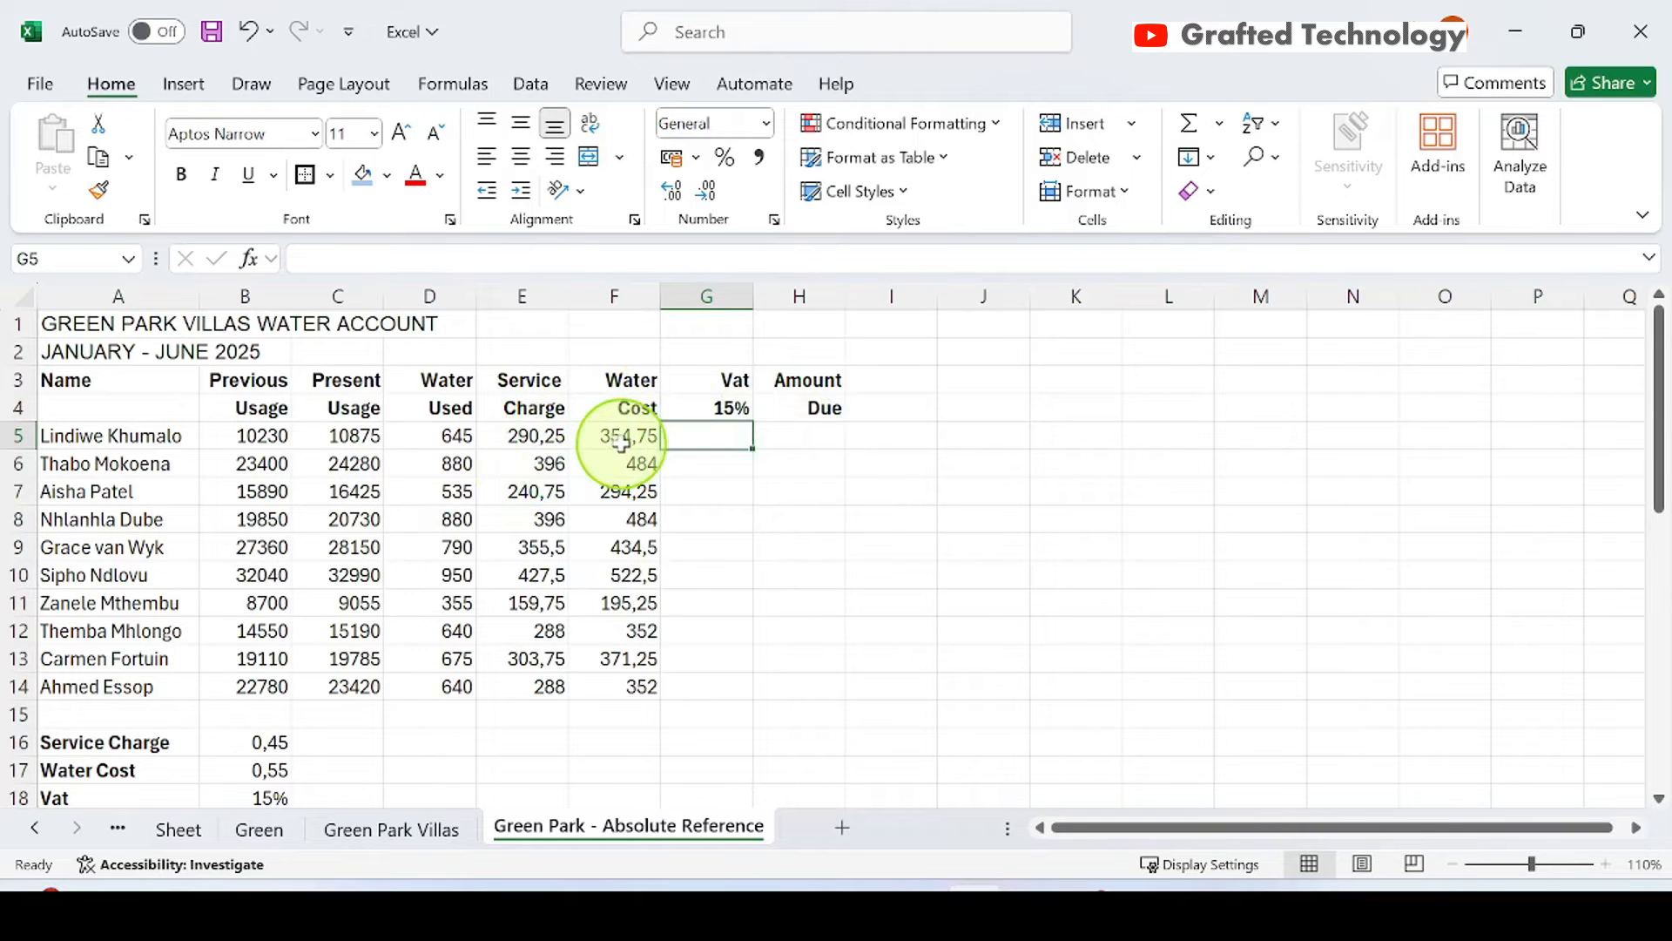
{"action": "left_click_drag", "start_coordinate": [526, 382], "coordinate": [618, 686]}
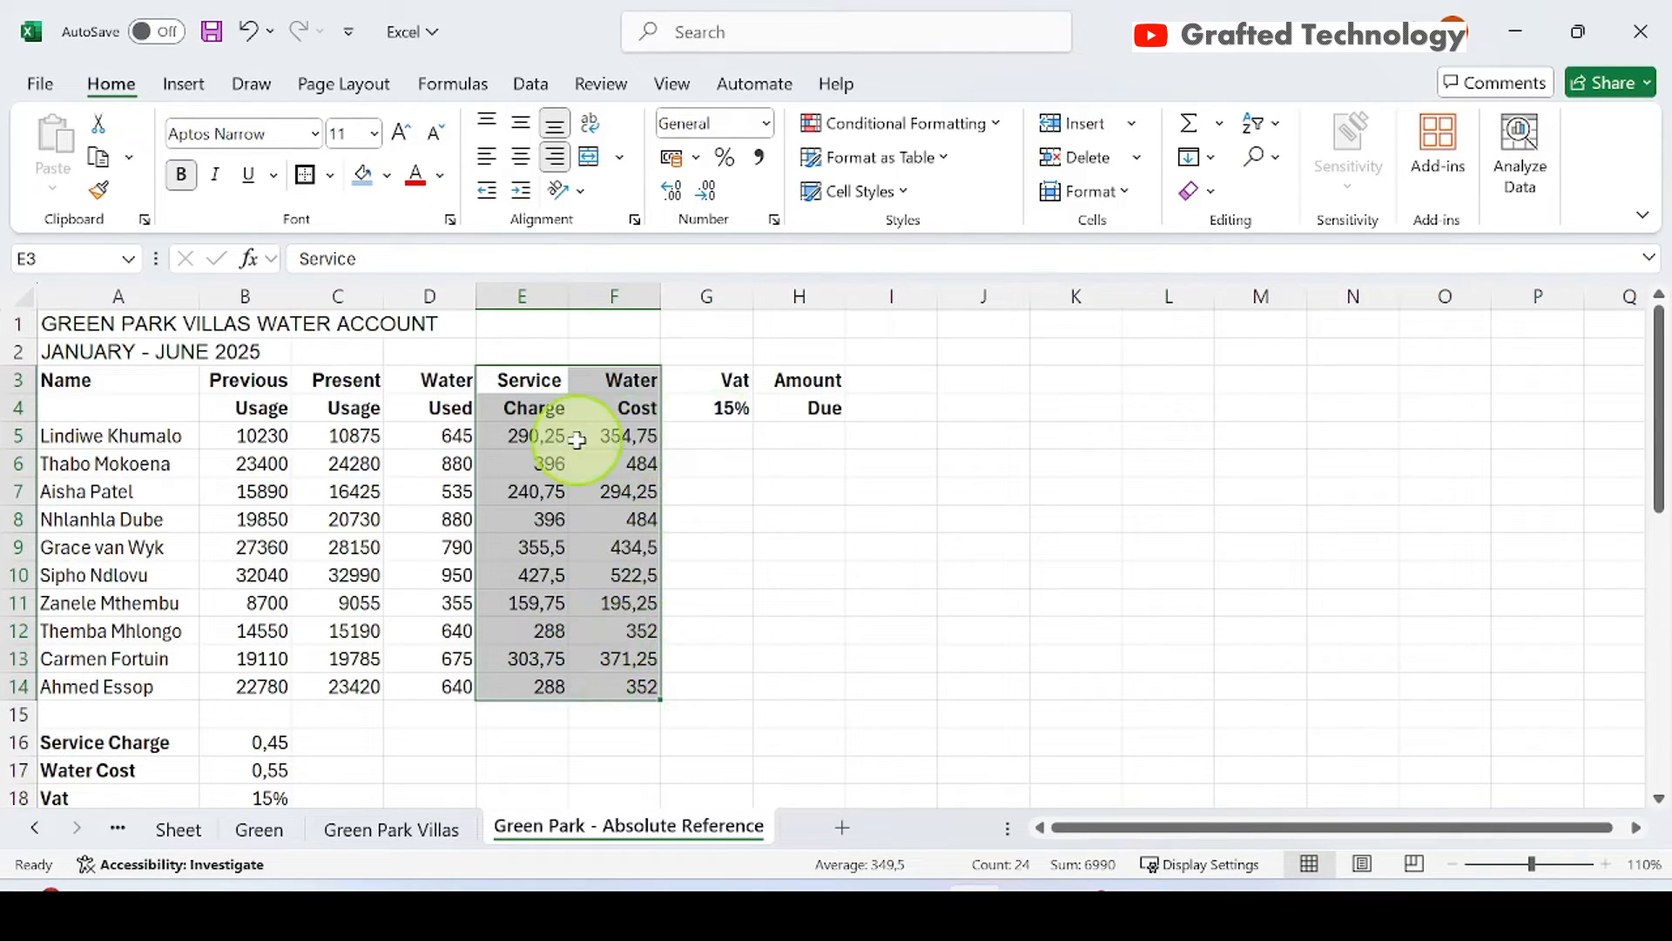
{"action": "left_click", "coordinate": [714, 441]}
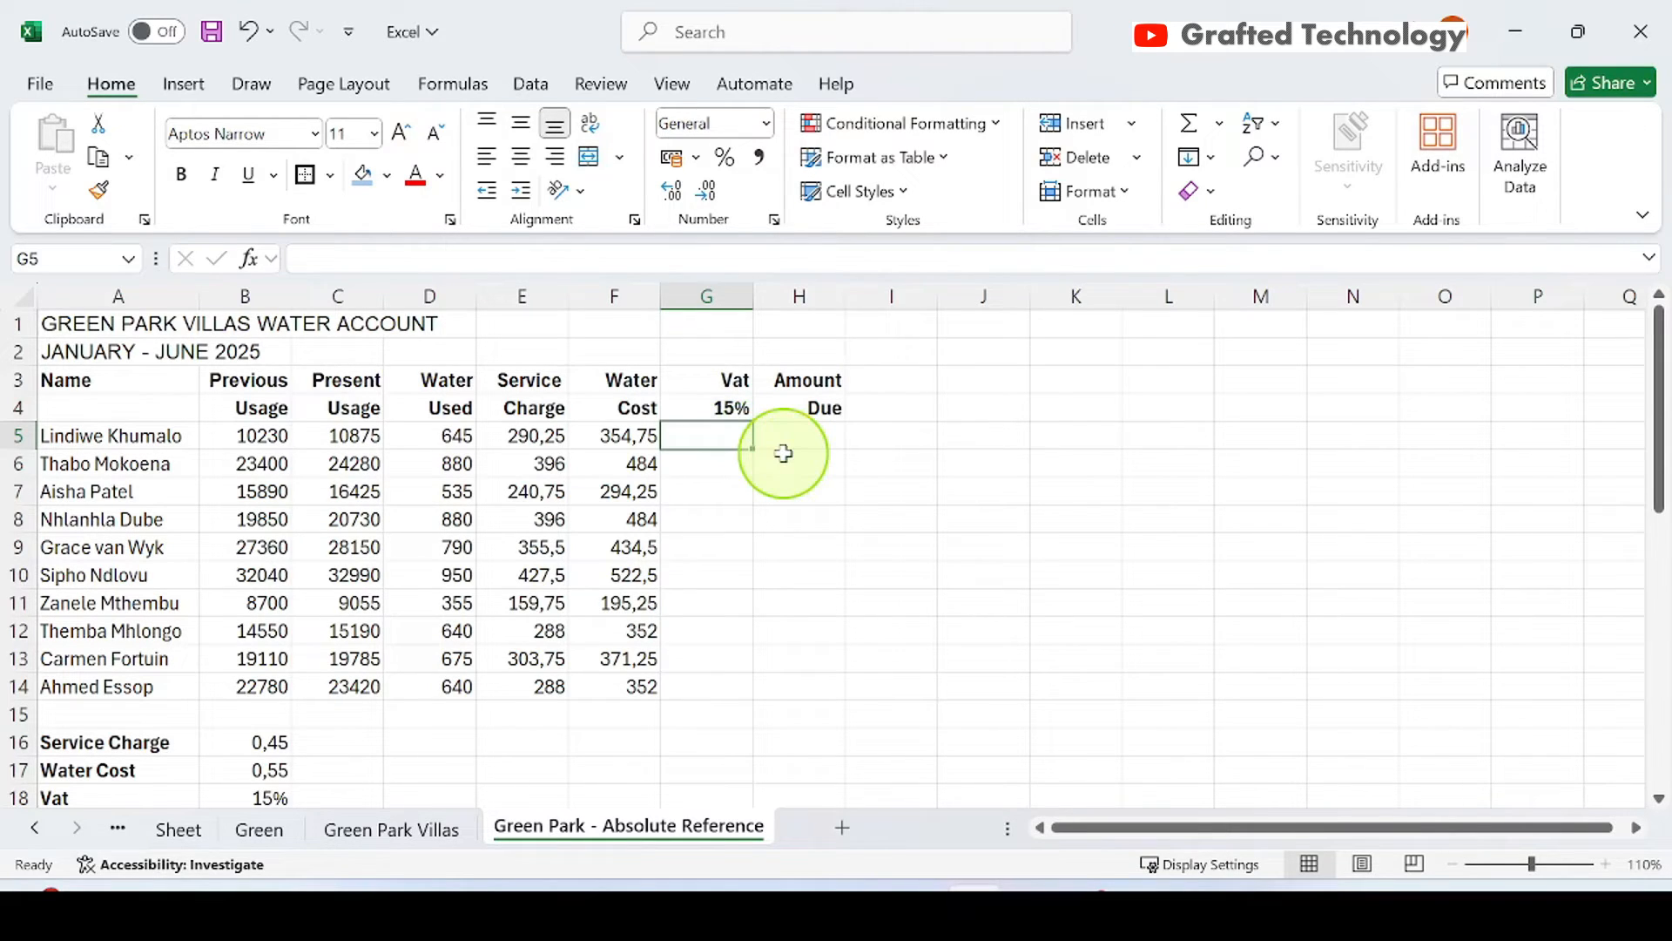
{"action": "type", "text": "="}
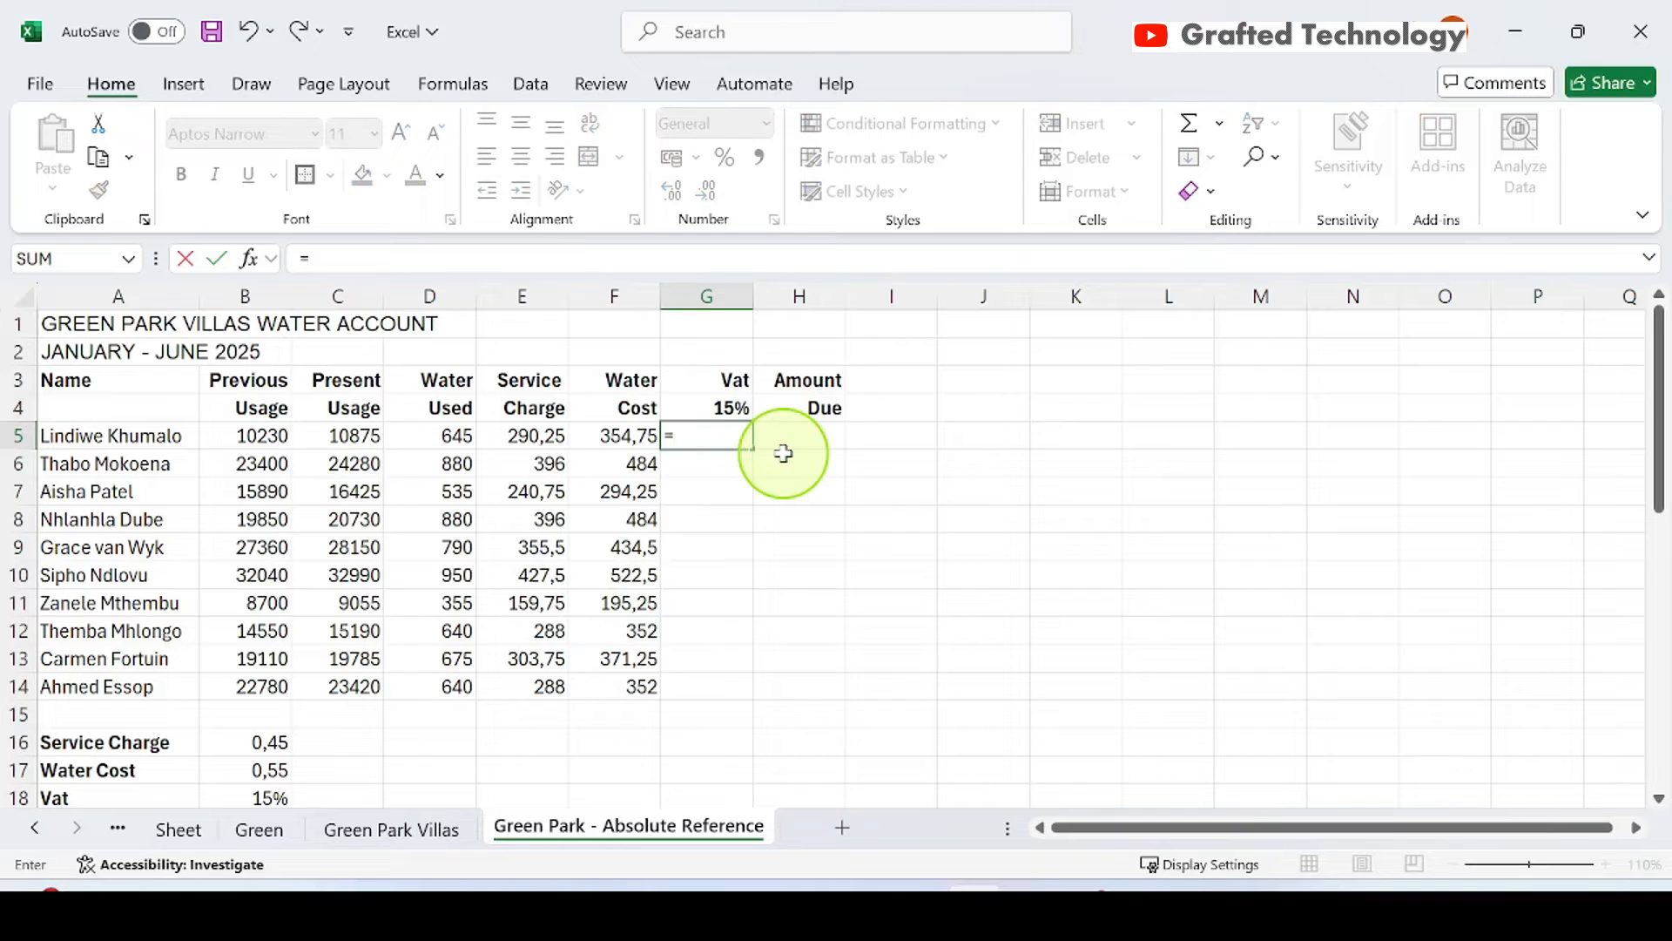
{"action": "left_click", "coordinate": [550, 438]}
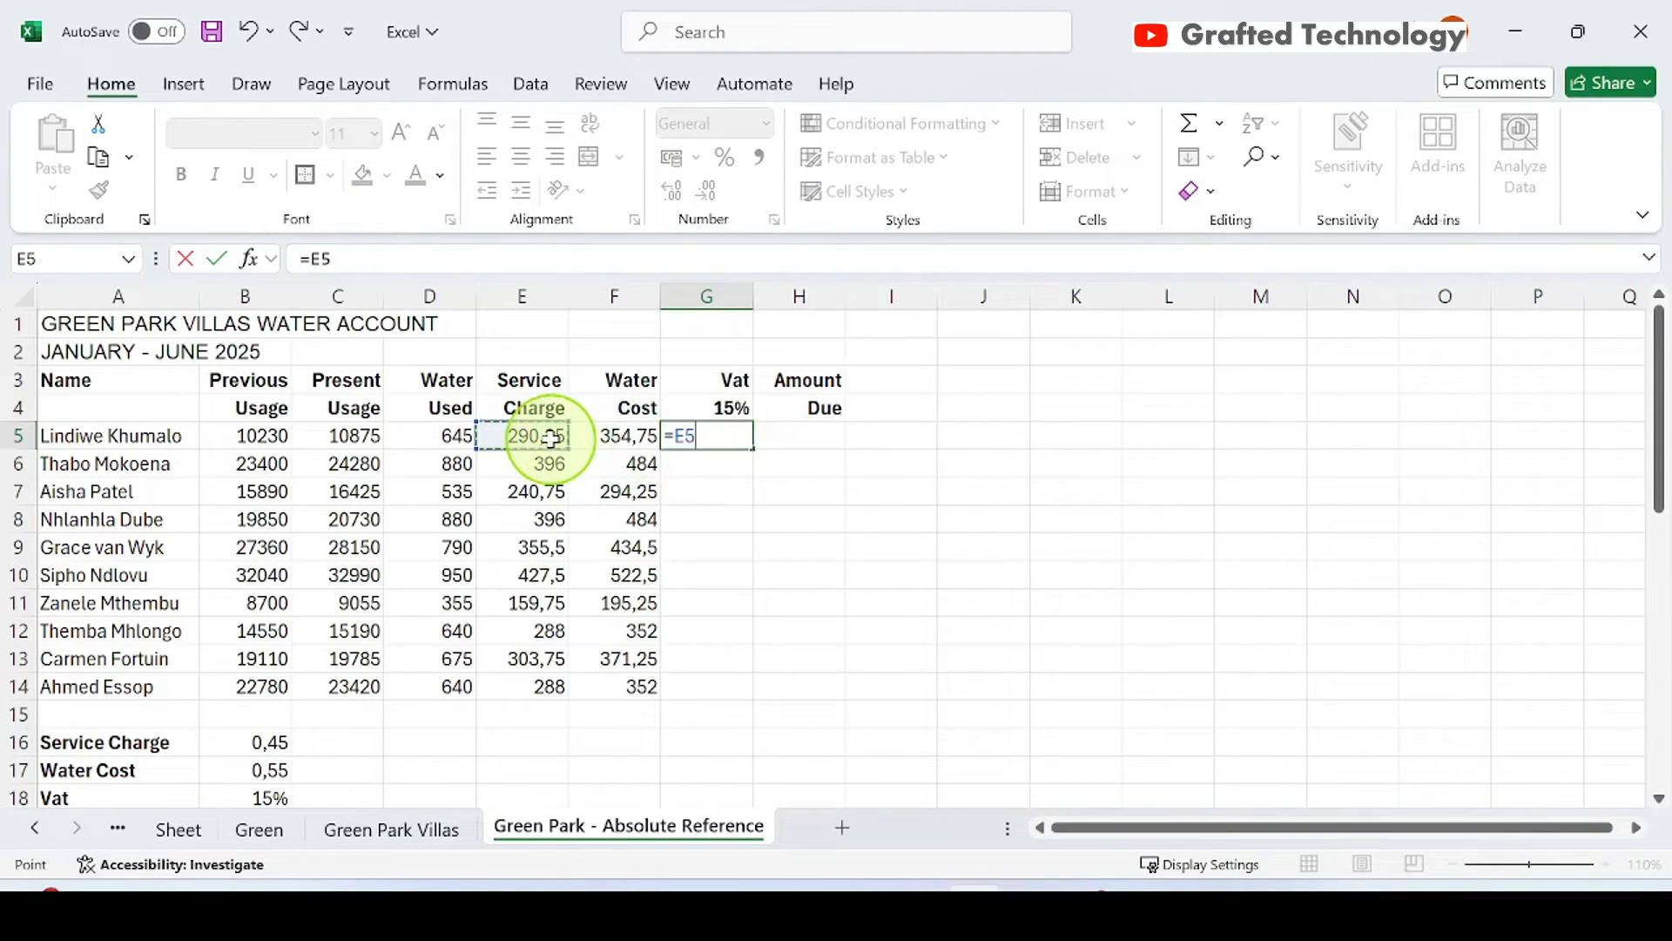
{"action": "type", "text": "+"}
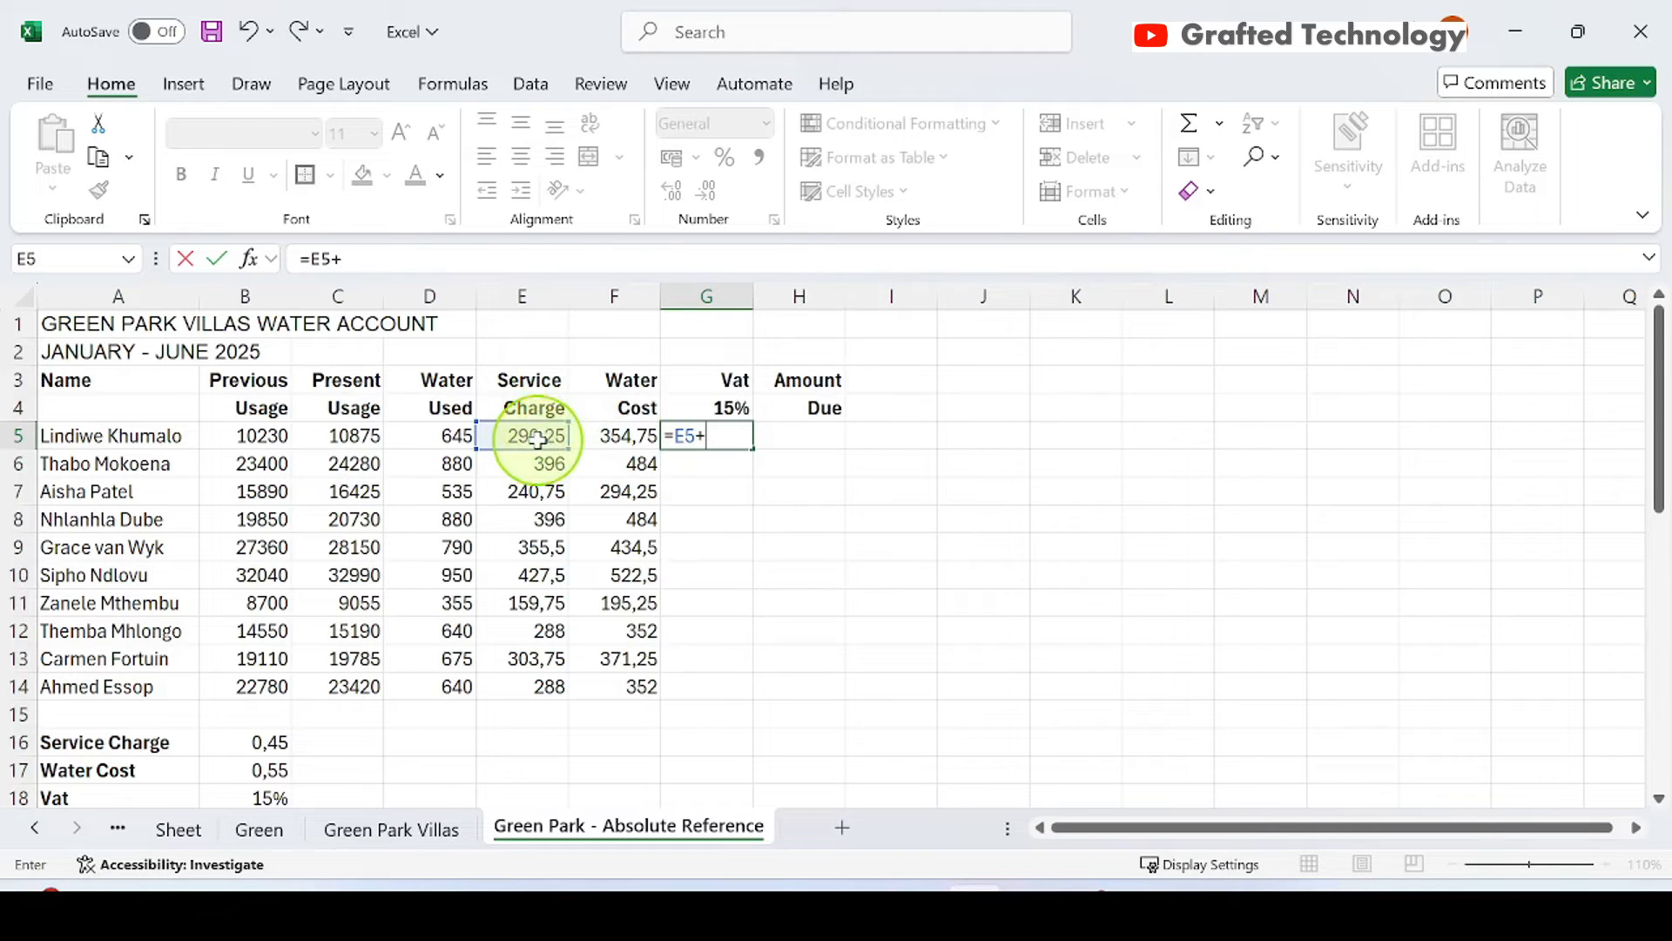
{"action": "left_click", "coordinate": [614, 440]}
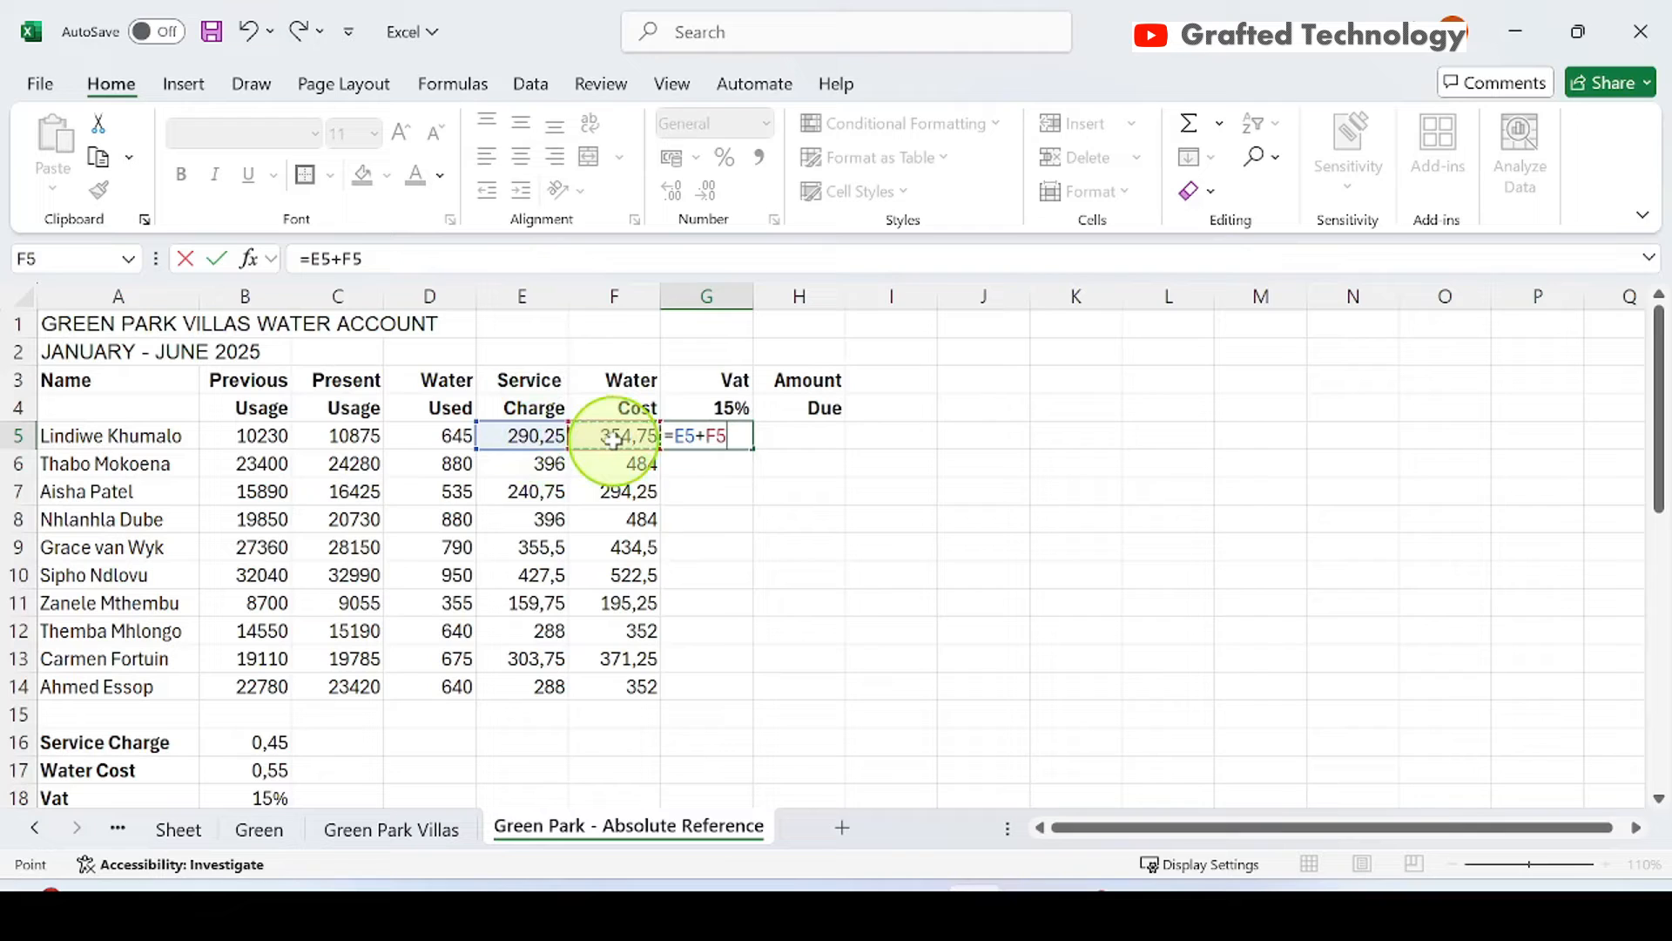
{"action": "type", "text": "*"}
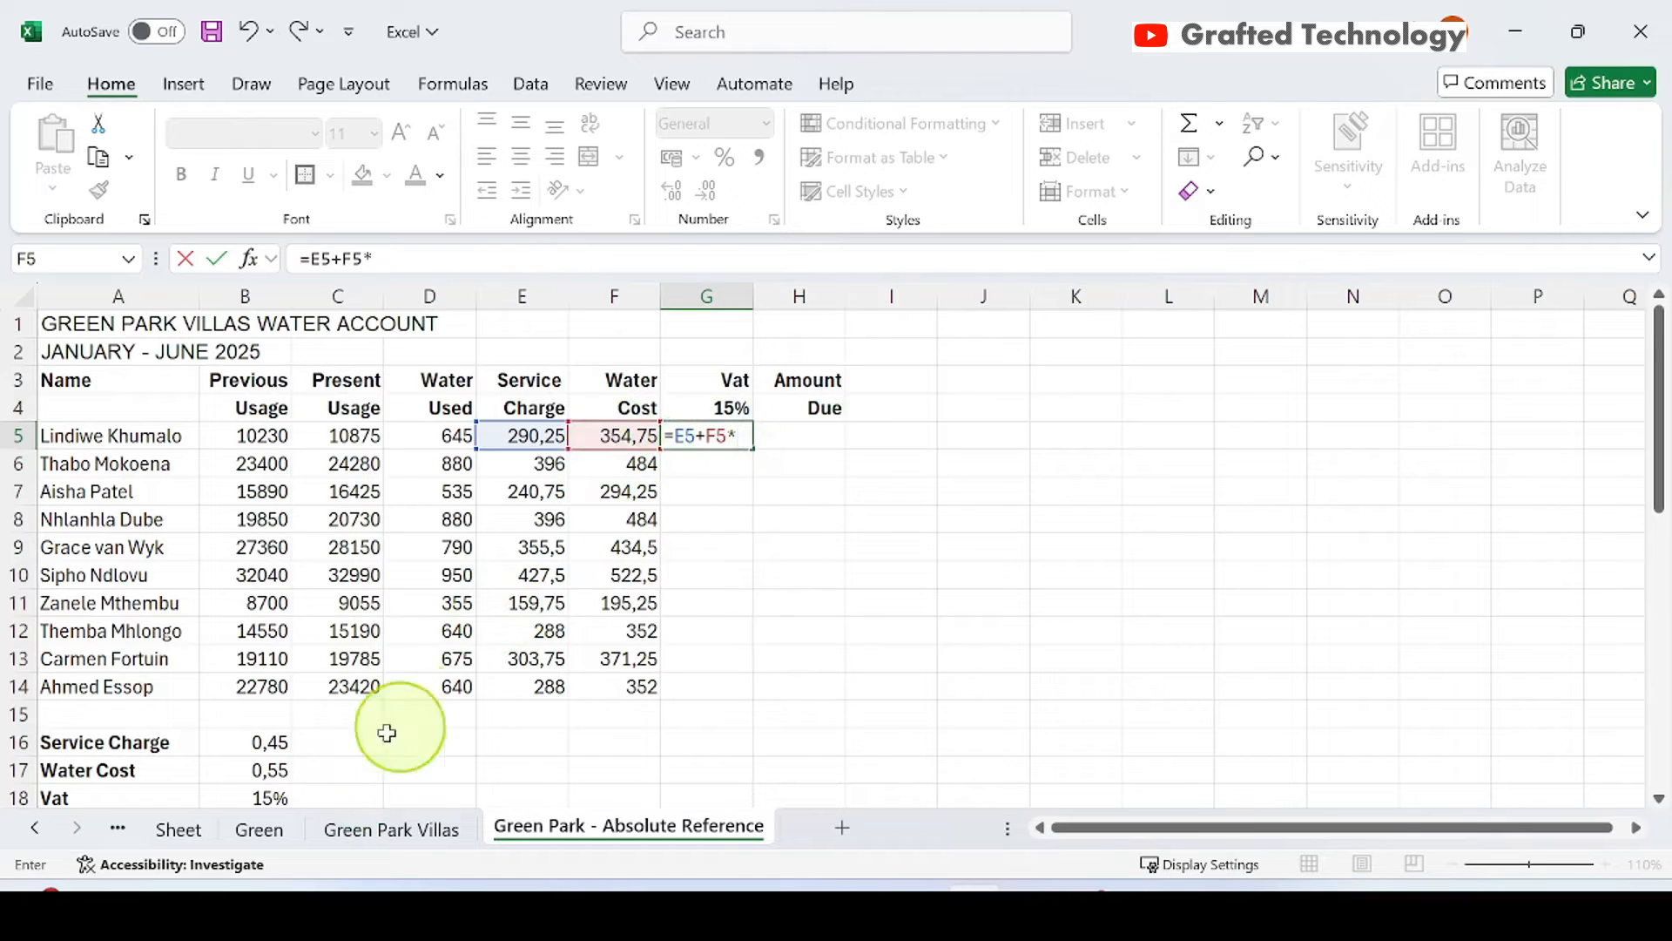
{"action": "left_click", "coordinate": [255, 801]}
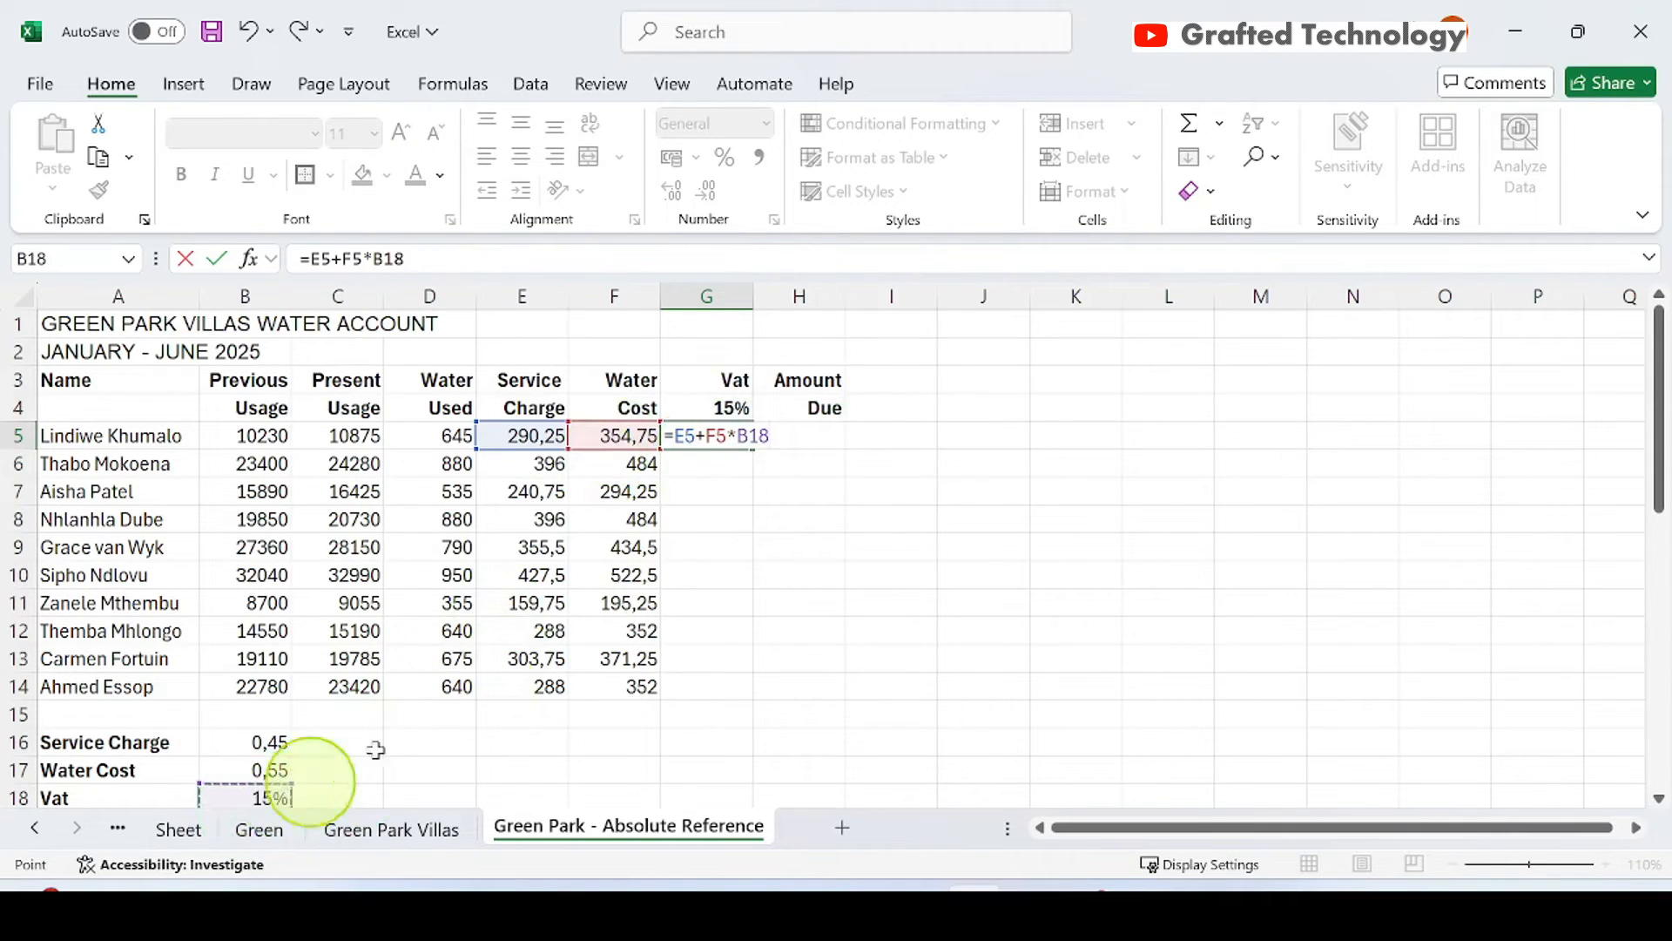
{"action": "key", "text": "Return"}
Try filling the unbracketed Vat formula from G5 down to G14, and clear G5 to G14.
{"action": "left_click", "coordinate": [732, 436]}
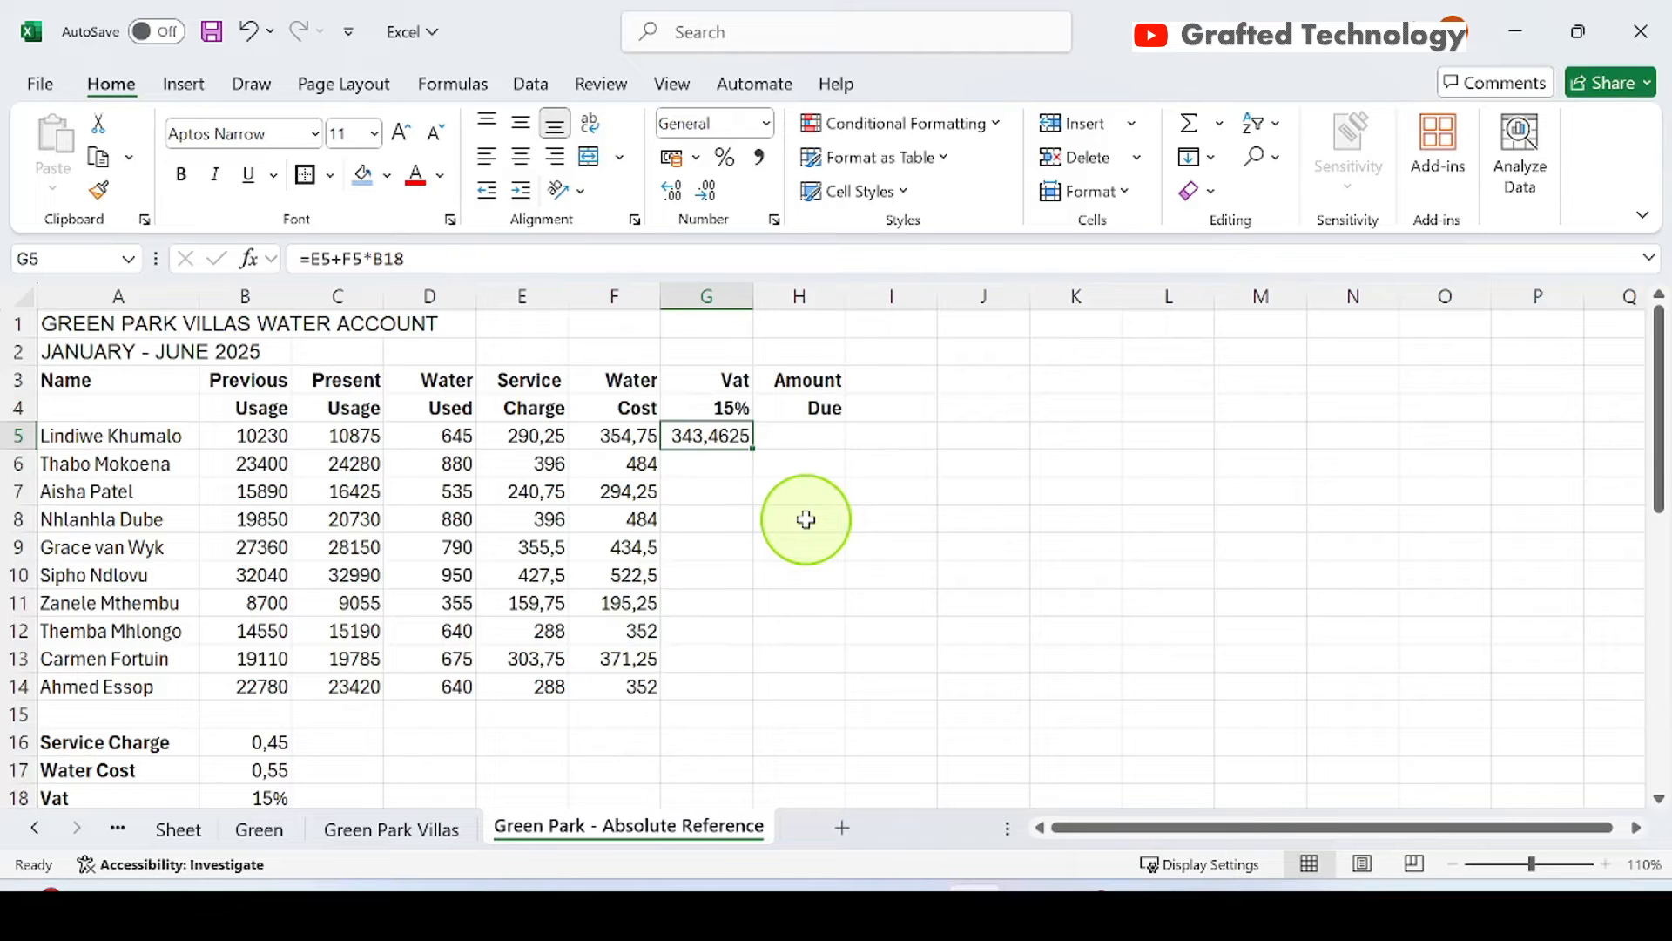
{"action": "left_click_drag", "start_coordinate": [753, 448], "coordinate": [753, 694]}
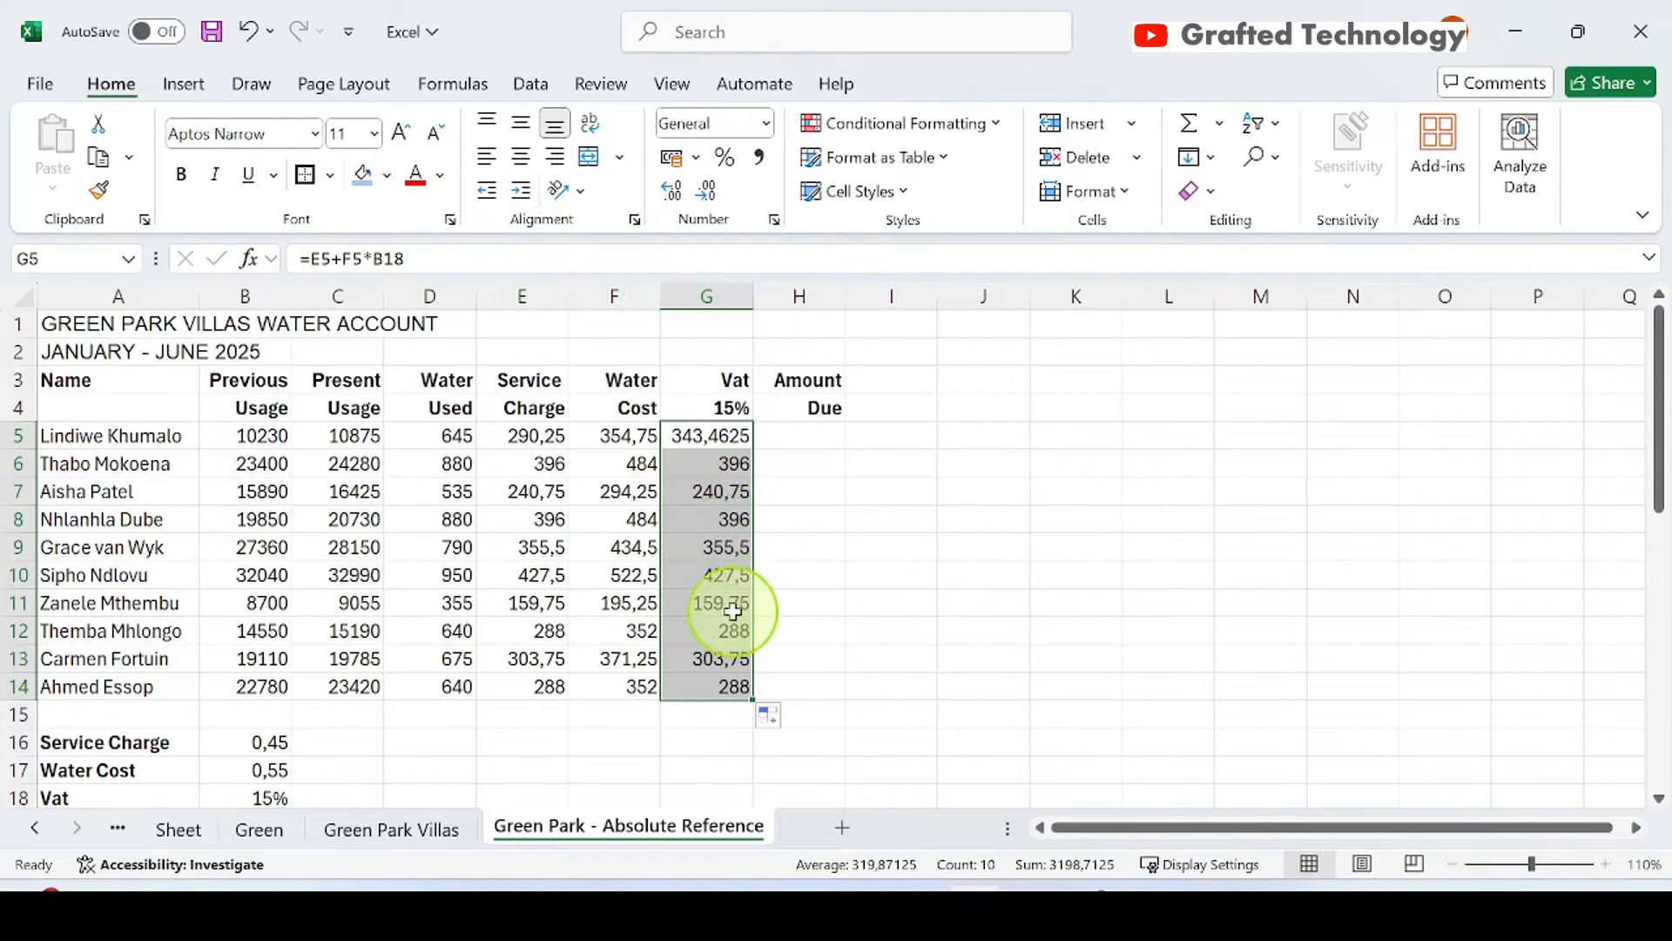
{"action": "key", "text": "Delete"}
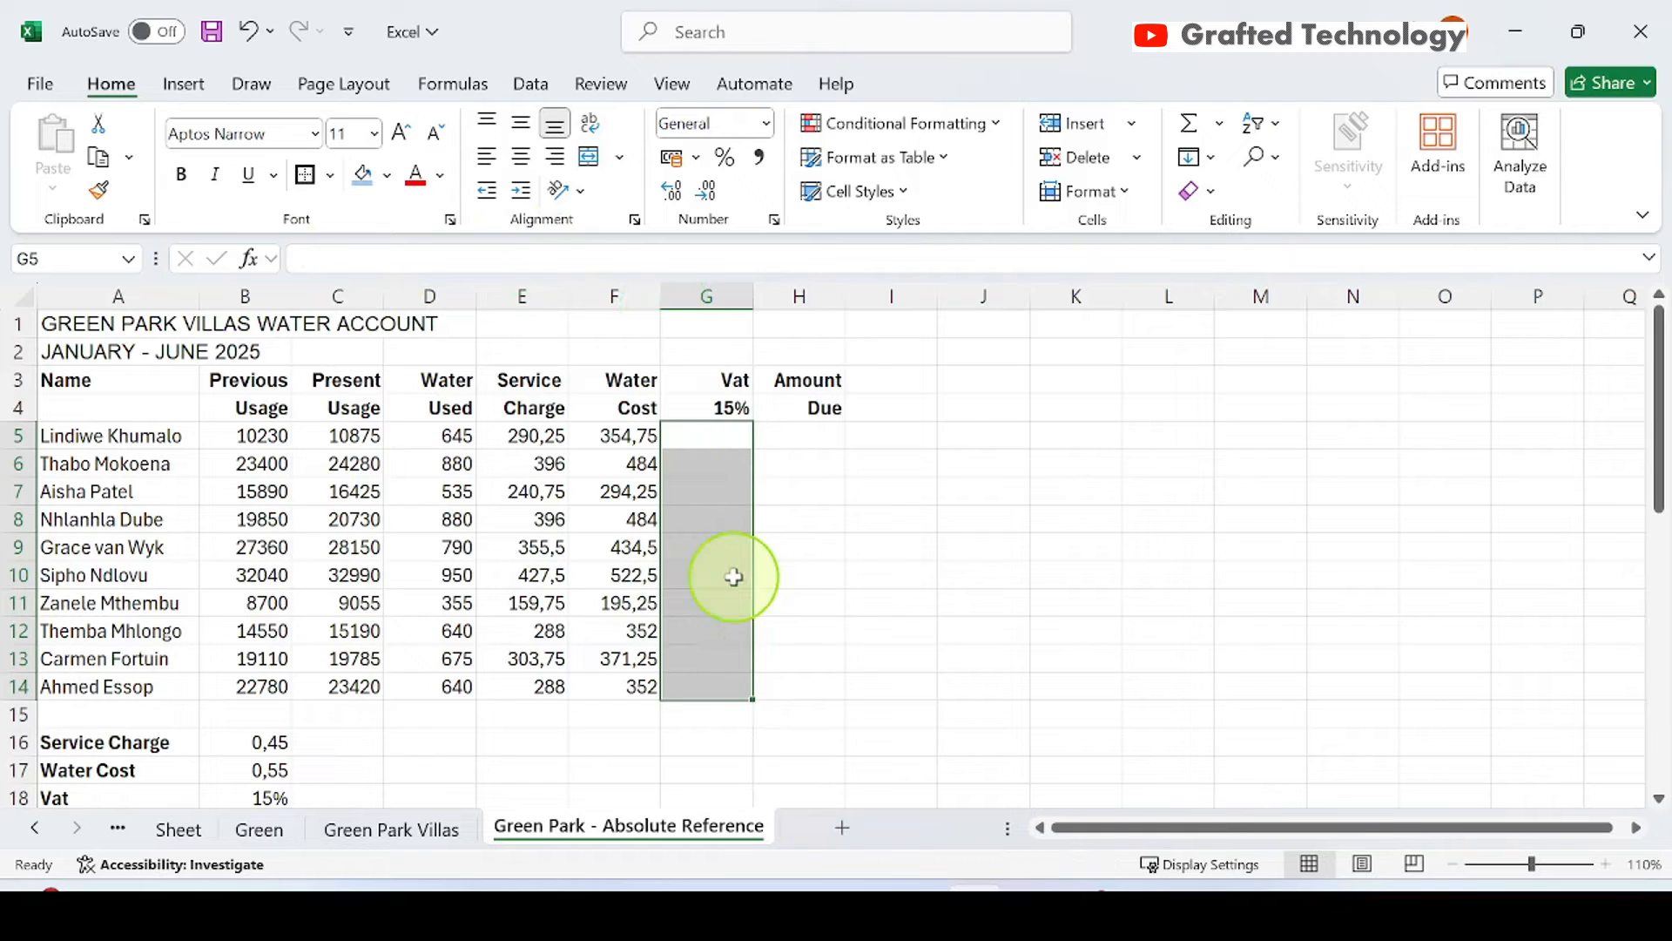
{"action": "left_click", "coordinate": [832, 490]}
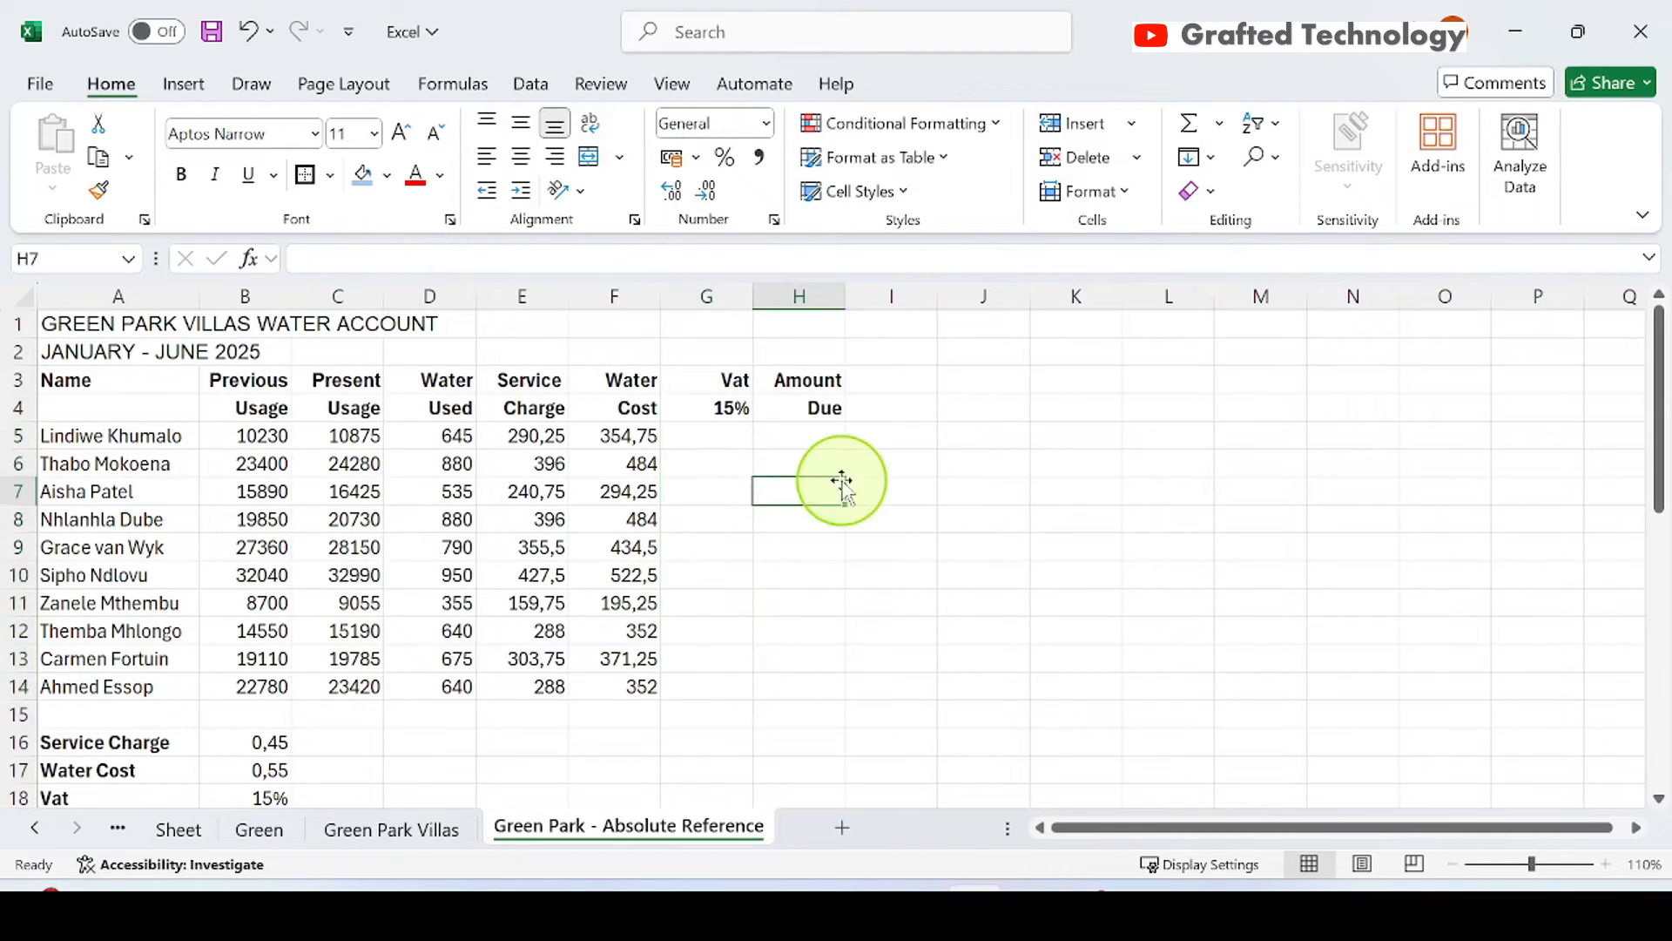
Calculate the Vat in G5 by multiplying the bracketed sum of Service Charge and Water Cost by the Vat rate, using =(E5+F5)*B18.
{"action": "double_click", "coordinate": [713, 433]}
{"action": "type", "text": "="}
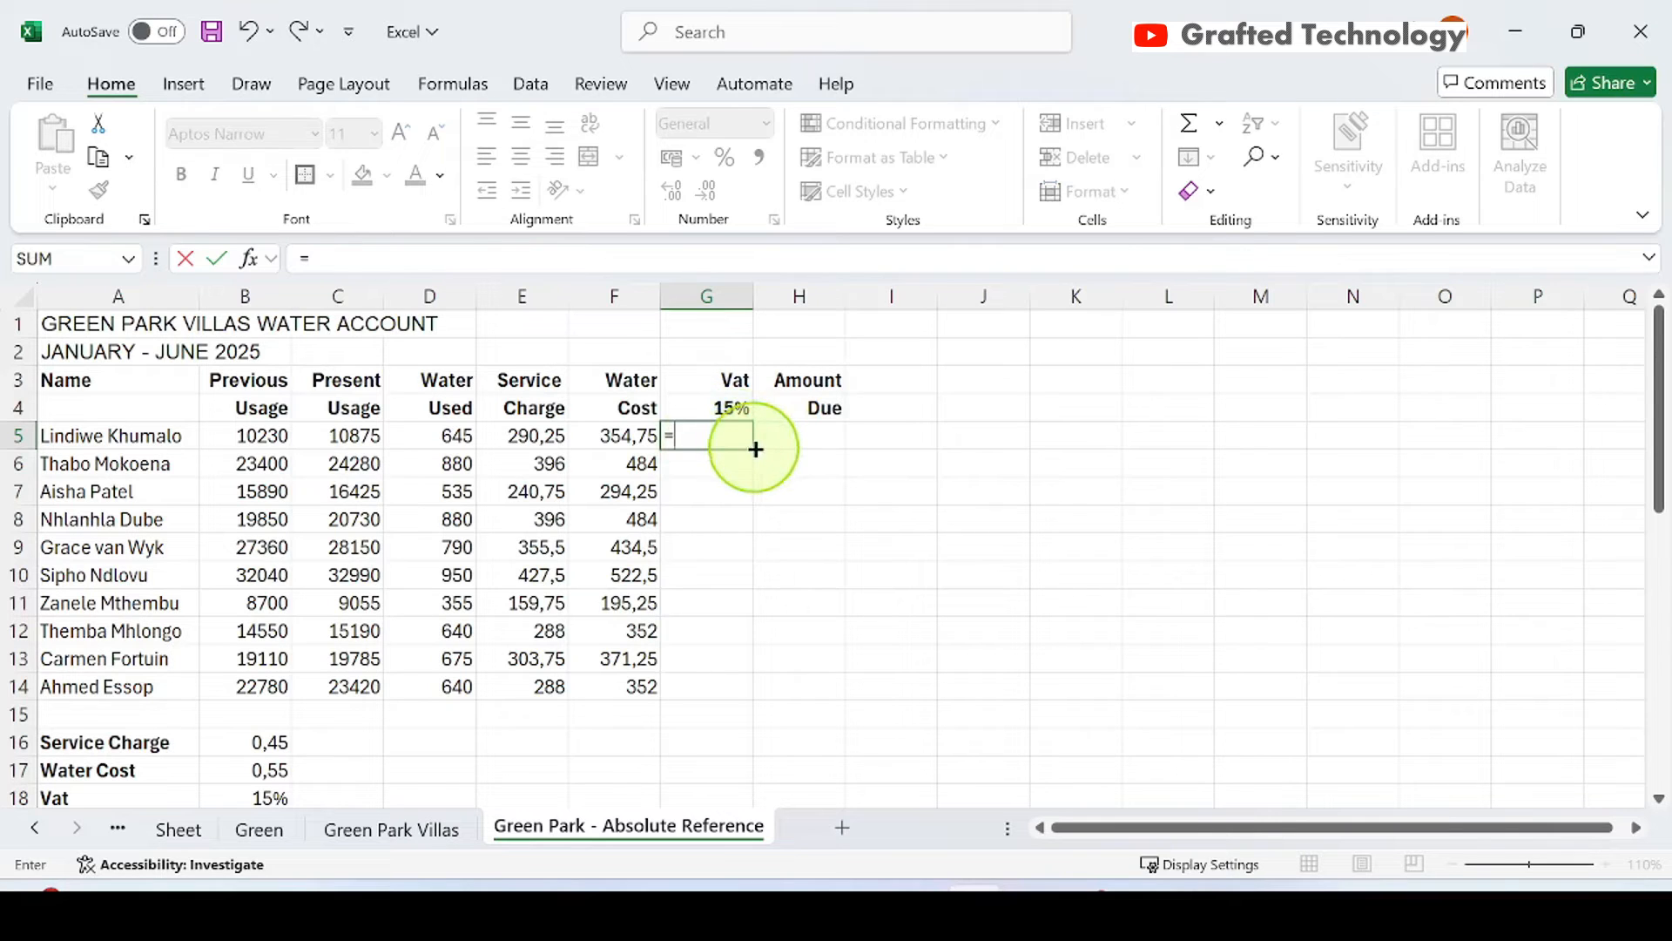
{"action": "type", "text": "("}
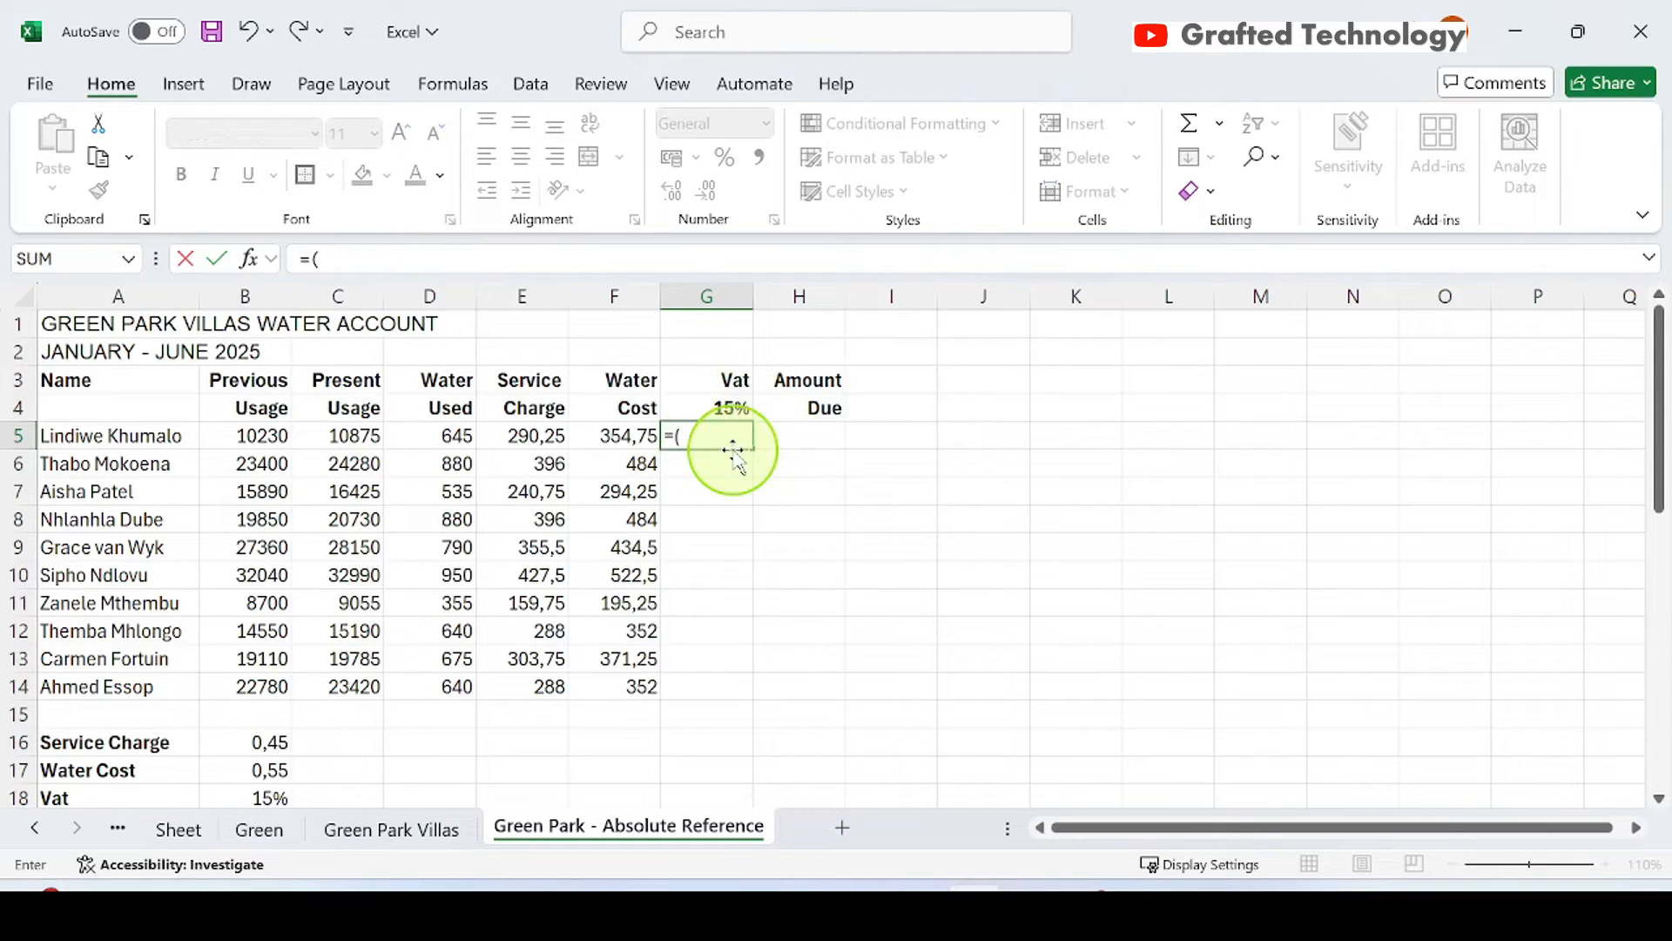
{"action": "left_click", "coordinate": [537, 437]}
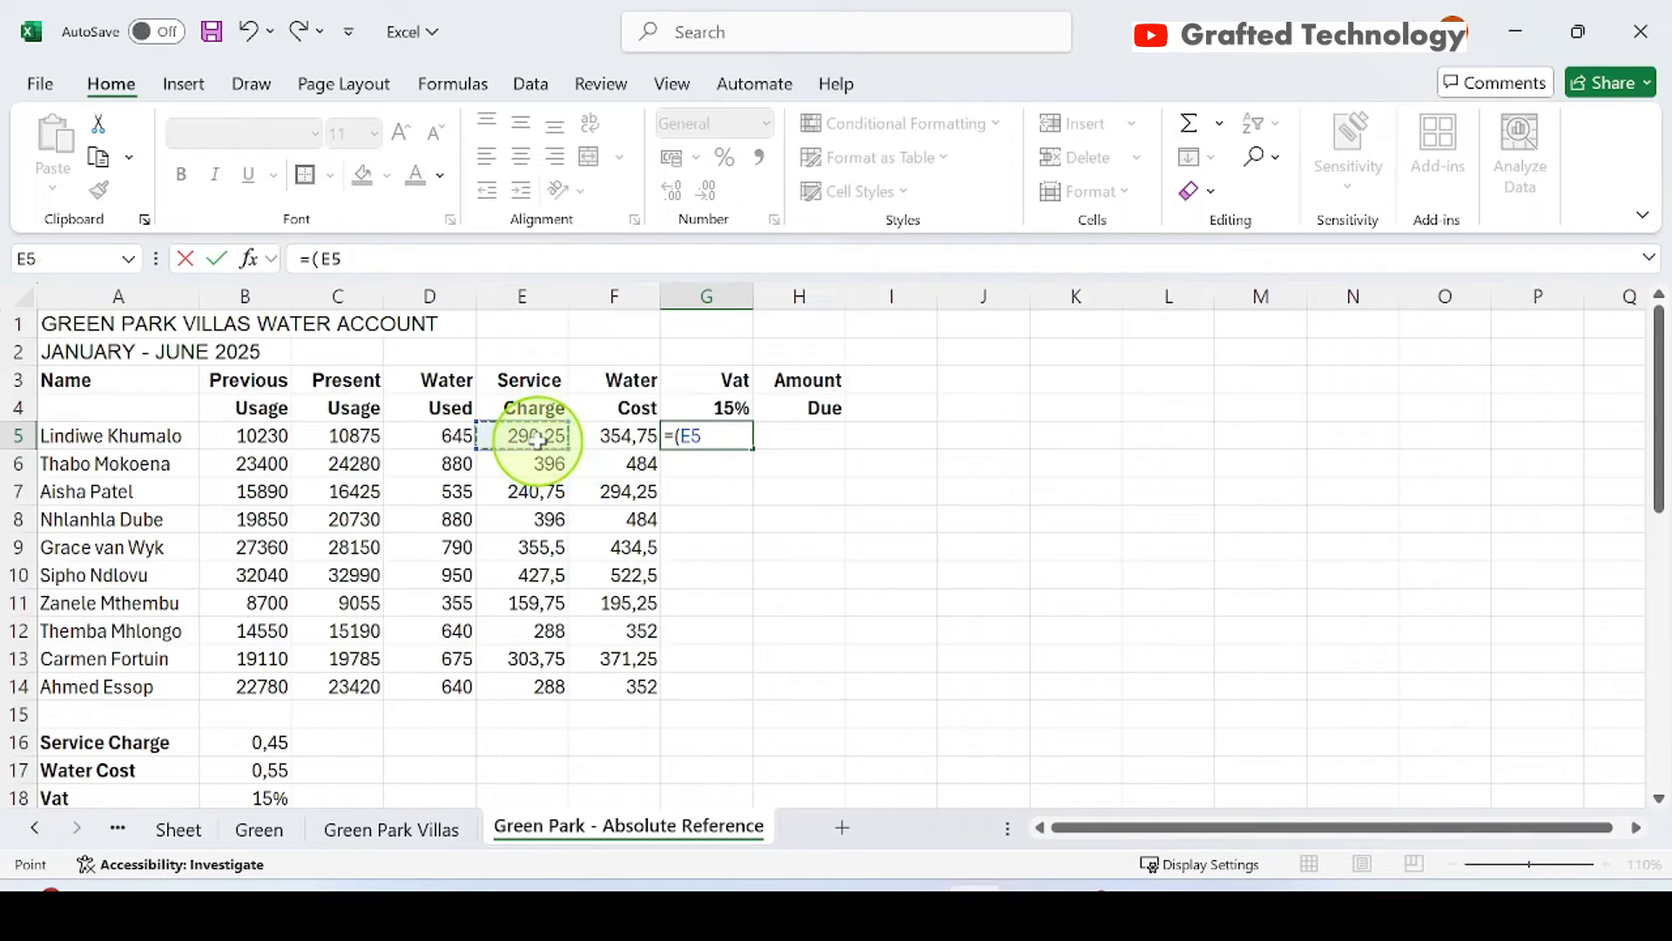
{"action": "type", "text": "+"}
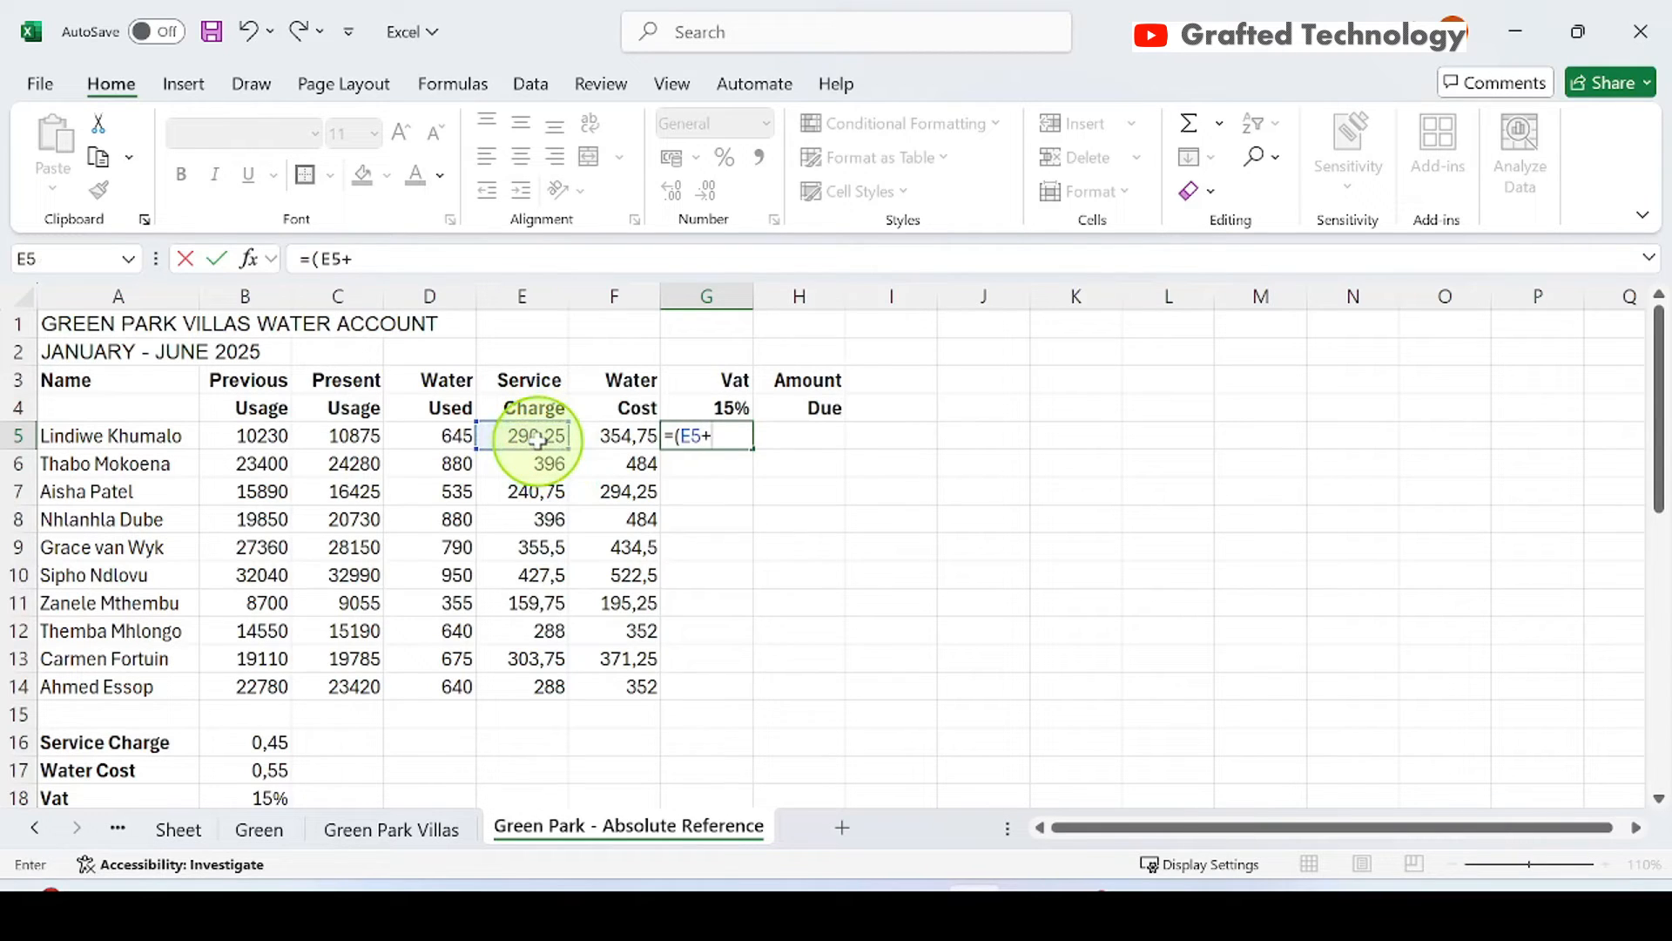
{"action": "left_click", "coordinate": [617, 436]}
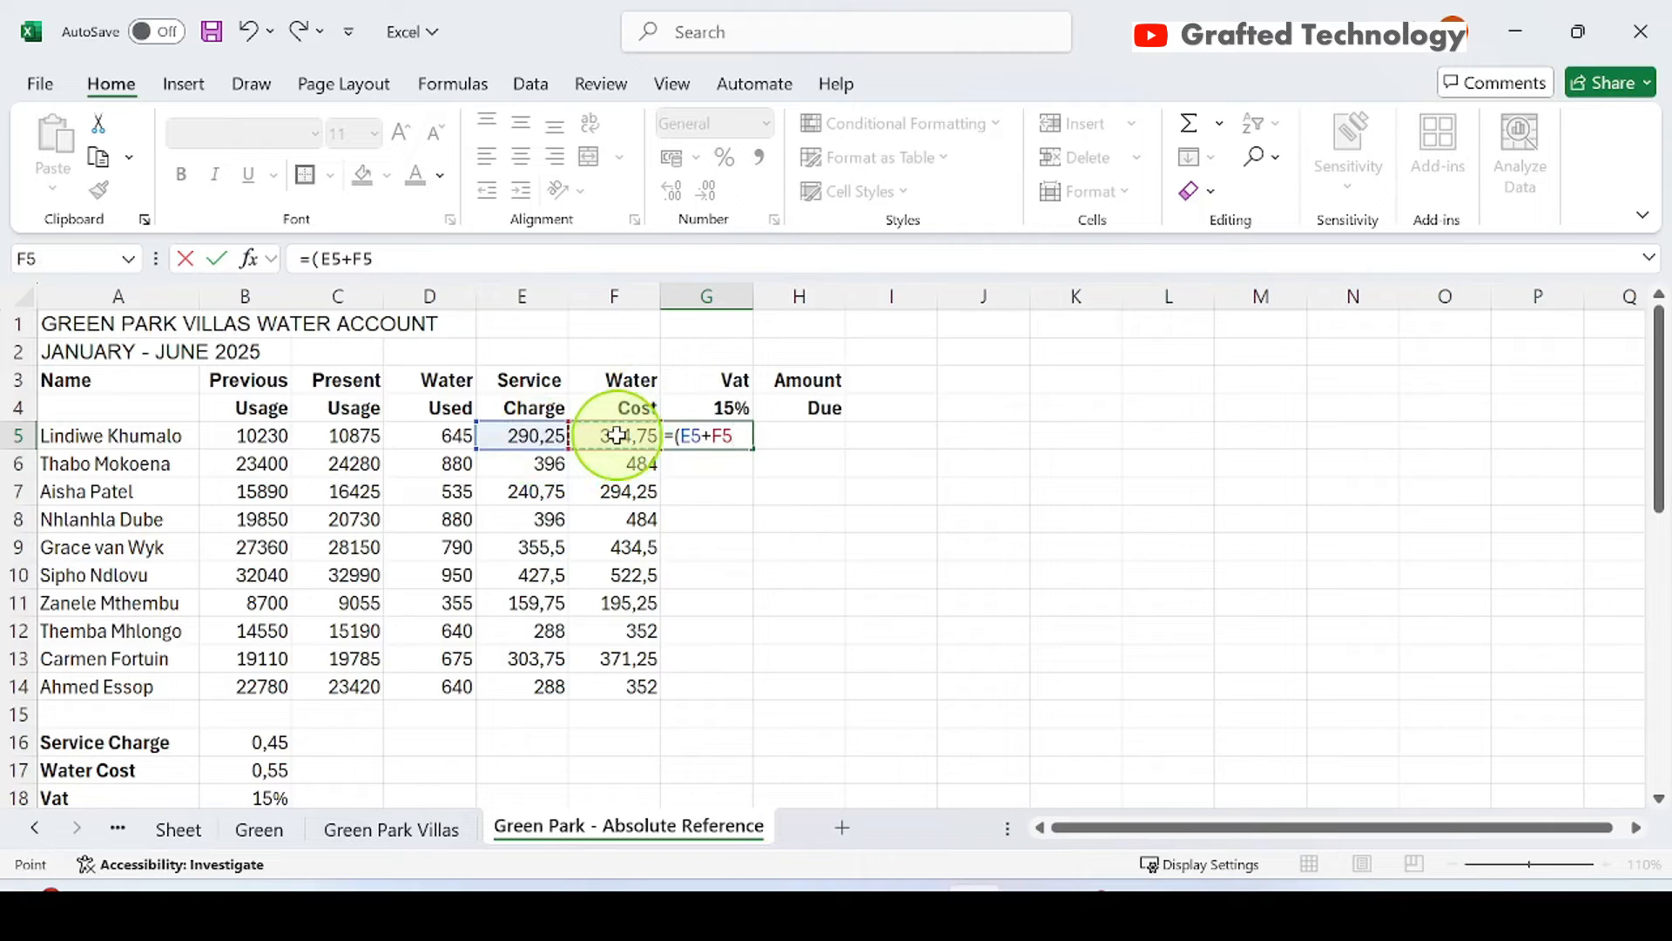
{"action": "type", "text": ")"}
{"action": "type", "text": "*"}
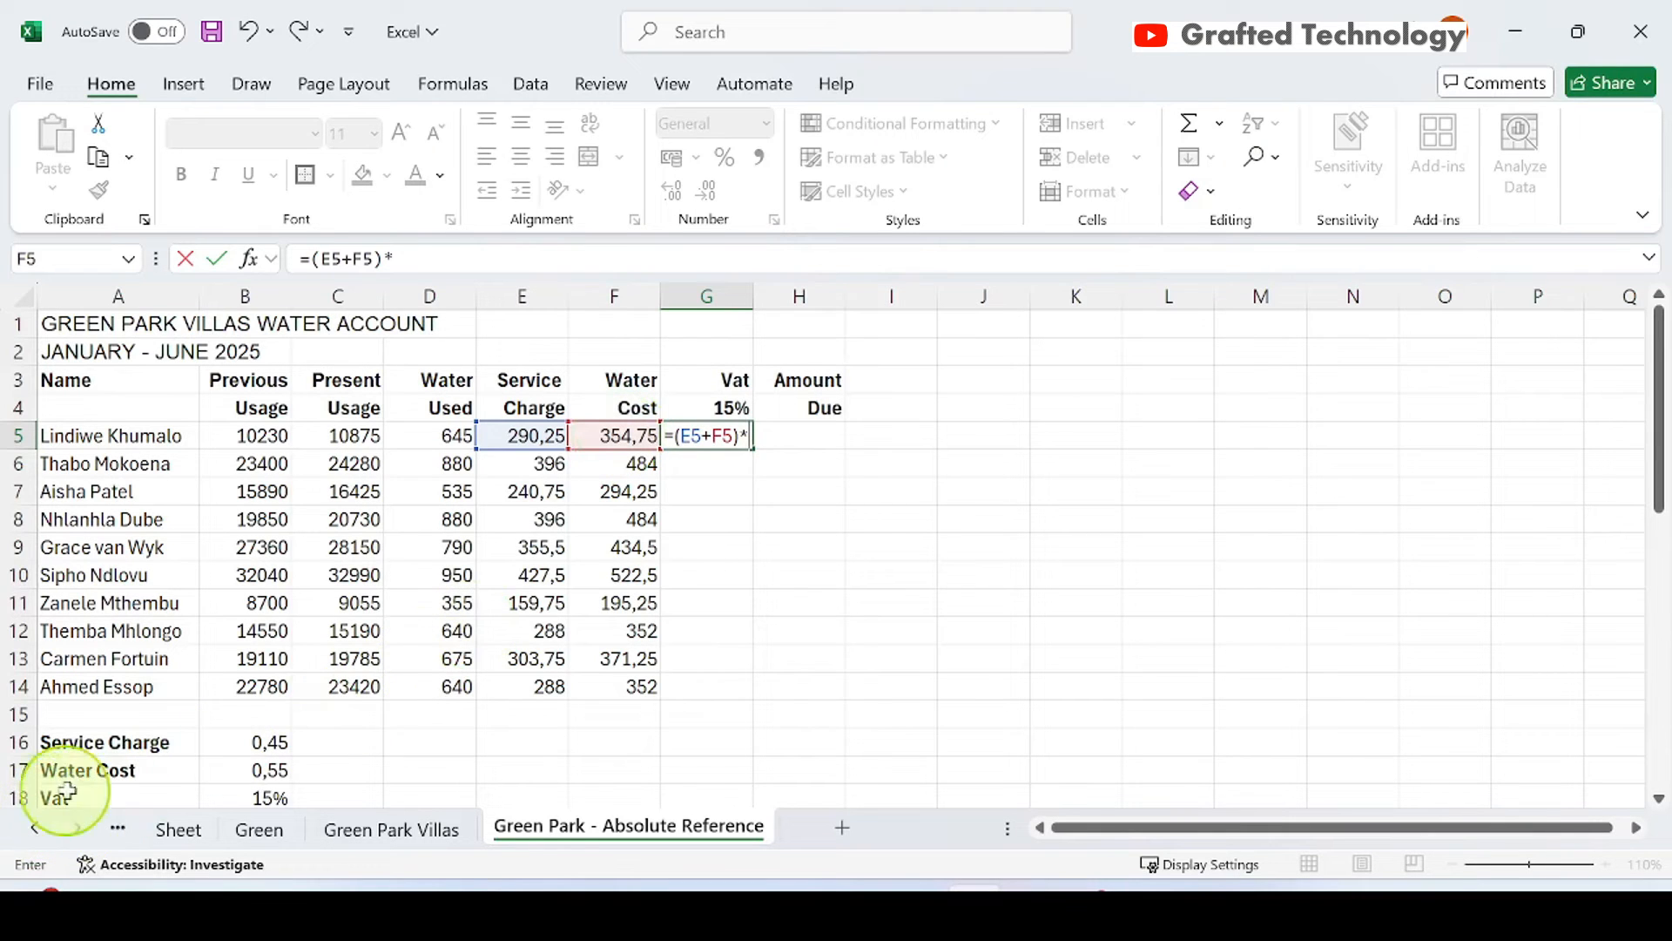
{"action": "left_click", "coordinate": [264, 799]}
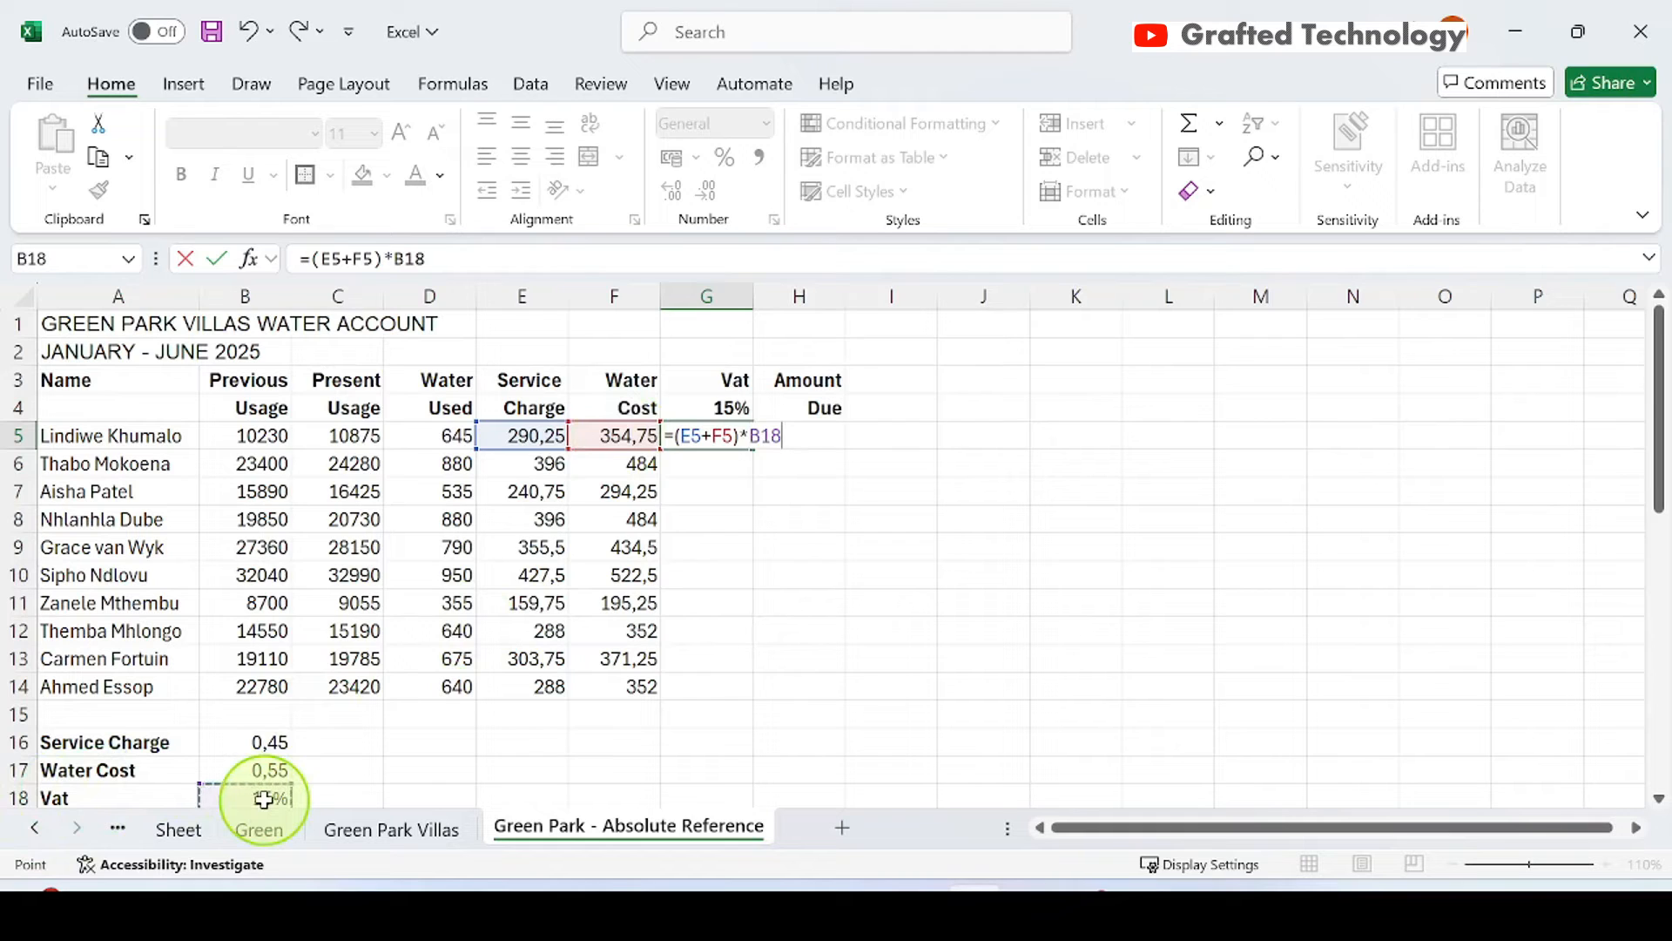
{"action": "key", "text": "Return"}
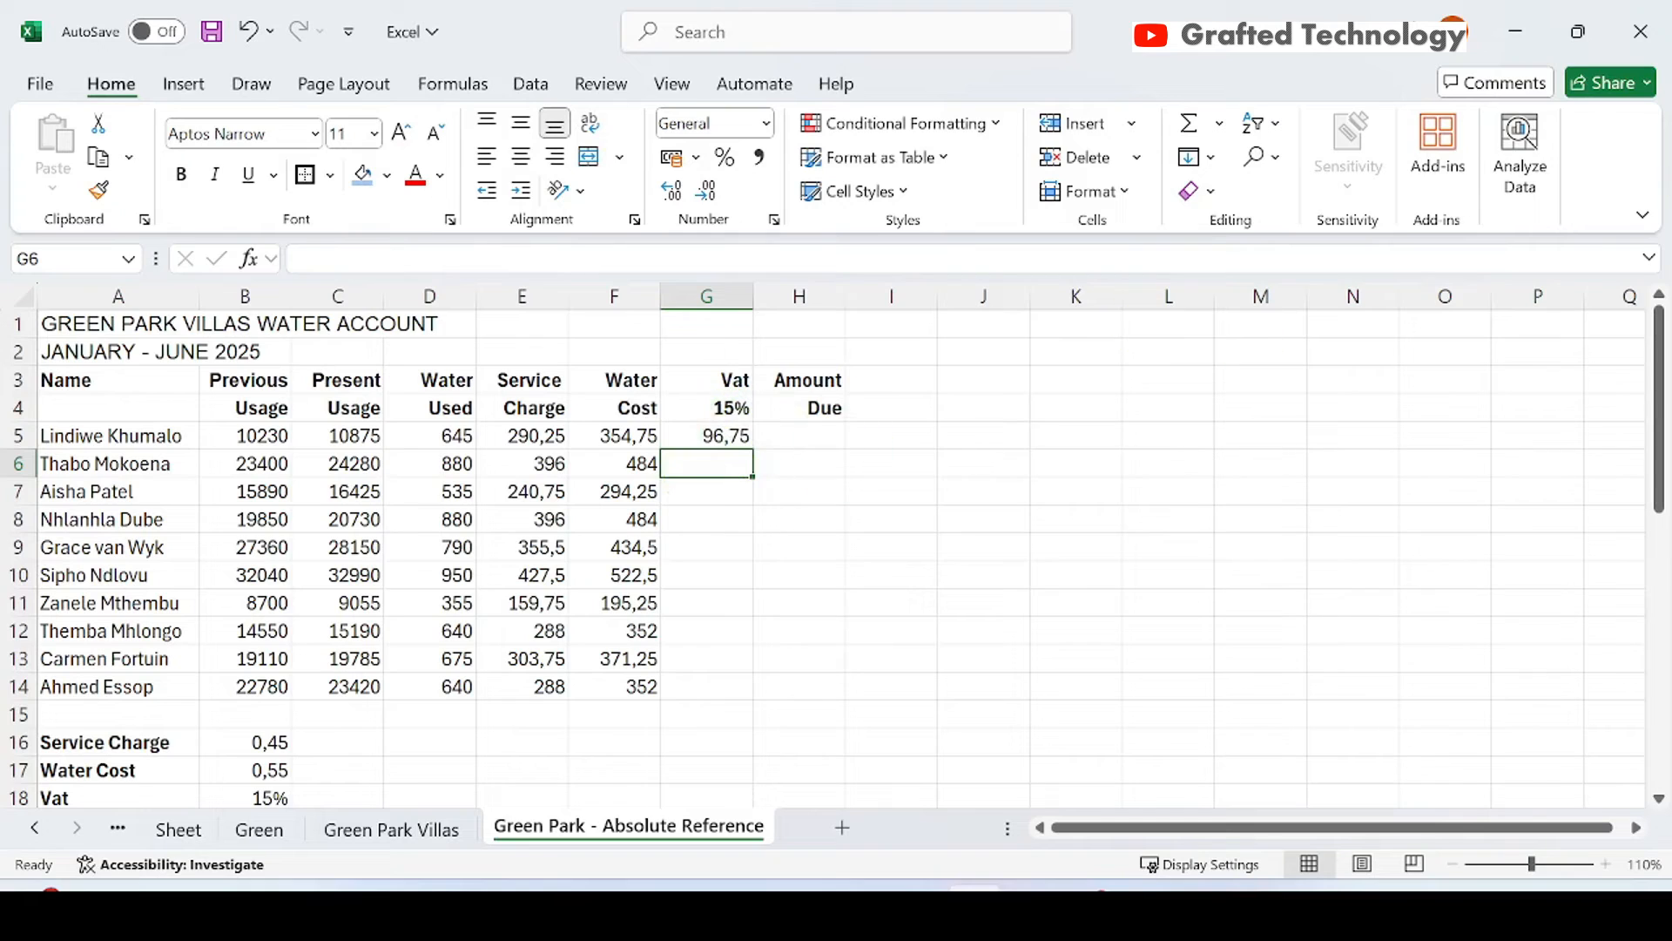
Try filling the relative Vat formula from G5 down to G14, and clear the filled cells G6 to G14.
{"action": "left_click", "coordinate": [728, 440]}
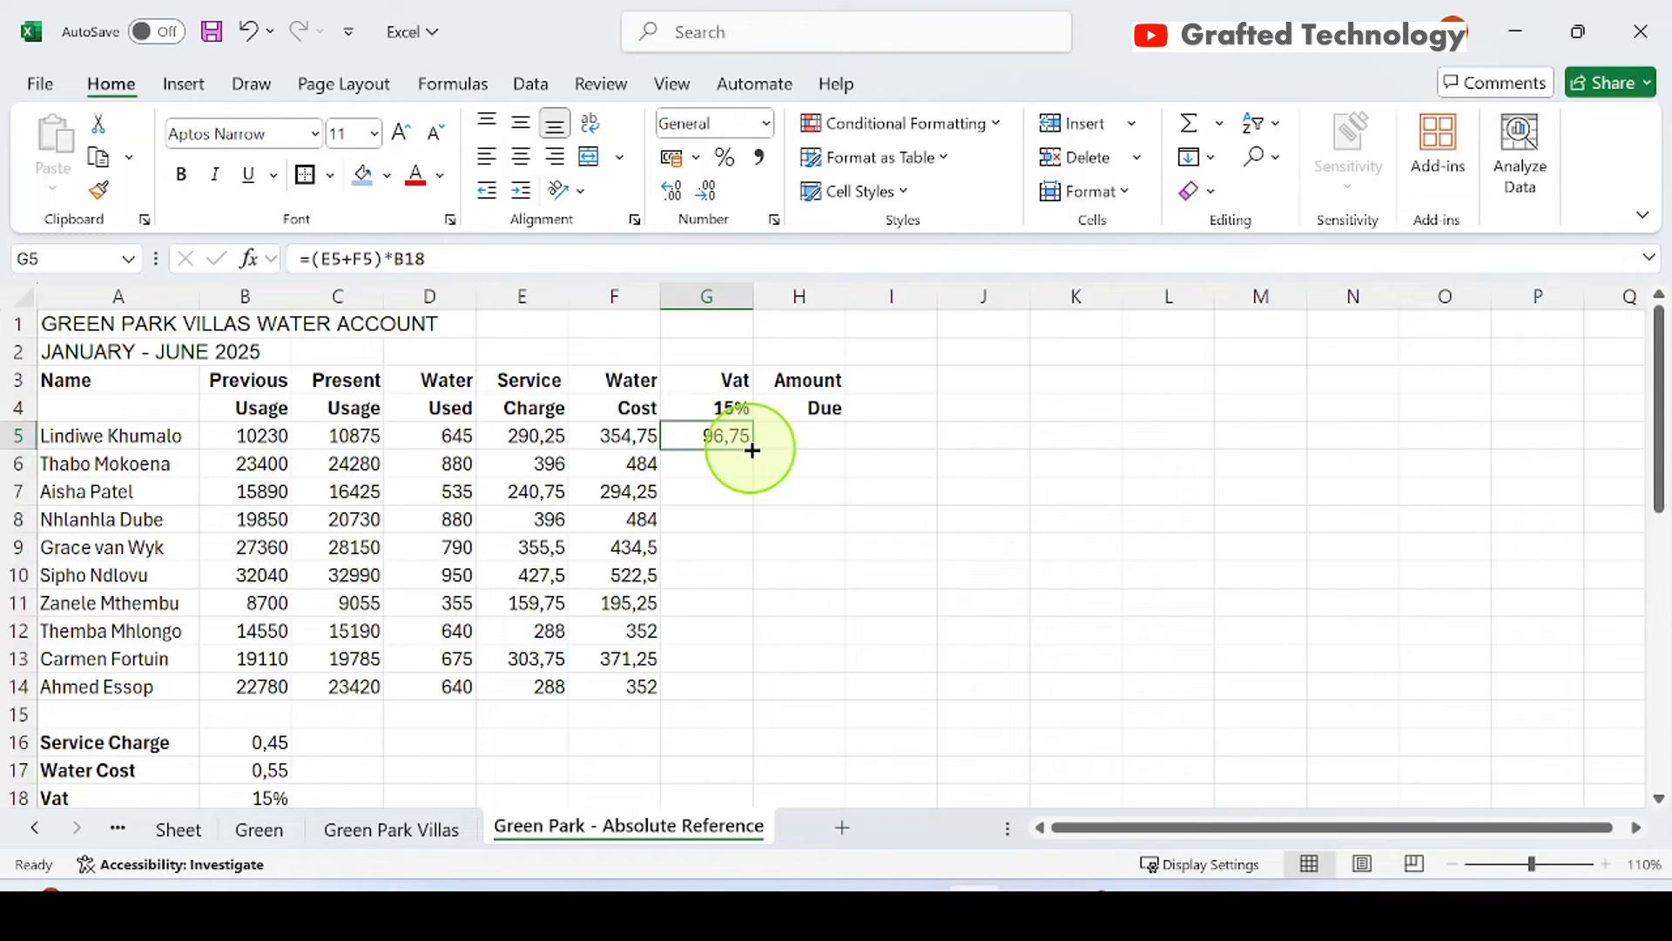
{"action": "left_click_drag", "start_coordinate": [752, 450], "coordinate": [743, 702]}
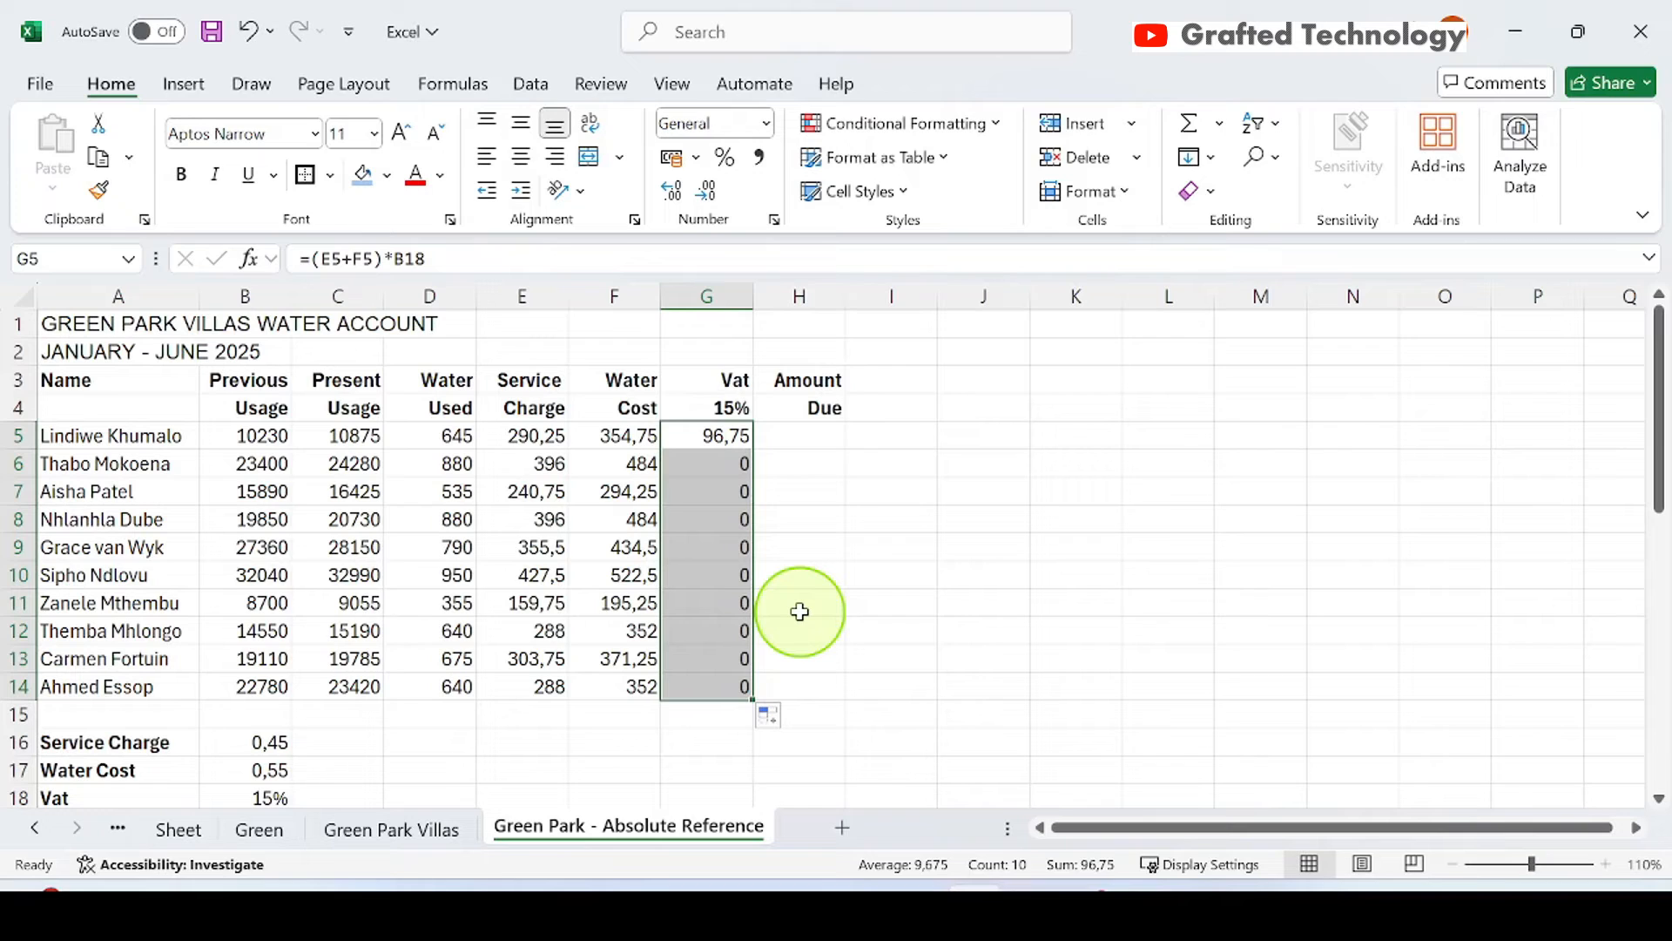
{"action": "left_click", "coordinate": [716, 681]}
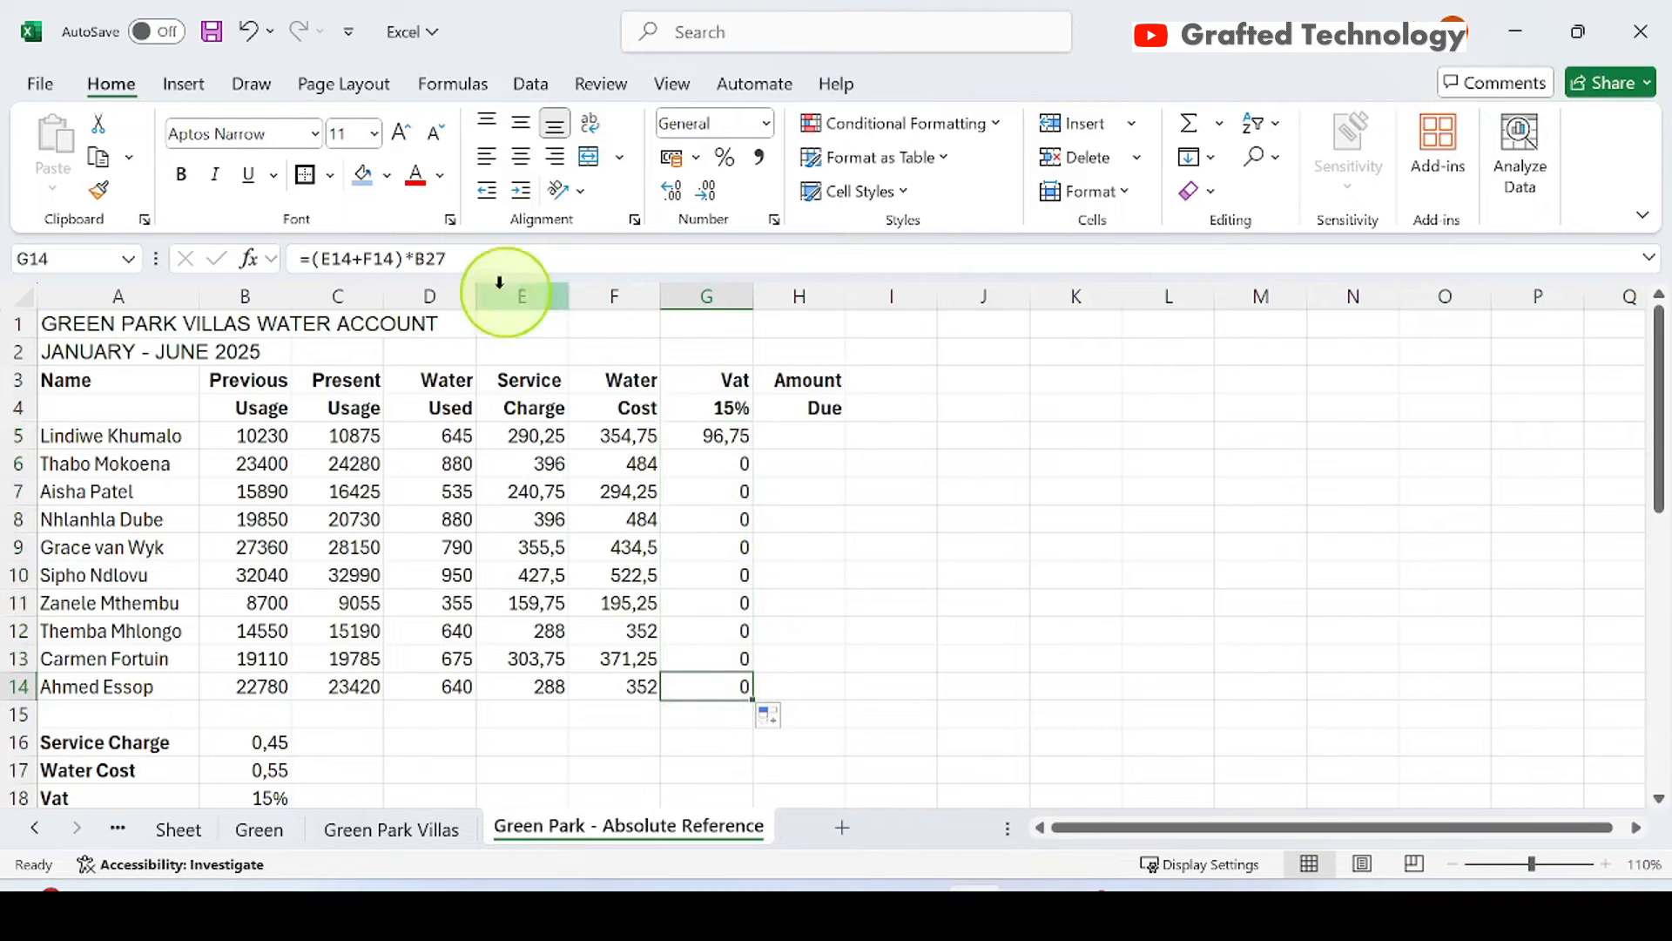
{"action": "left_click", "coordinate": [880, 574]}
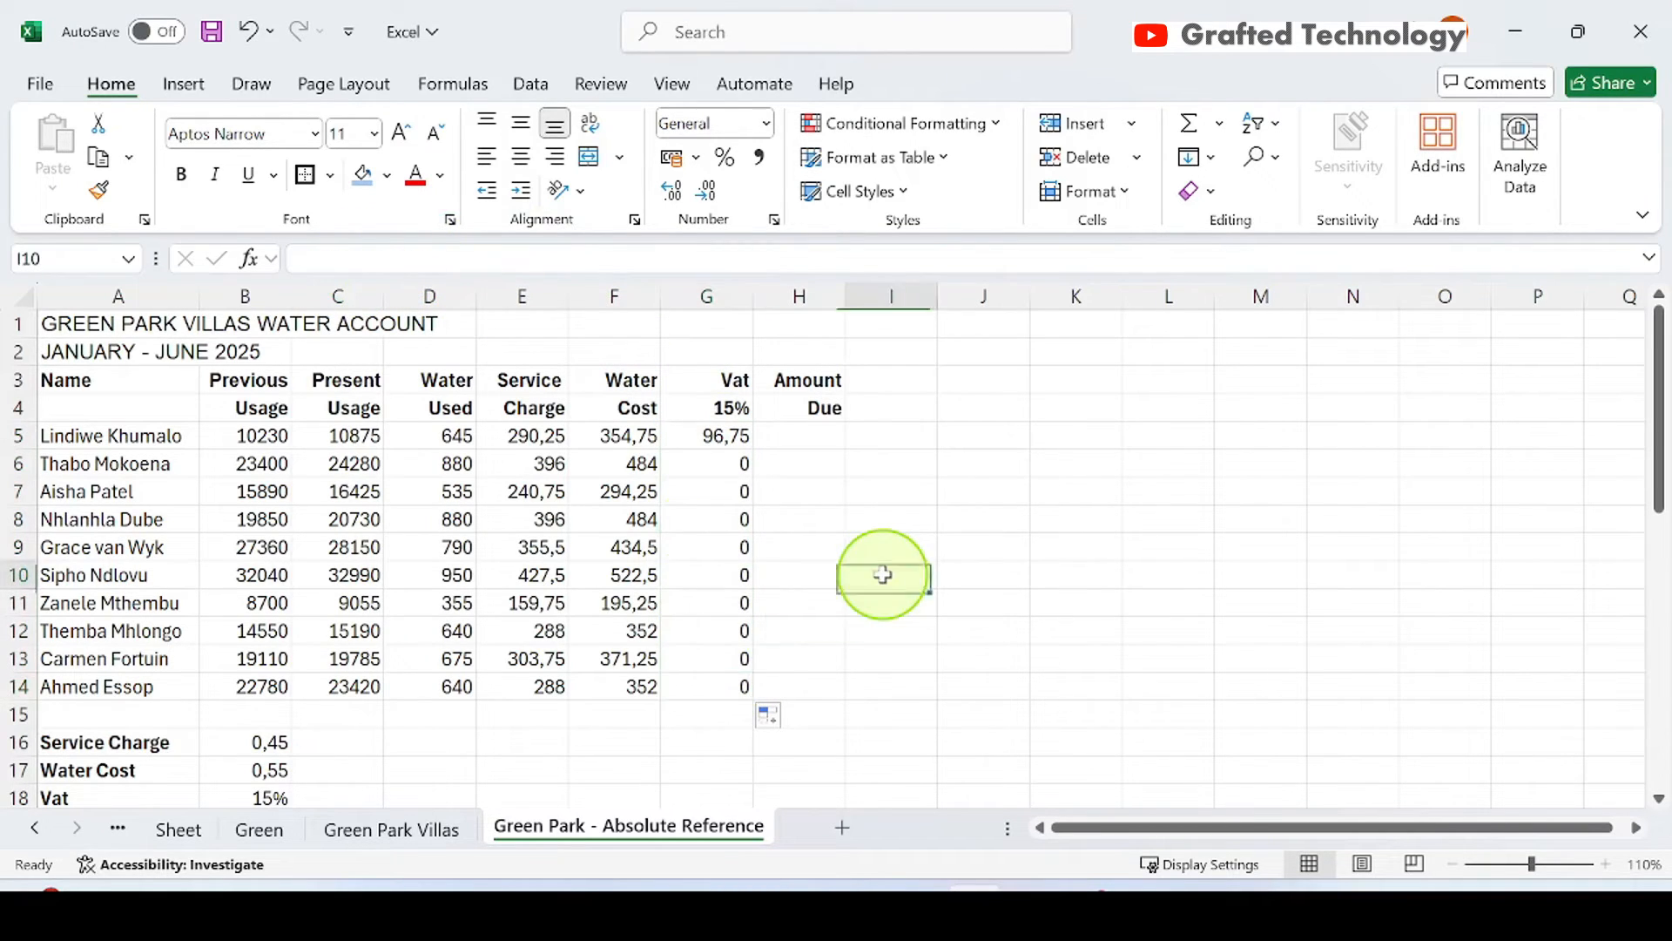
{"action": "left_click_drag", "start_coordinate": [736, 463], "coordinate": [739, 685]}
{"action": "key", "text": "Delete"}
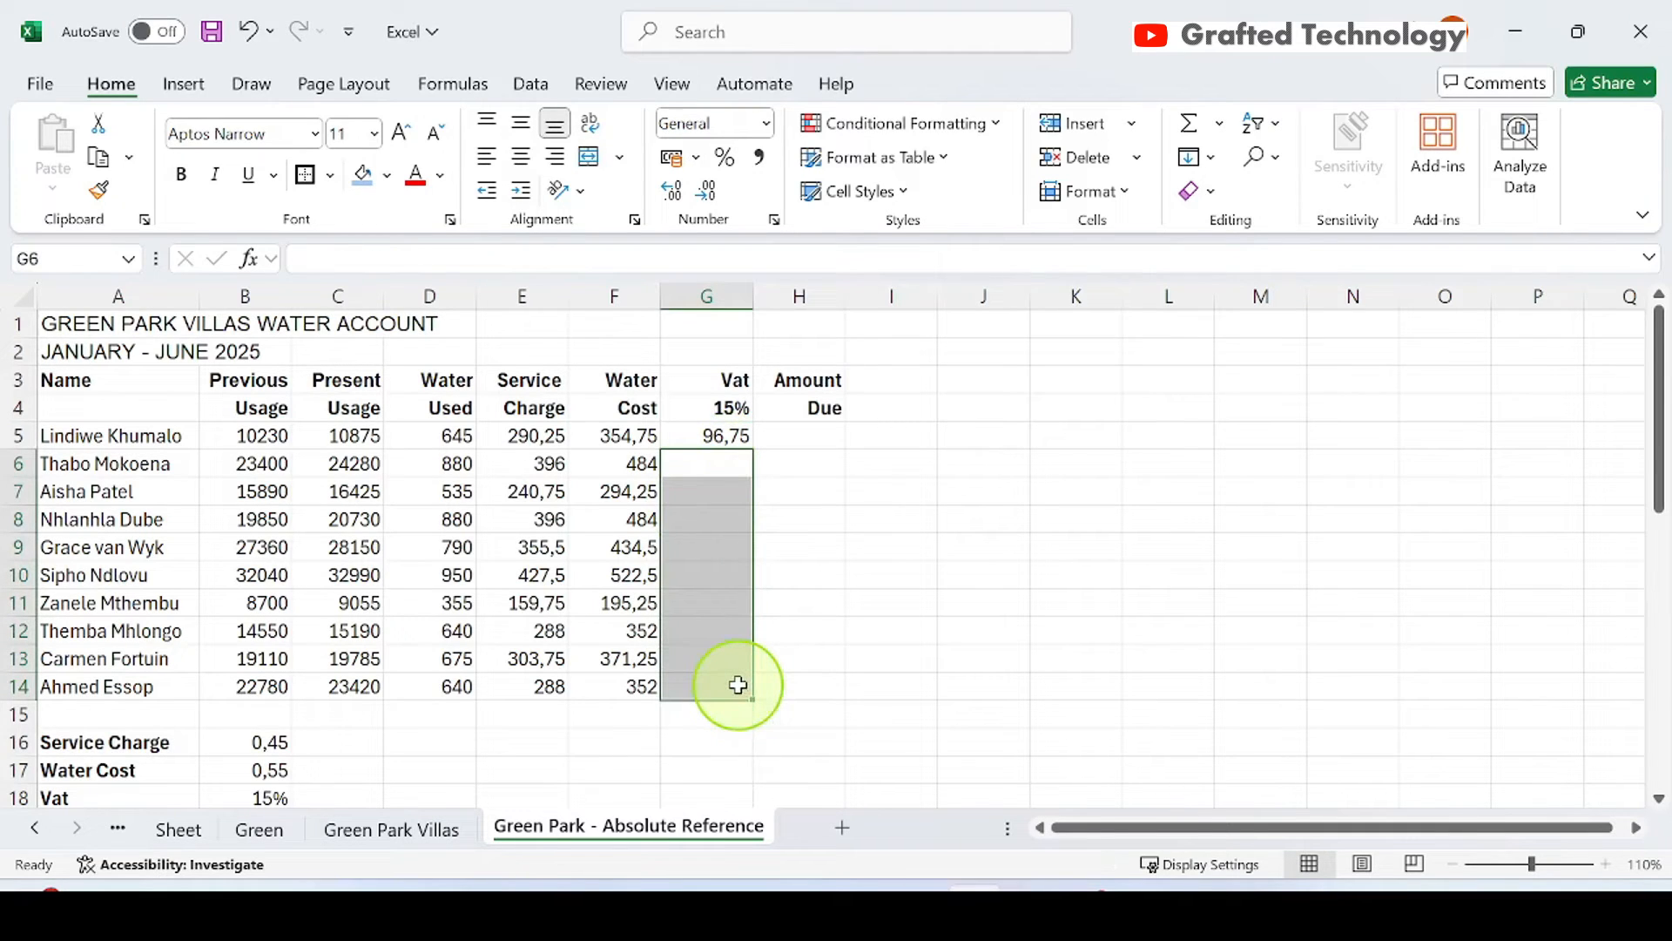
Make the Vat rate reference in G5 absolute so the formula reads =(E5+F5)*$B$18.
{"action": "left_click", "coordinate": [728, 436]}
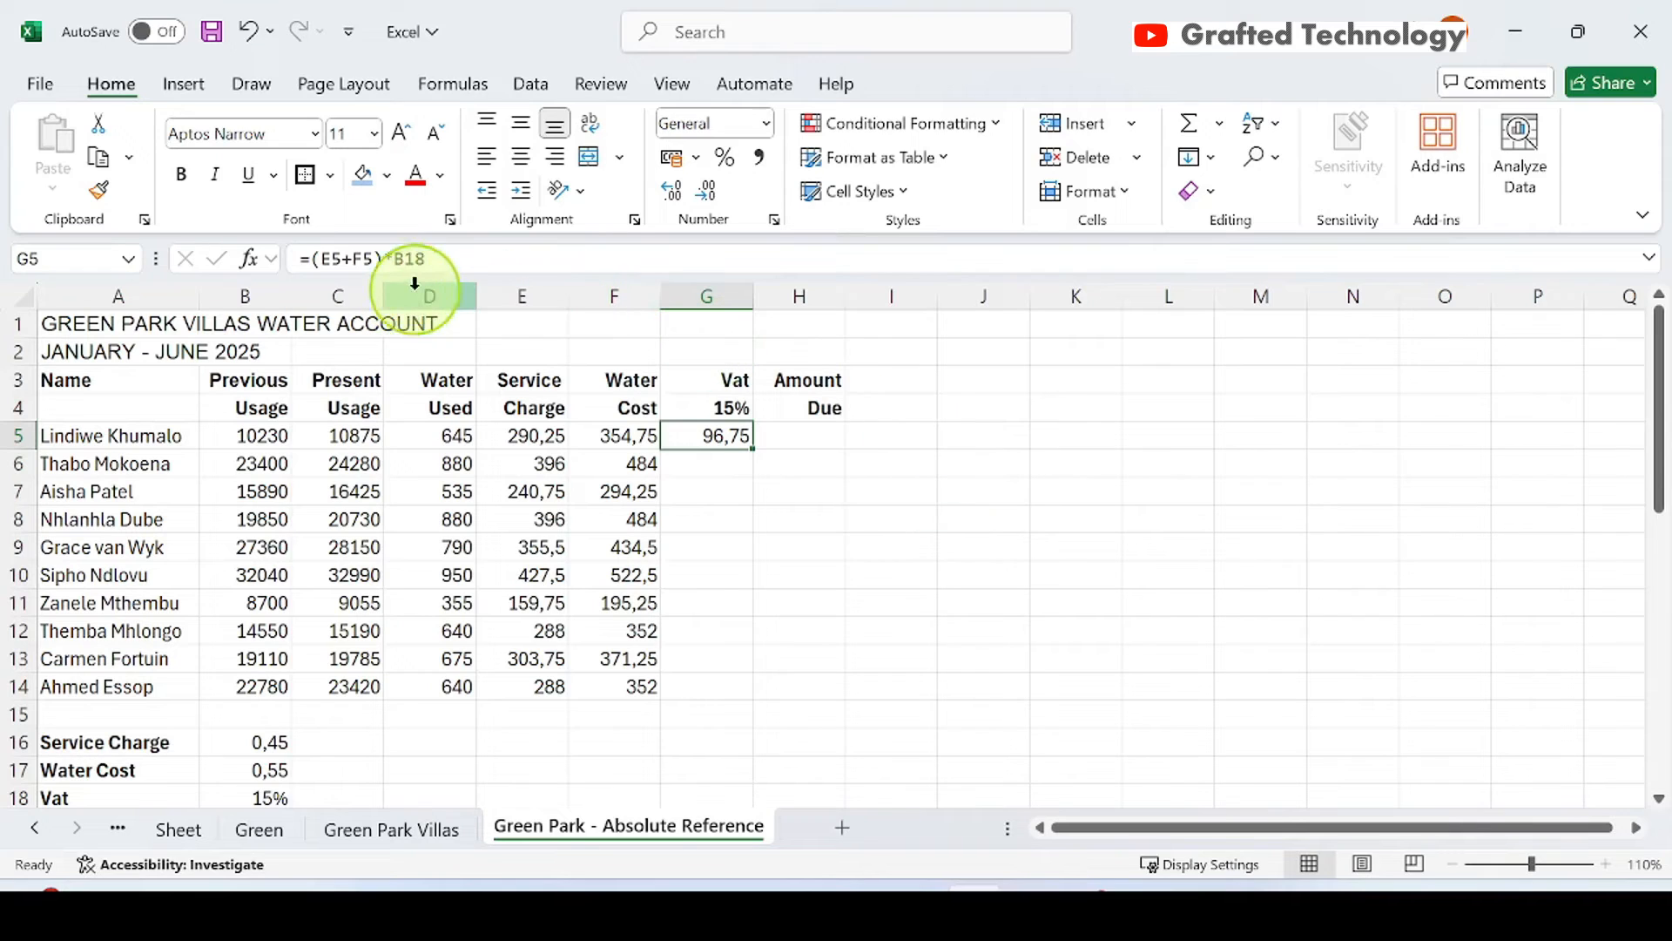
{"action": "left_click", "coordinate": [392, 258]}
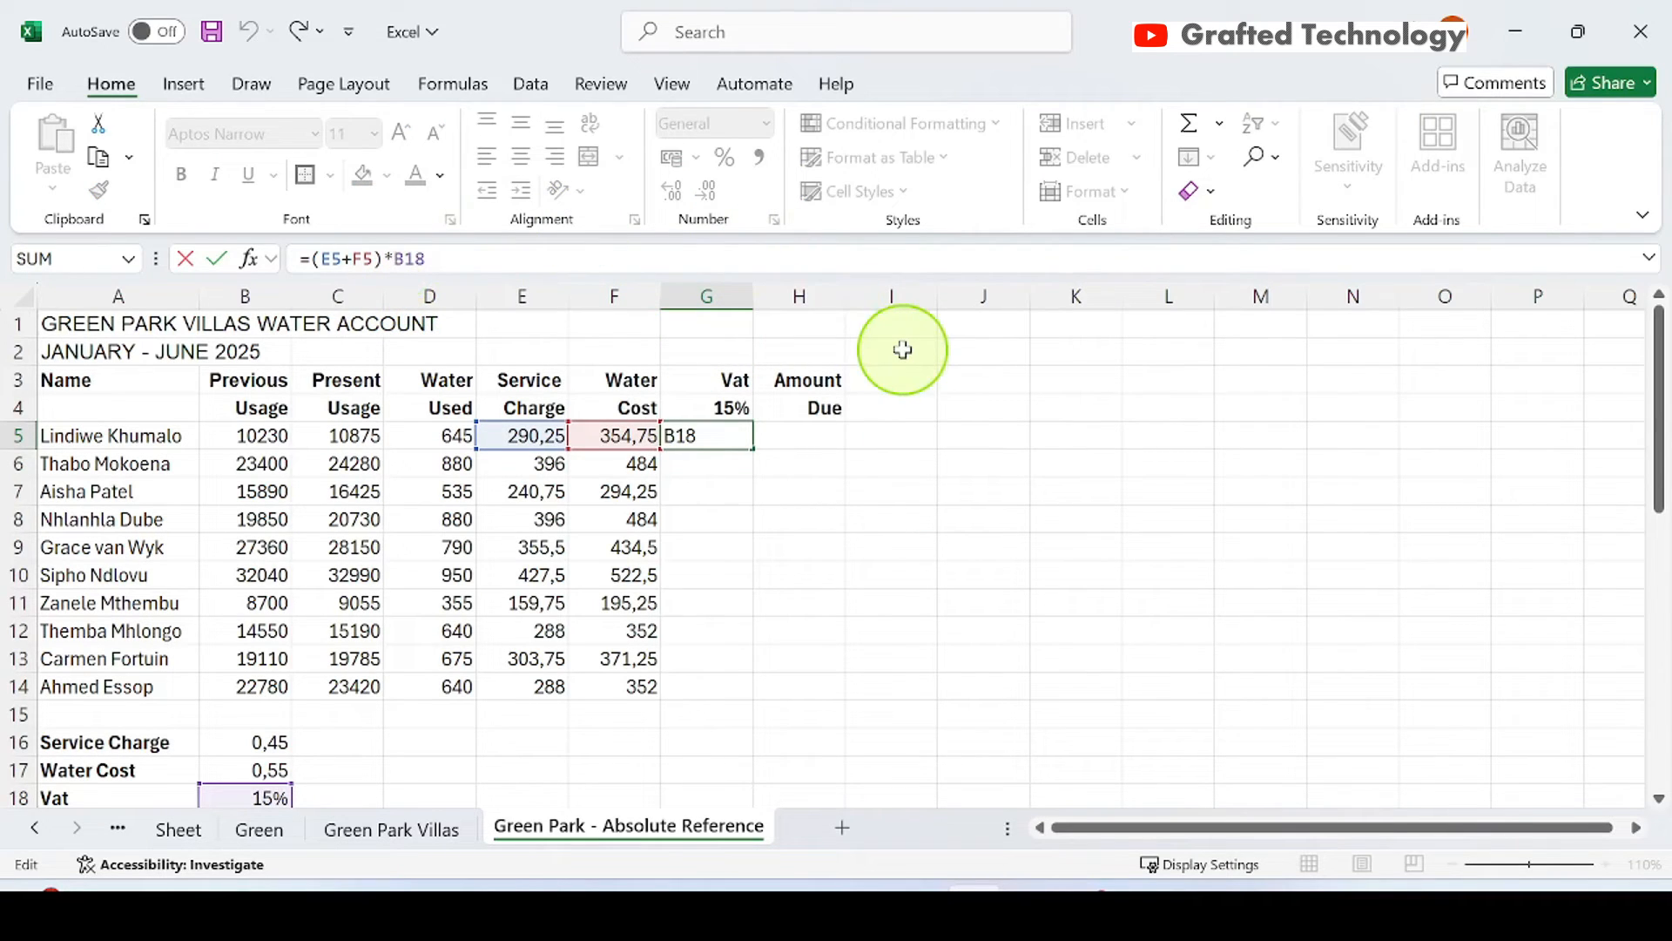
{"action": "type", "text": "$"}
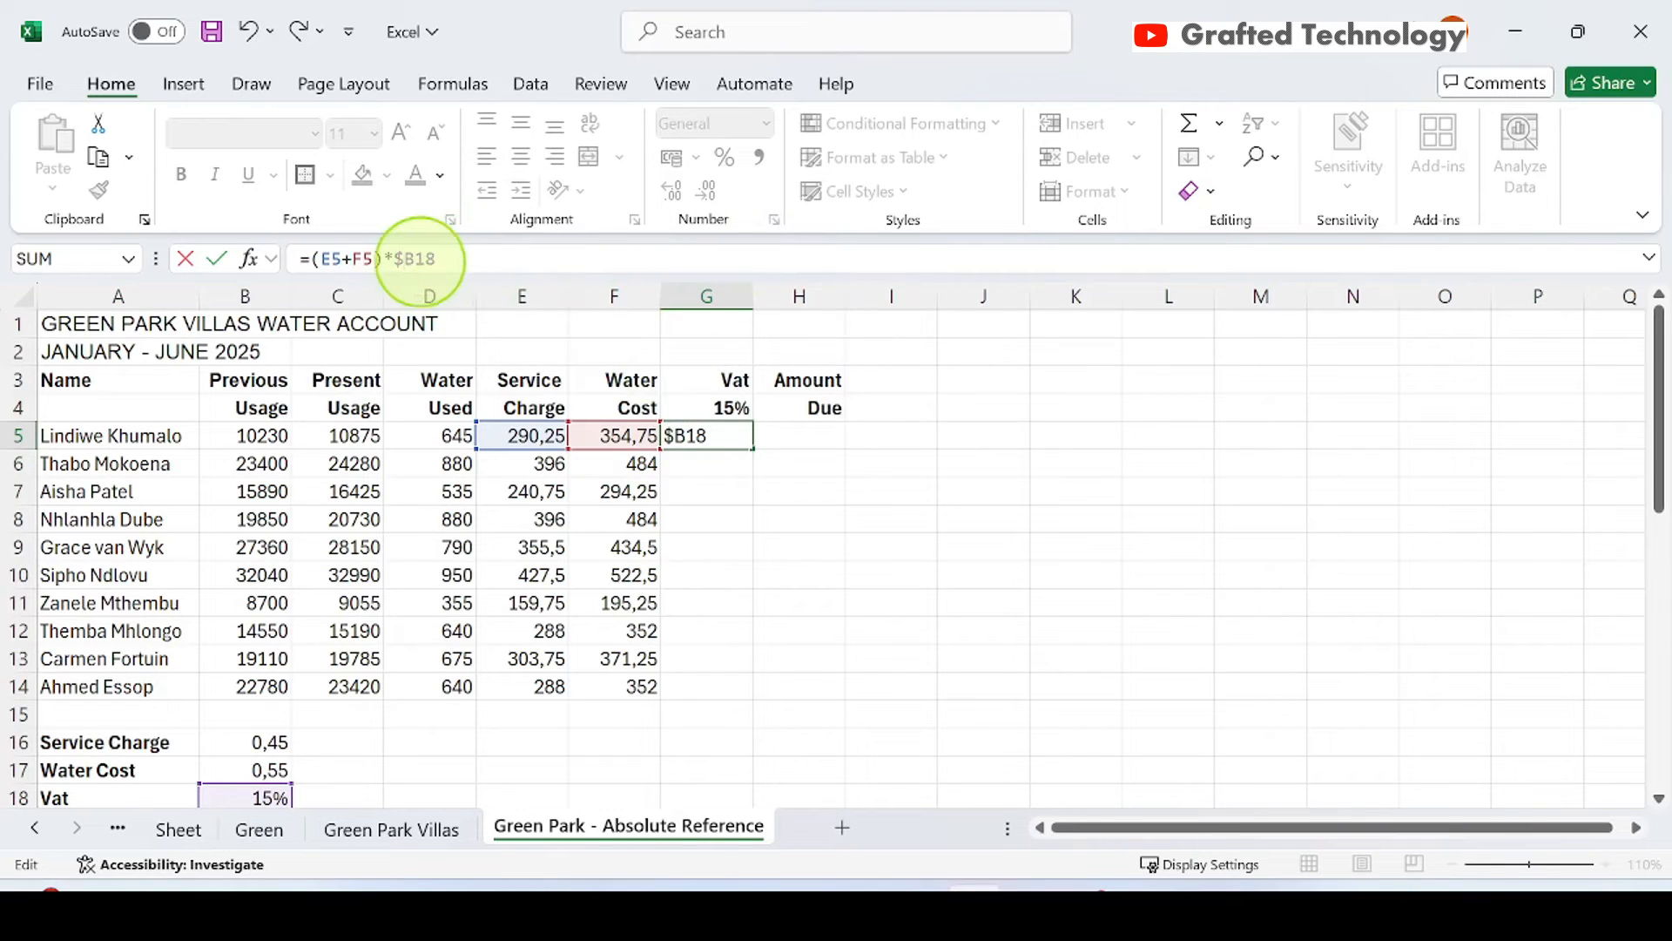
{"action": "left_click", "coordinate": [418, 259]}
{"action": "type", "text": "$"}
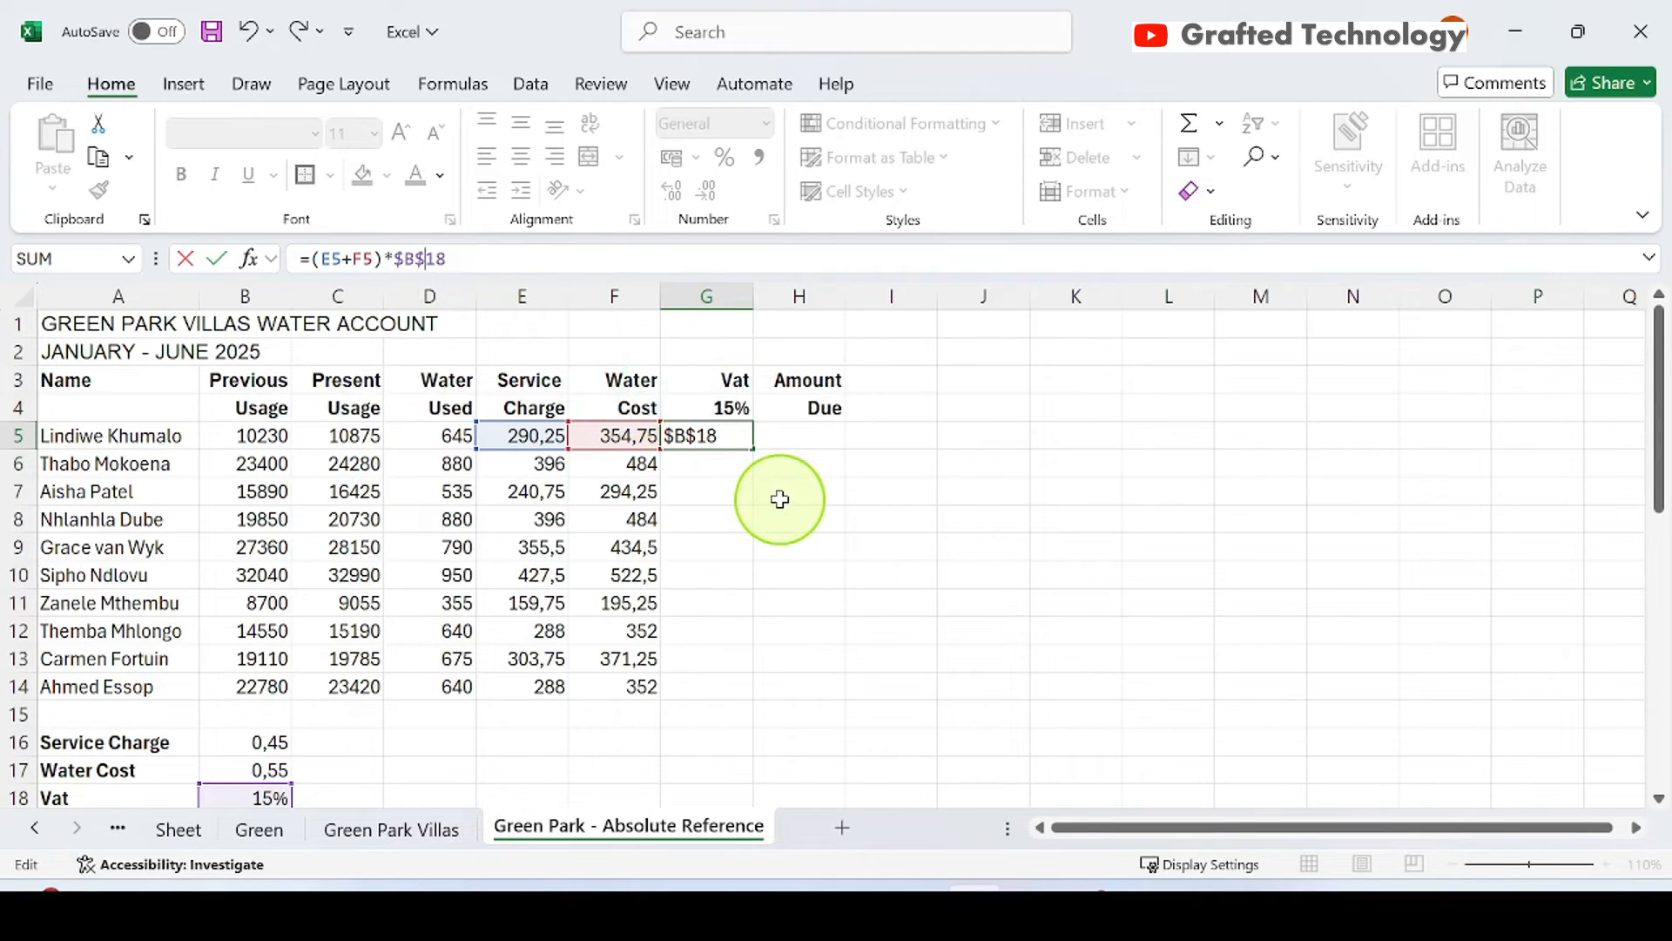
{"action": "key", "text": "Return"}
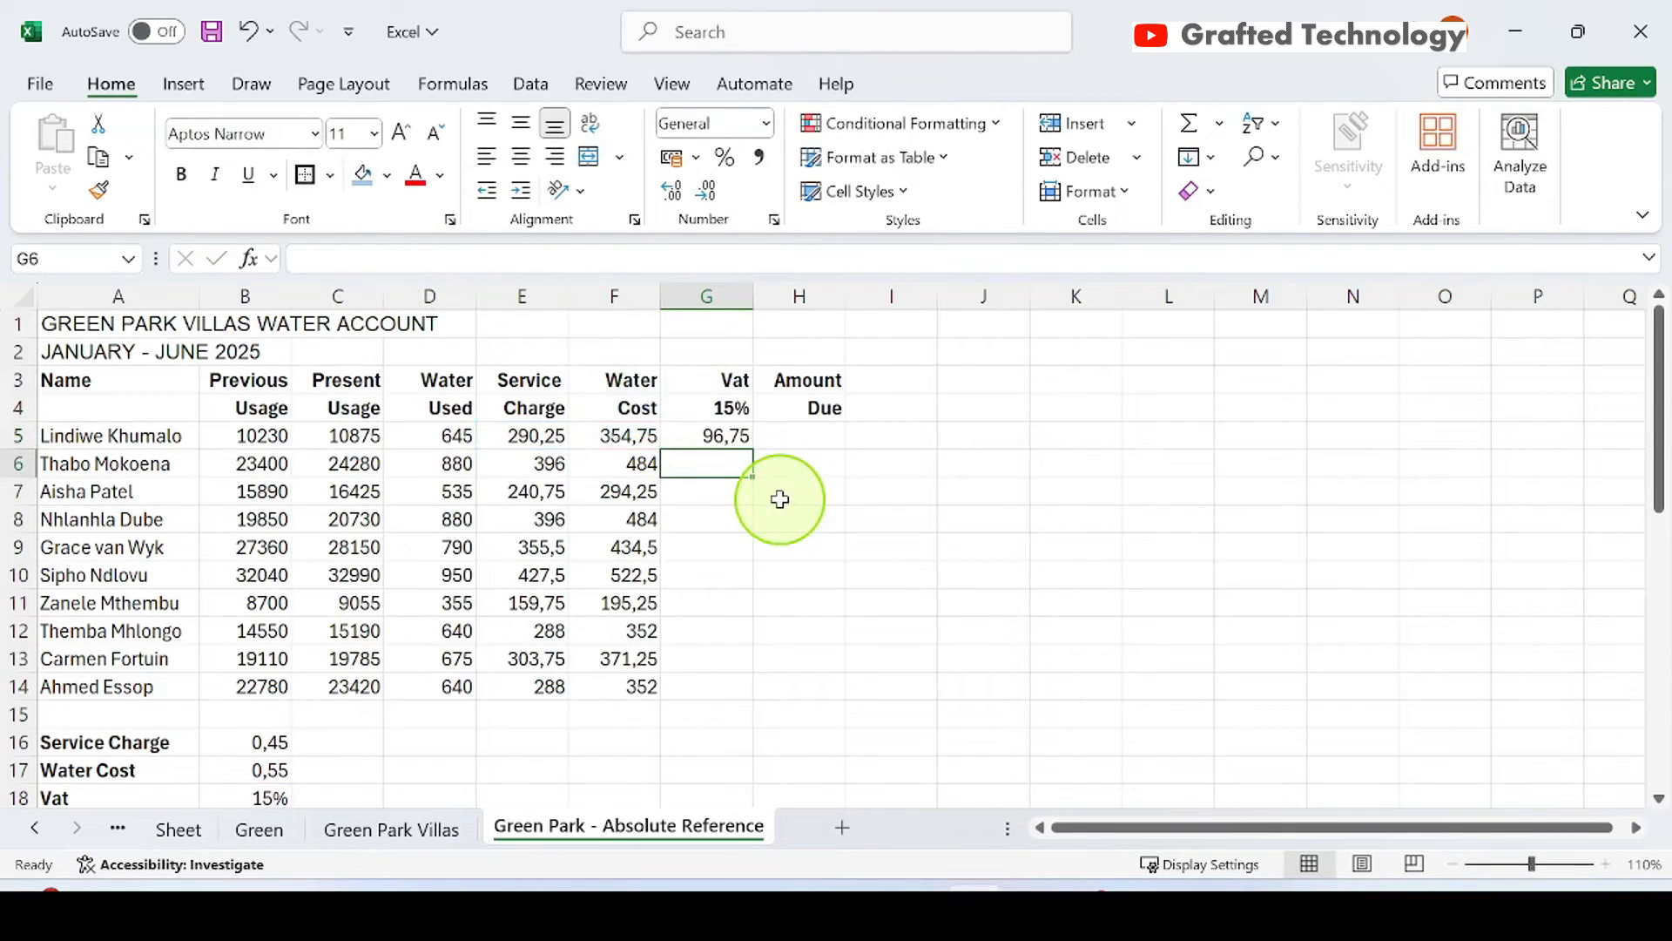
Fill the Vat formula with the absolute rate reference from G5 down to G13.
{"action": "left_click", "coordinate": [720, 436]}
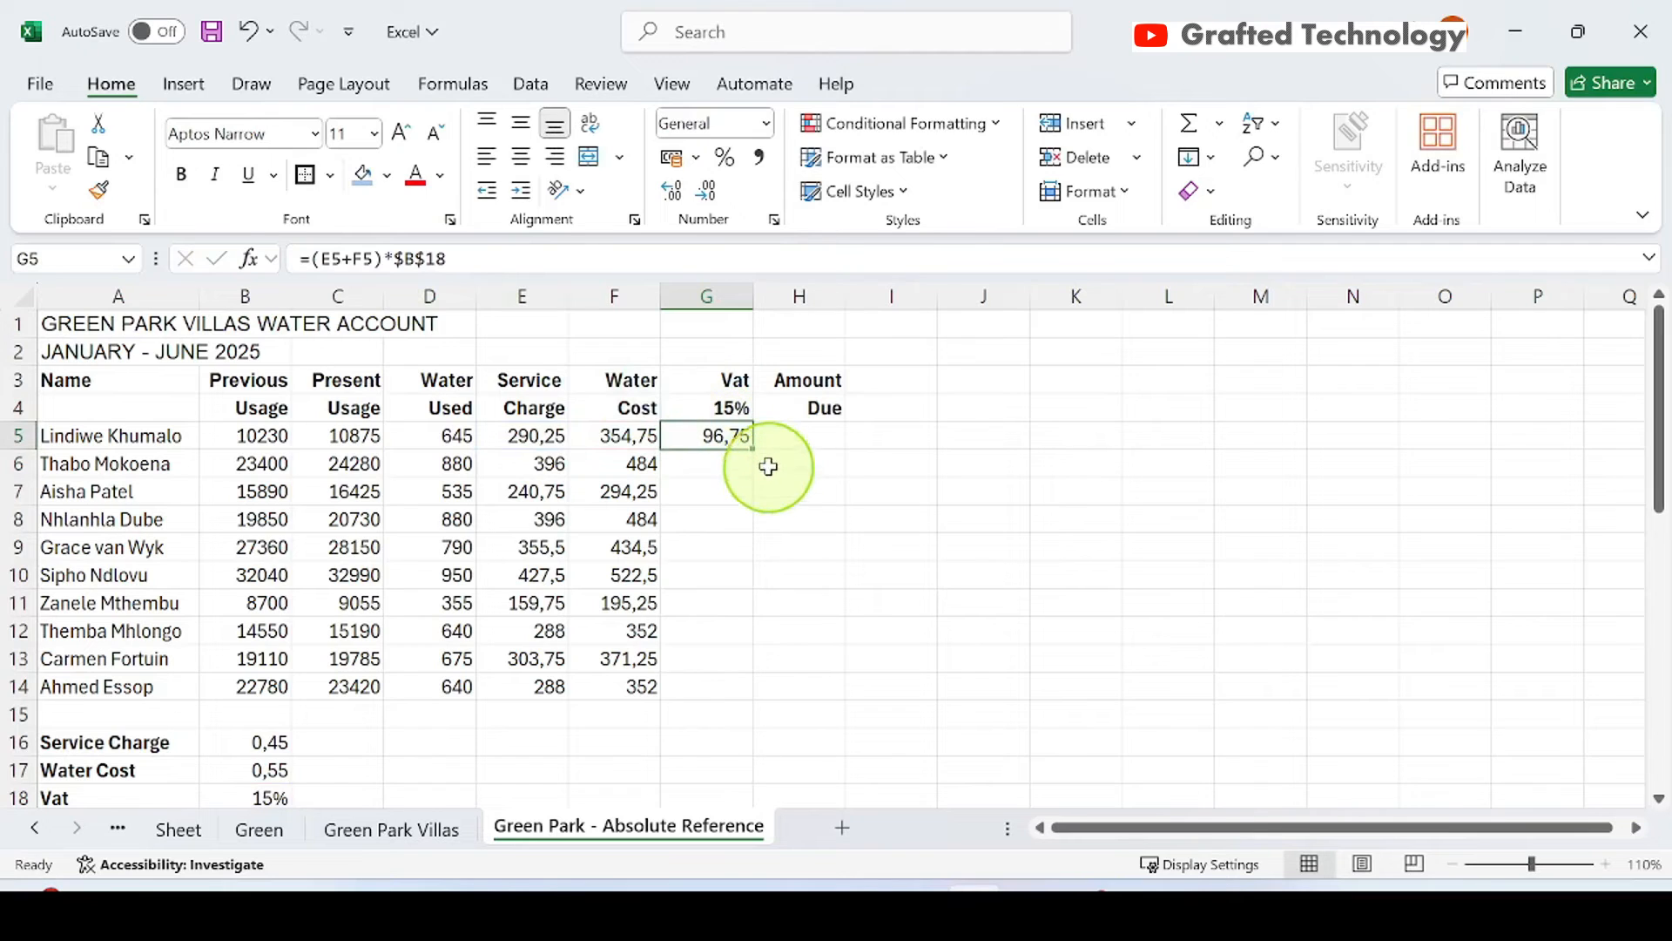
{"action": "left_click_drag", "start_coordinate": [753, 448], "coordinate": [735, 683]}
{"action": "left_click", "coordinate": [983, 603]}
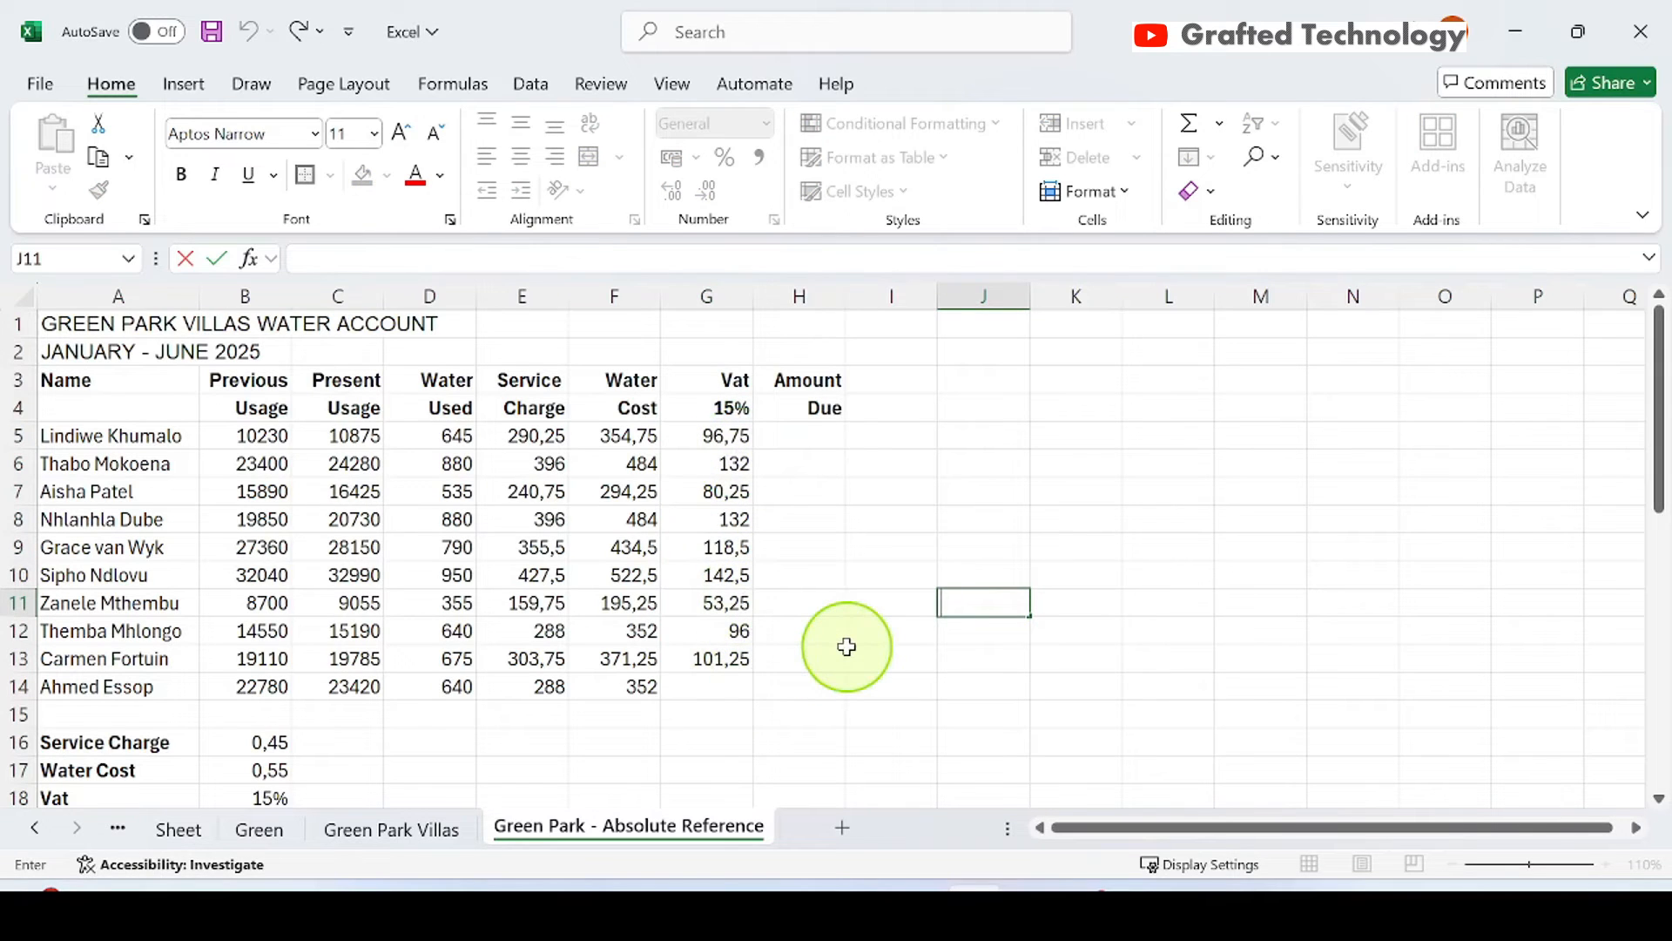
{"action": "left_click", "coordinate": [982, 465]}
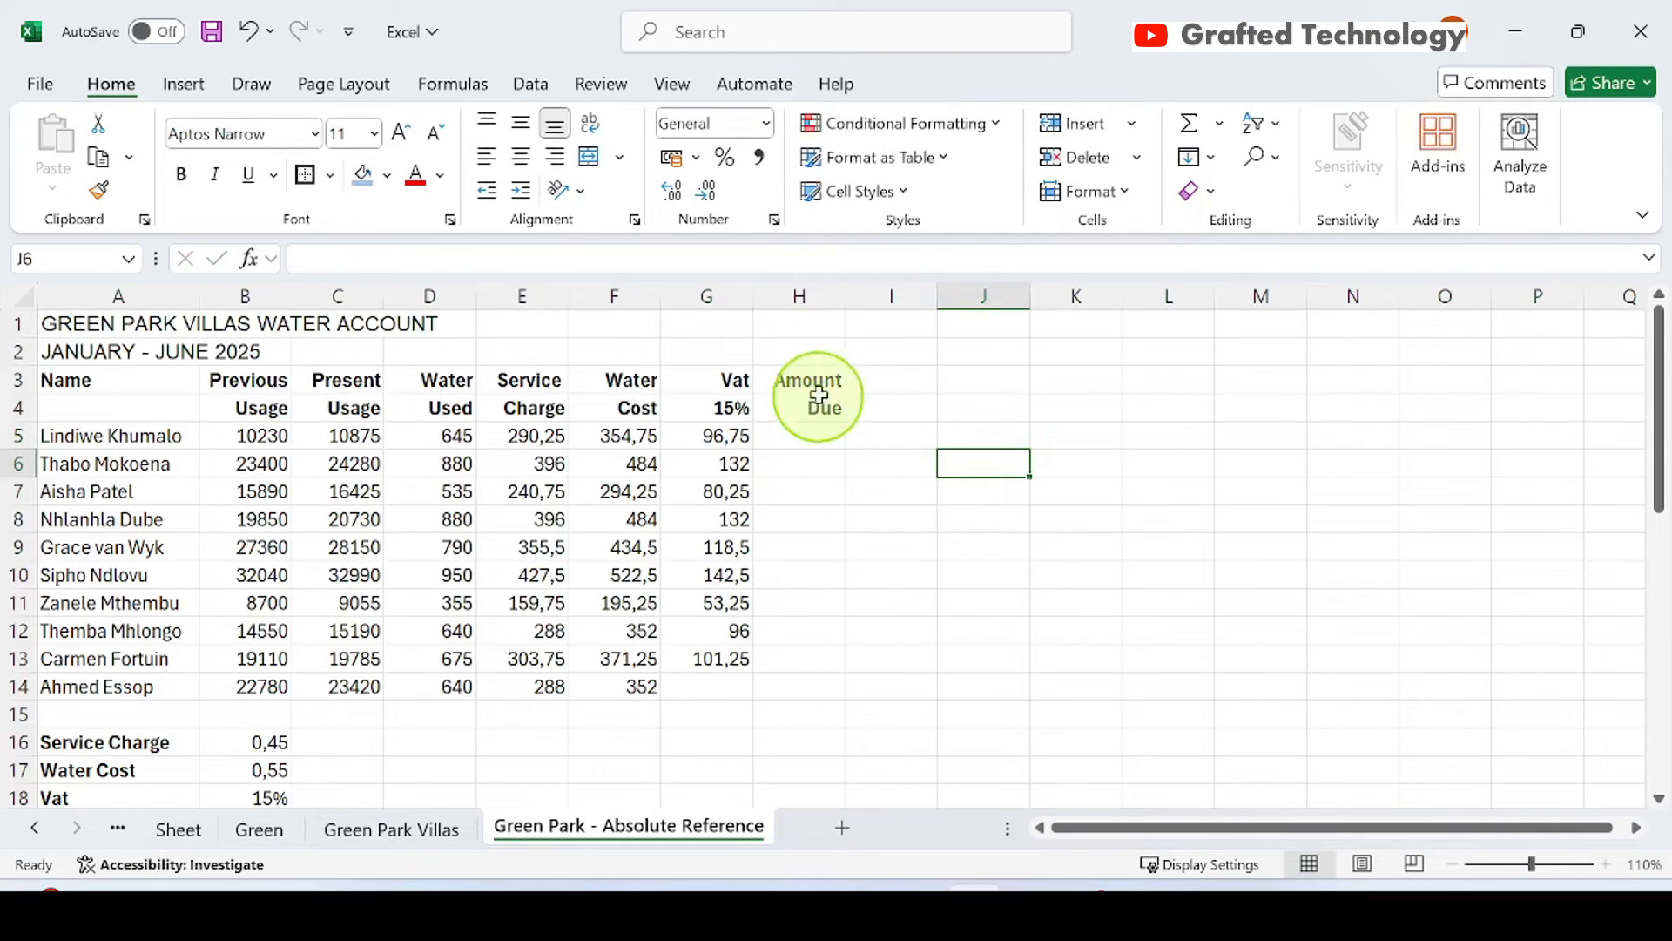
Try calculating the Amount Due in H5 by adding the three charges with =E5+F5+G5, and clear the cell.
{"action": "left_click", "coordinate": [809, 441]}
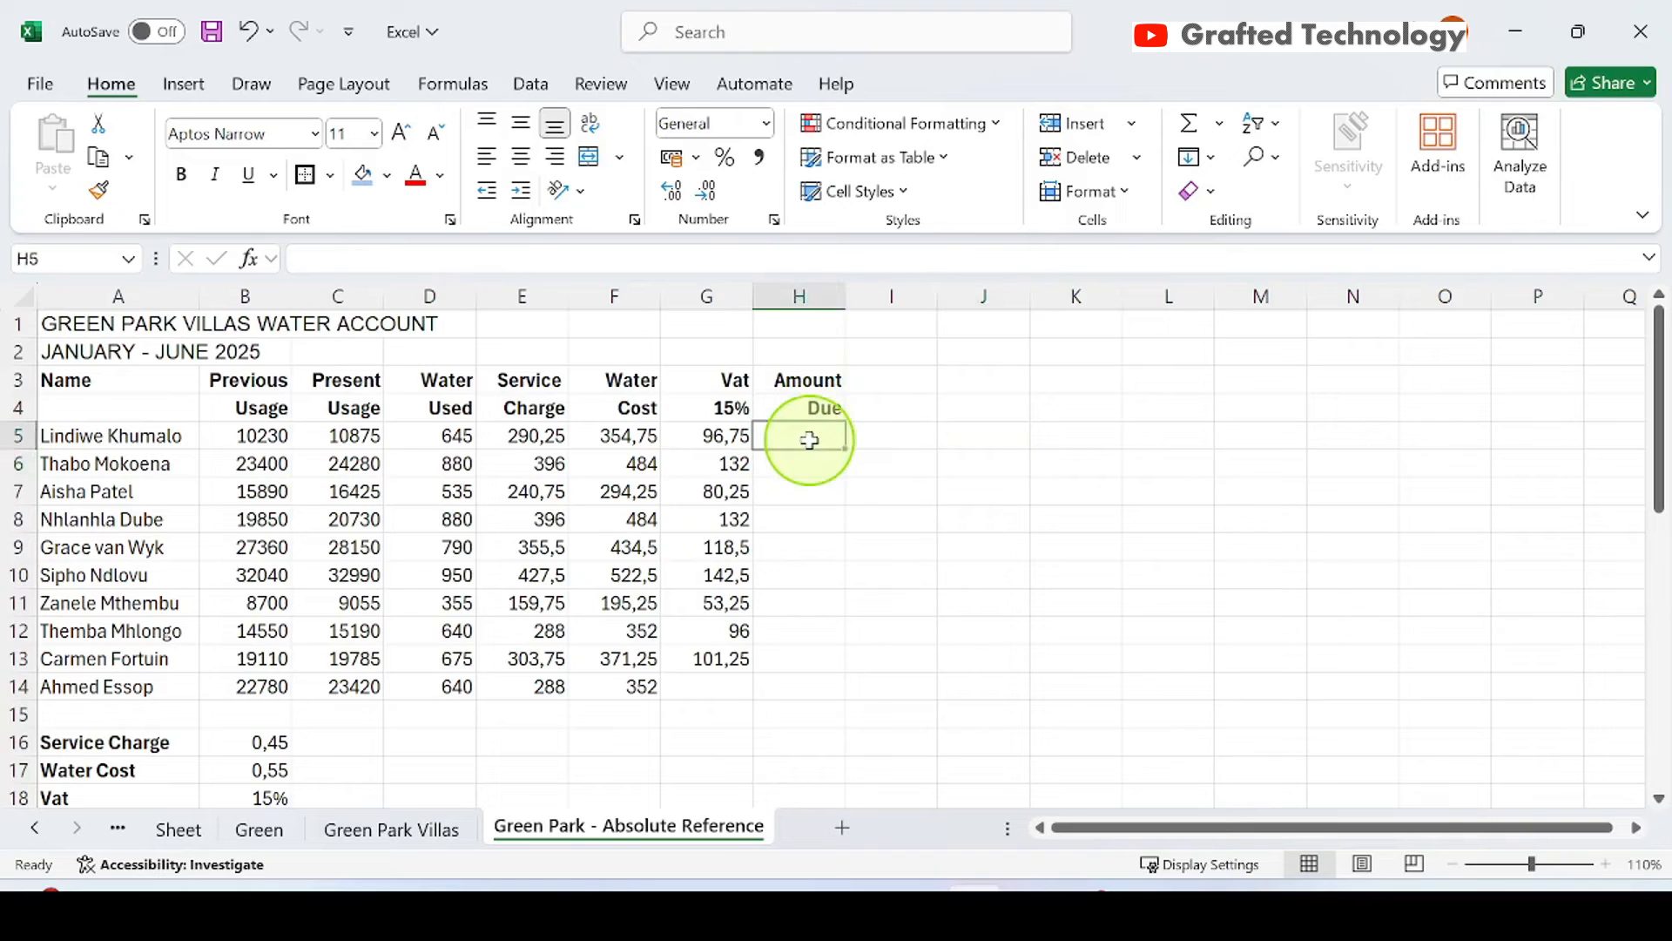
{"action": "type", "text": "="}
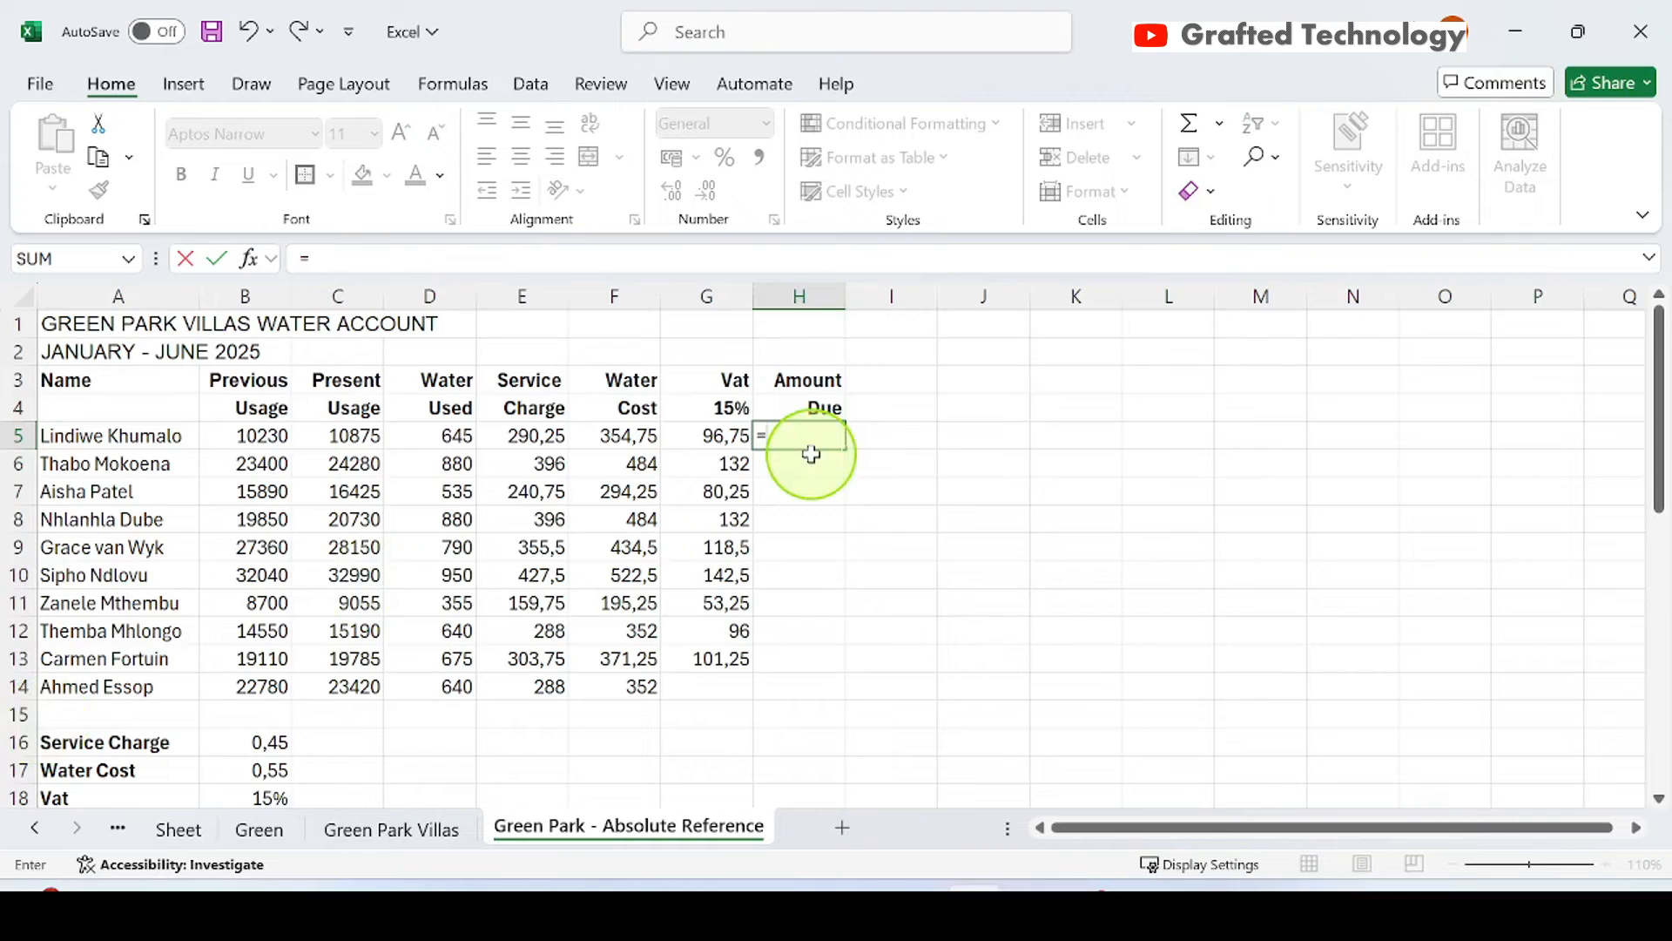
{"action": "left_click", "coordinate": [520, 438]}
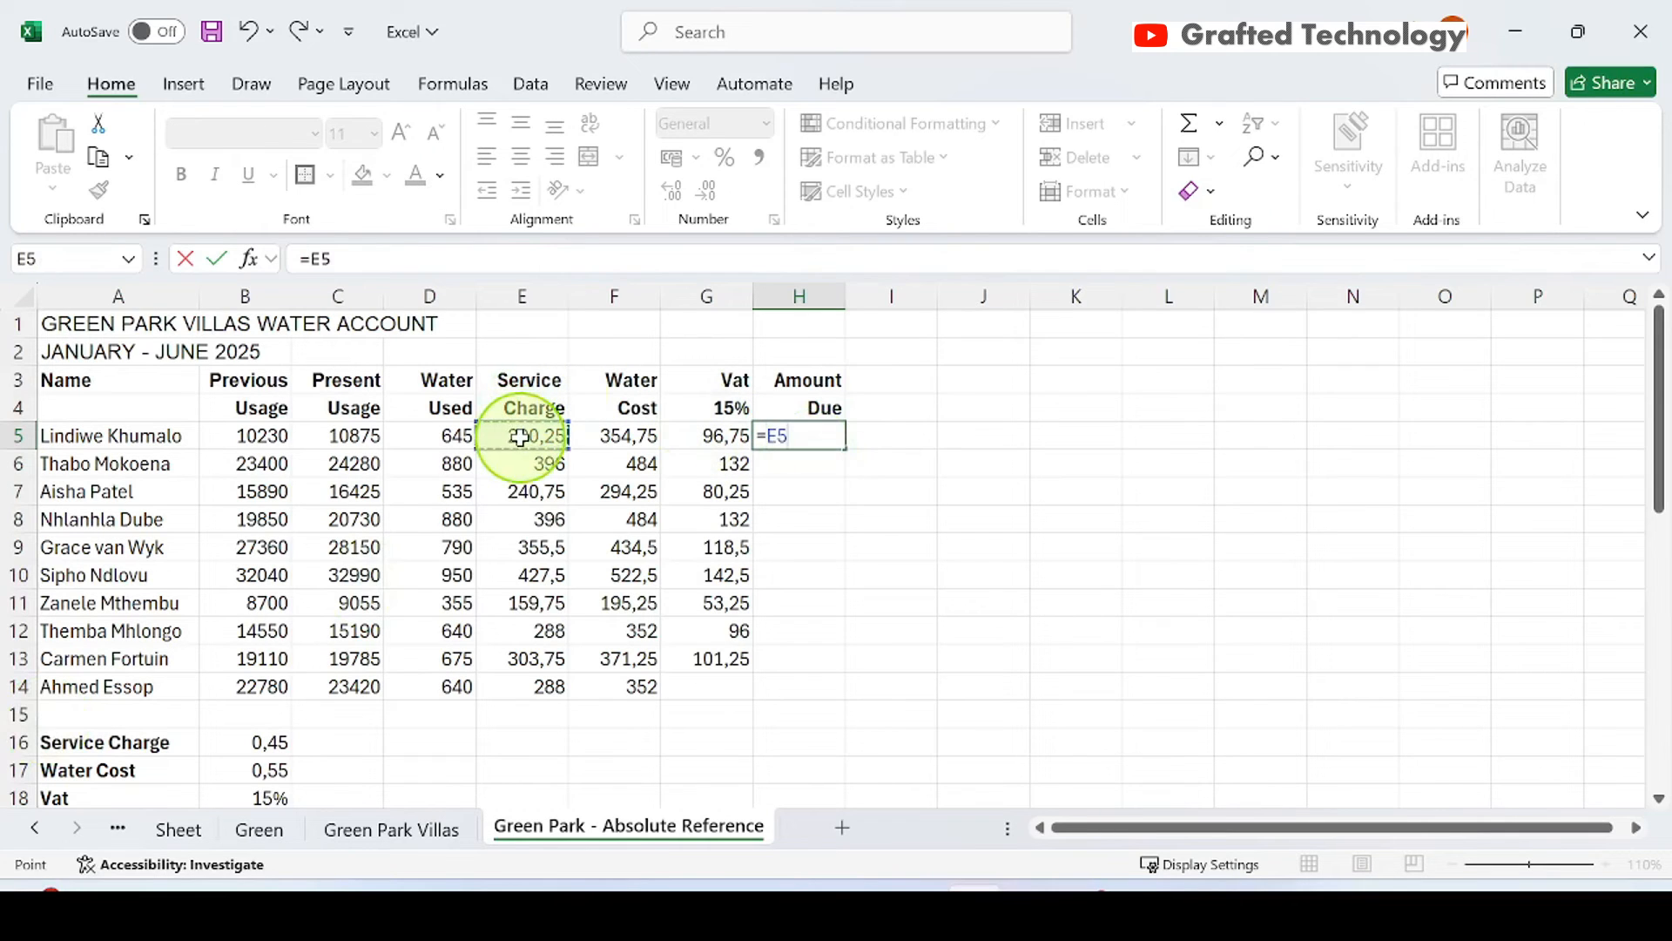
{"action": "type", "text": "+"}
{"action": "left_click", "coordinate": [640, 438]}
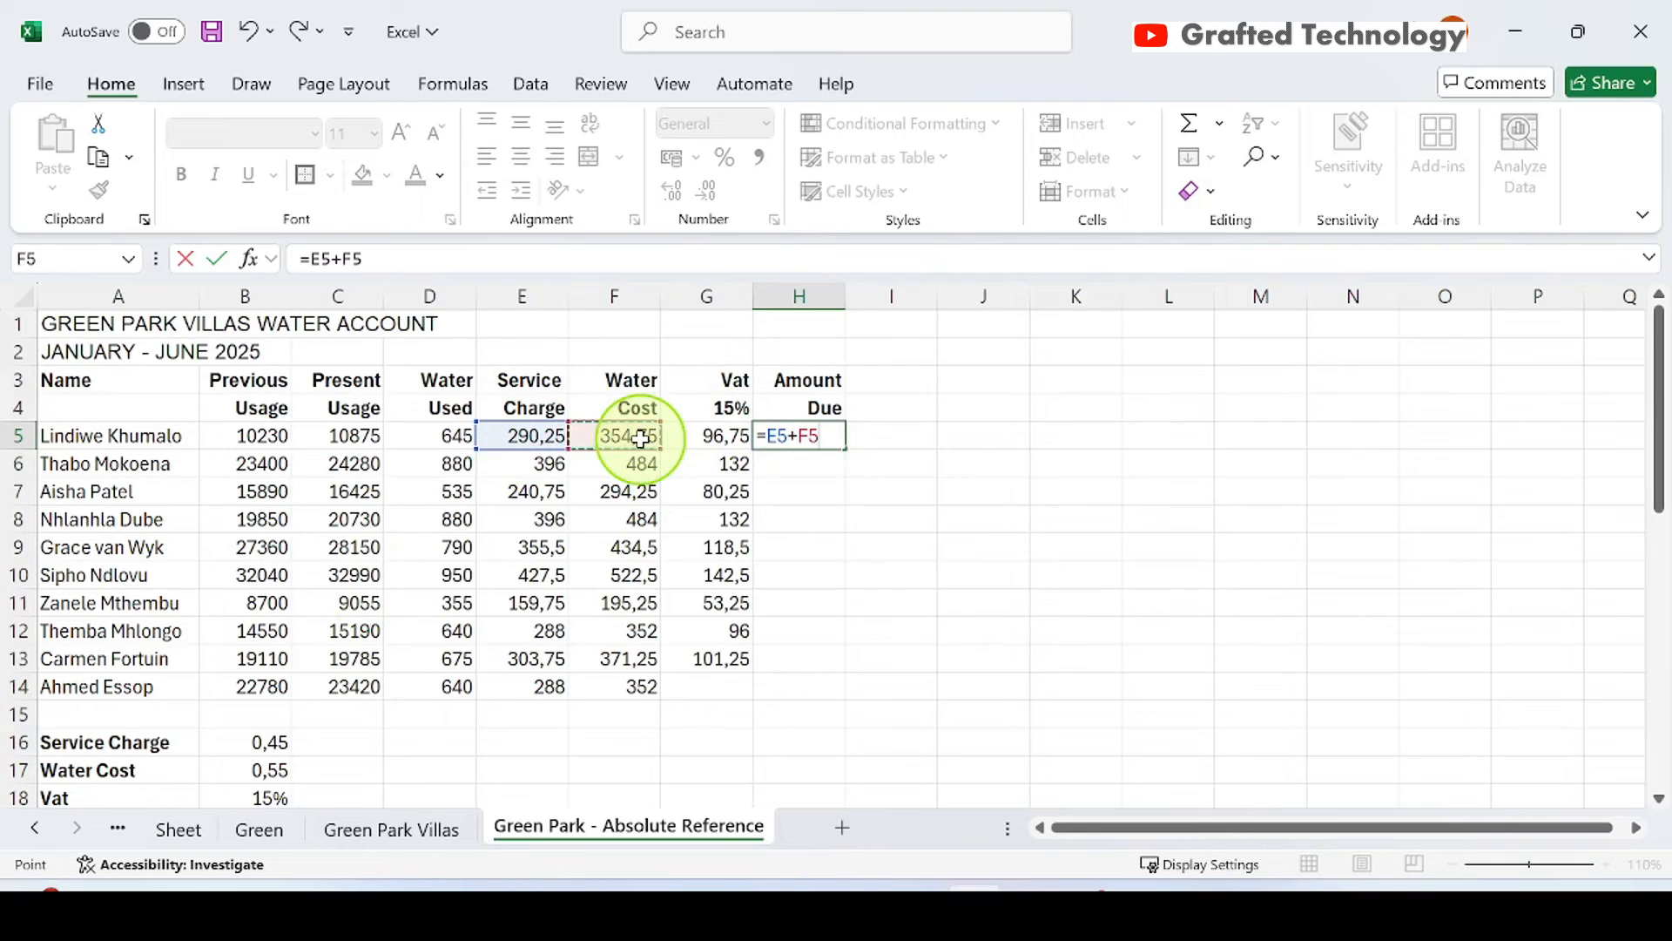
{"action": "type", "text": "+"}
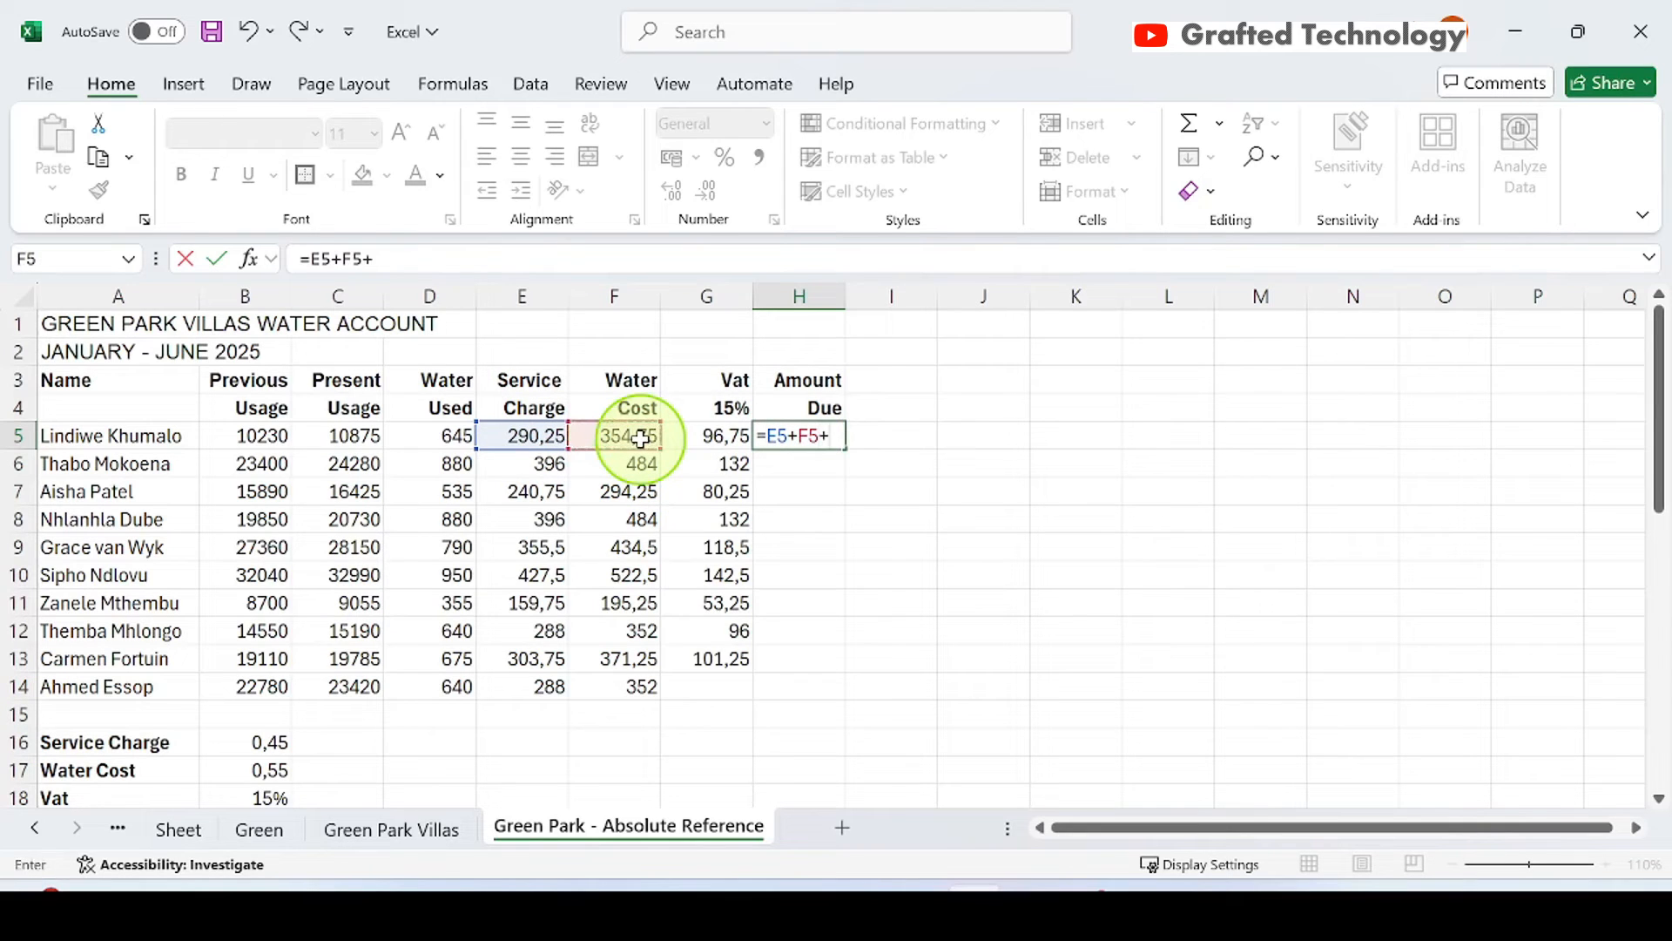
{"action": "left_click", "coordinate": [685, 442]}
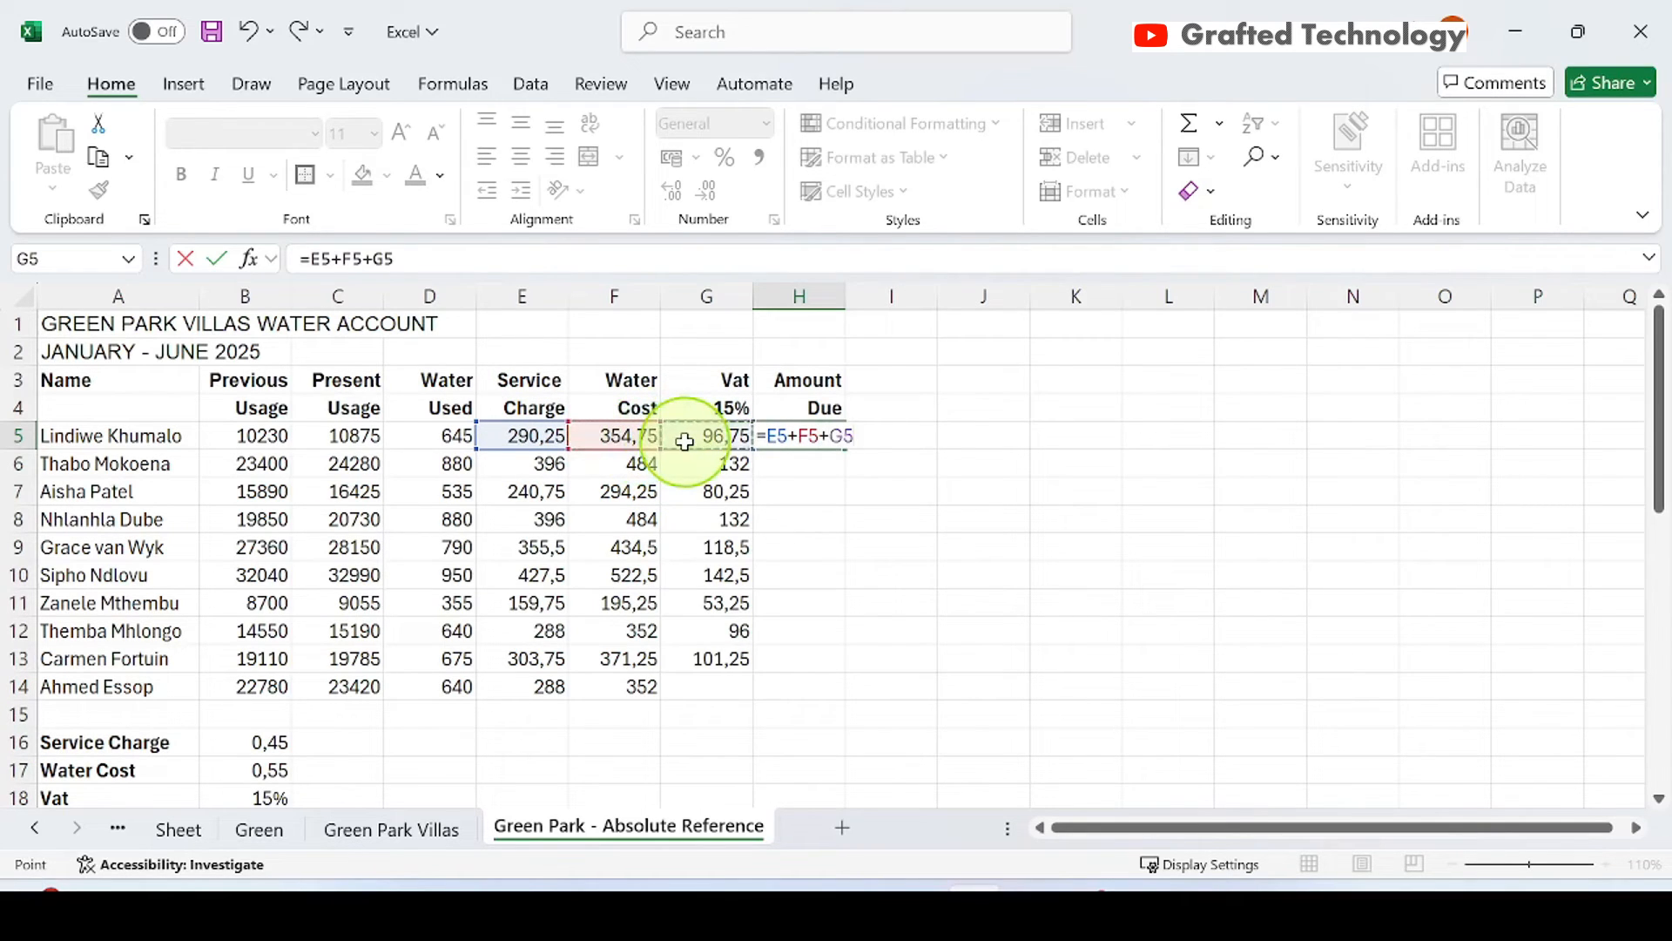
{"action": "key", "text": "Return"}
{"action": "left_click", "coordinate": [780, 438]}
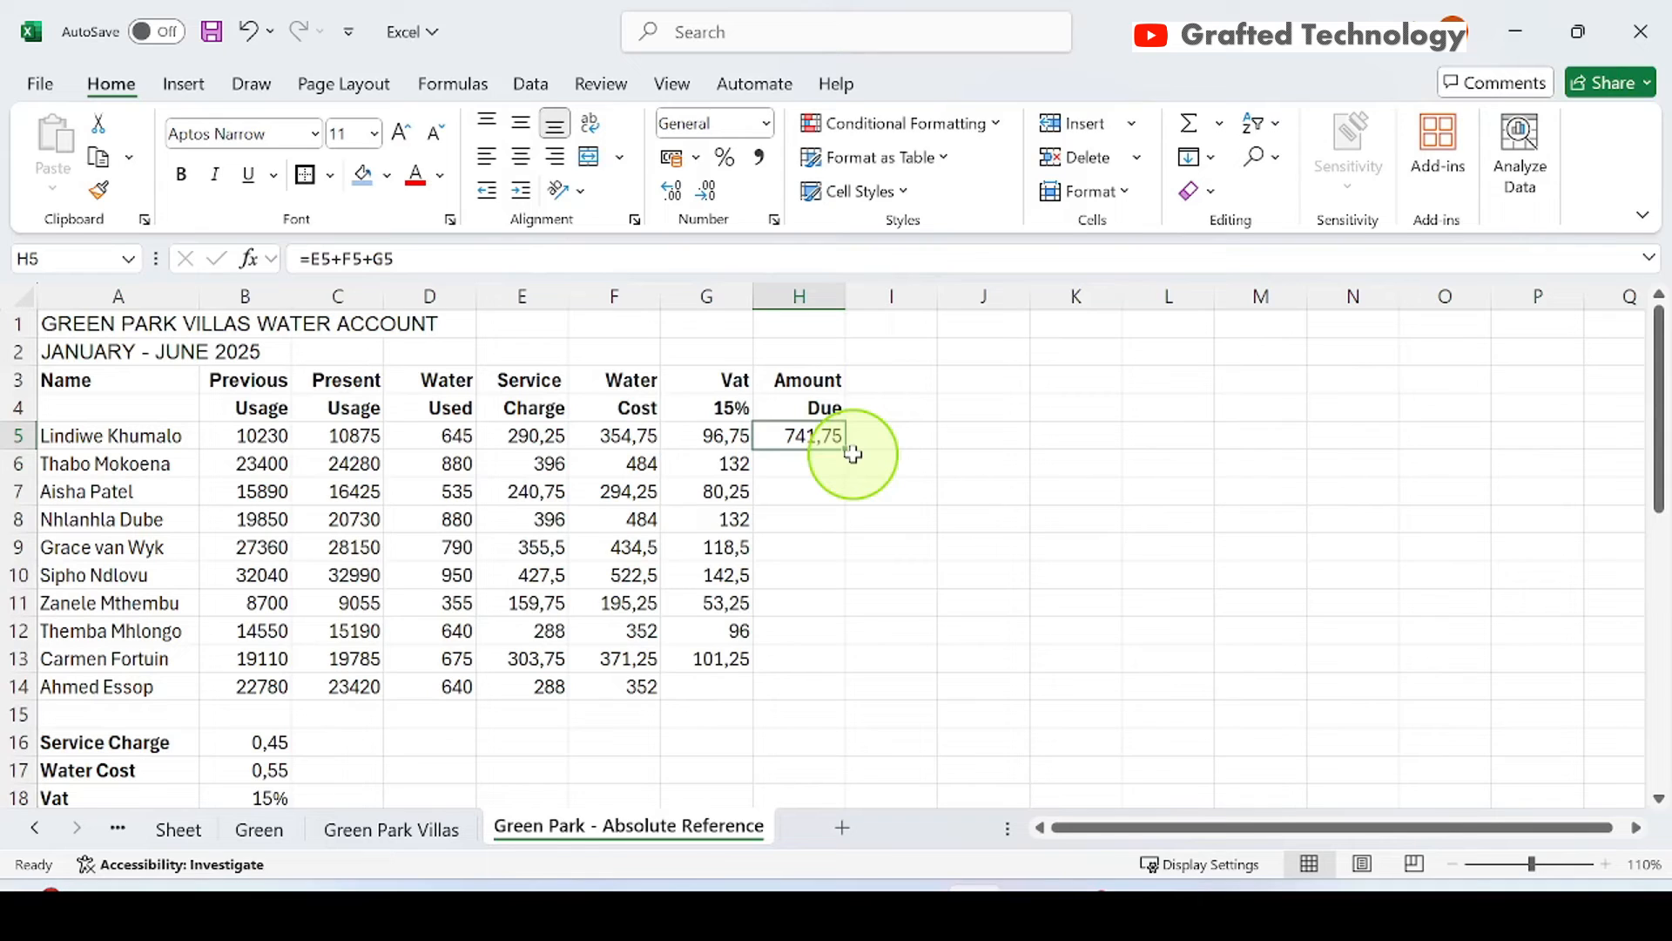
{"action": "key", "text": "Delete"}
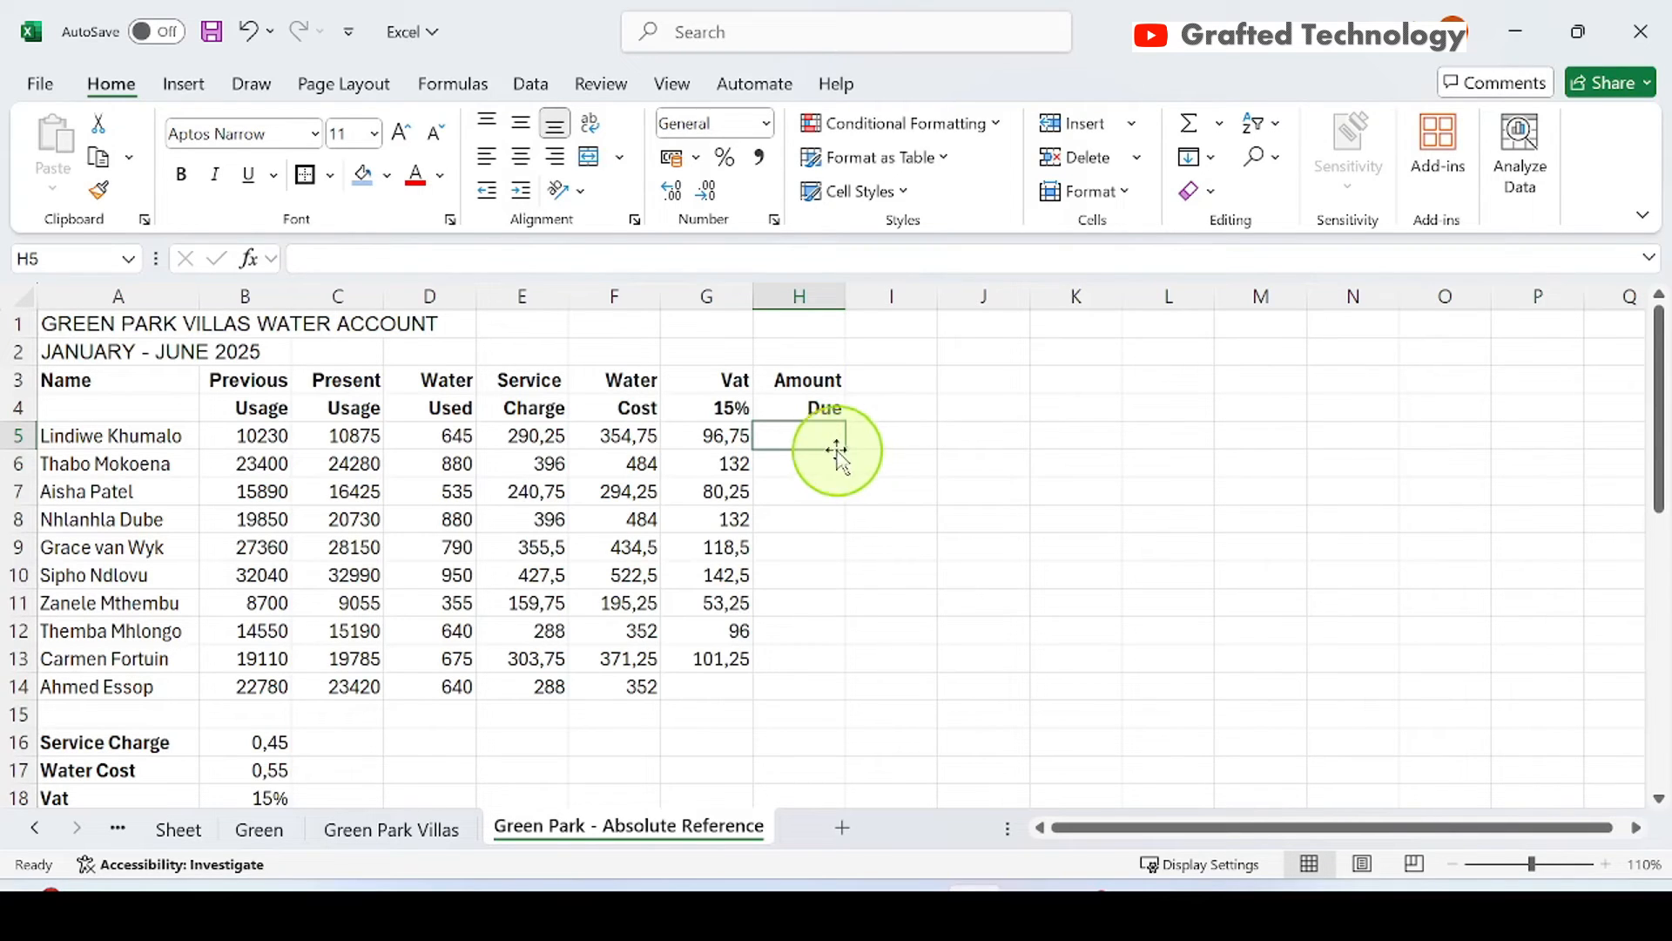
Calculate the Amount Due in H5 with =SUM(E5:G5) and fill the formula down to H14.
{"action": "type", "text": "="}
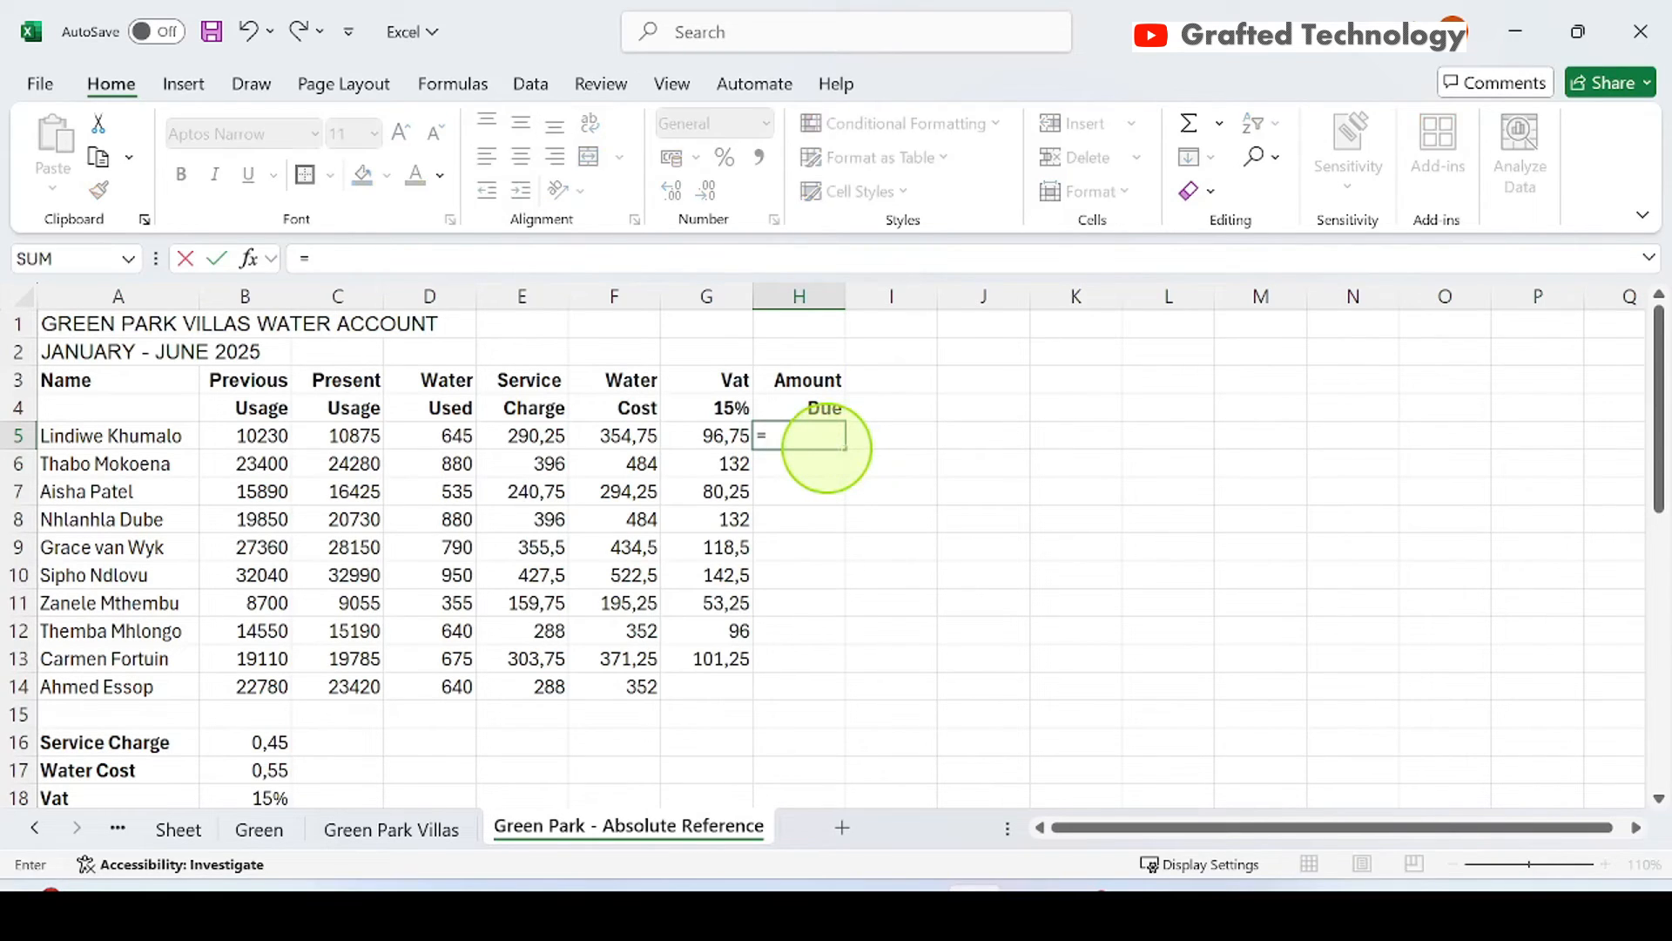
{"action": "type", "text": "S"}
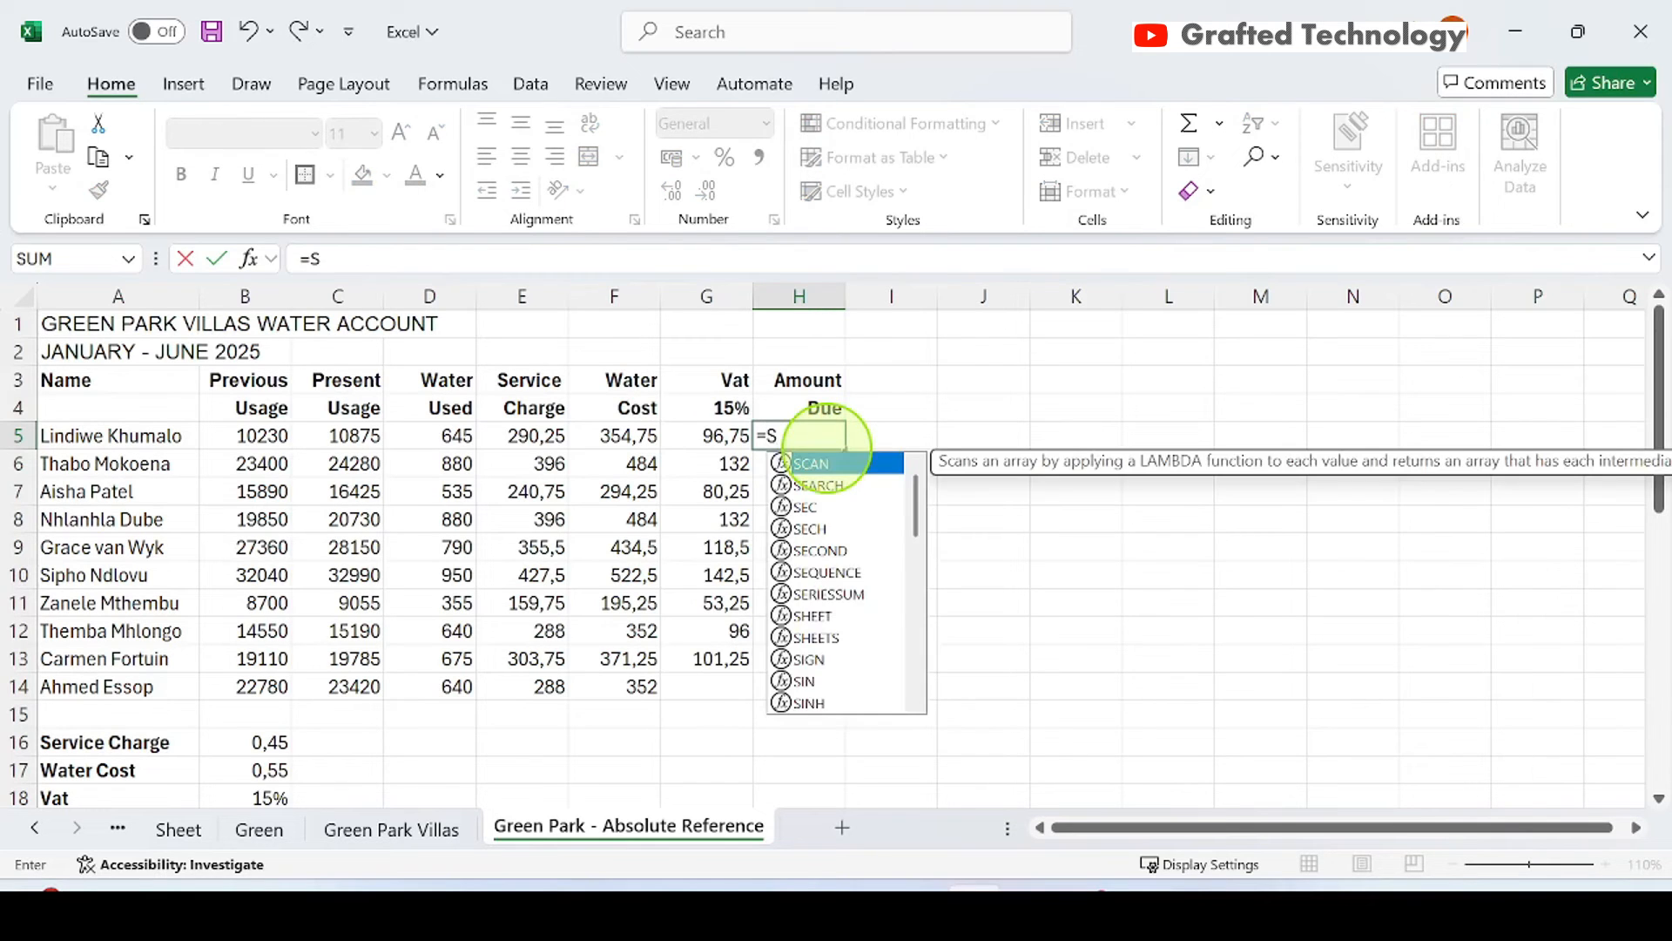
{"action": "type", "text": "U"}
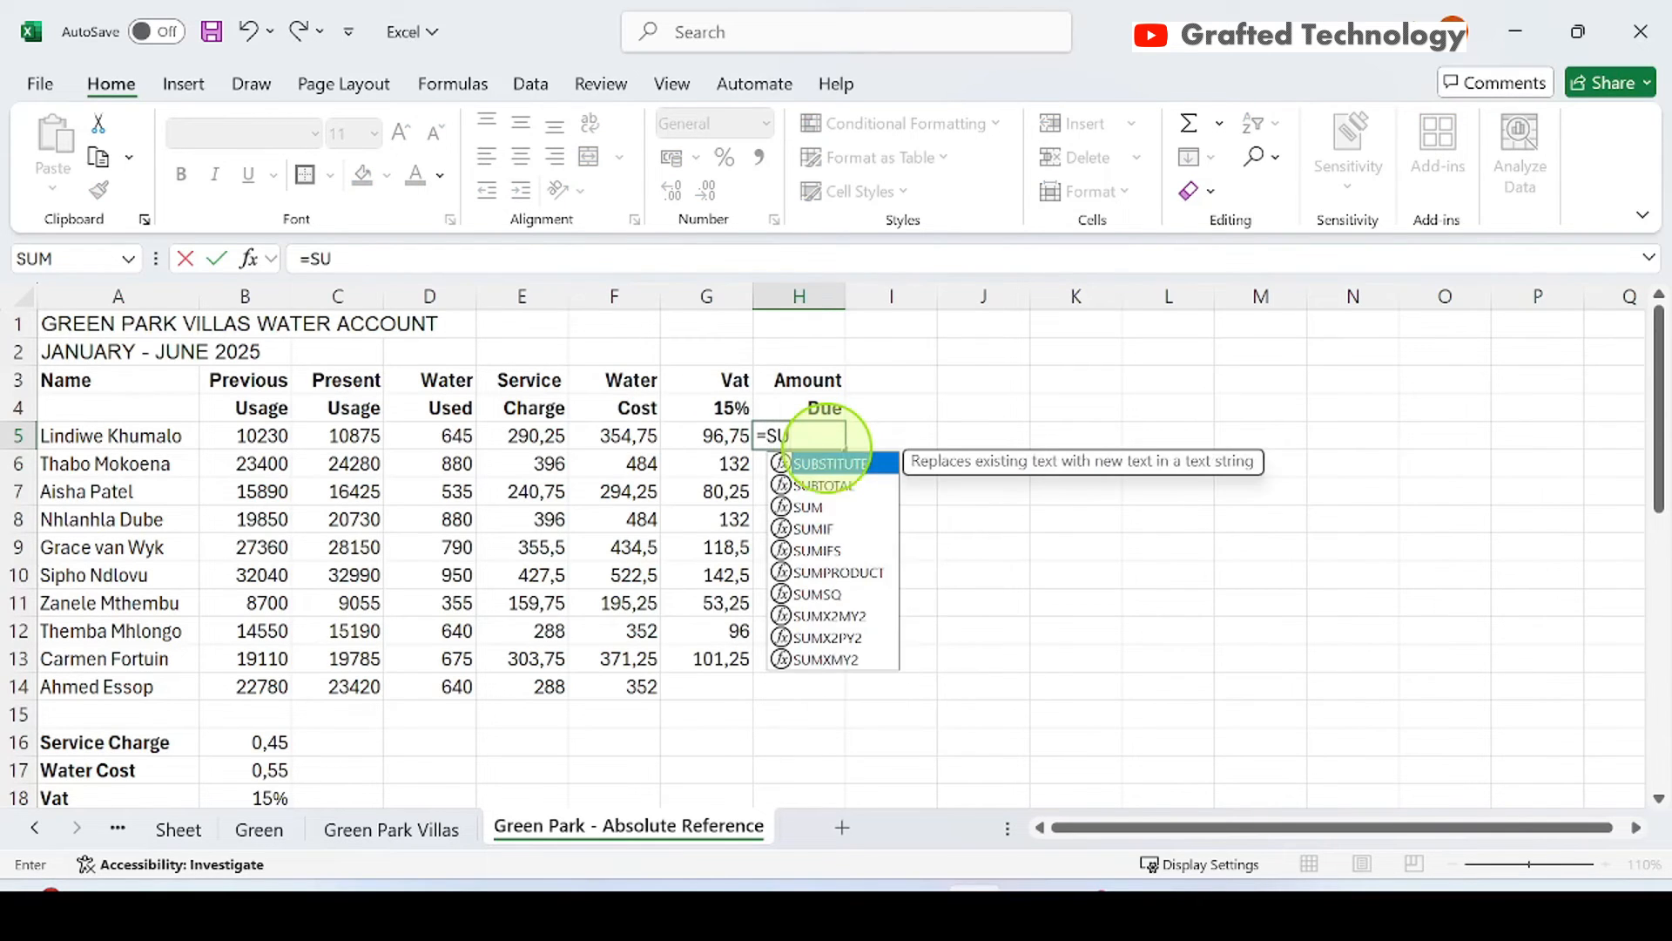
{"action": "type", "text": "M("}
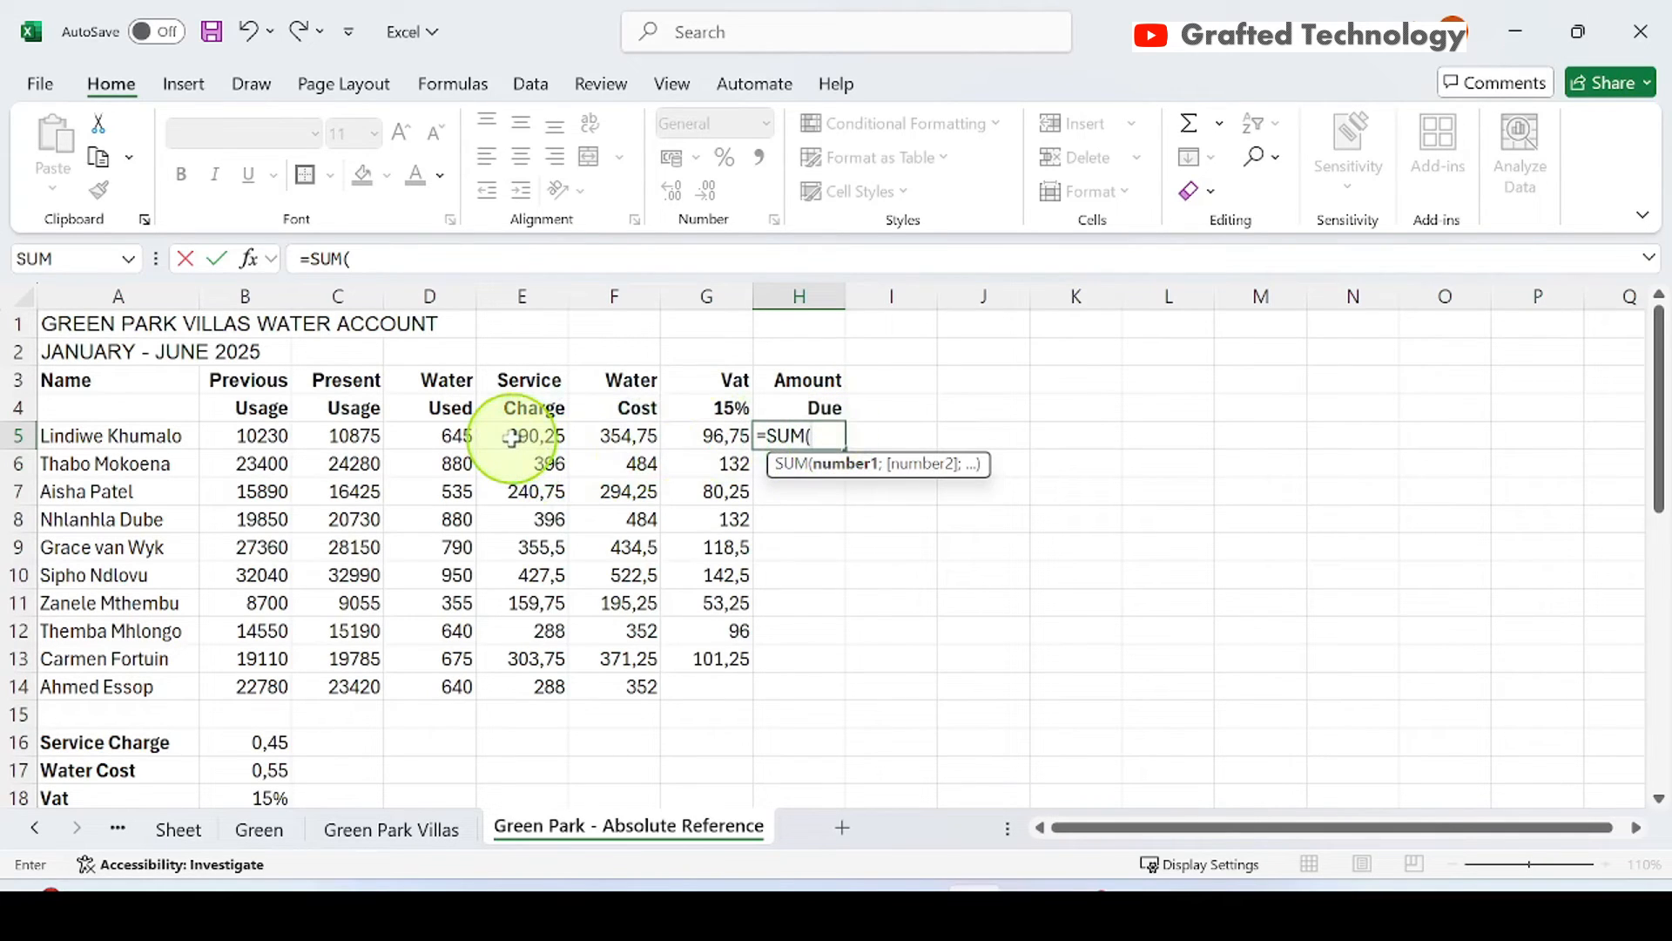
{"action": "left_click_drag", "start_coordinate": [511, 437], "coordinate": [712, 435]}
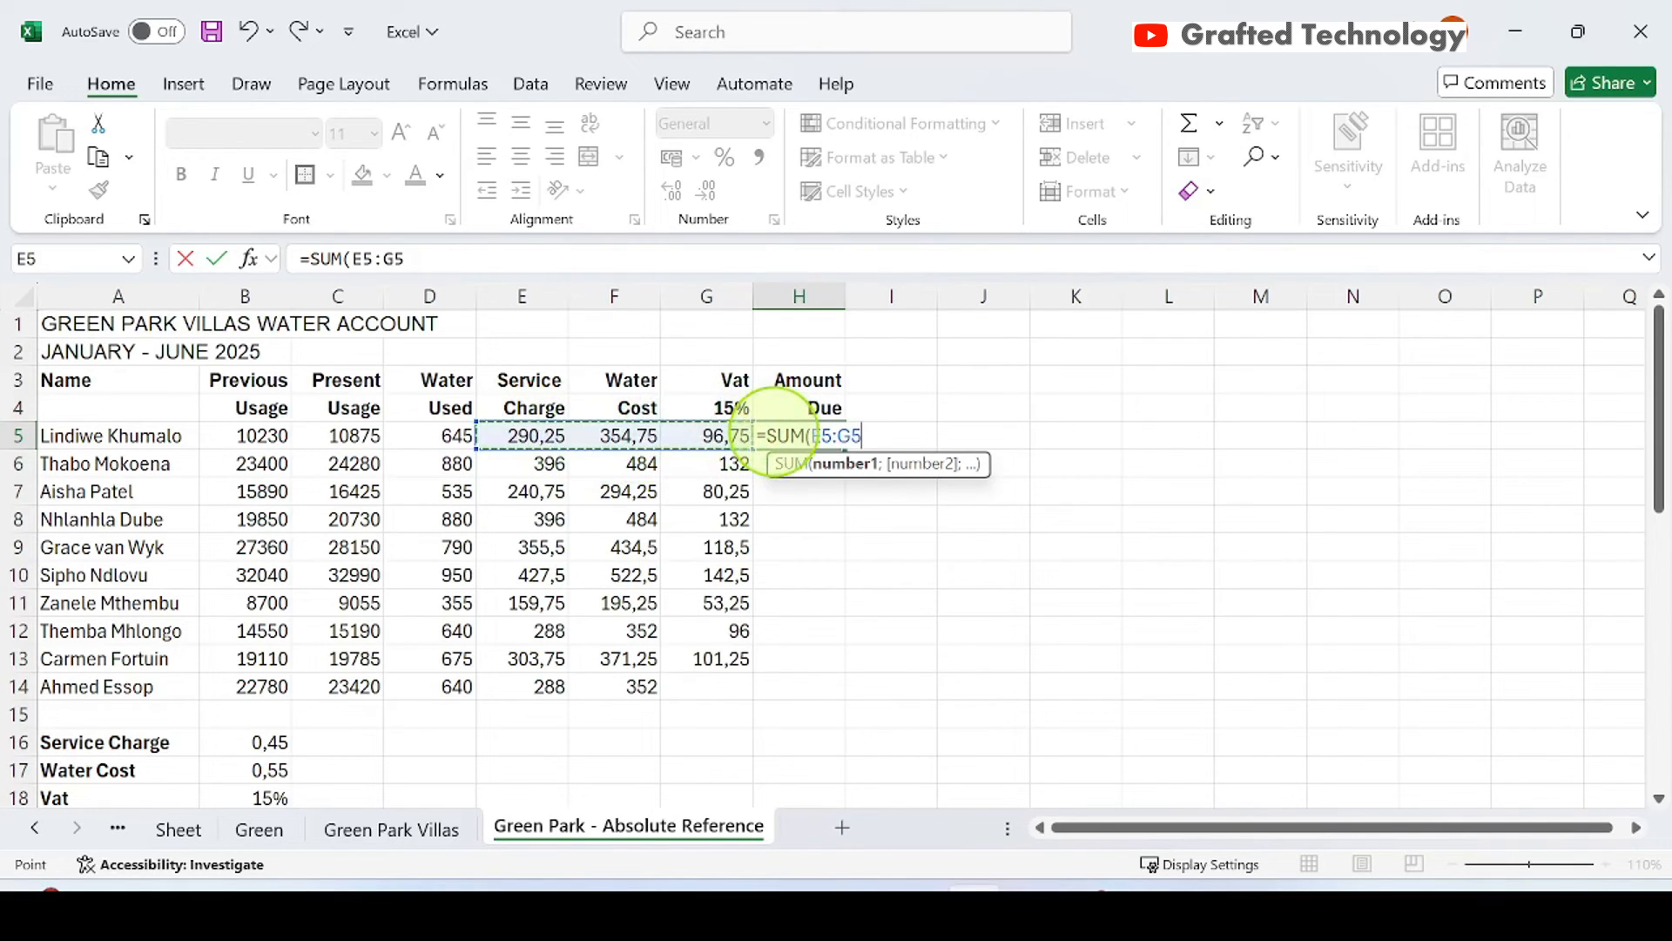
{"action": "type", "text": ")"}
{"action": "key", "text": "Return"}
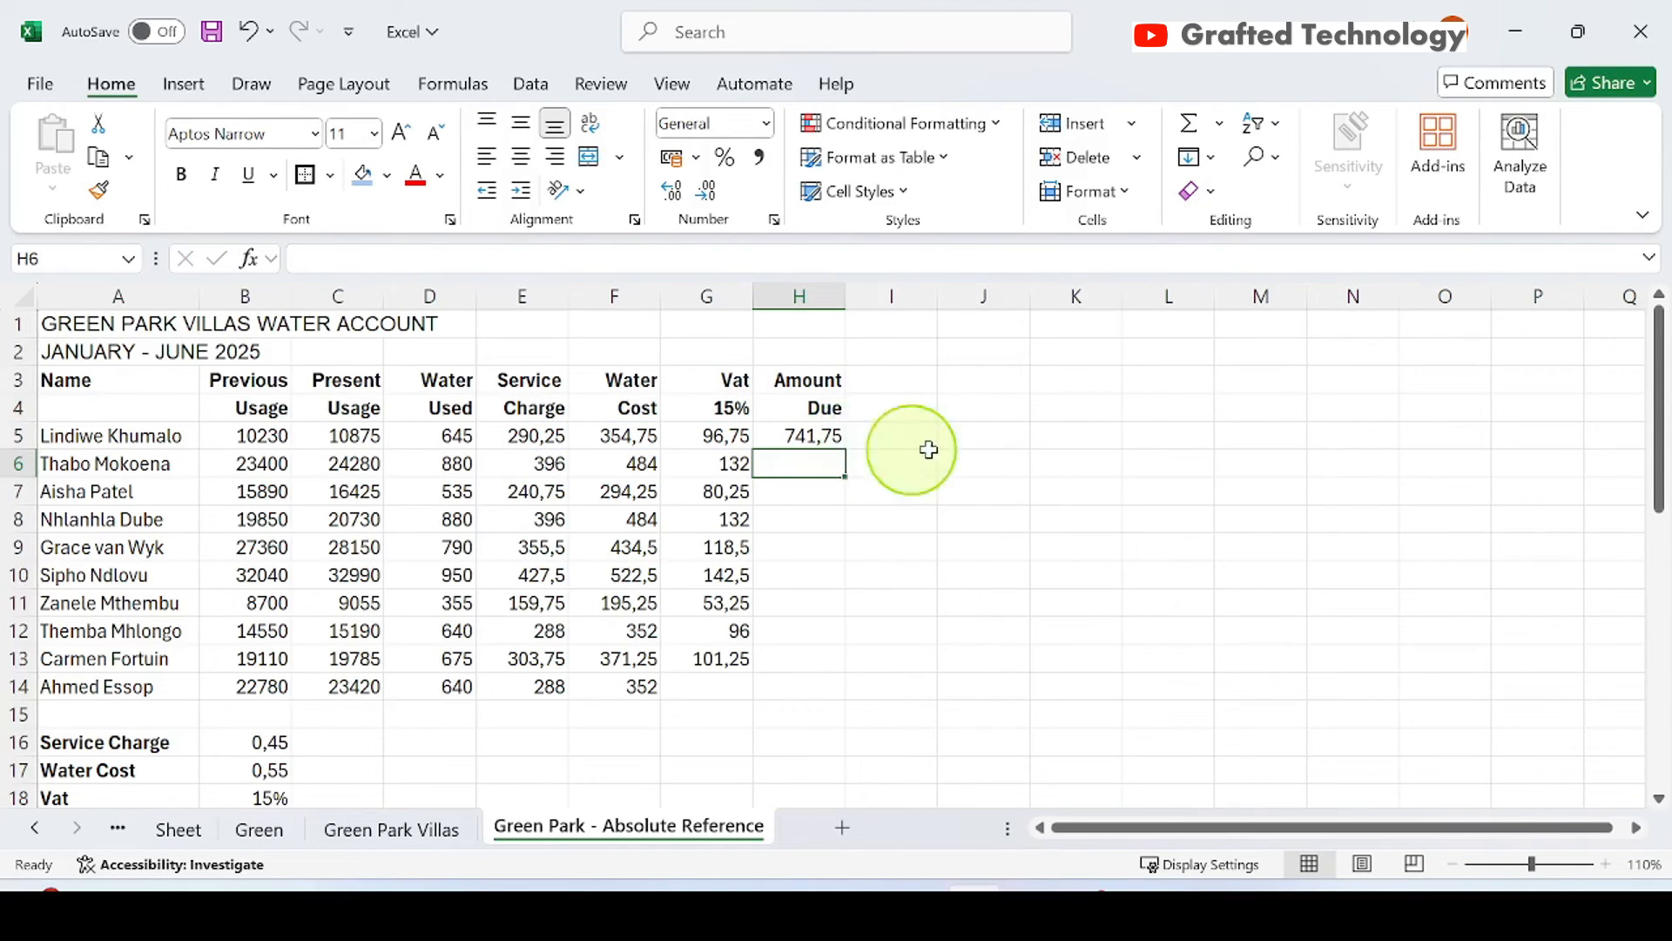
{"action": "left_click", "coordinate": [809, 438]}
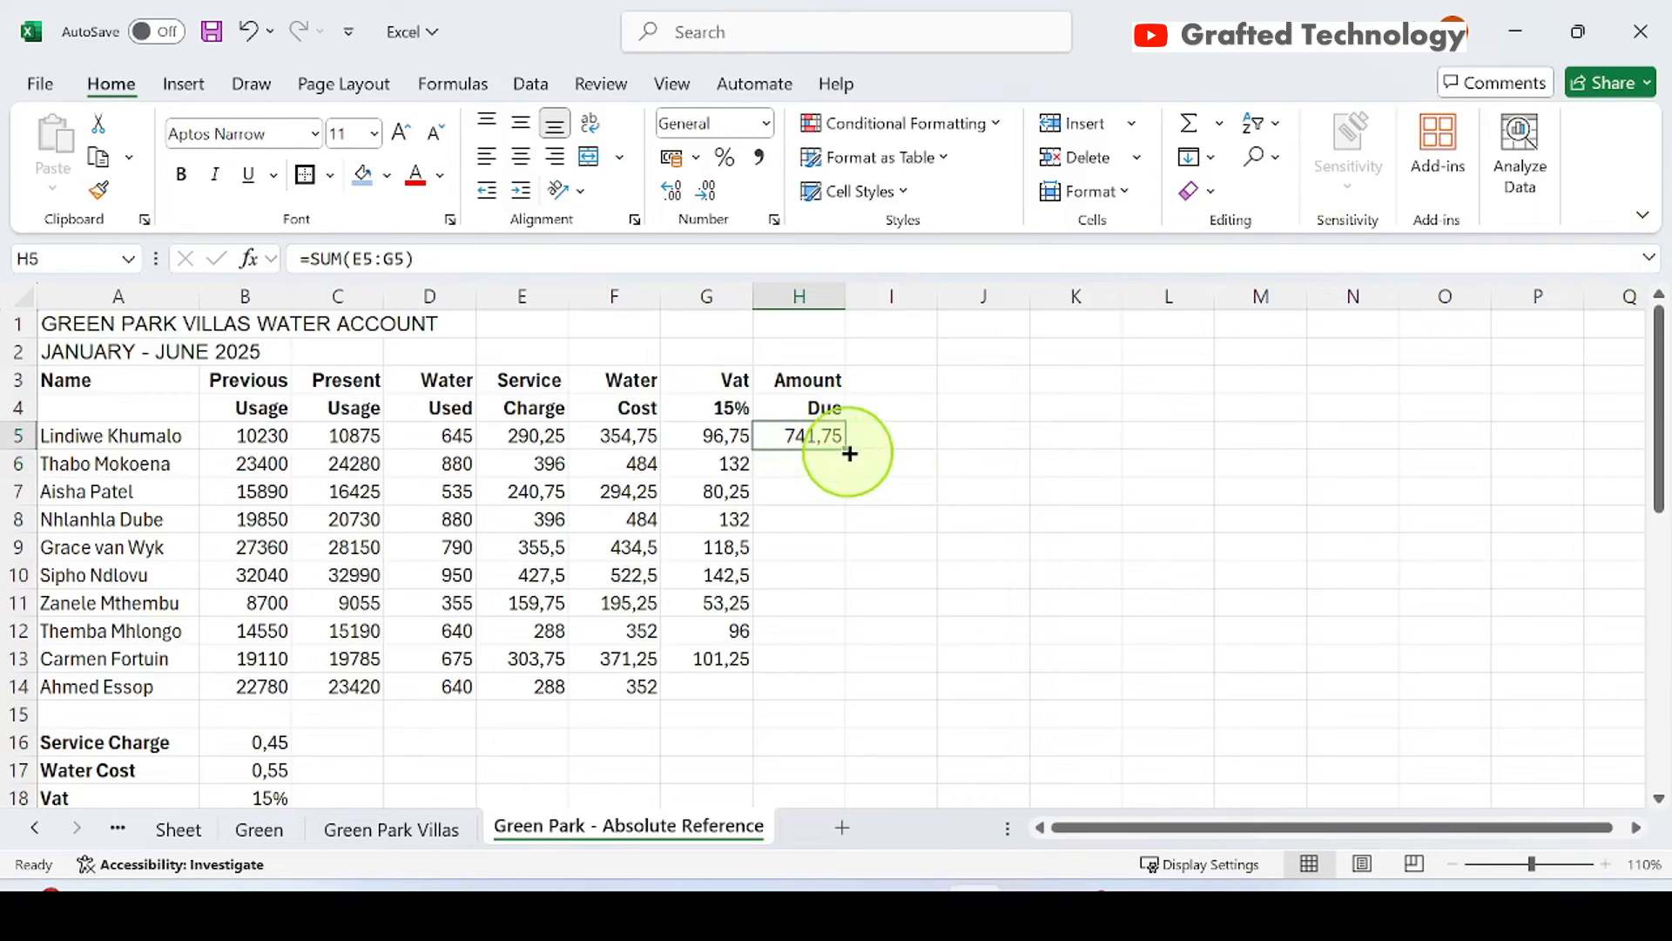
{"action": "left_click_drag", "start_coordinate": [844, 452], "coordinate": [832, 695]}
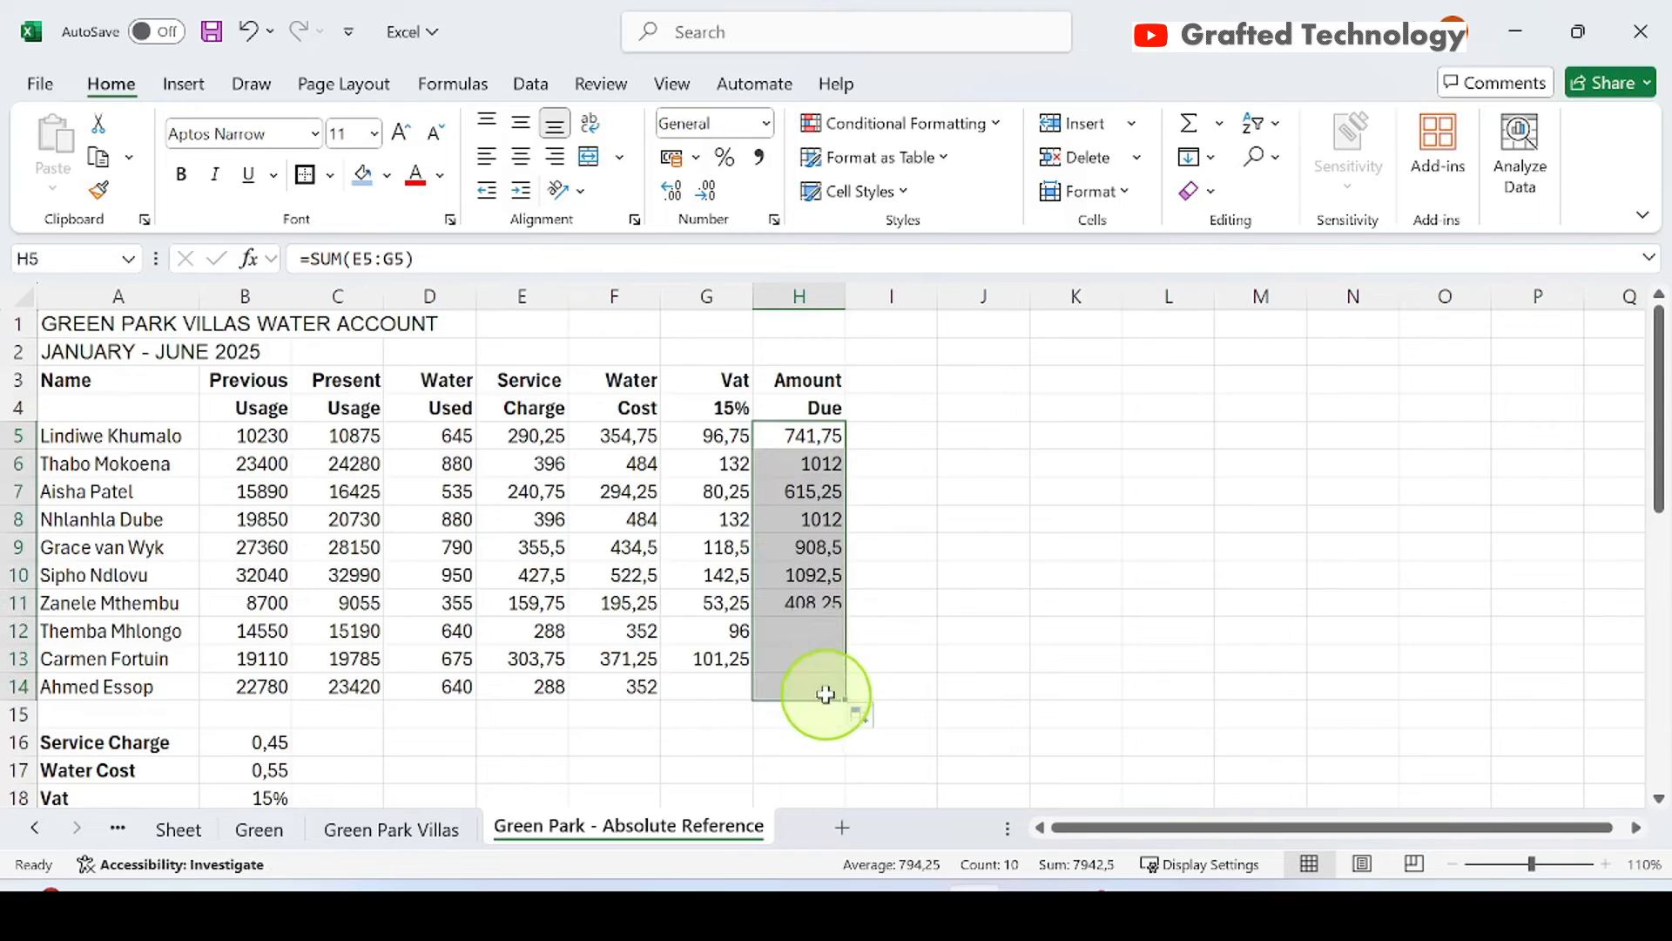
Fill the missing Vat cell G14 by extending the formula from G13.
{"action": "left_click", "coordinate": [715, 682]}
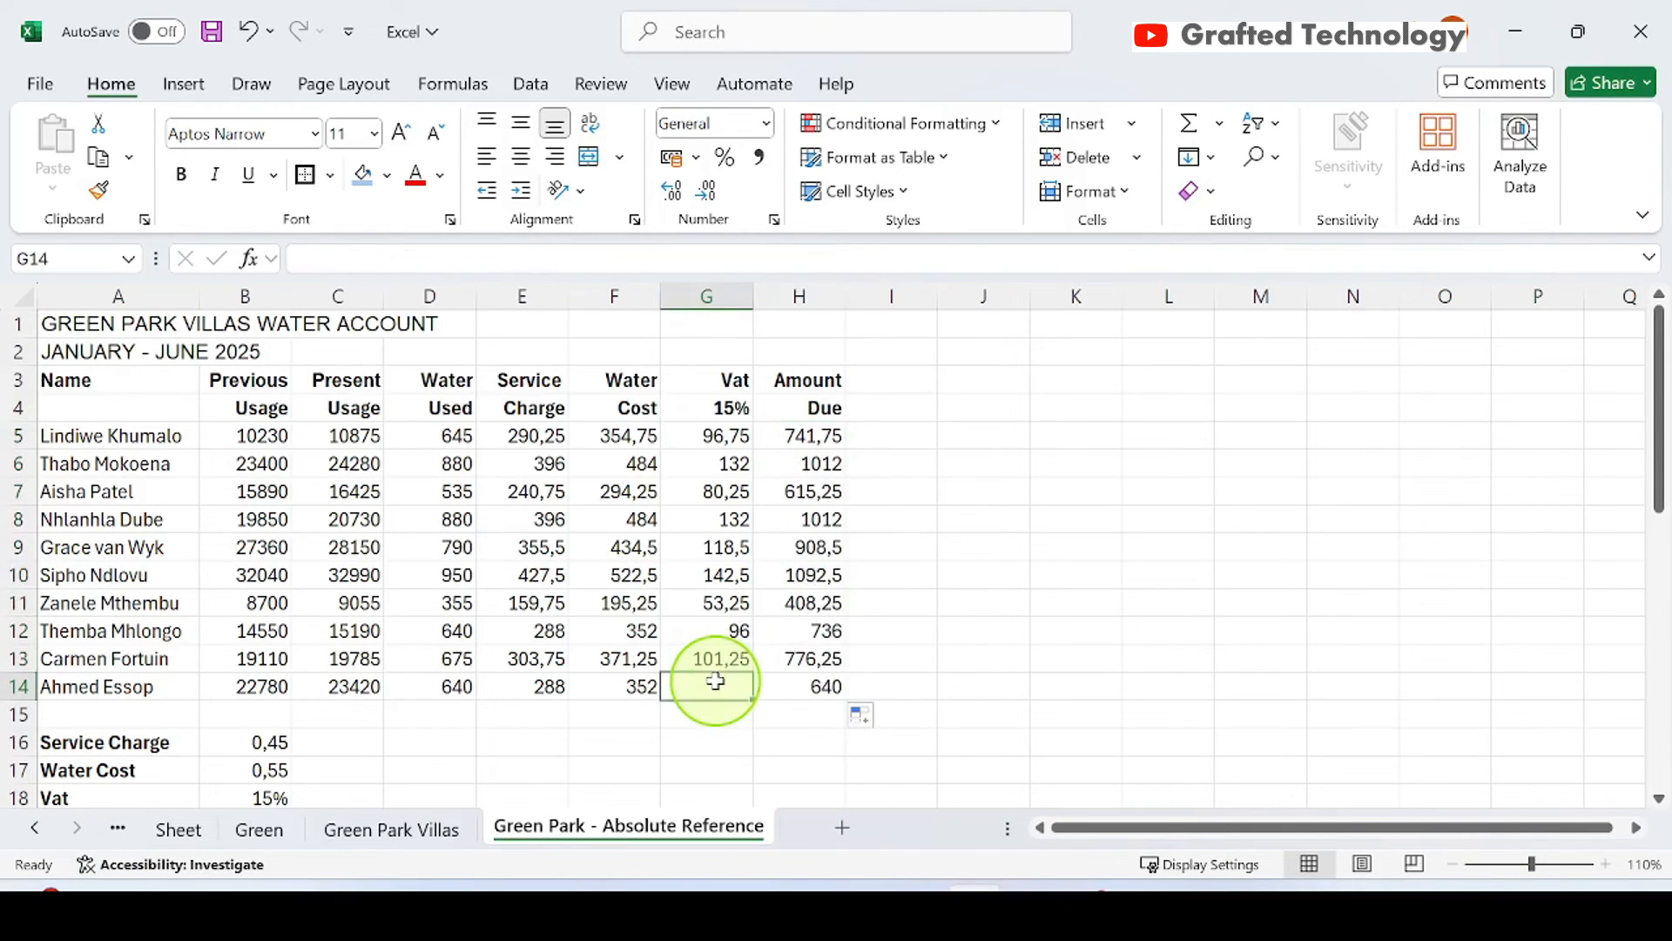
{"action": "left_click", "coordinate": [720, 659]}
{"action": "left_click_drag", "start_coordinate": [755, 671], "coordinate": [751, 697]}
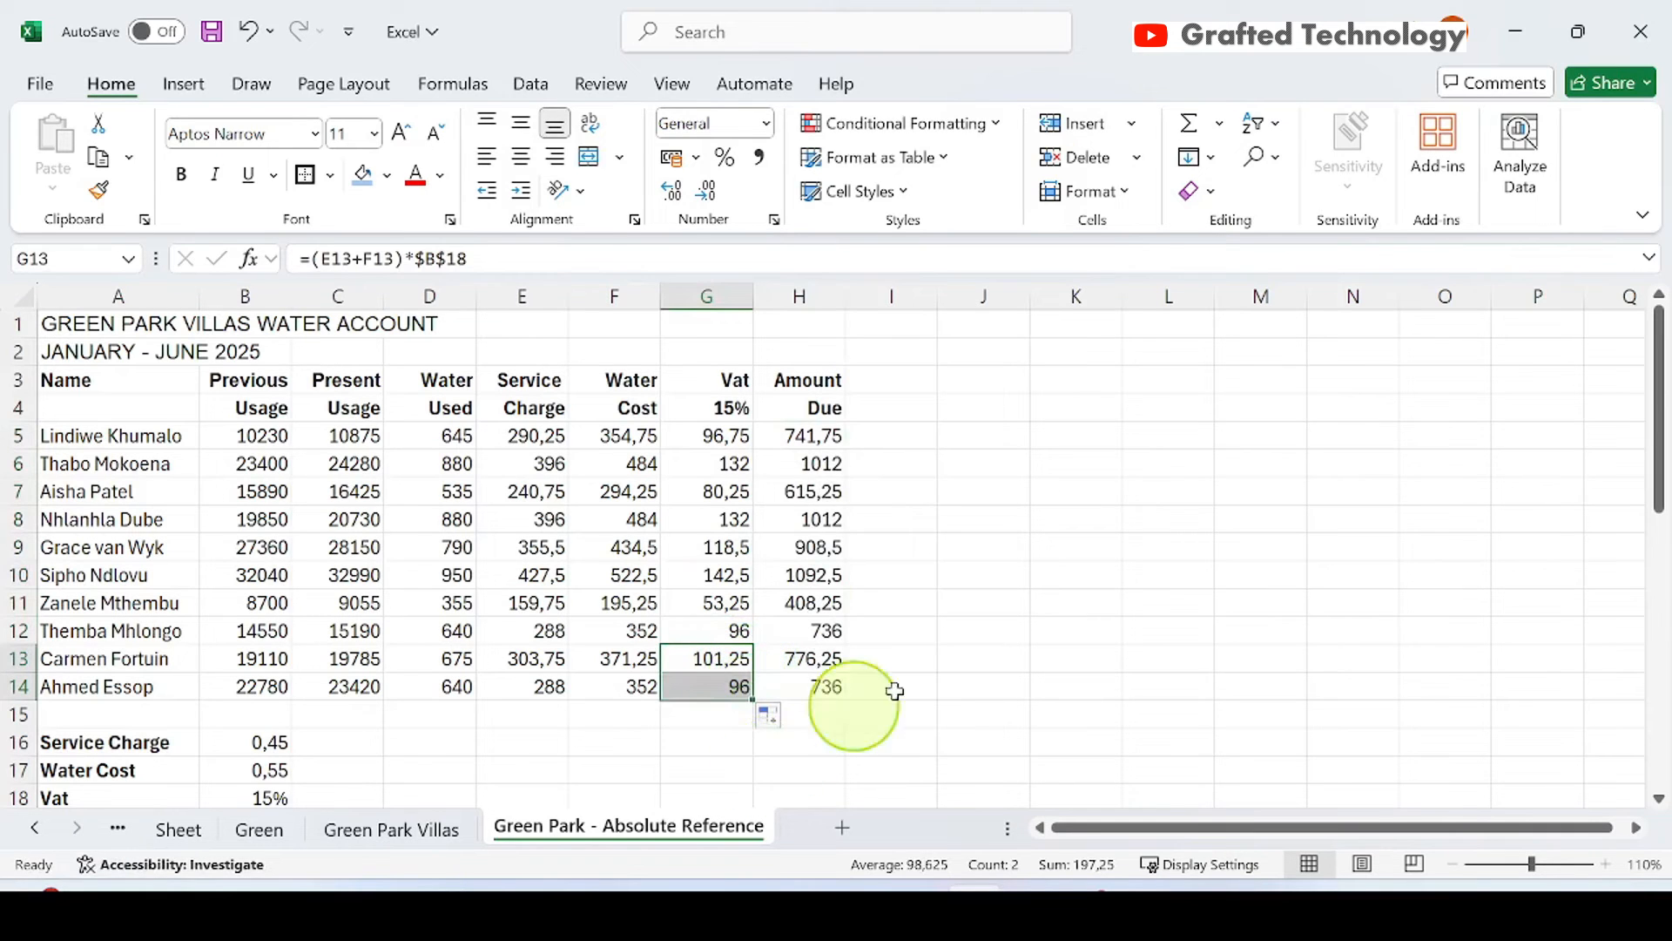
{"action": "left_click", "coordinate": [968, 683]}
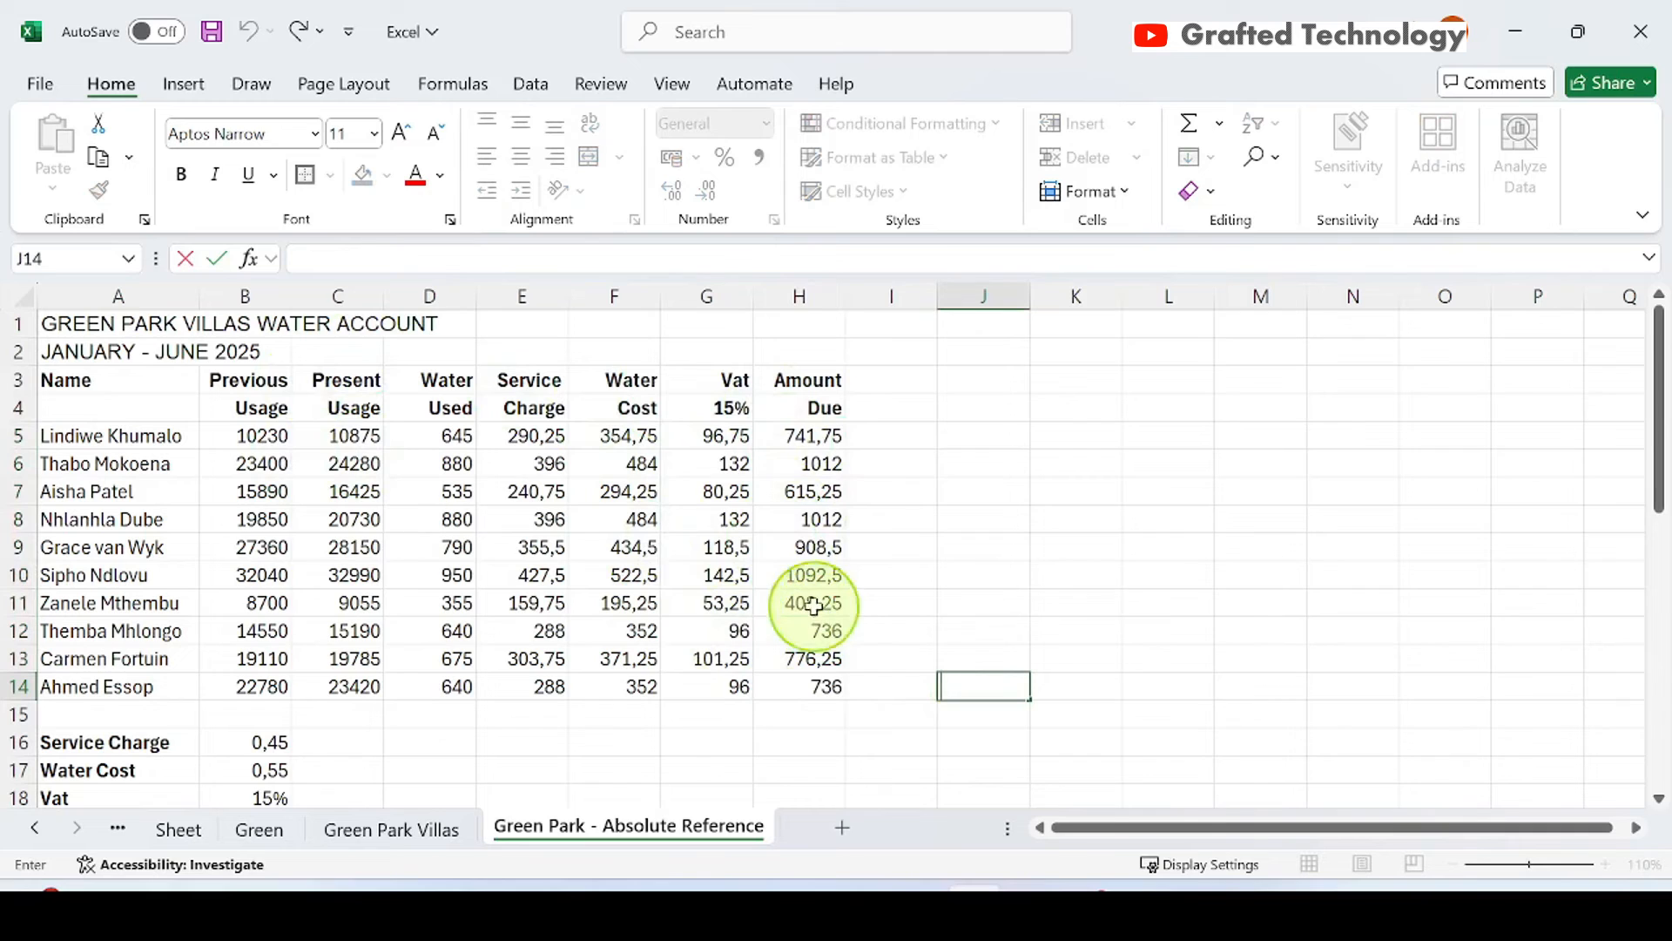
Choose the Currency format for E5 to H14, with 0 decimal places and negative numbers in red without a minus sign.
{"action": "left_click_drag", "start_coordinate": [534, 433], "coordinate": [794, 686]}
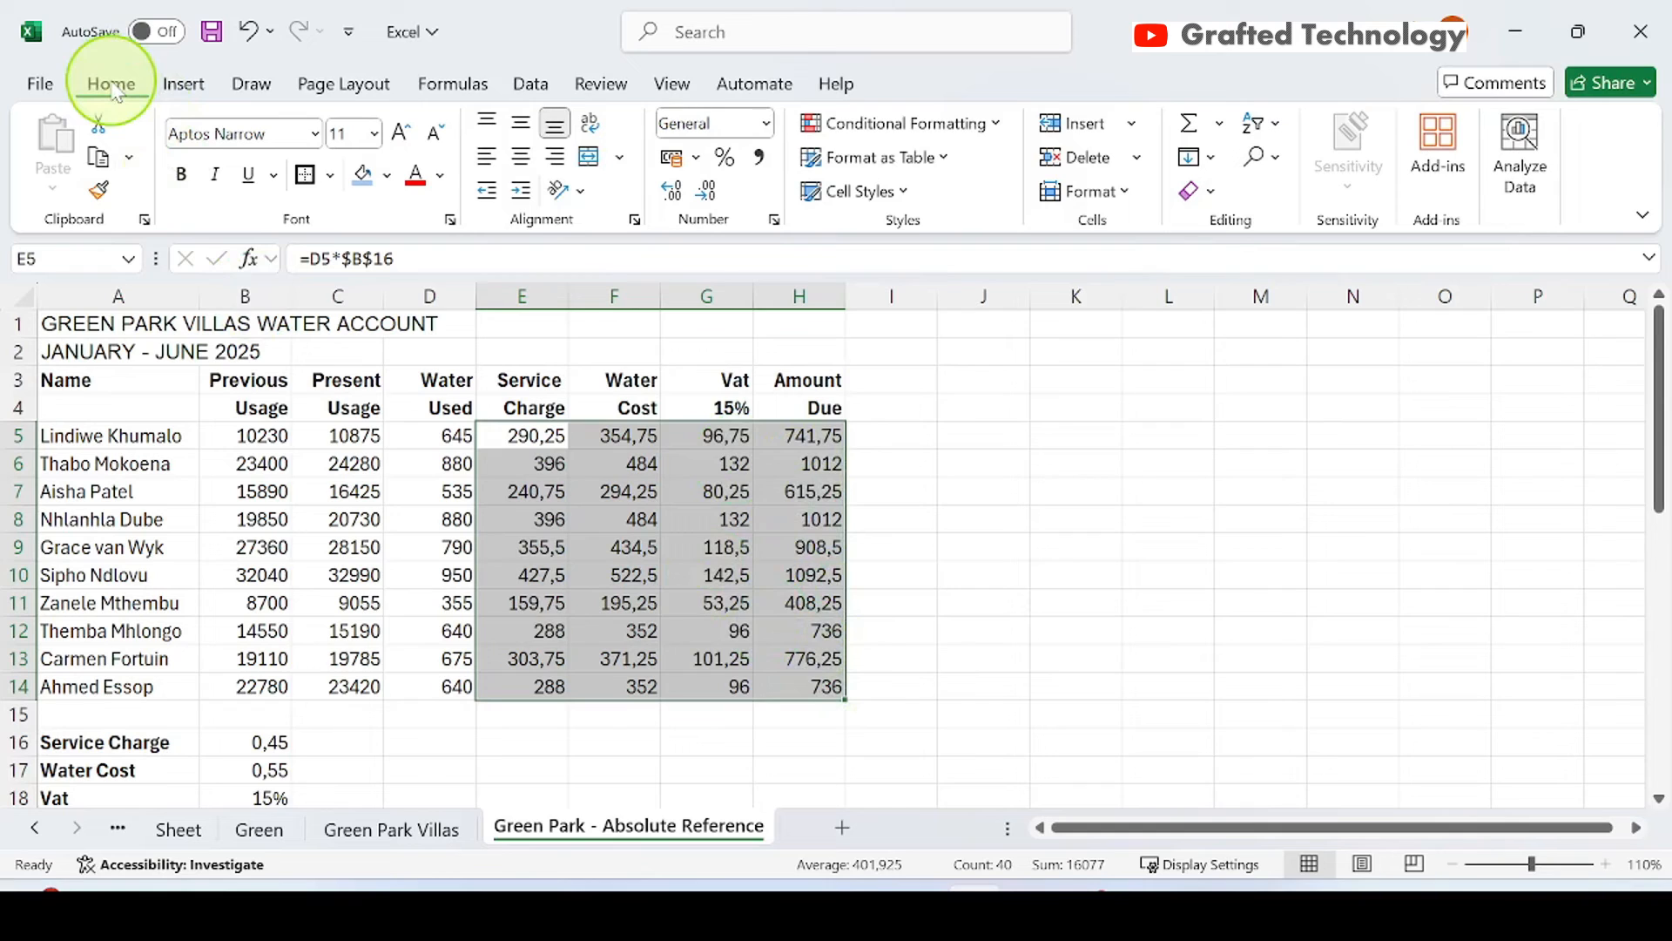
{"action": "left_click", "coordinate": [695, 160]}
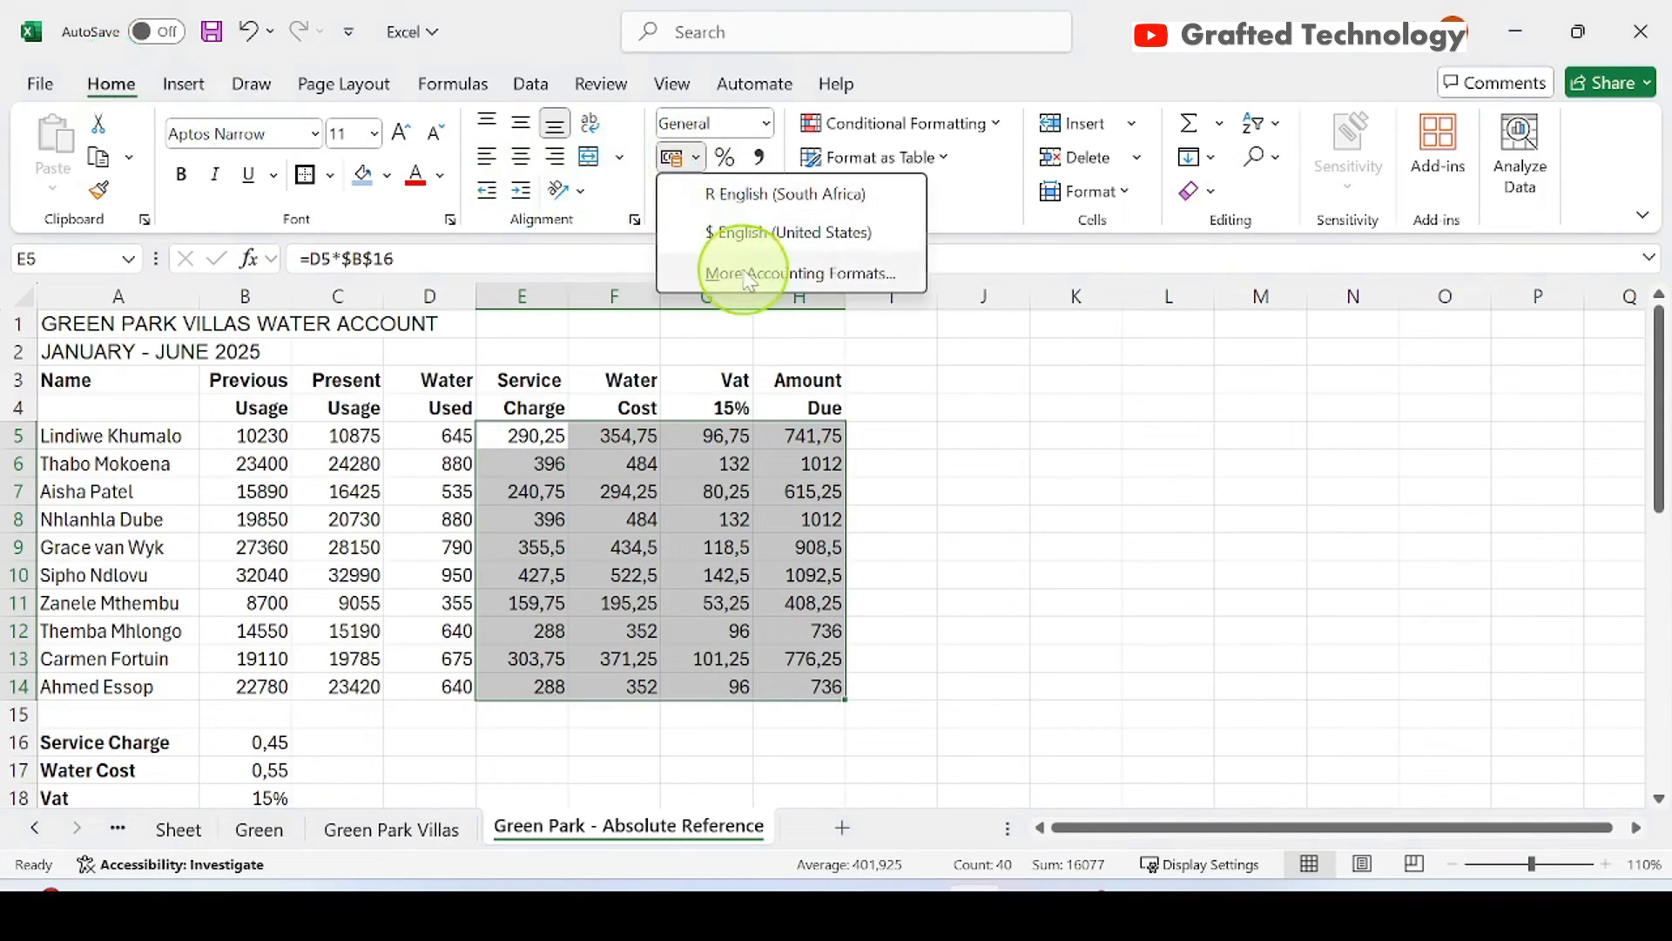
{"action": "left_click", "coordinate": [796, 273]}
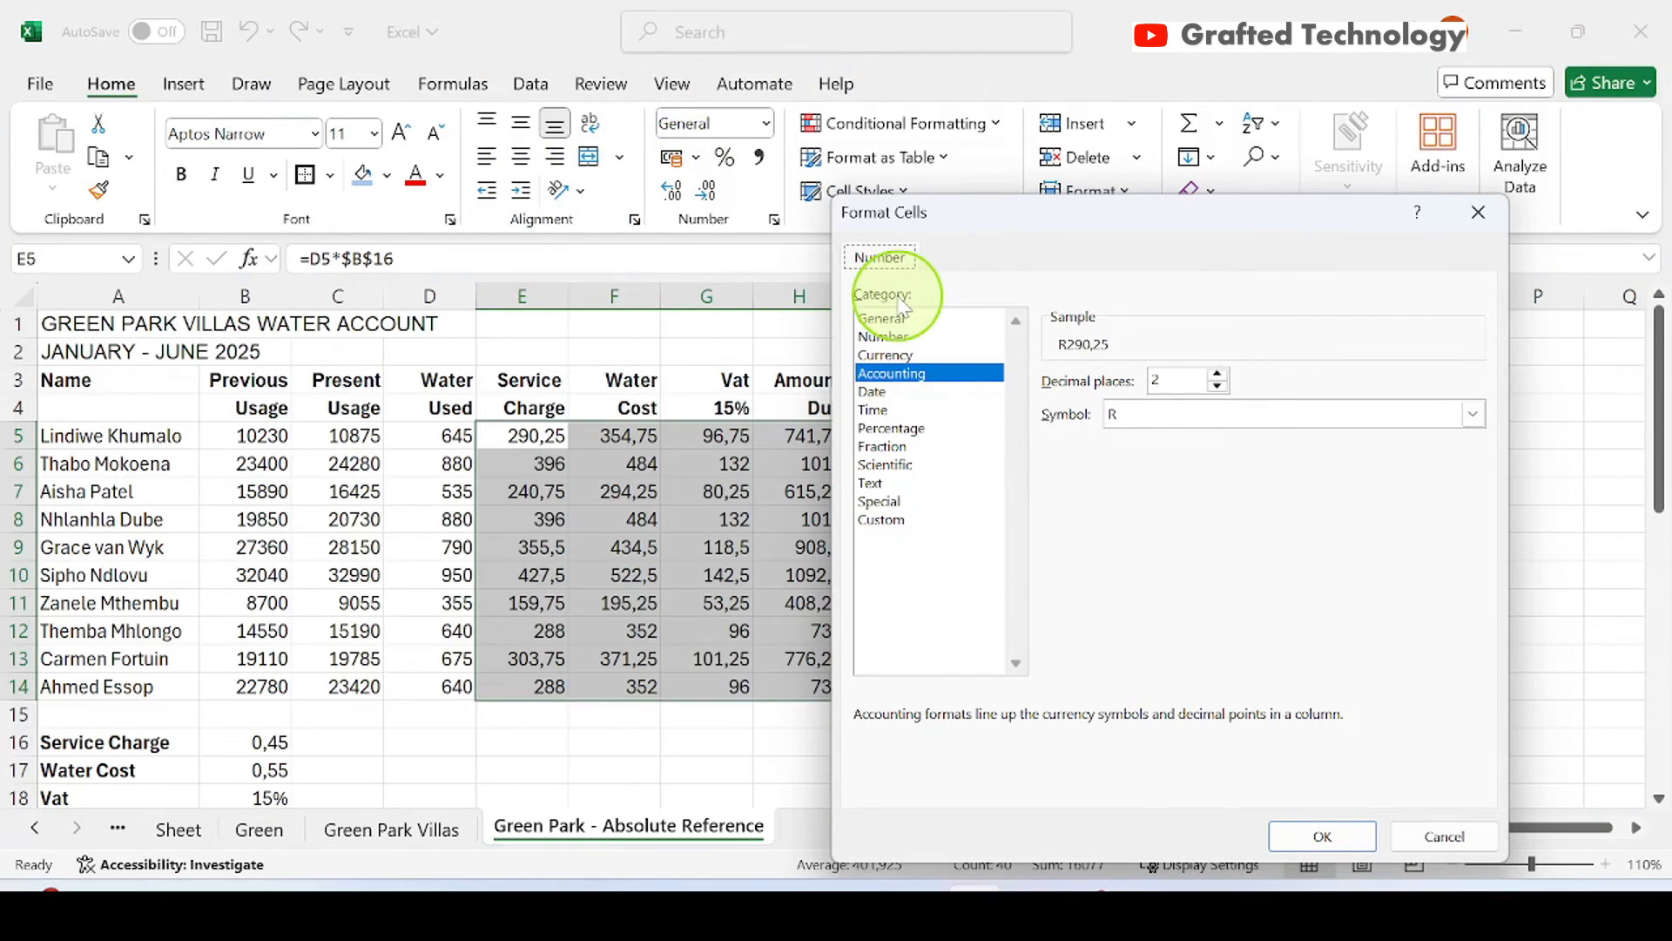
{"action": "left_click", "coordinate": [884, 354]}
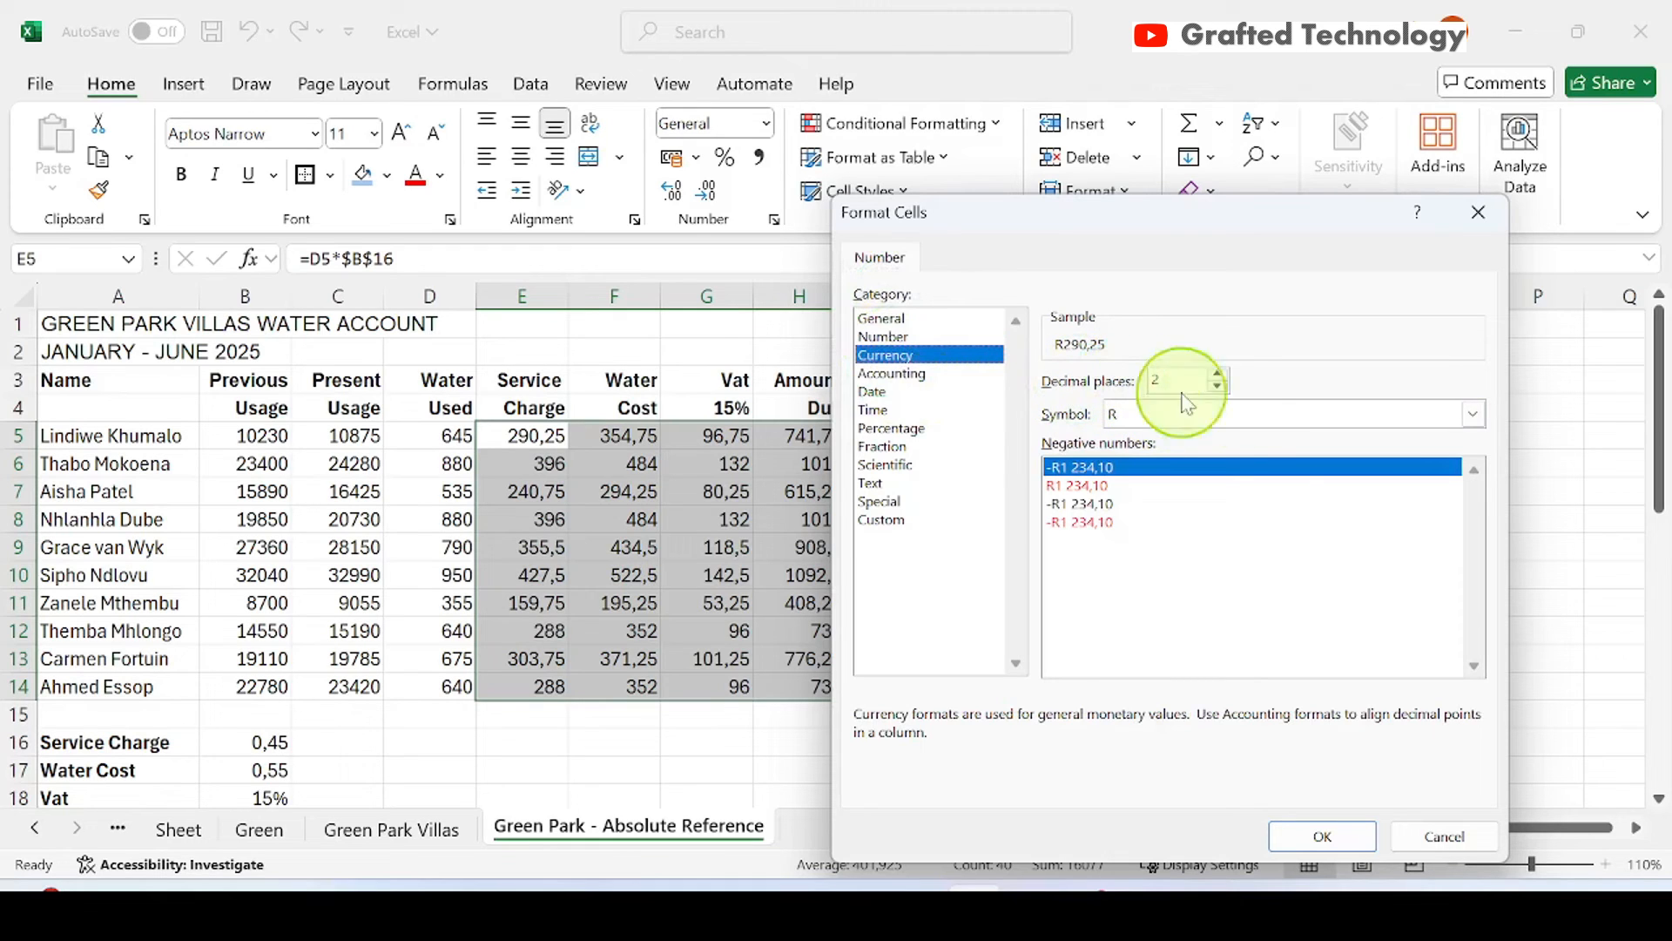
{"action": "left_click", "coordinate": [1217, 386]}
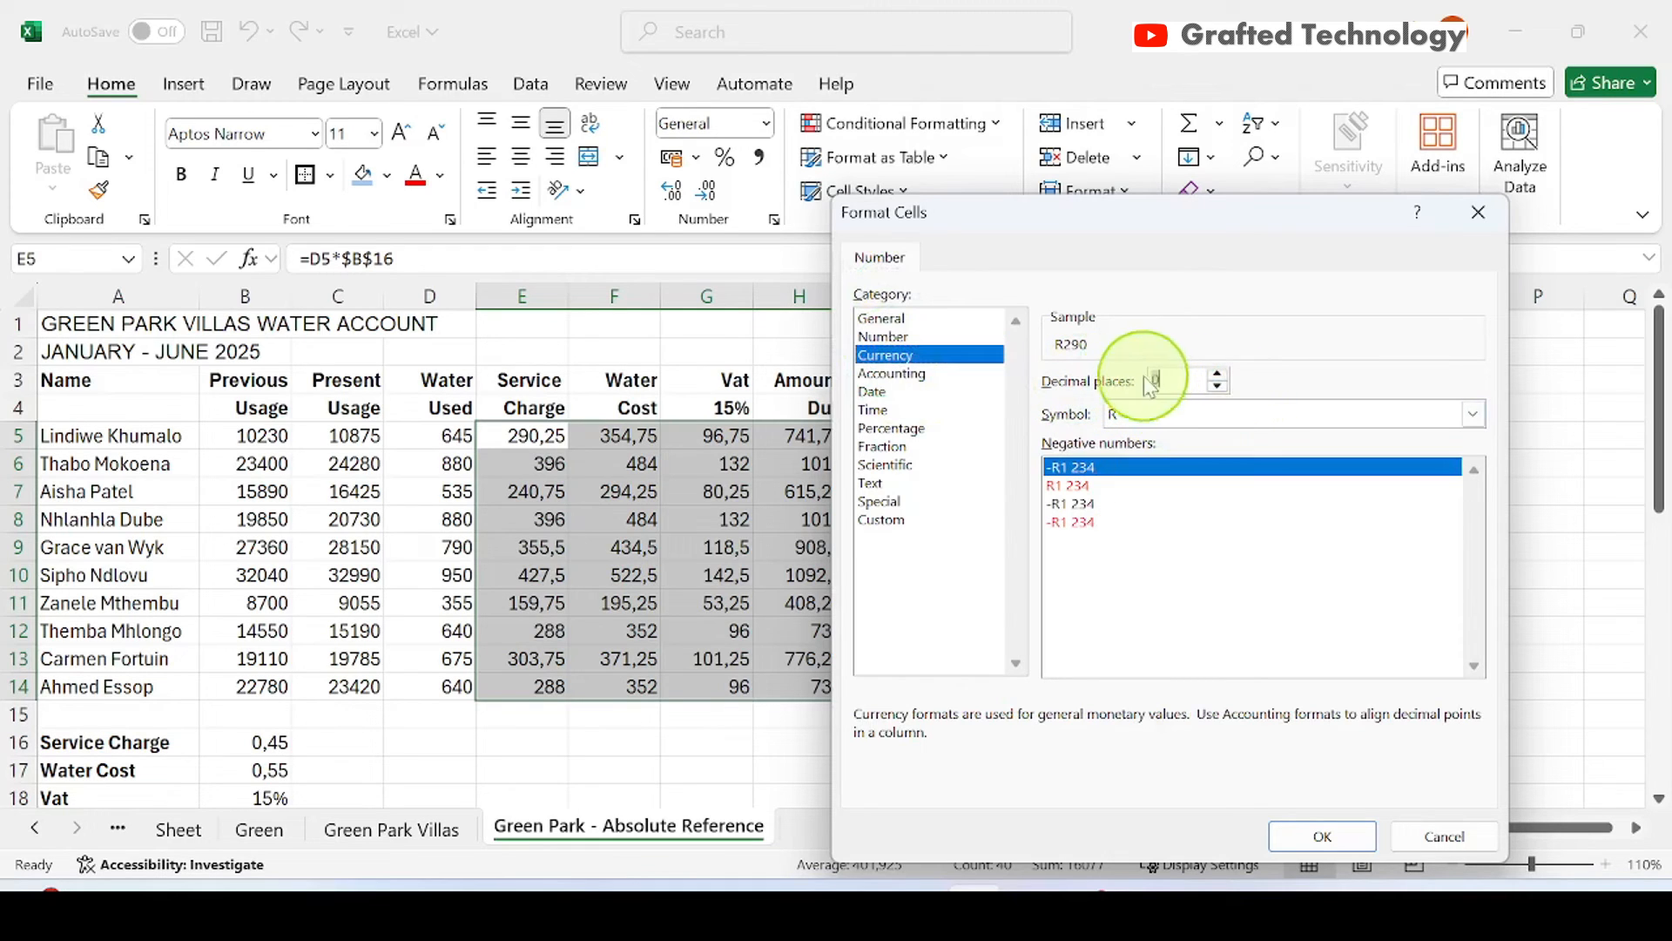
{"action": "left_click", "coordinate": [1073, 485]}
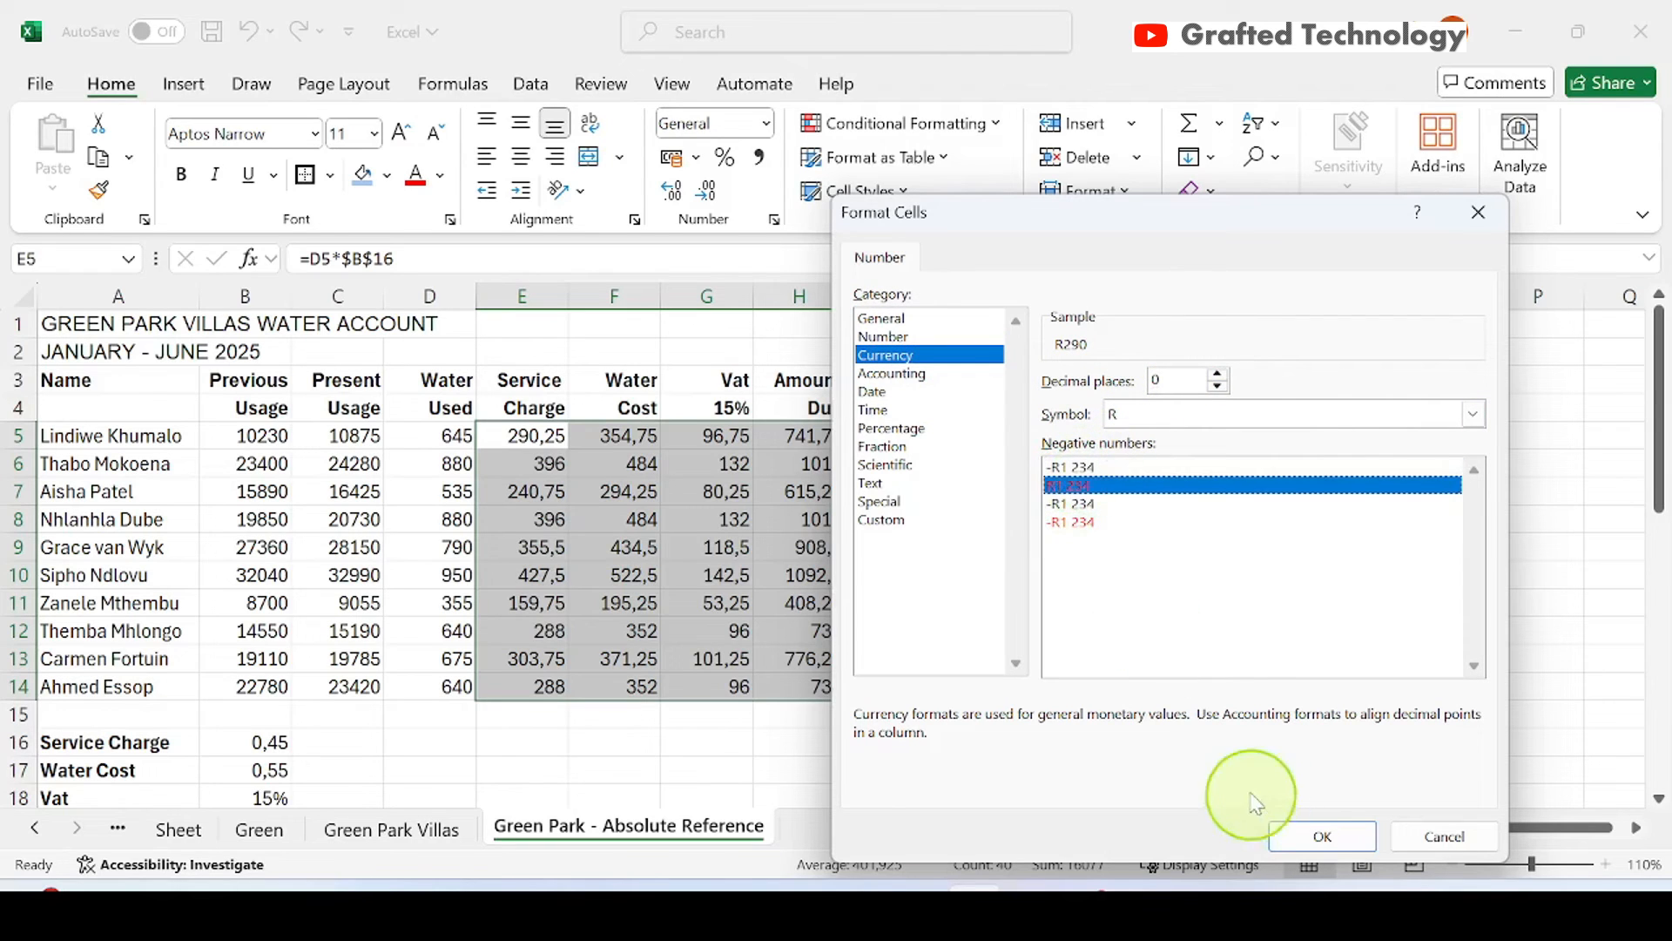
Set the currency symbol to $ English (United States) for E5 to H14 and apply the number format.
{"action": "left_click", "coordinate": [1473, 415]}
{"action": "scroll", "coordinate": [1254, 532], "scroll_direction": "down", "scroll_amount": 1}
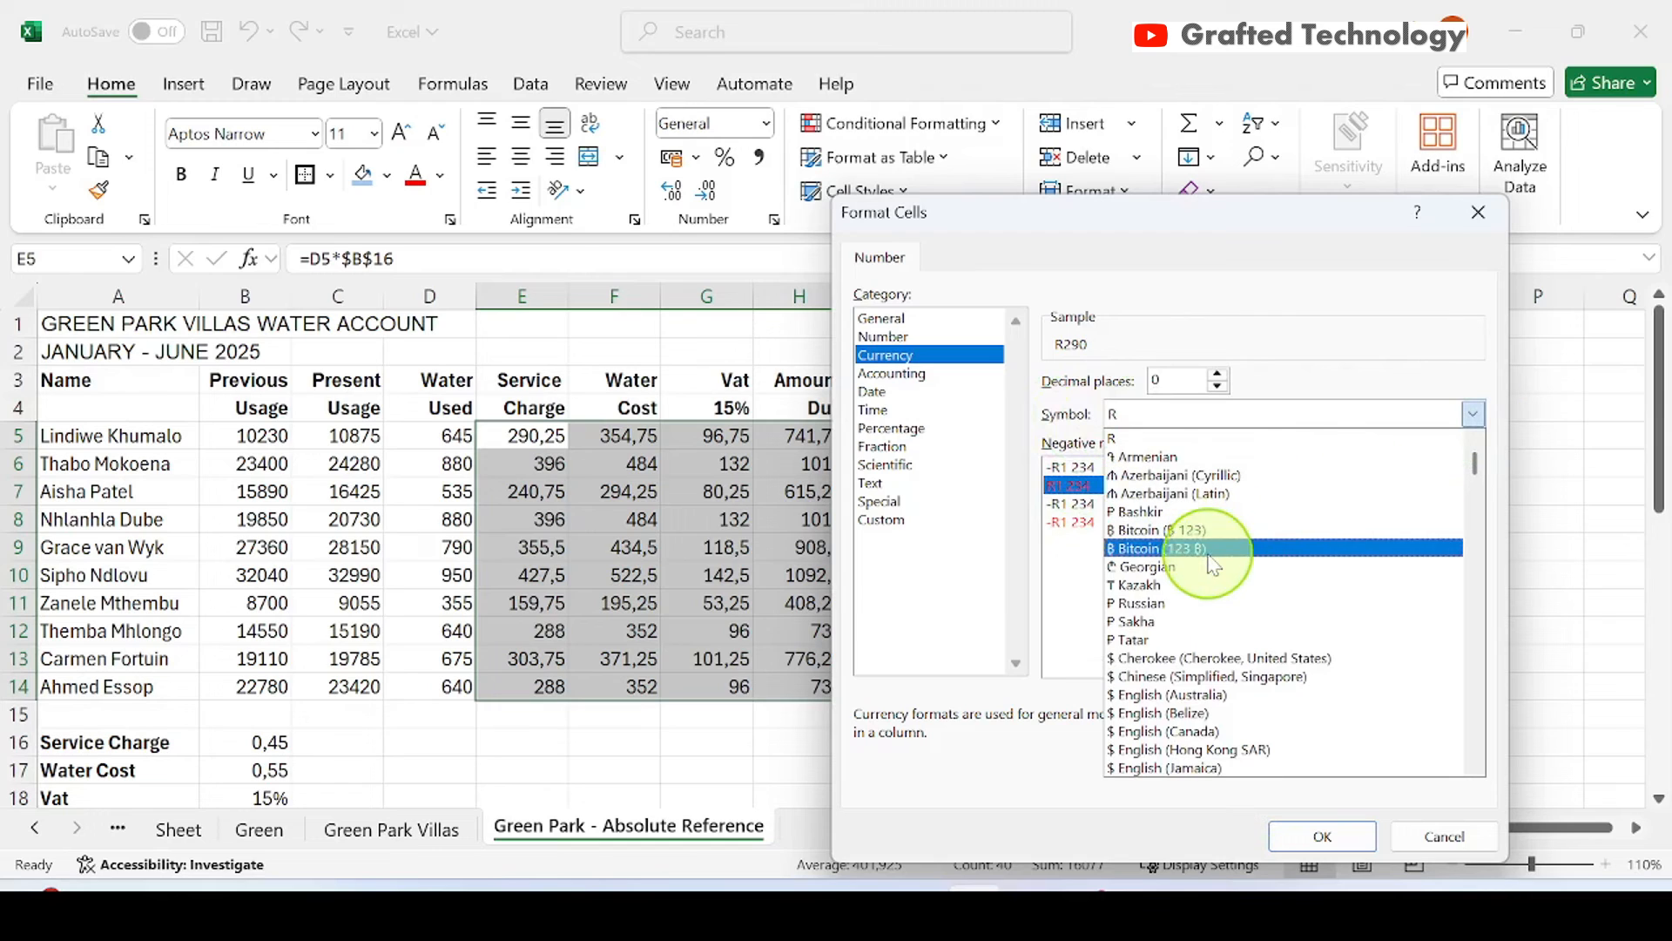
{"action": "scroll", "coordinate": [1213, 564], "scroll_direction": "down", "scroll_amount": 2}
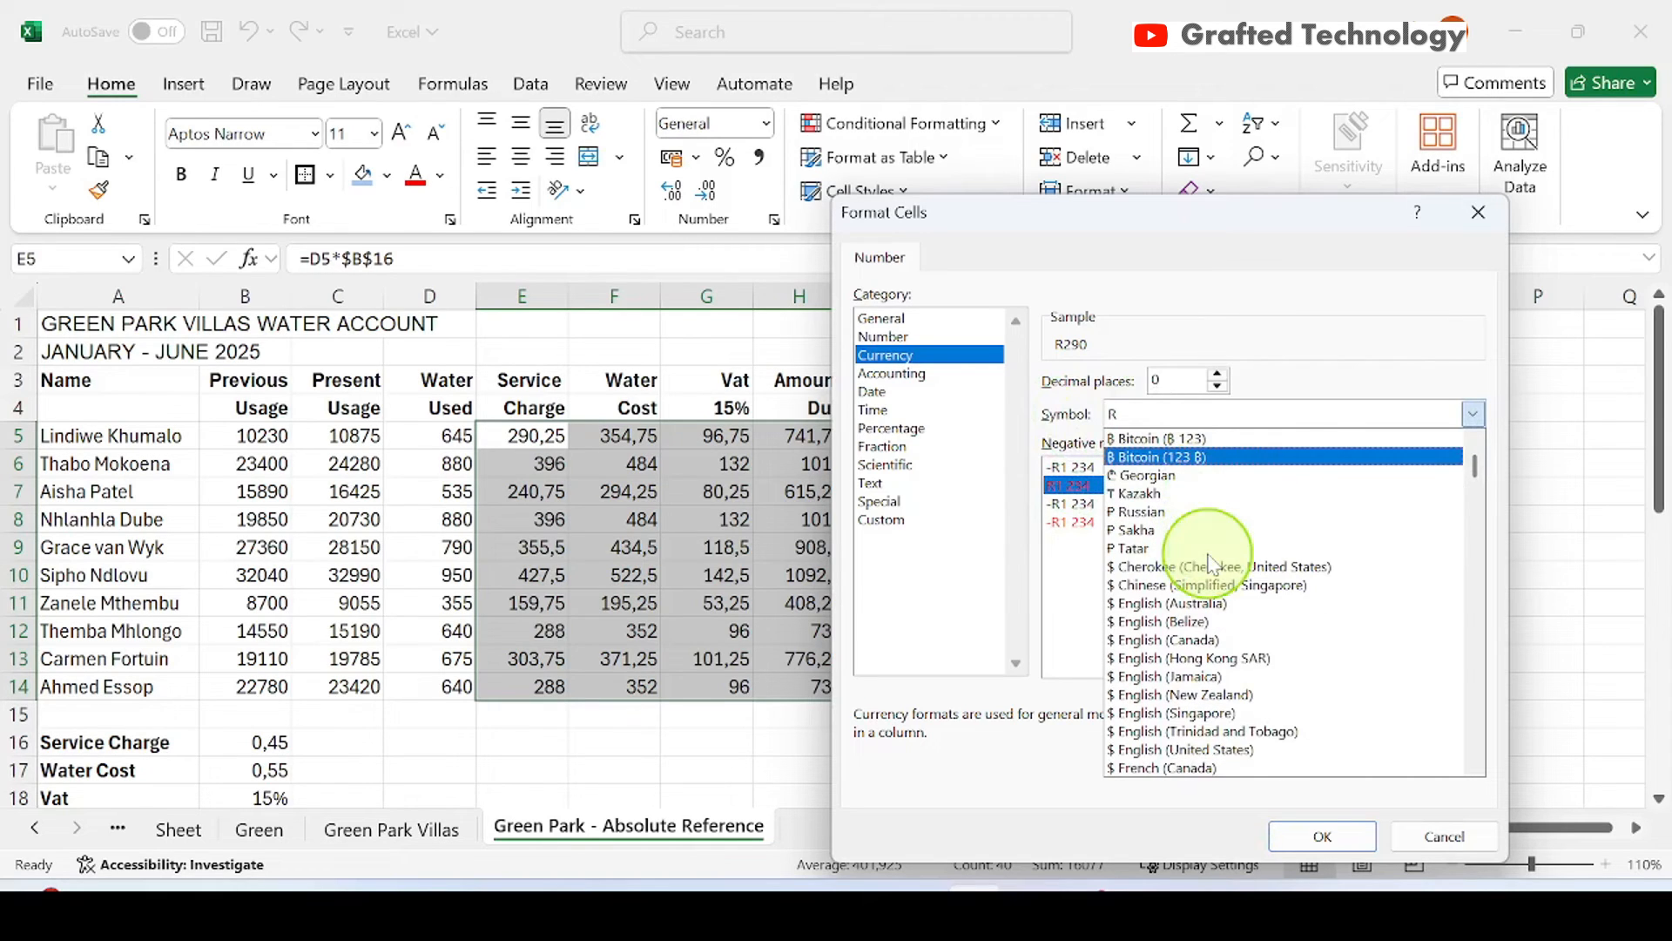
{"action": "scroll", "coordinate": [1210, 561], "scroll_direction": "up", "scroll_amount": 1}
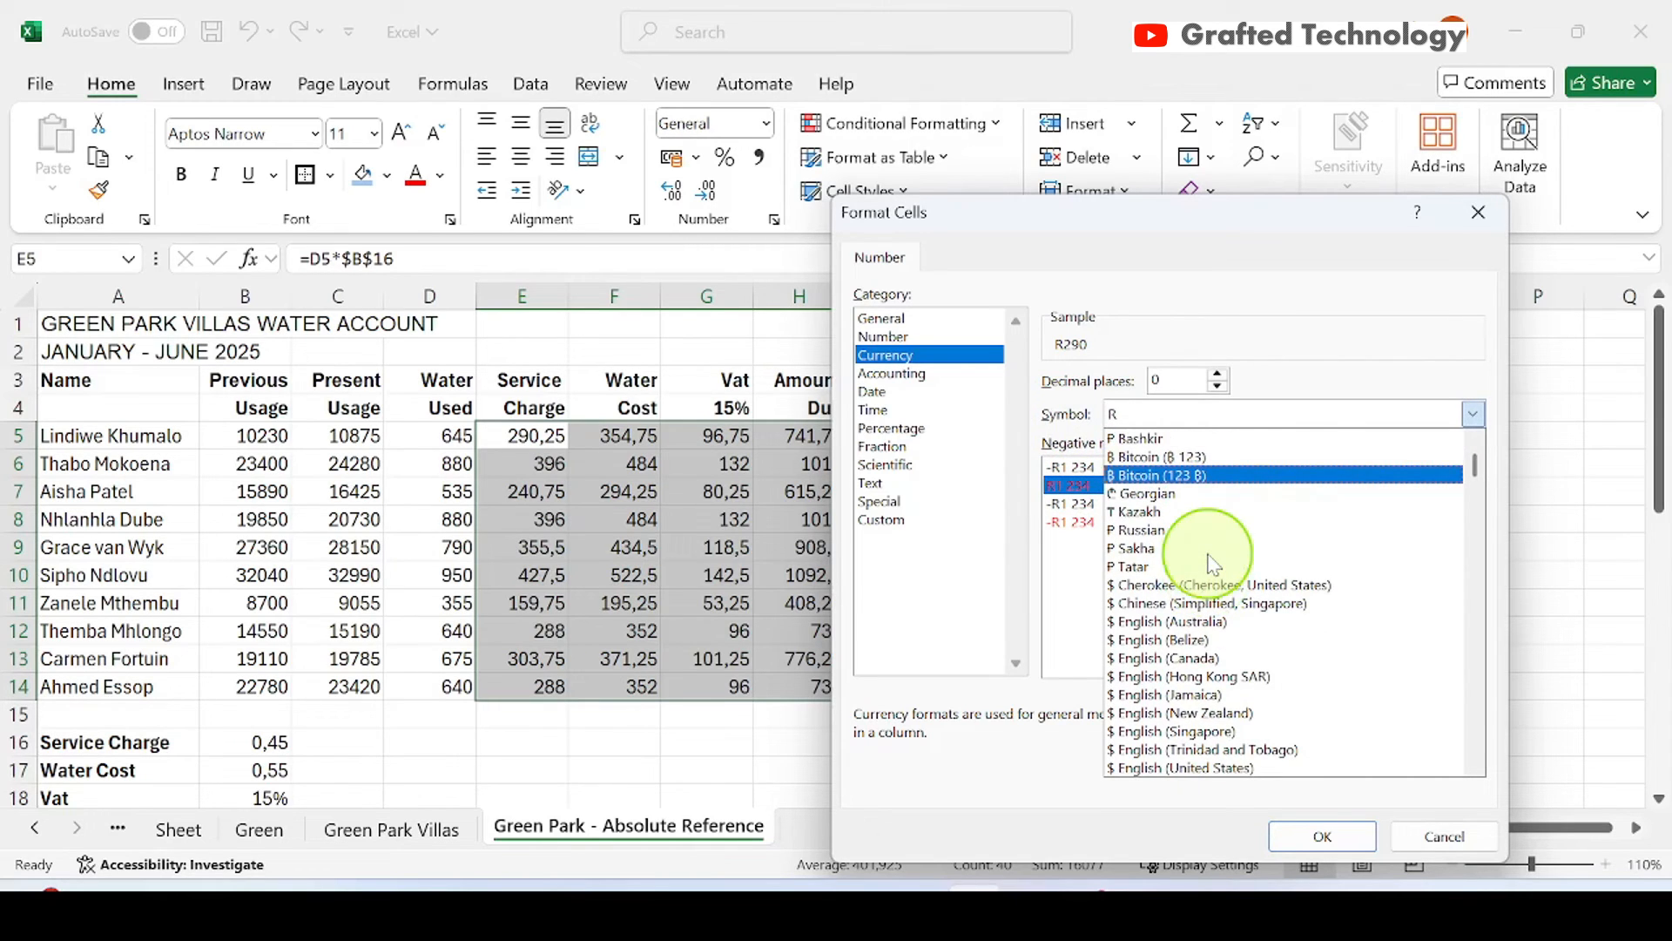
{"action": "scroll", "coordinate": [1213, 564], "scroll_direction": "down", "scroll_amount": 1}
{"action": "scroll", "coordinate": [1213, 565], "scroll_direction": "down", "scroll_amount": 1}
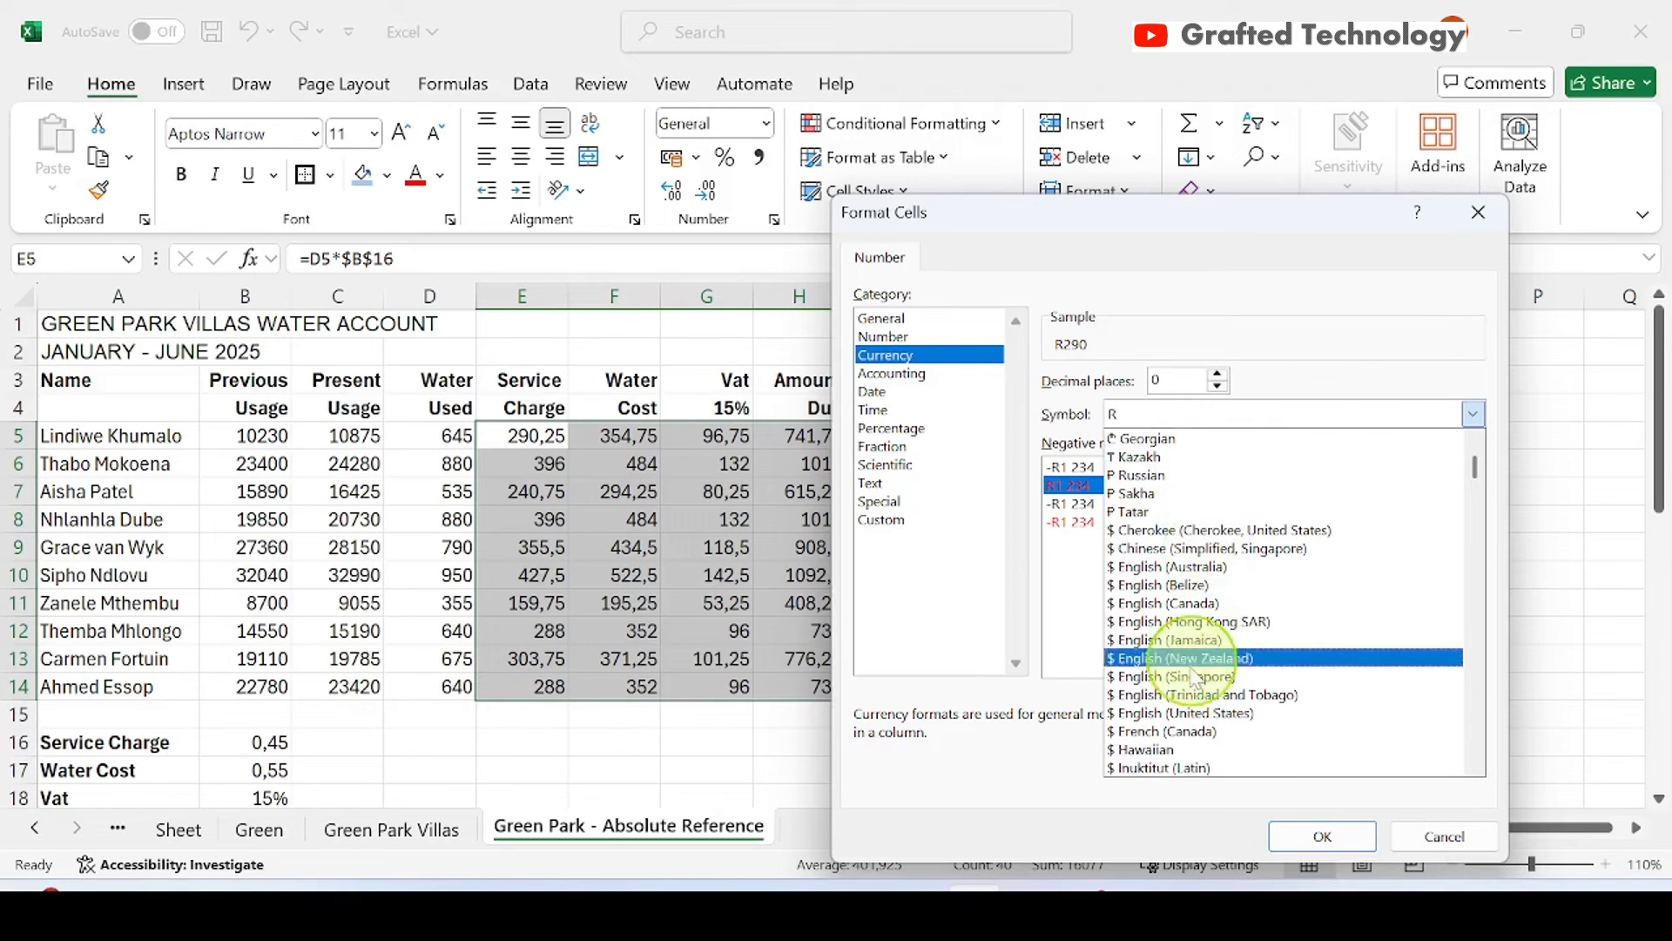
{"action": "left_click", "coordinate": [1143, 714]}
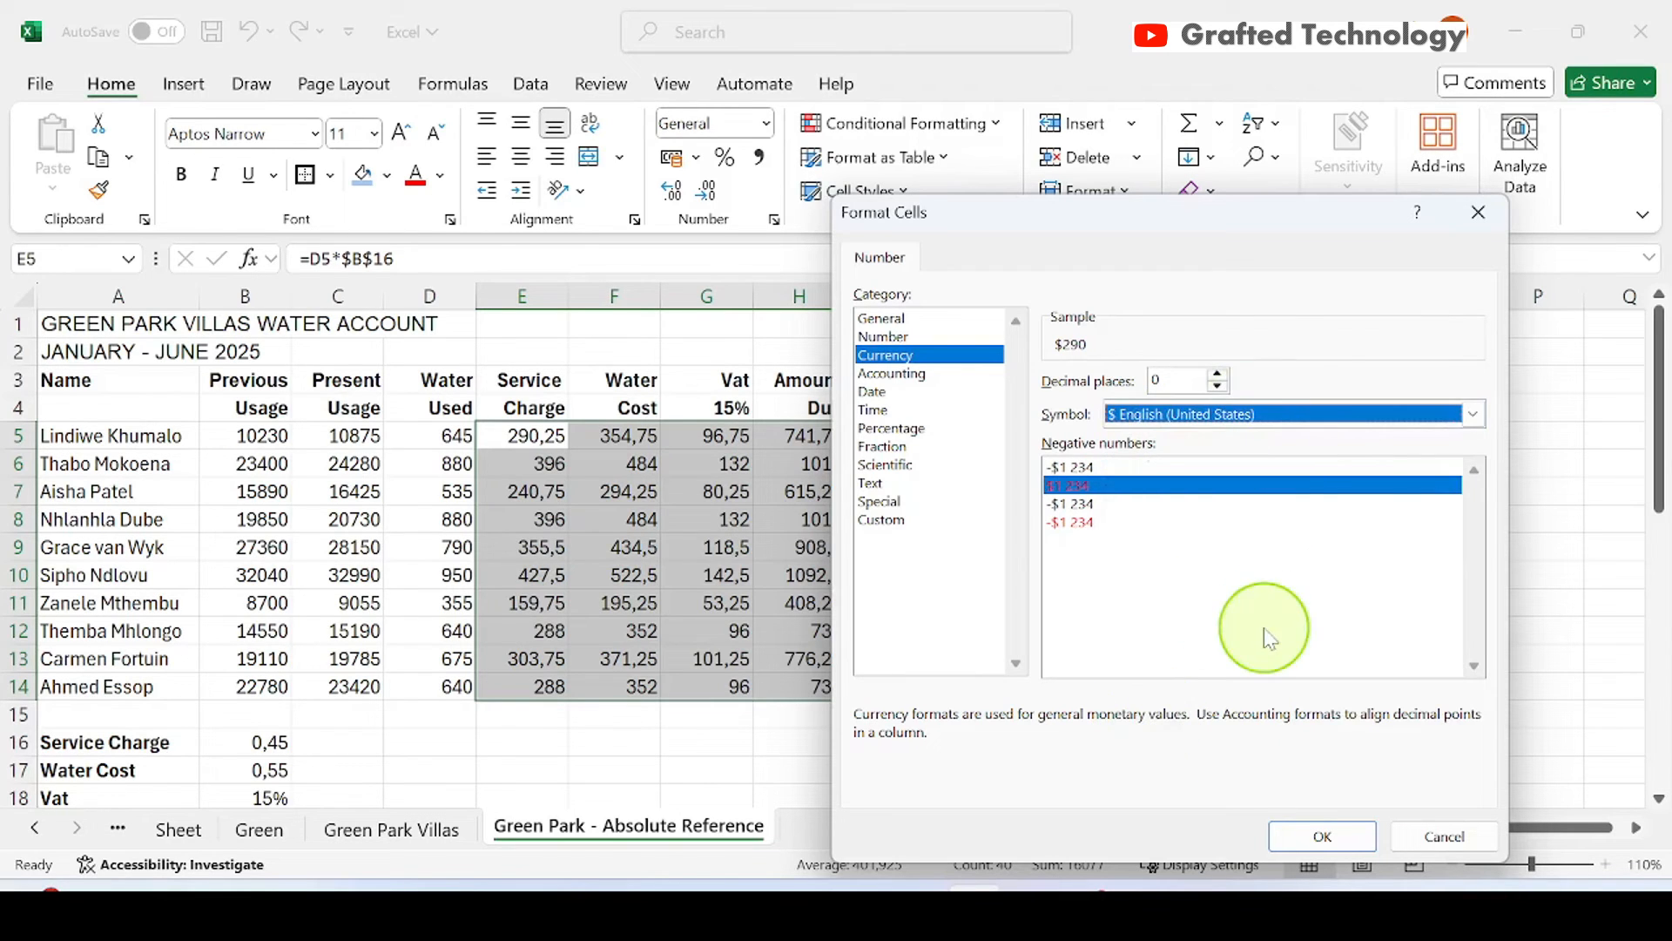
{"action": "left_click", "coordinate": [1315, 837]}
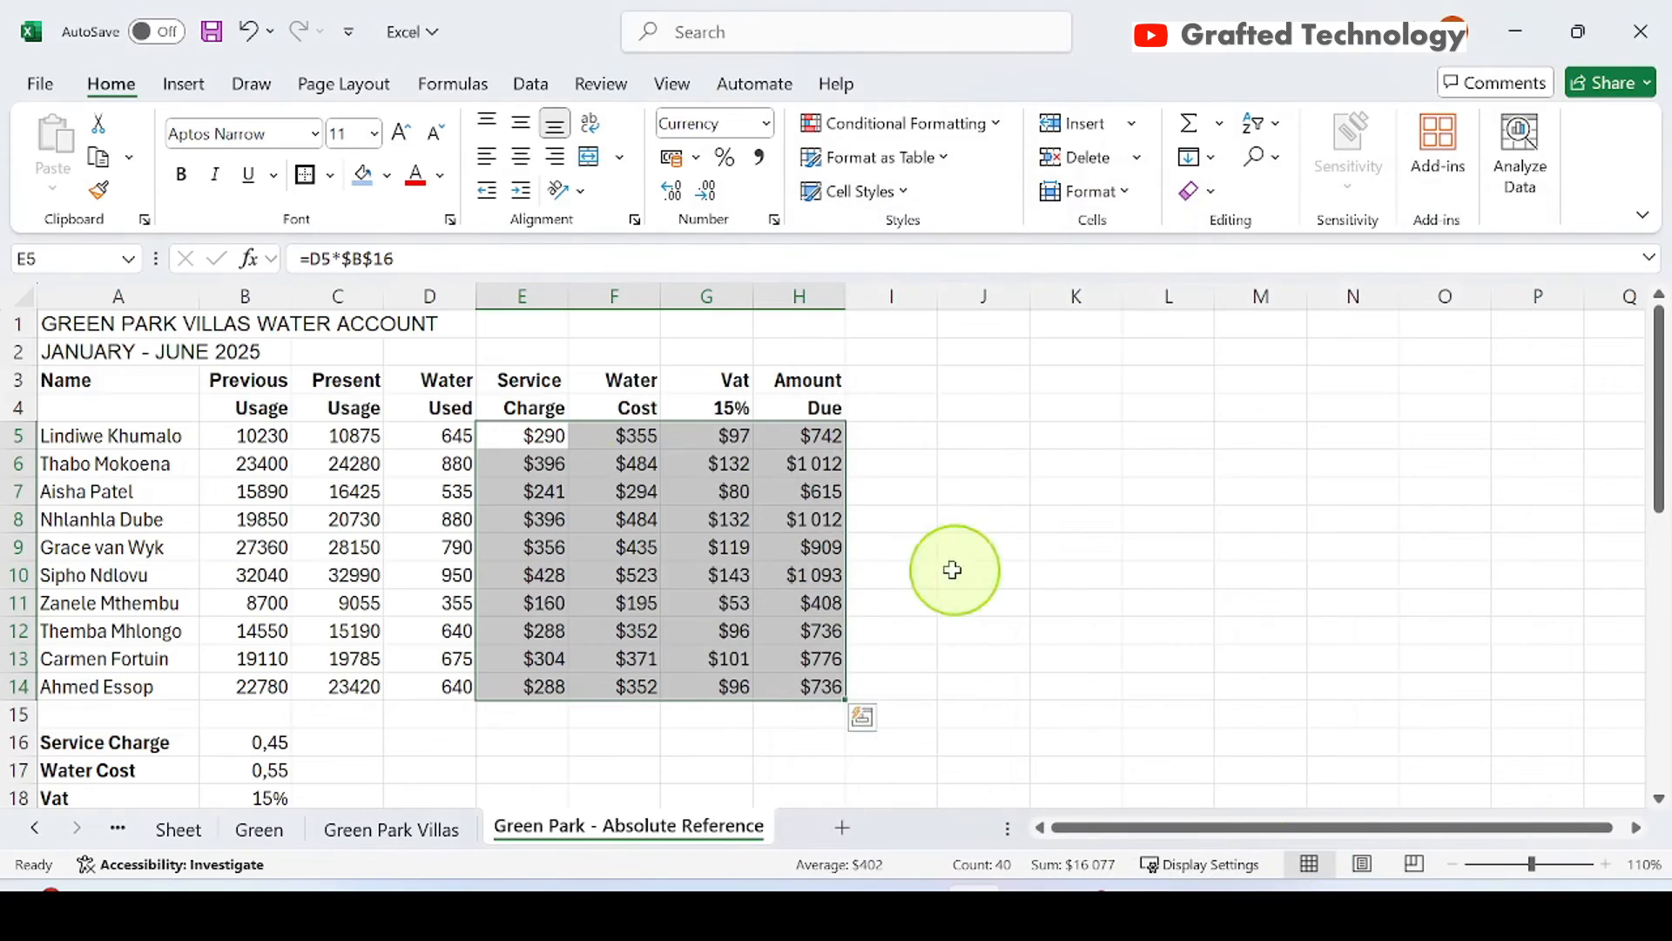
{"action": "left_click", "coordinate": [1054, 487]}
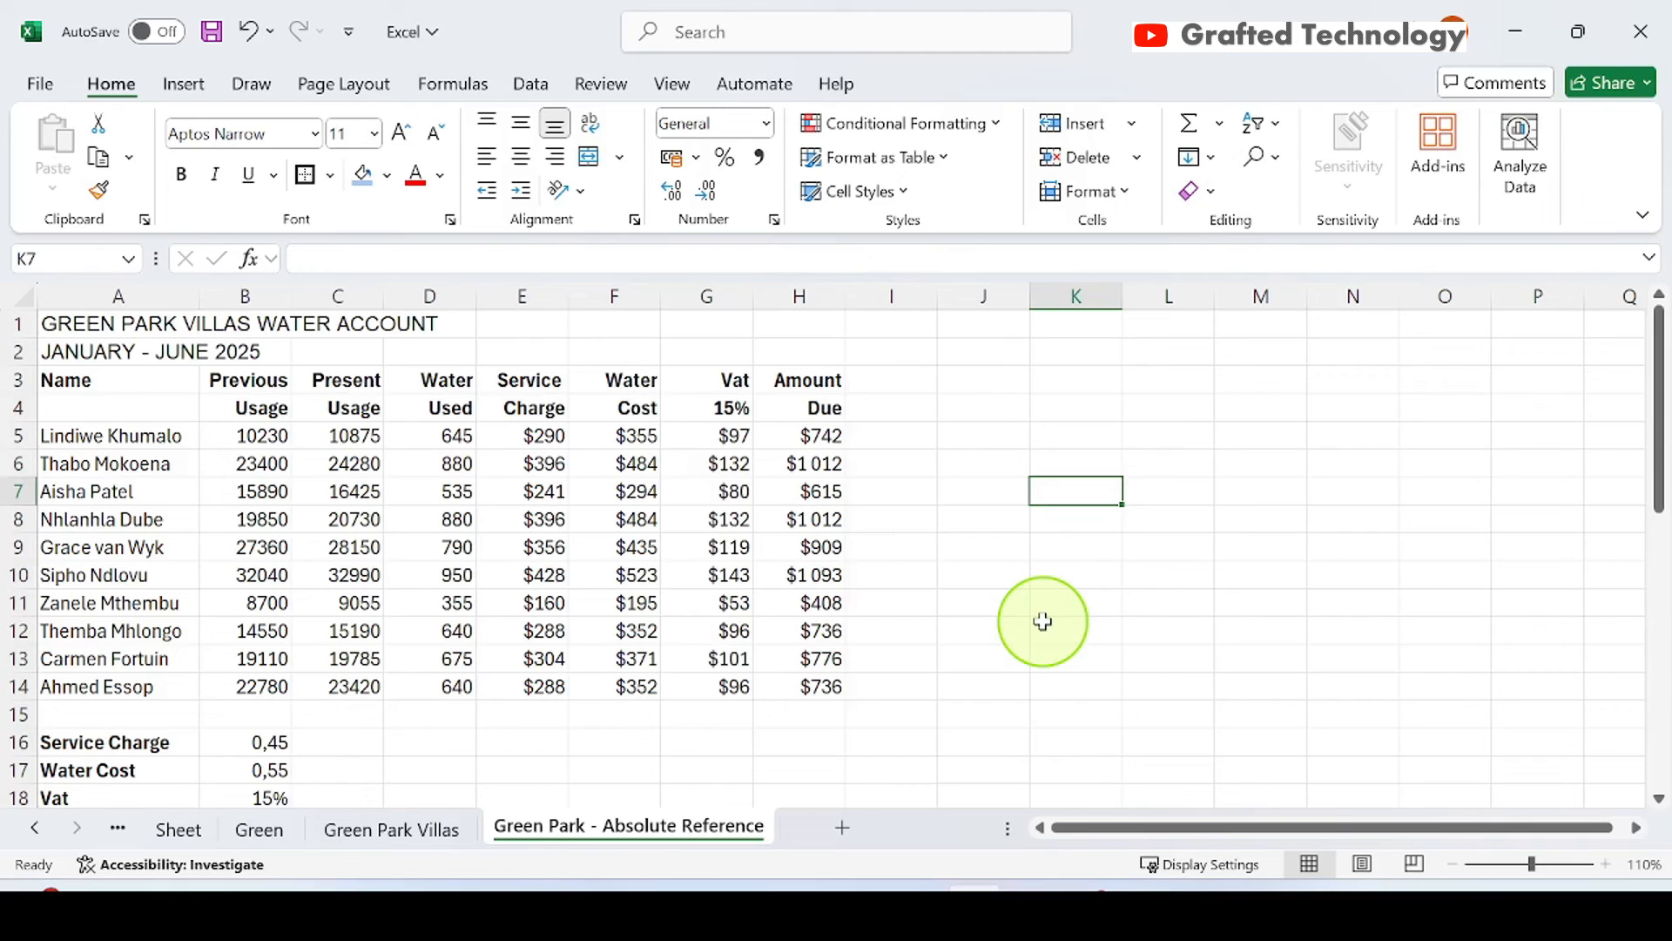
{"action": "left_click", "coordinate": [1033, 904]}
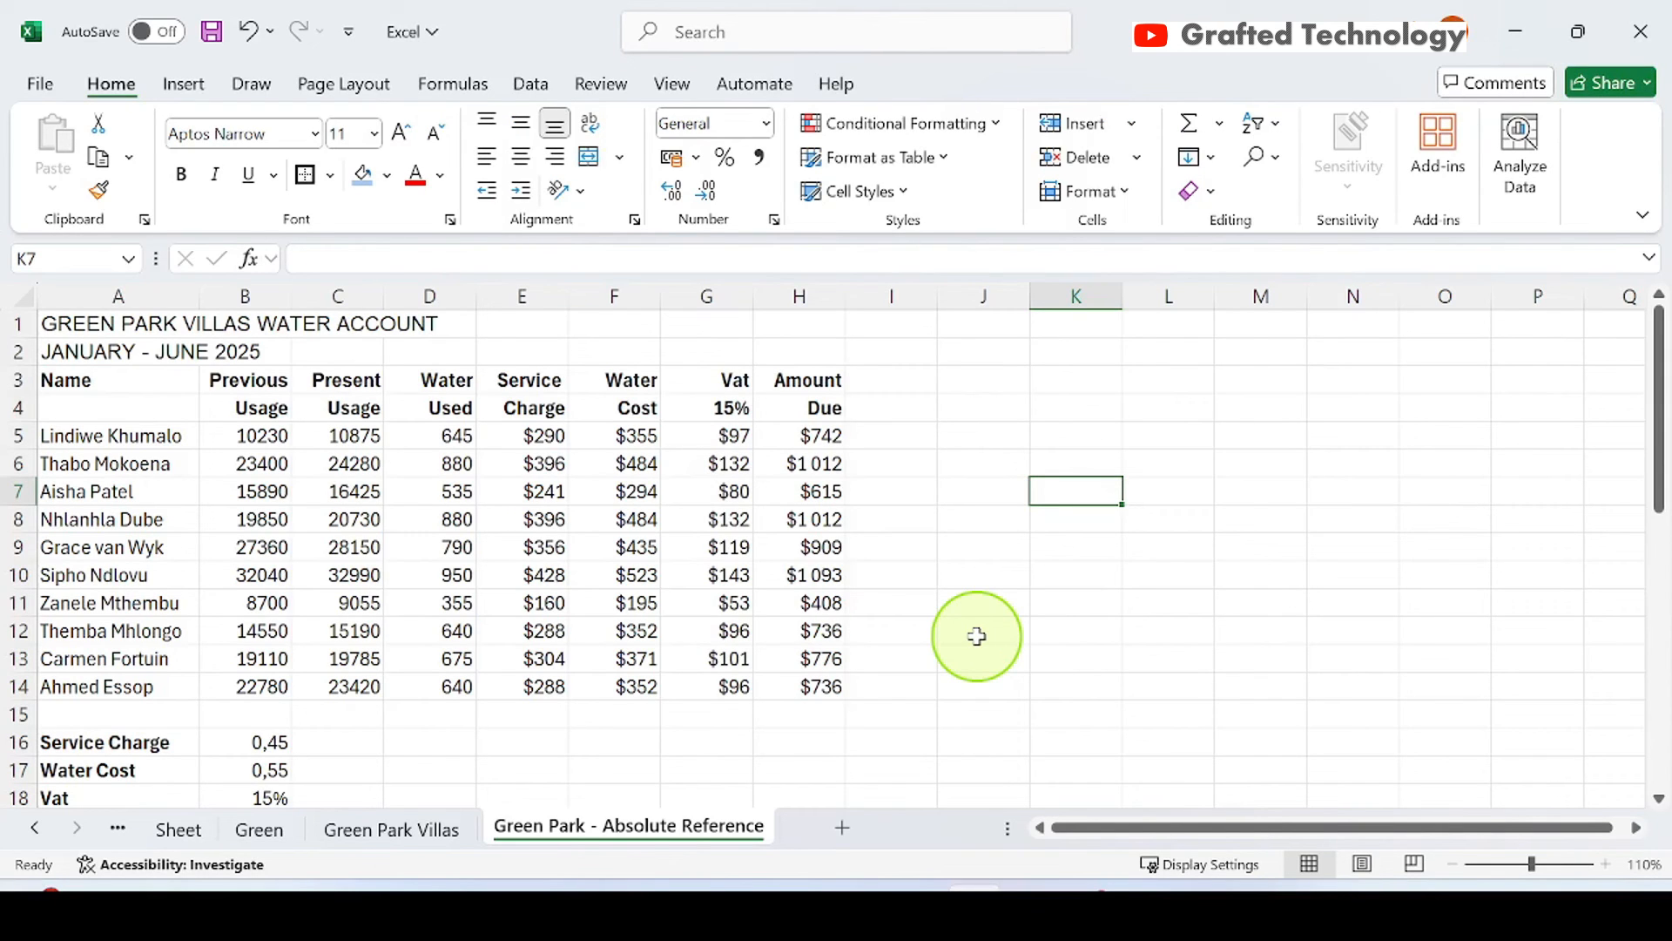
Merge and center the title GREEN PARK VILLAS WATER ACCOUNT across A1 to H1.
{"action": "key", "text": "ctrl+Home"}
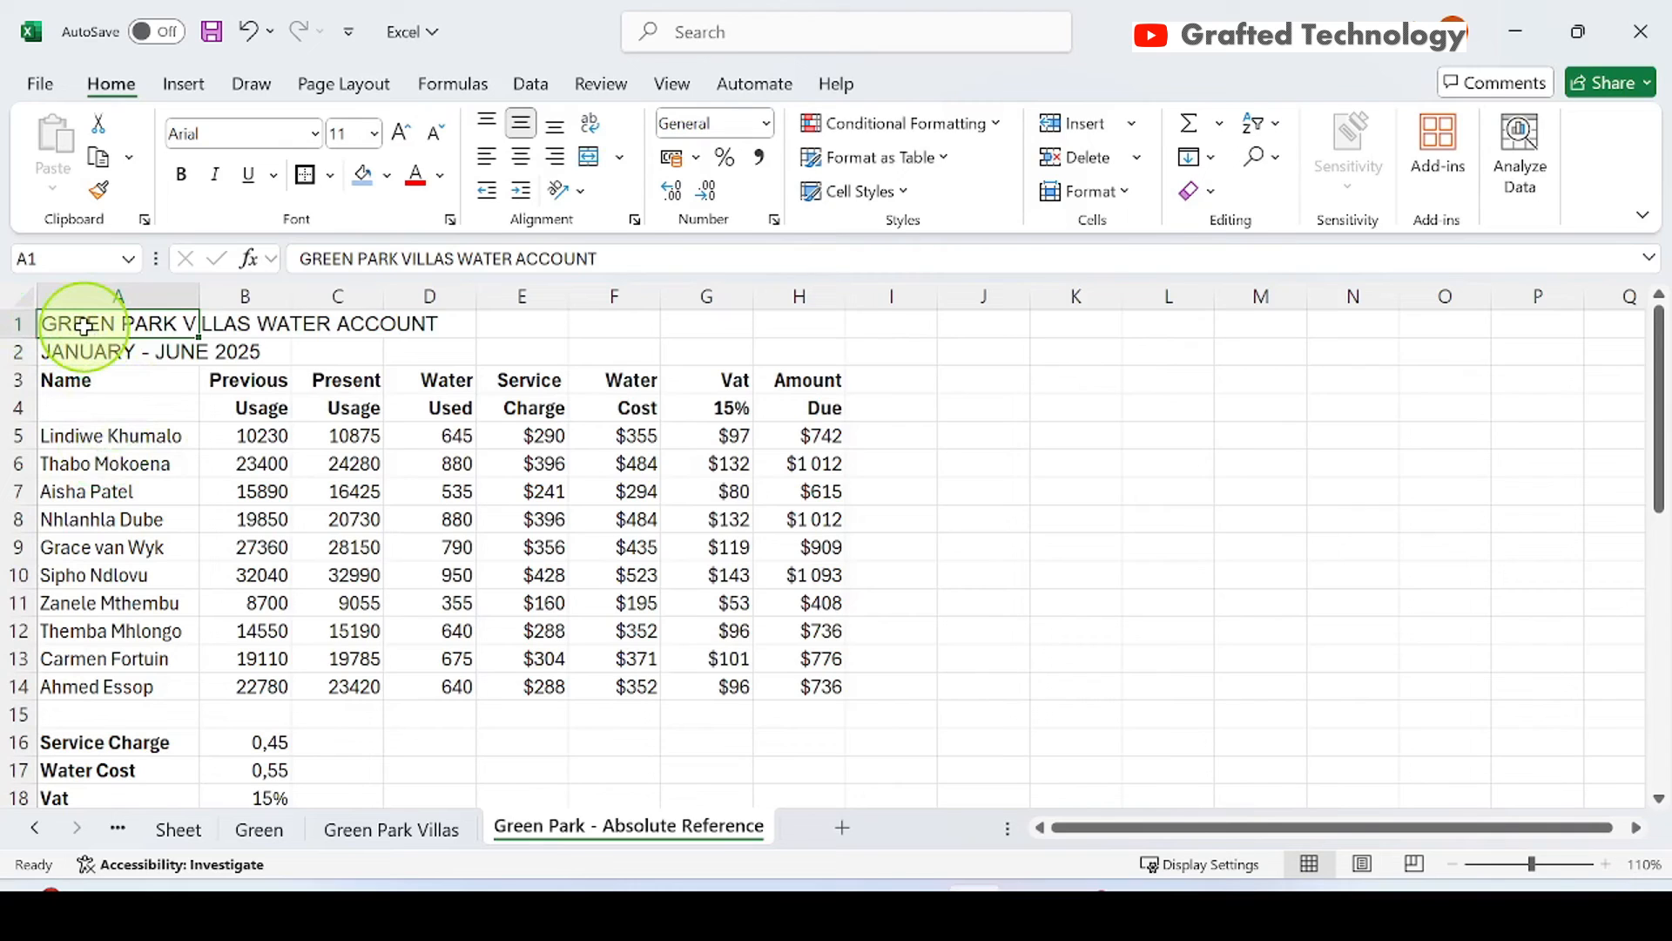
{"action": "left_click", "coordinate": [817, 299]}
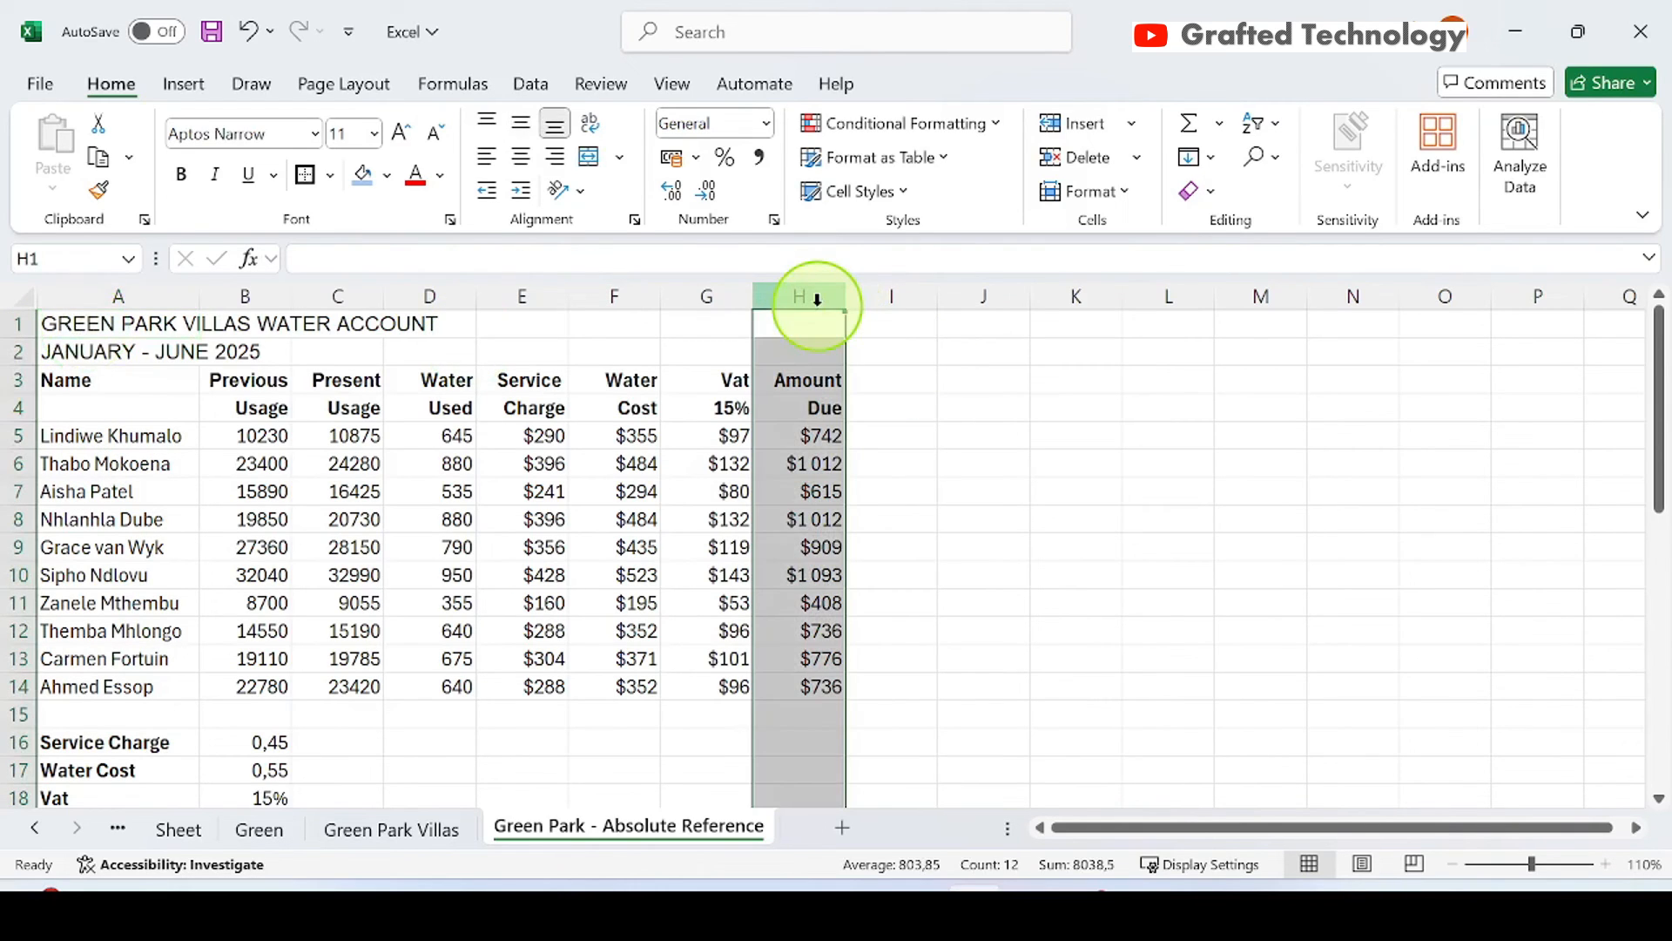
{"action": "left_click_drag", "start_coordinate": [164, 321], "coordinate": [780, 333]}
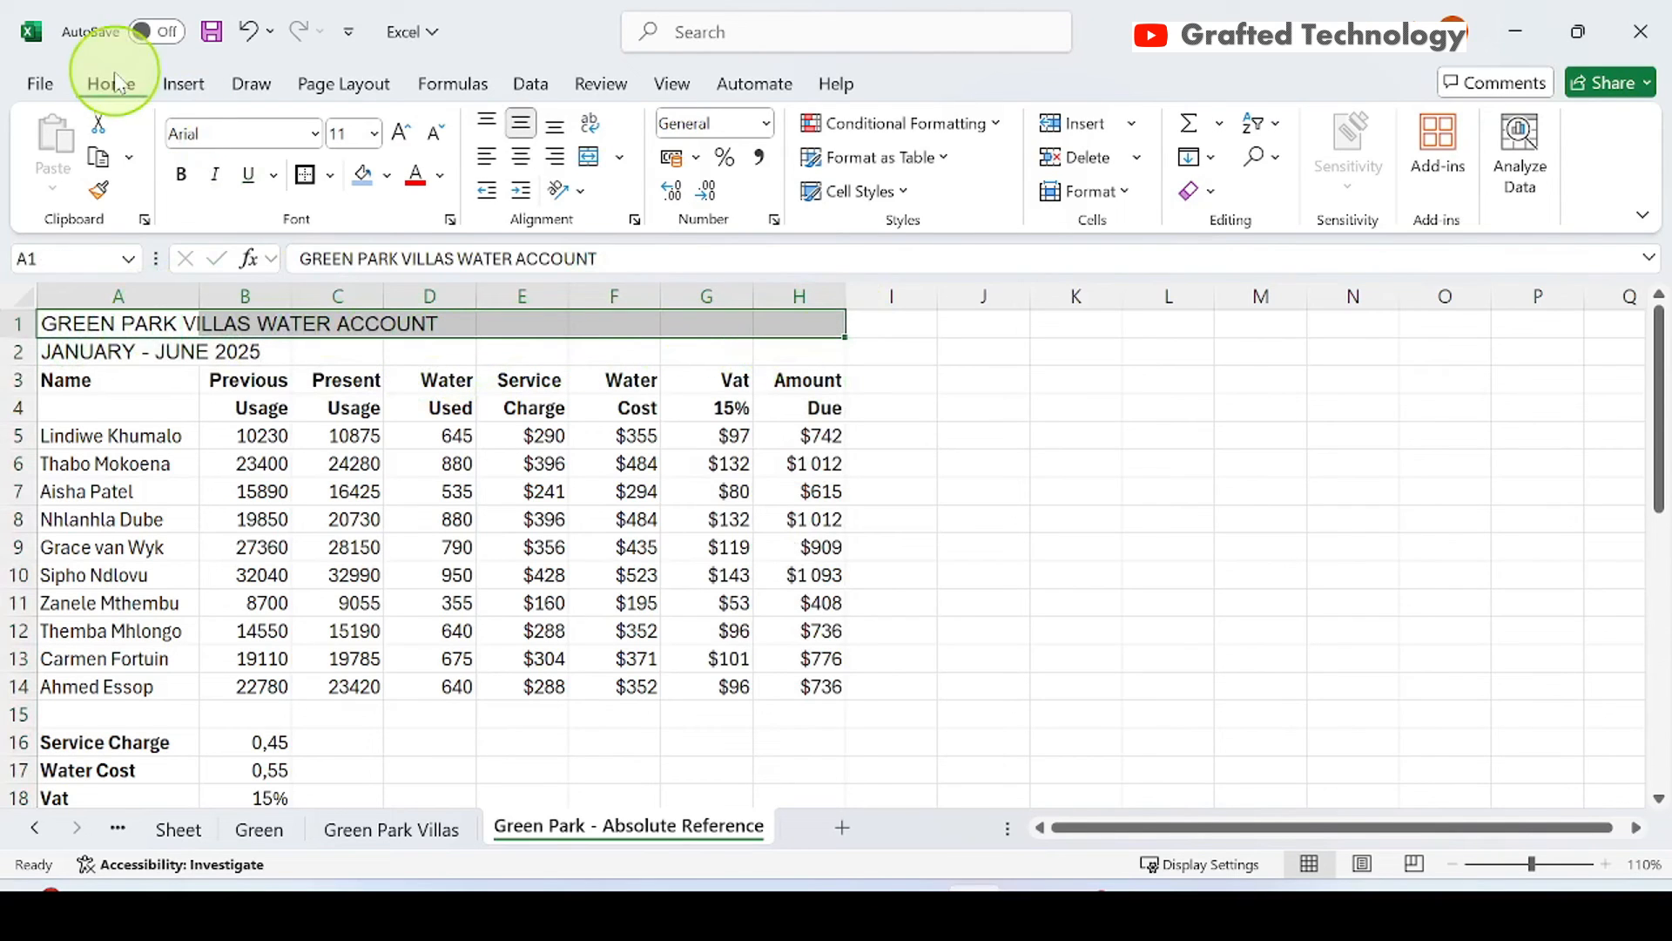
{"action": "left_click", "coordinate": [620, 158]}
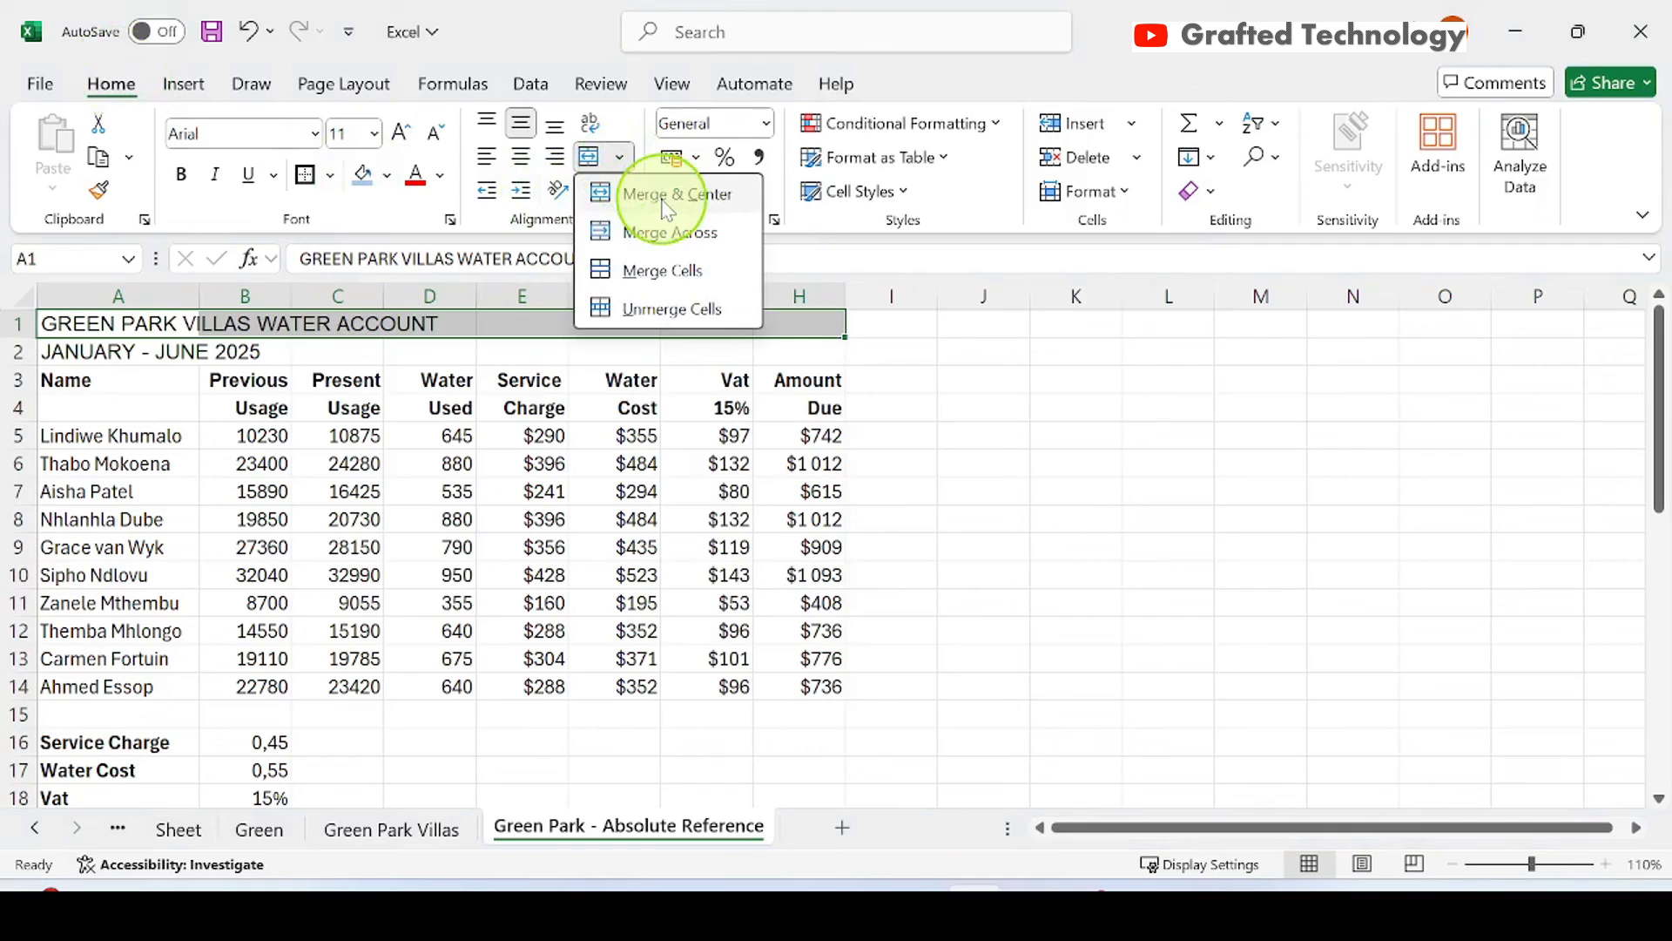
{"action": "left_click", "coordinate": [667, 197]}
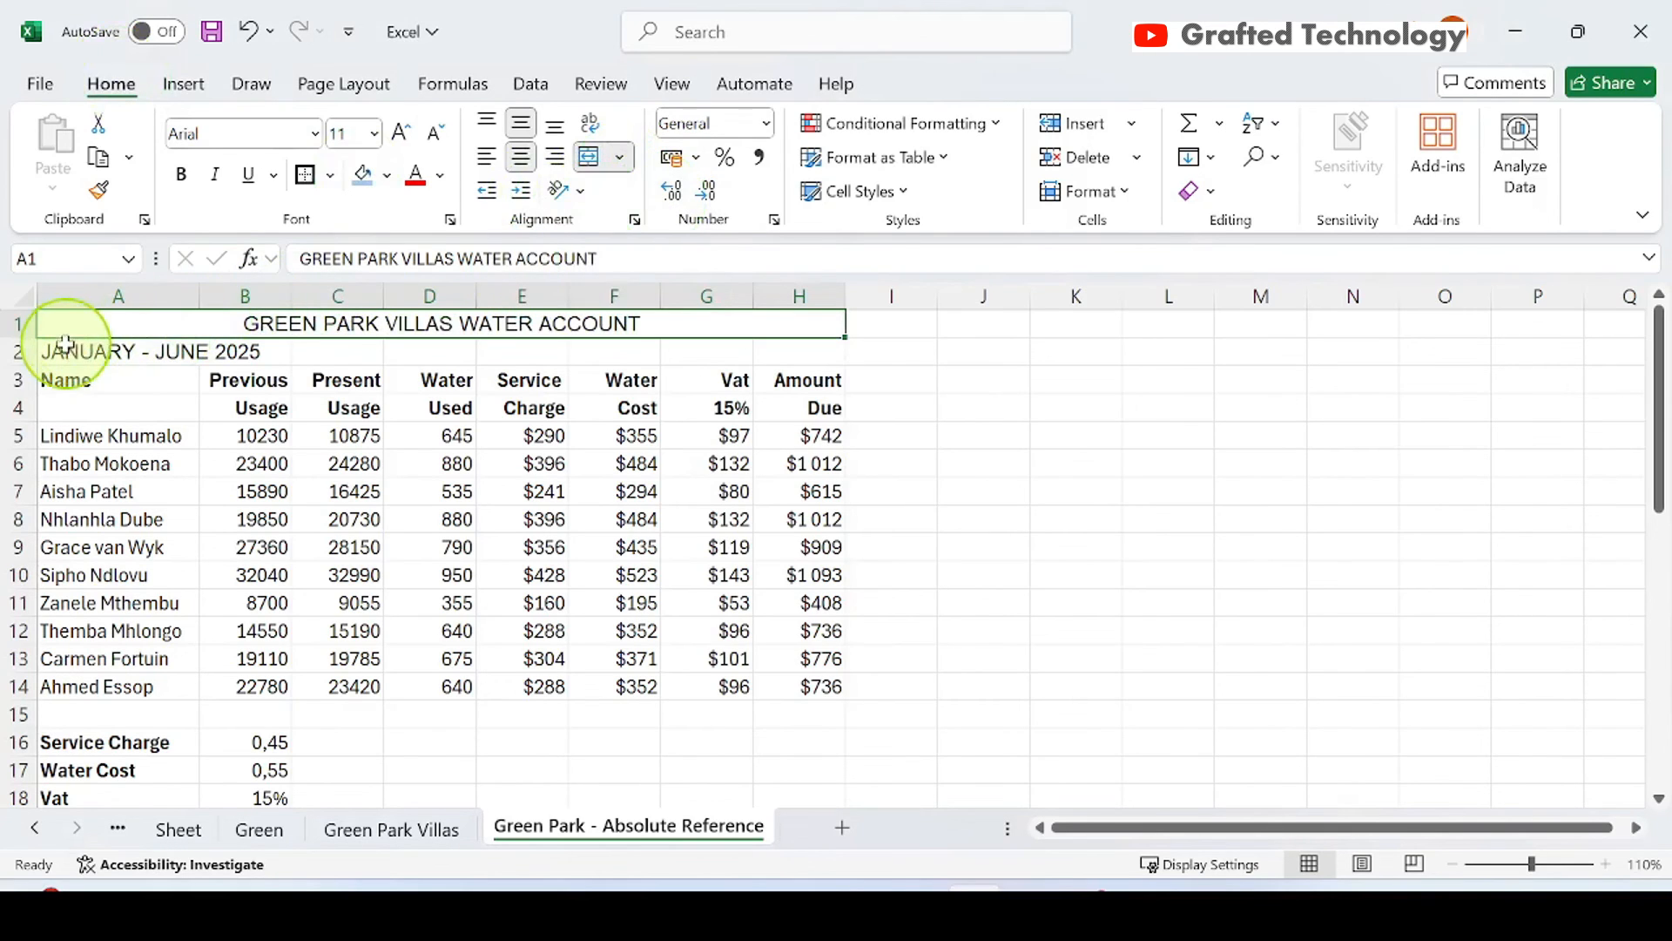
Merge and center the subtitle JANUARY - JUNE 2025 across A2 to H2.
{"action": "left_click_drag", "start_coordinate": [57, 352], "coordinate": [792, 351]}
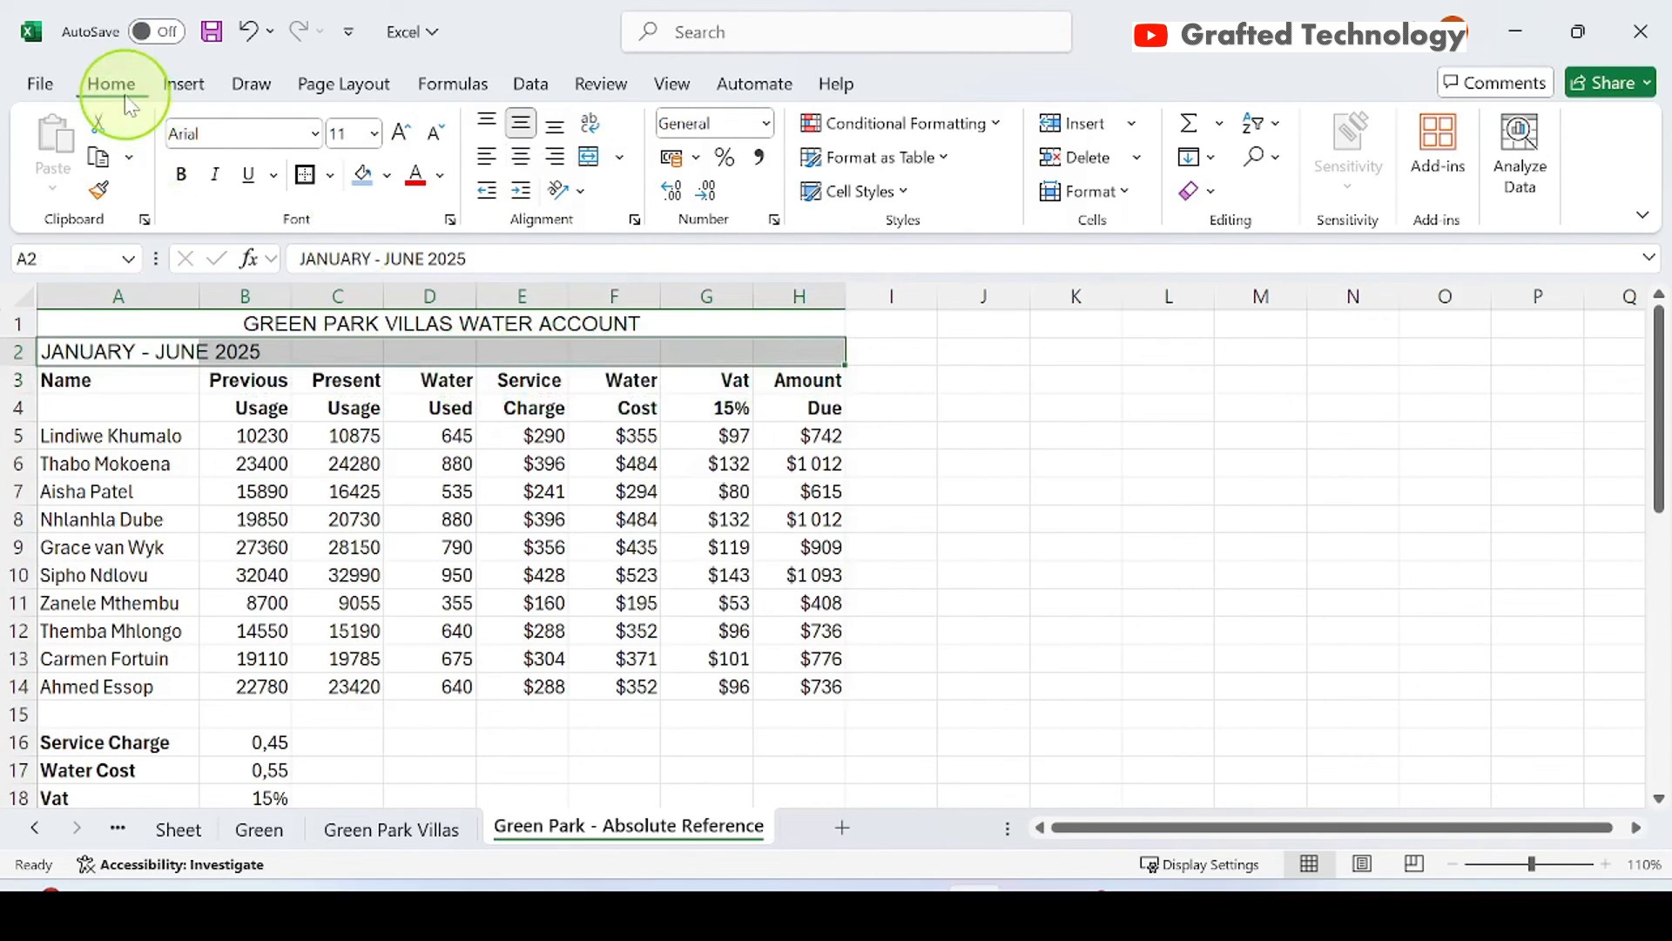
{"action": "left_click", "coordinate": [619, 157]}
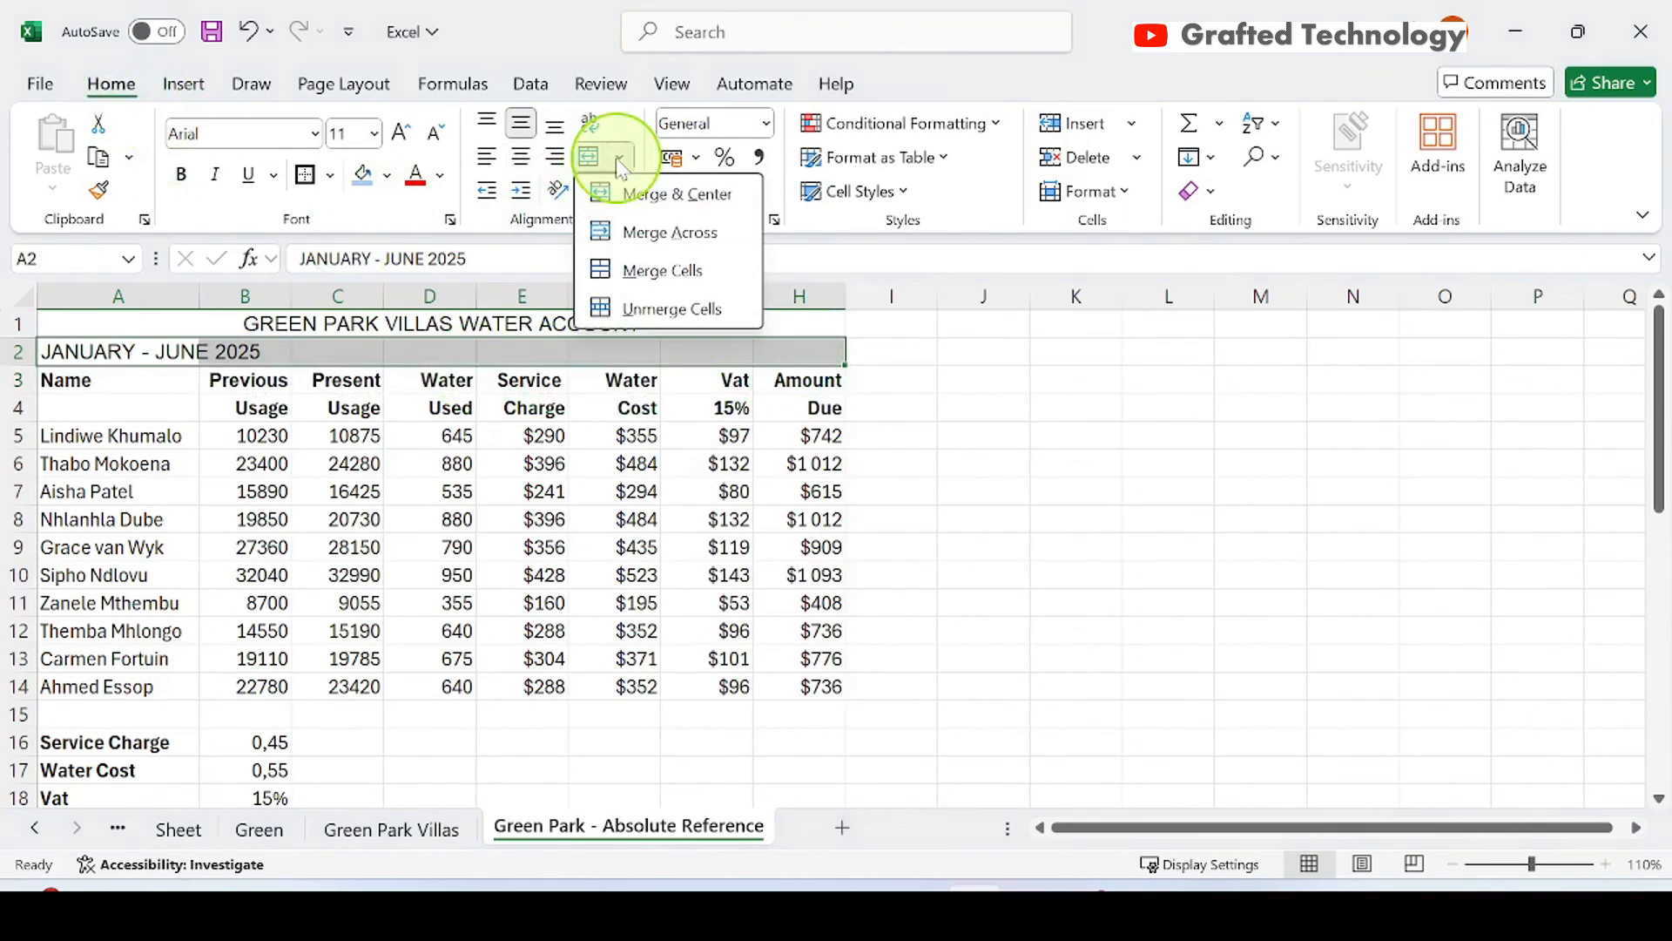
{"action": "left_click", "coordinate": [666, 204]}
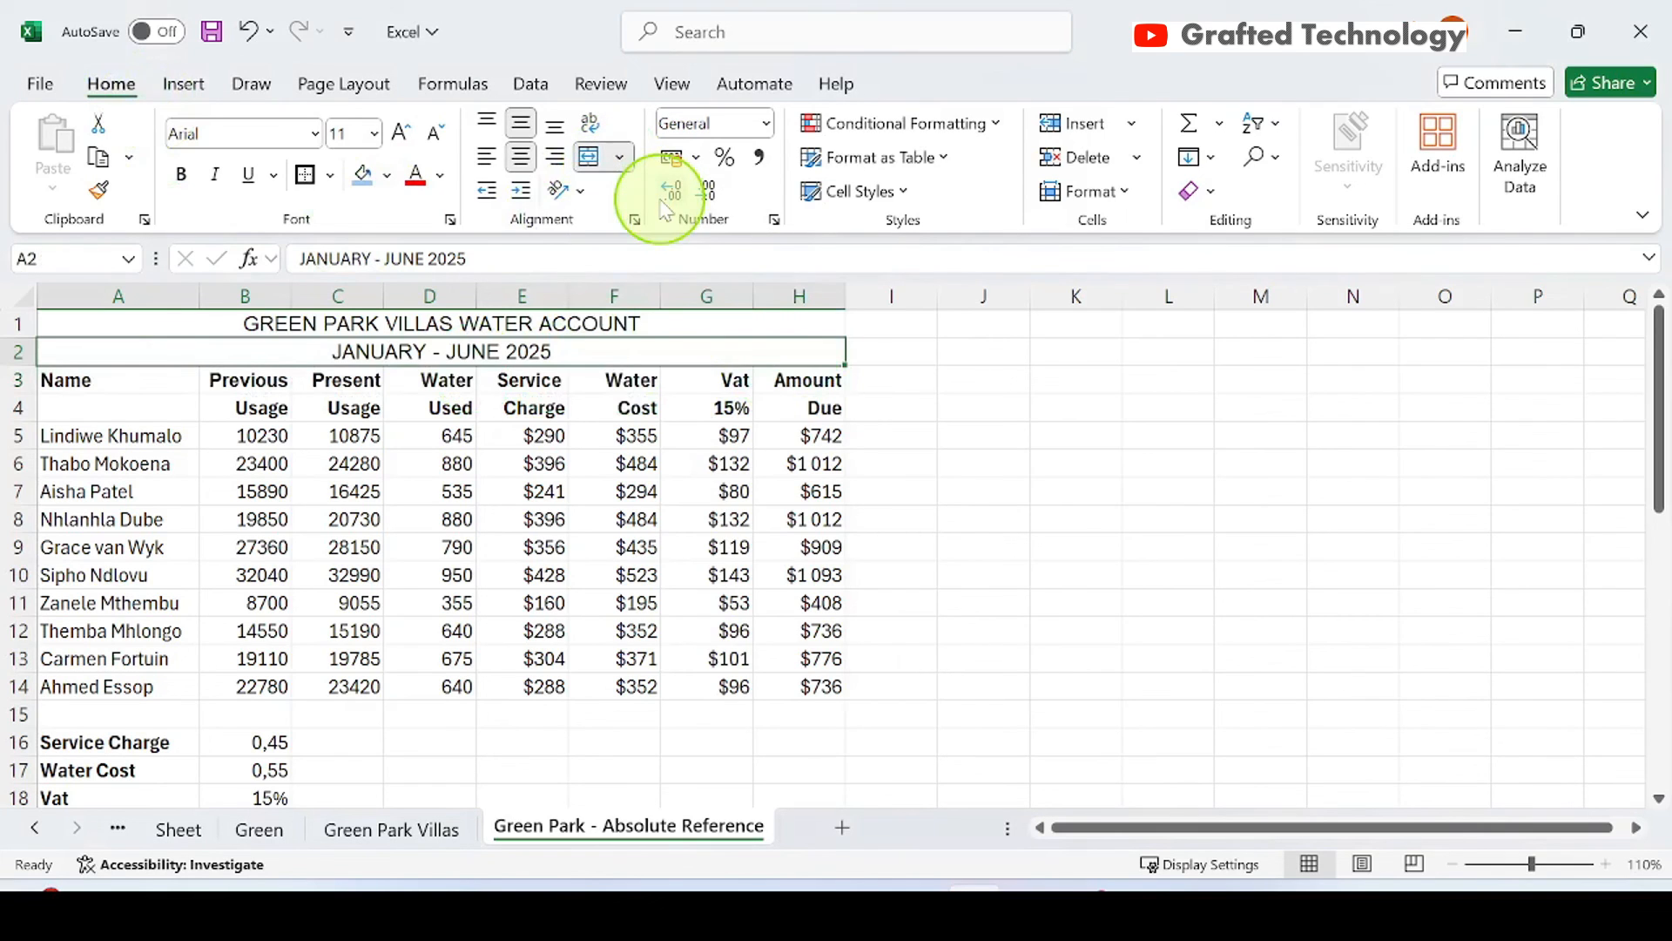
{"action": "left_click", "coordinate": [1115, 490]}
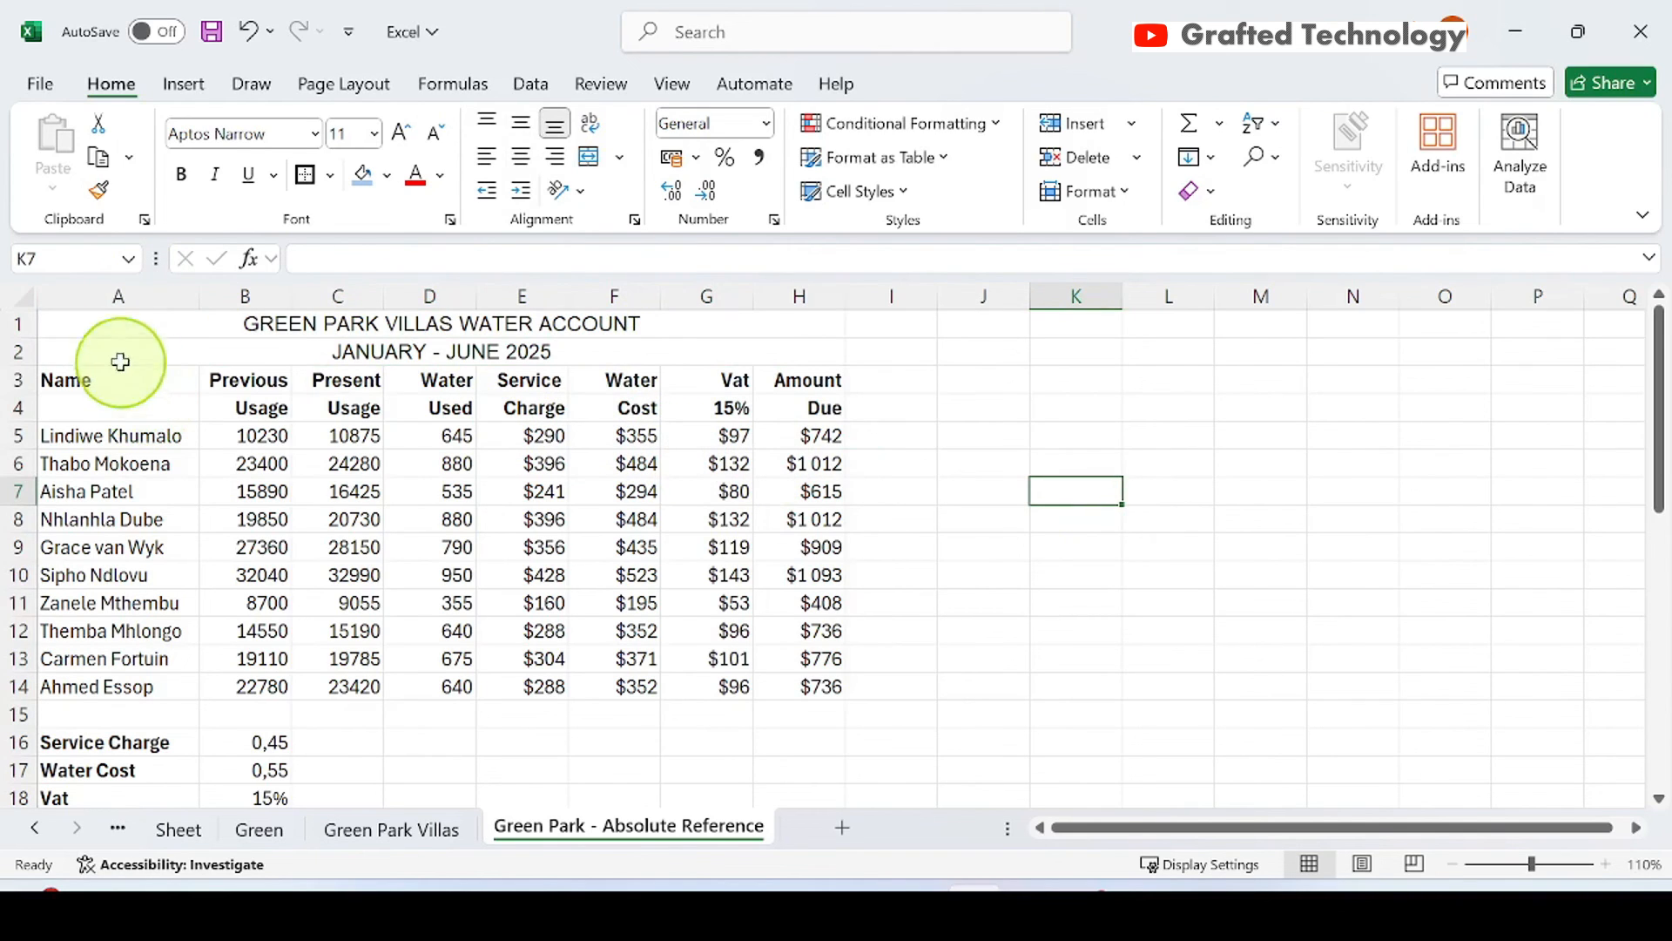
Fill the title and heading rows, A1 to H4, with the lightest green theme color.
{"action": "left_click_drag", "start_coordinate": [101, 325], "coordinate": [202, 394]}
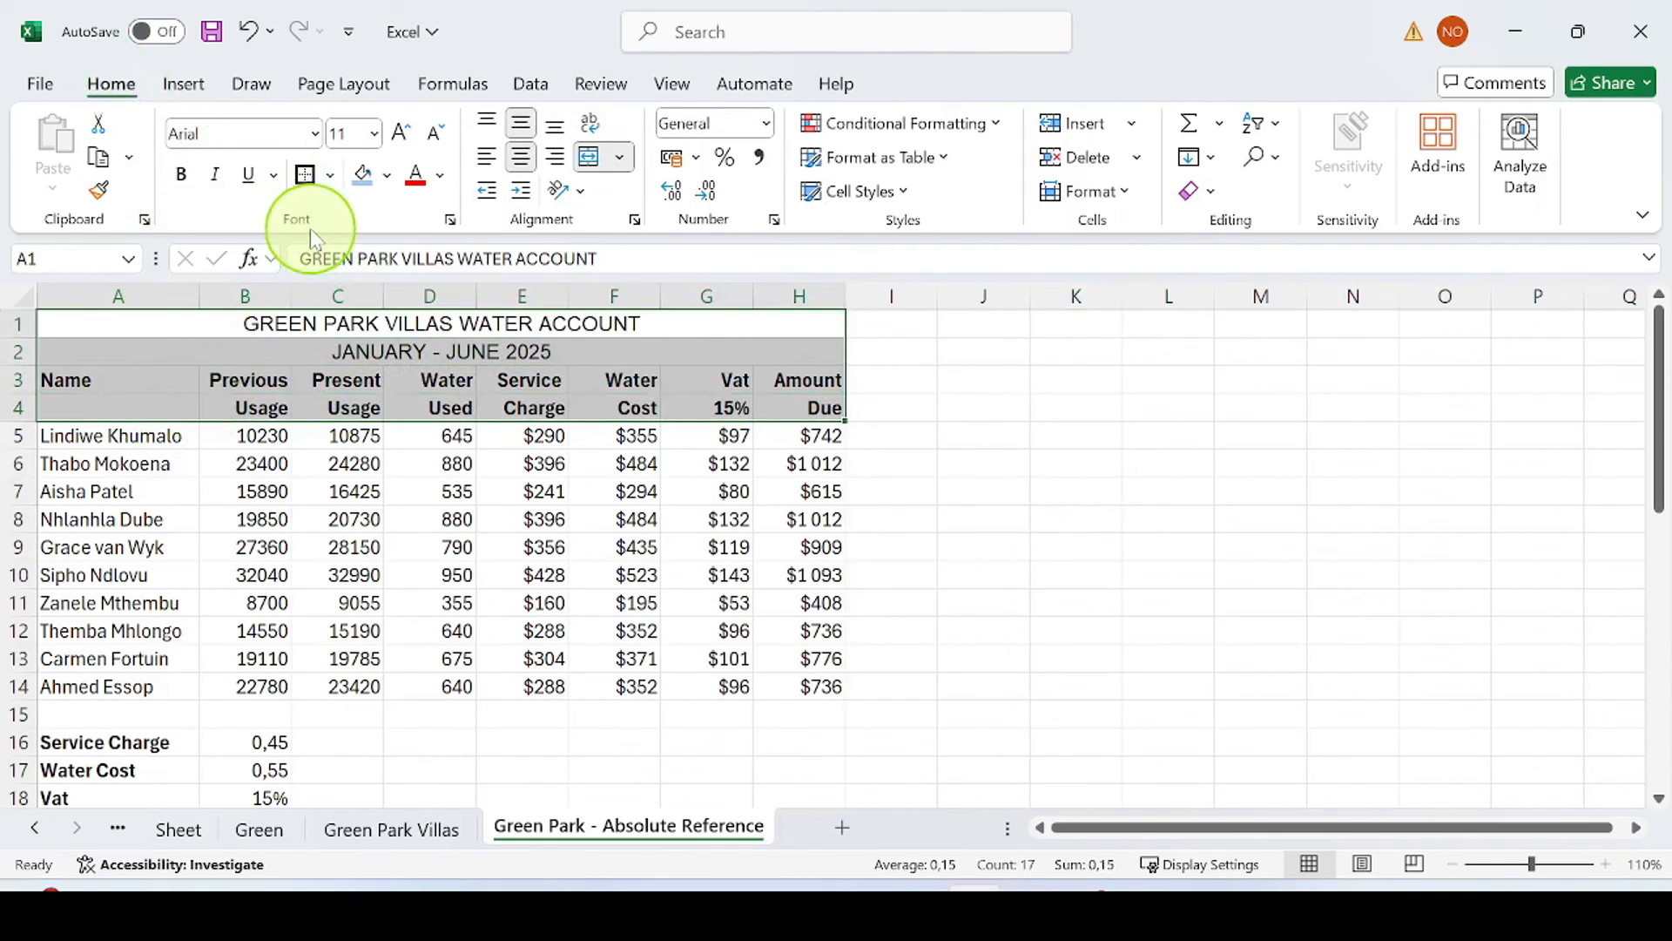
{"action": "left_click", "coordinate": [387, 175]}
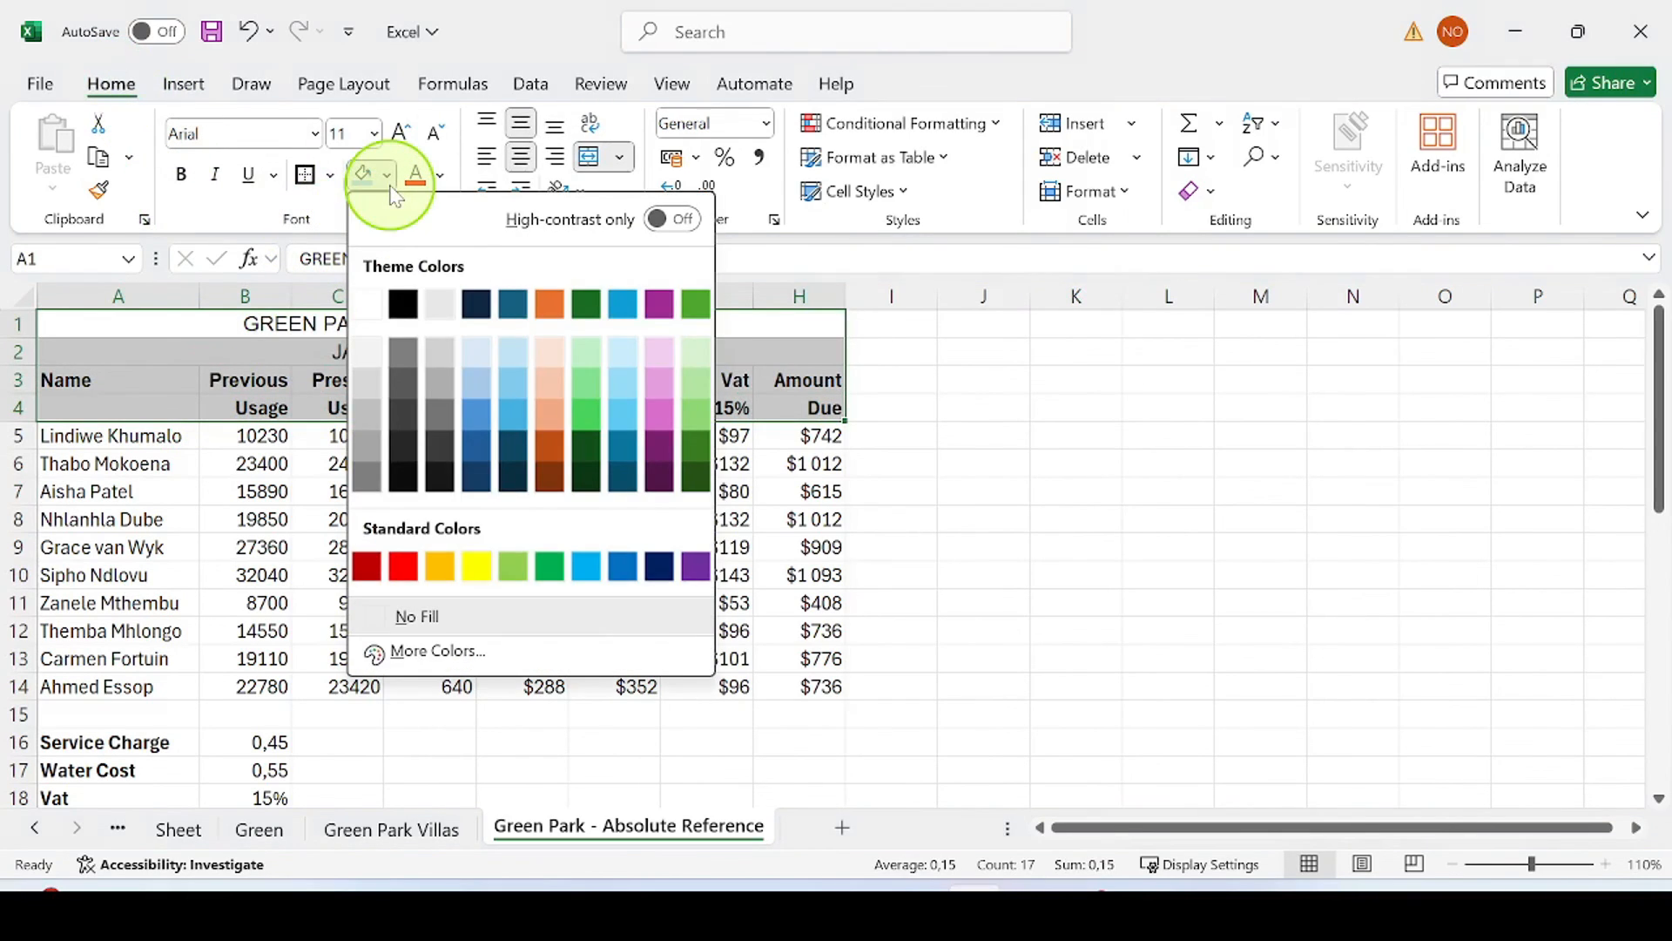
{"action": "left_click", "coordinate": [588, 362]}
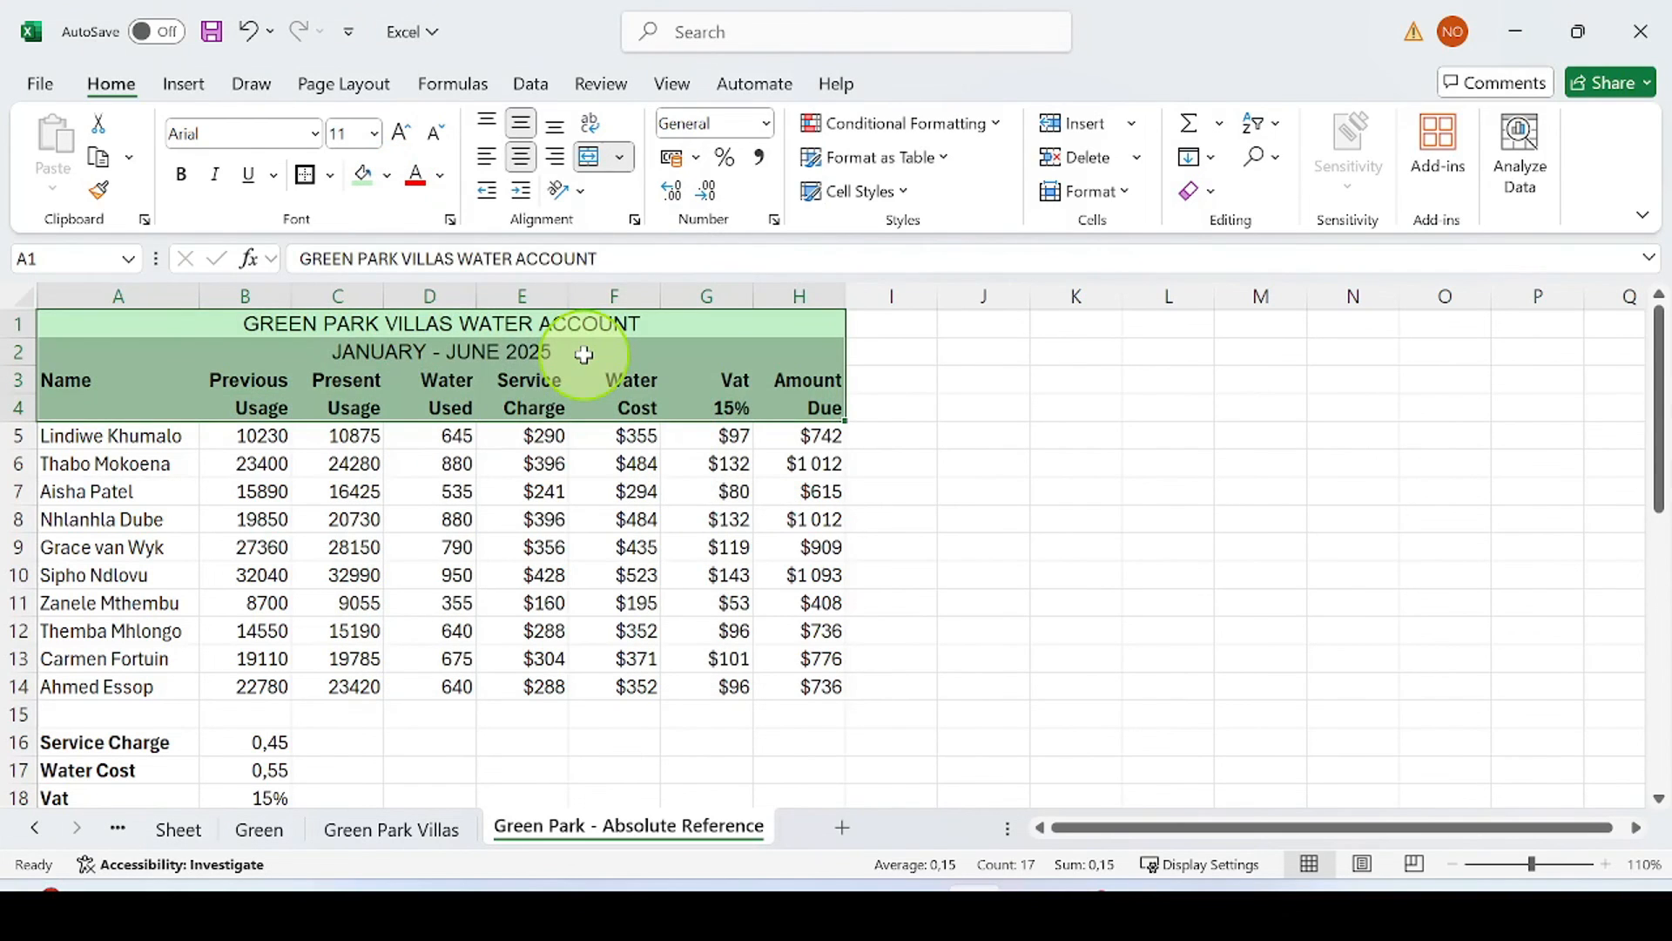
{"action": "left_click", "coordinate": [1168, 687]}
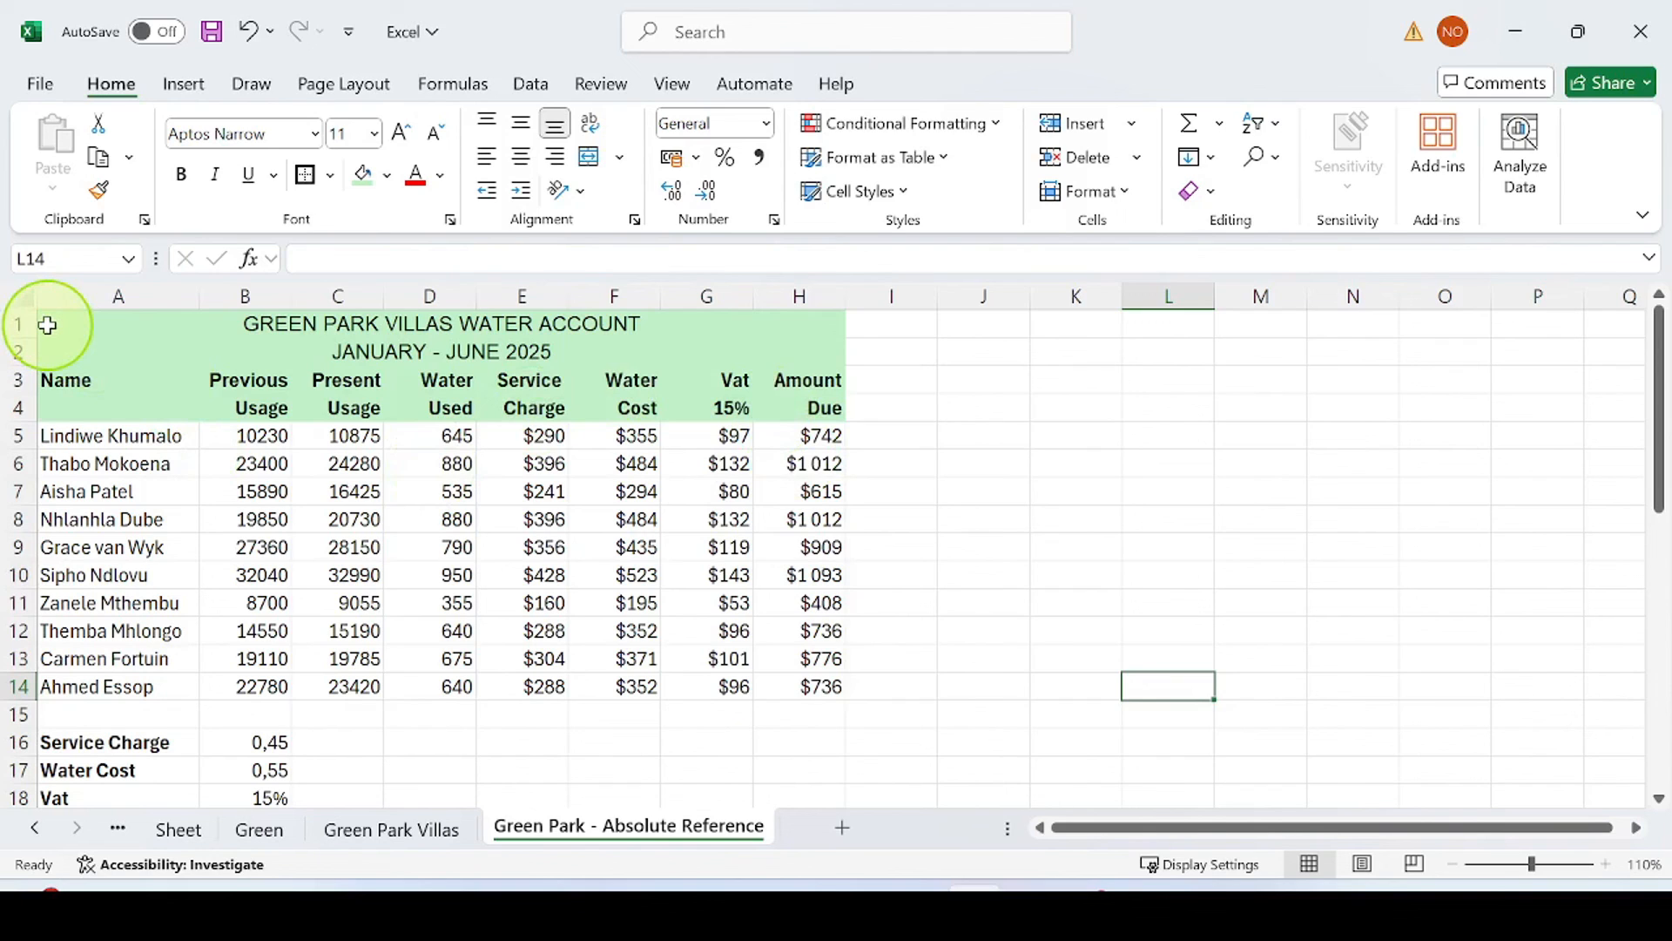
Apply Thick Outside Borders around the whole water account, from A1 to I18.
{"action": "left_click_drag", "start_coordinate": [48, 325], "coordinate": [899, 784]}
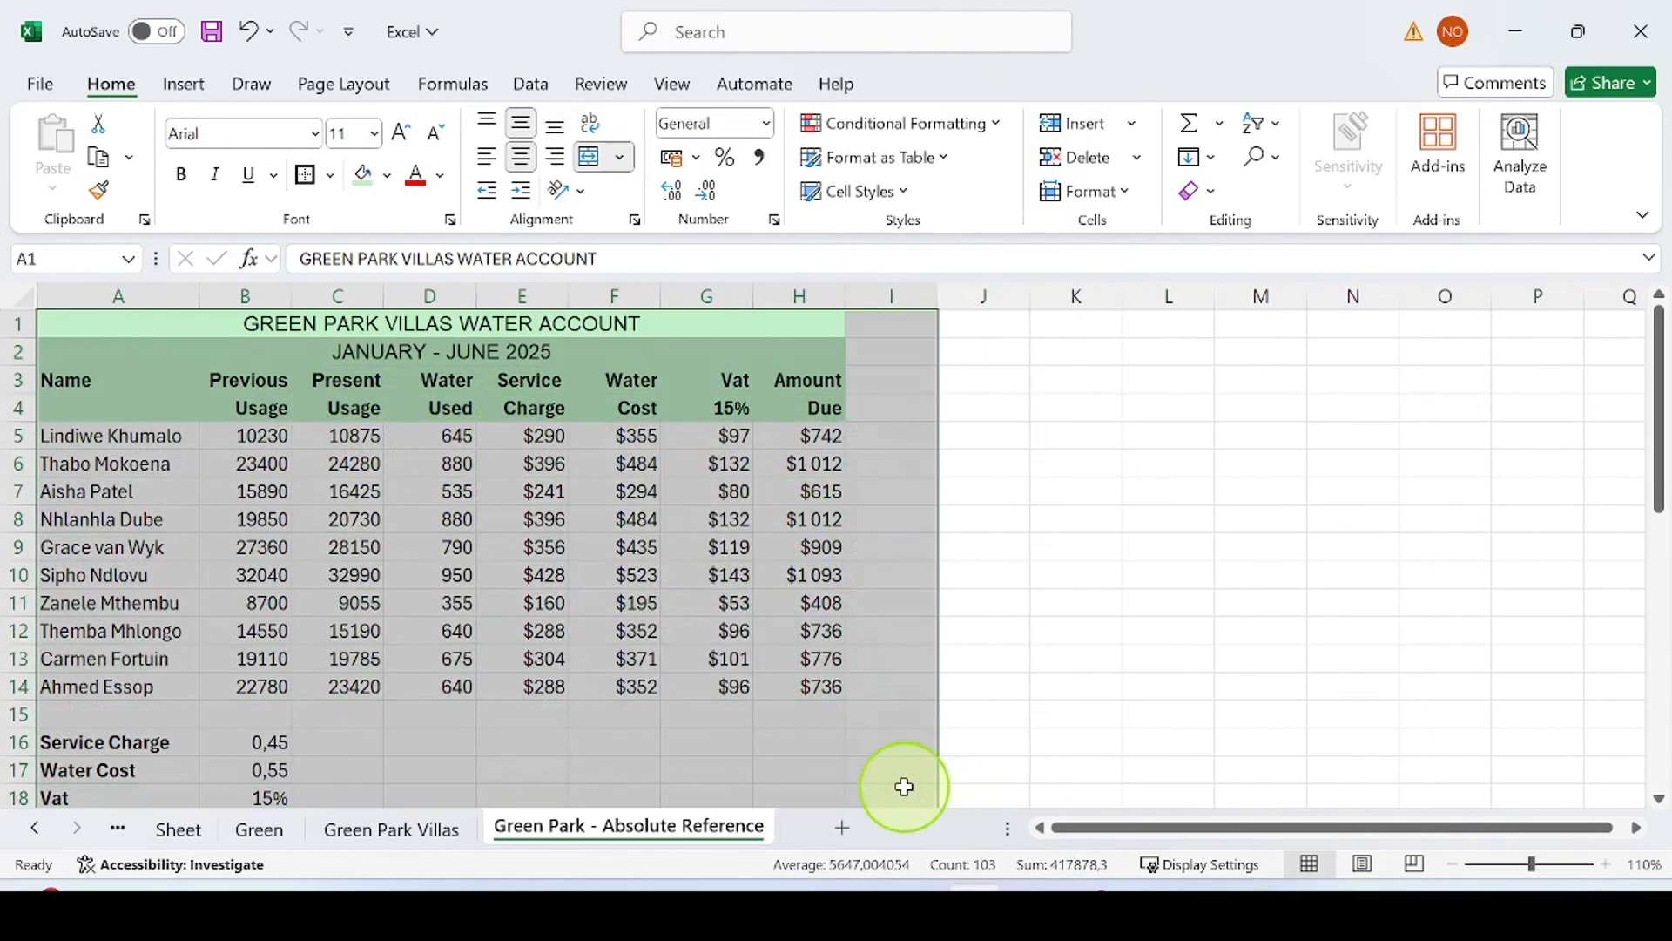
{"action": "scroll", "coordinate": [797, 661], "scroll_direction": "down", "scroll_amount": 1}
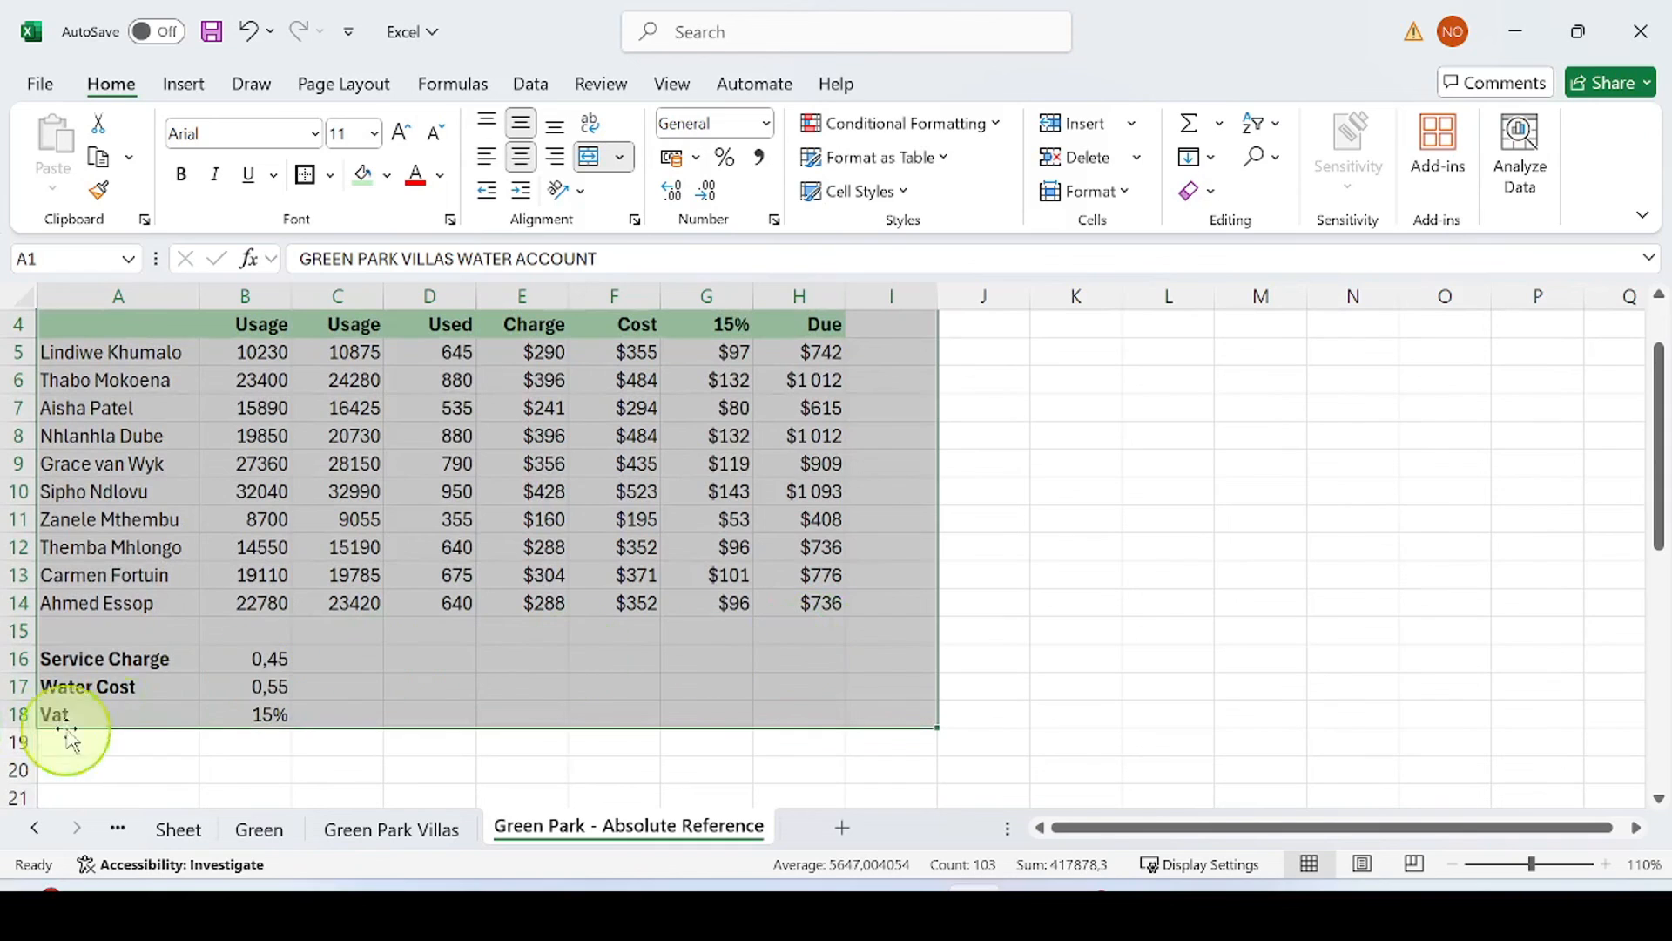
{"action": "scroll", "coordinate": [846, 692], "scroll_direction": "up", "scroll_amount": 1}
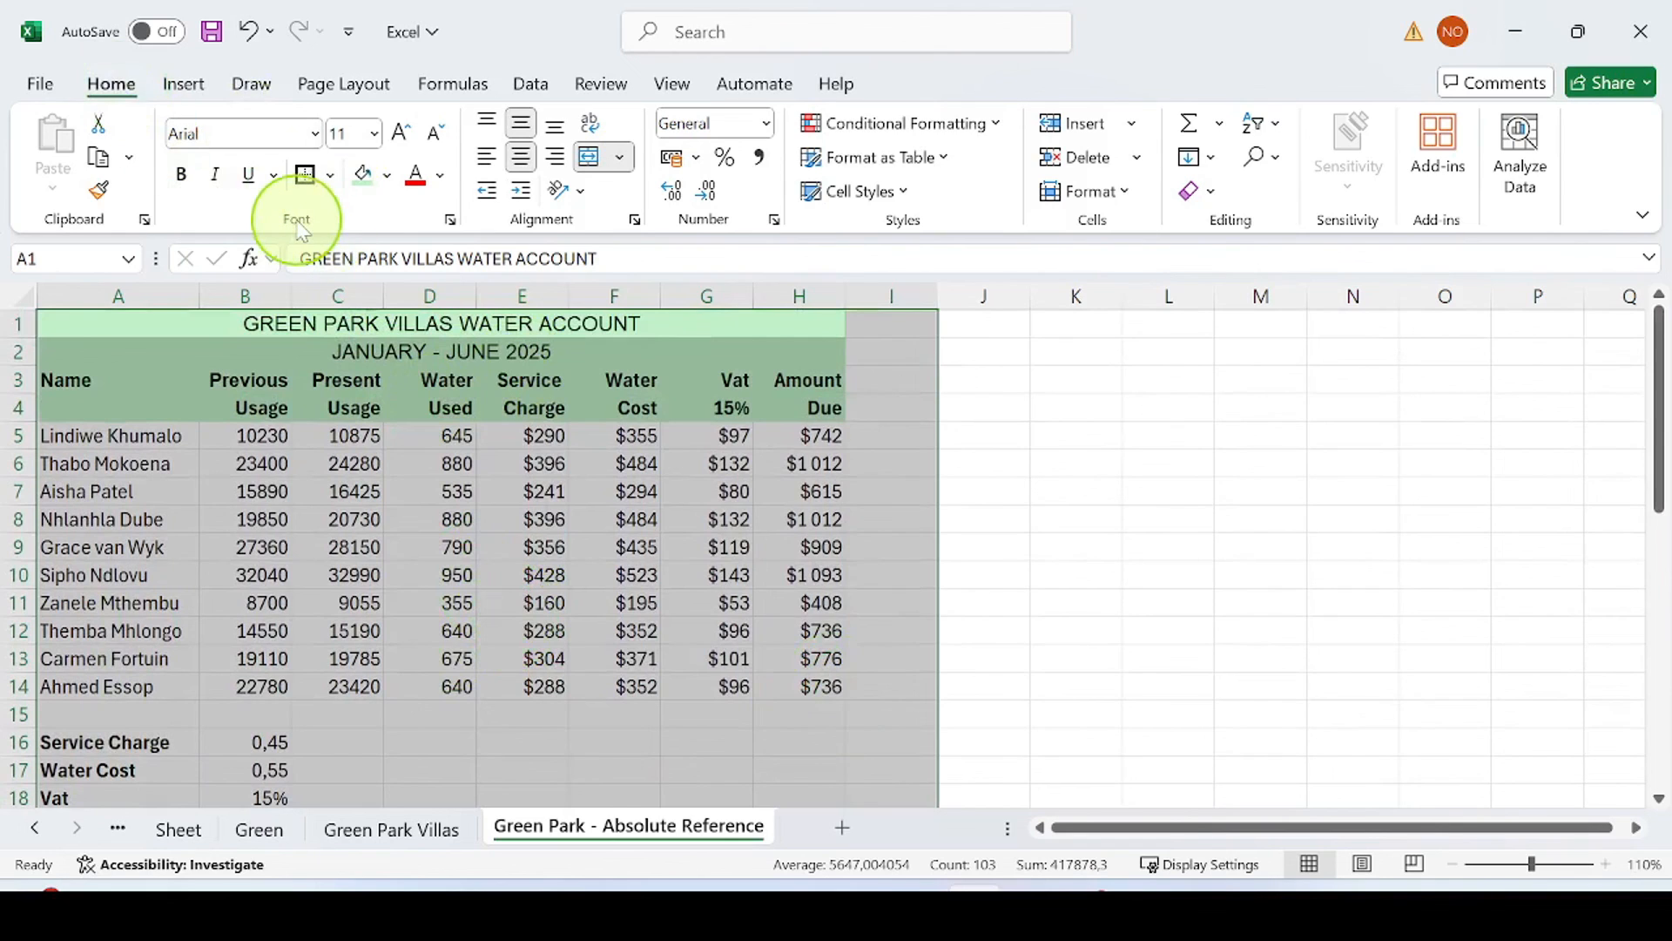
{"action": "left_click", "coordinate": [331, 175]}
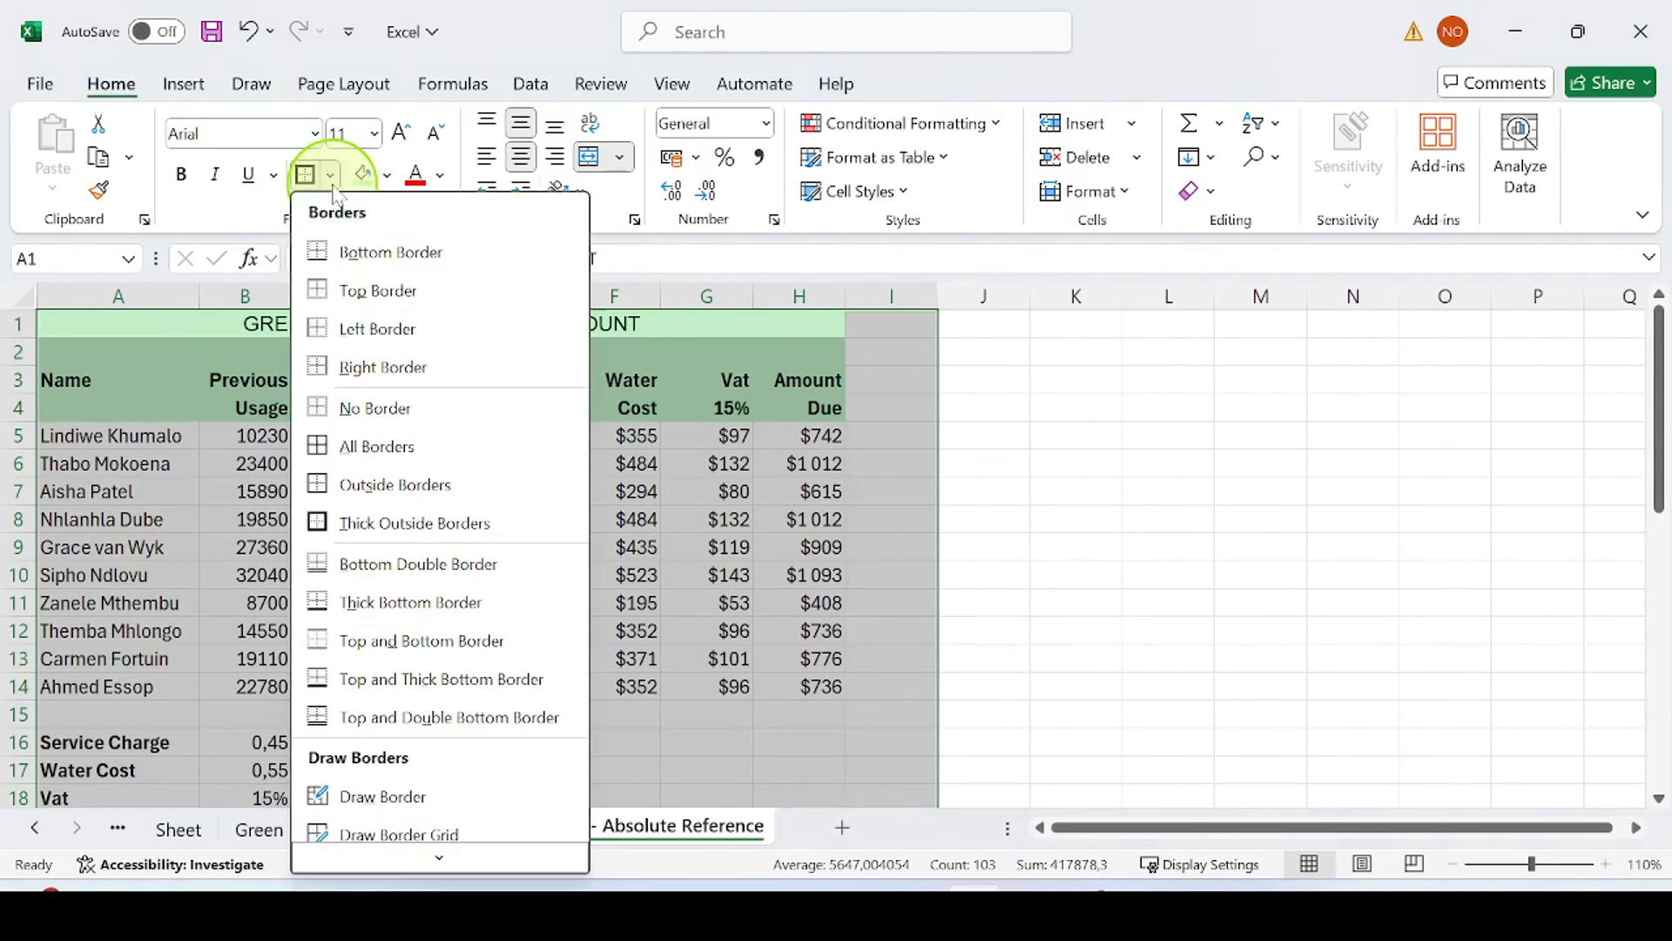
{"action": "left_click", "coordinate": [425, 524]}
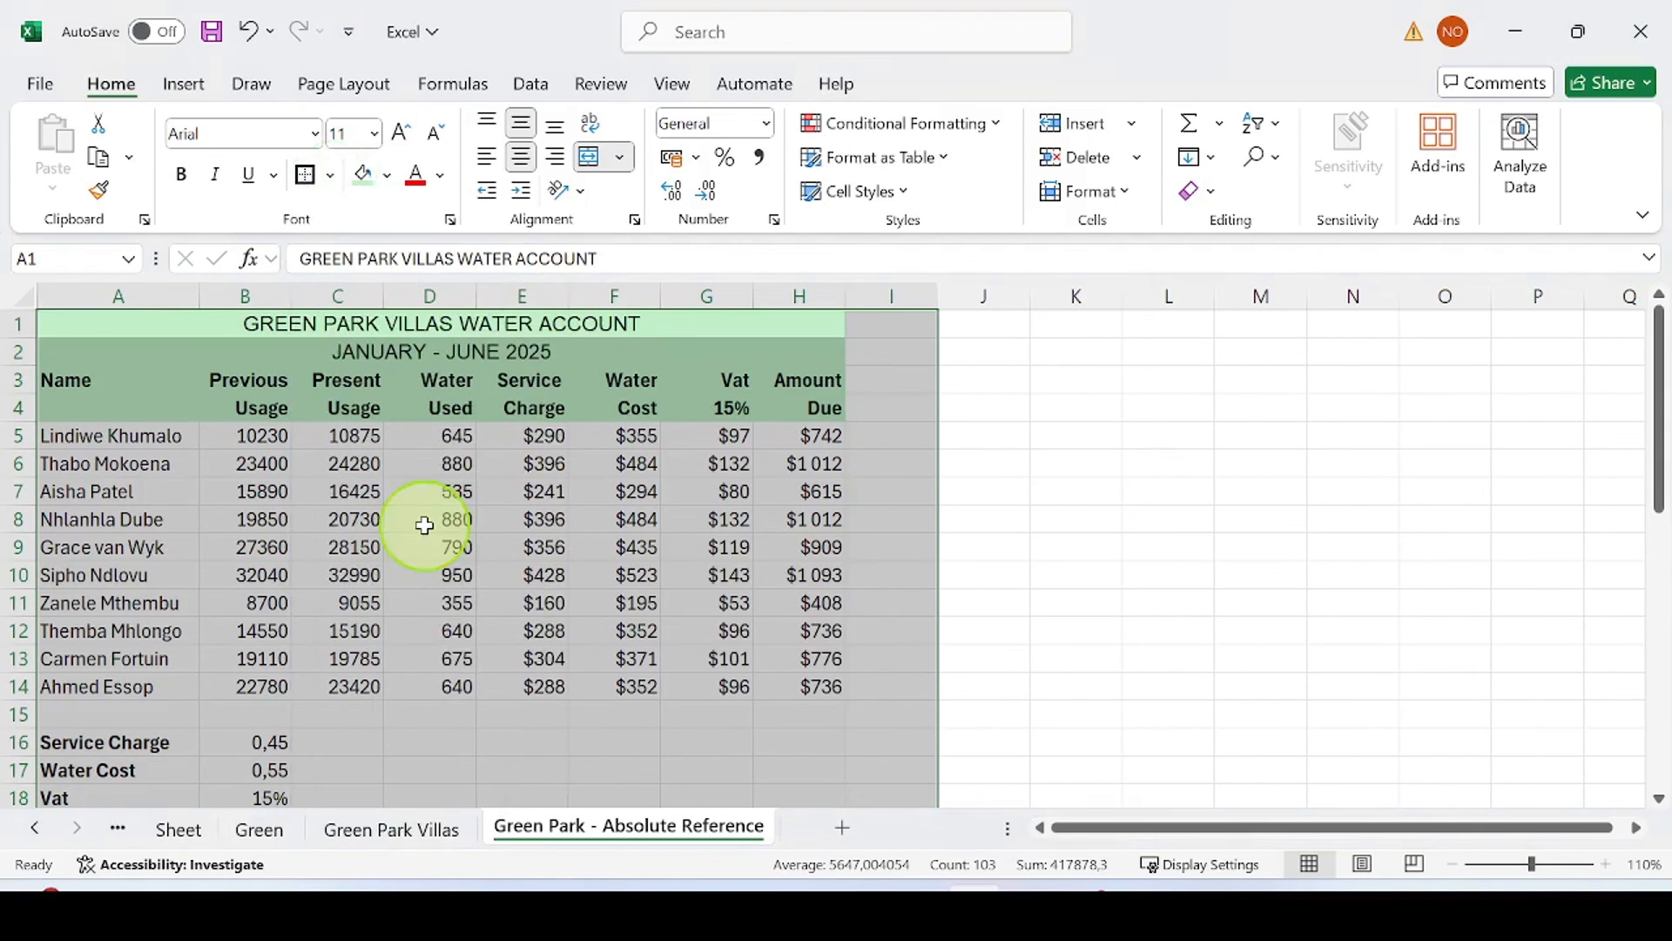
{"action": "left_click", "coordinate": [1300, 621]}
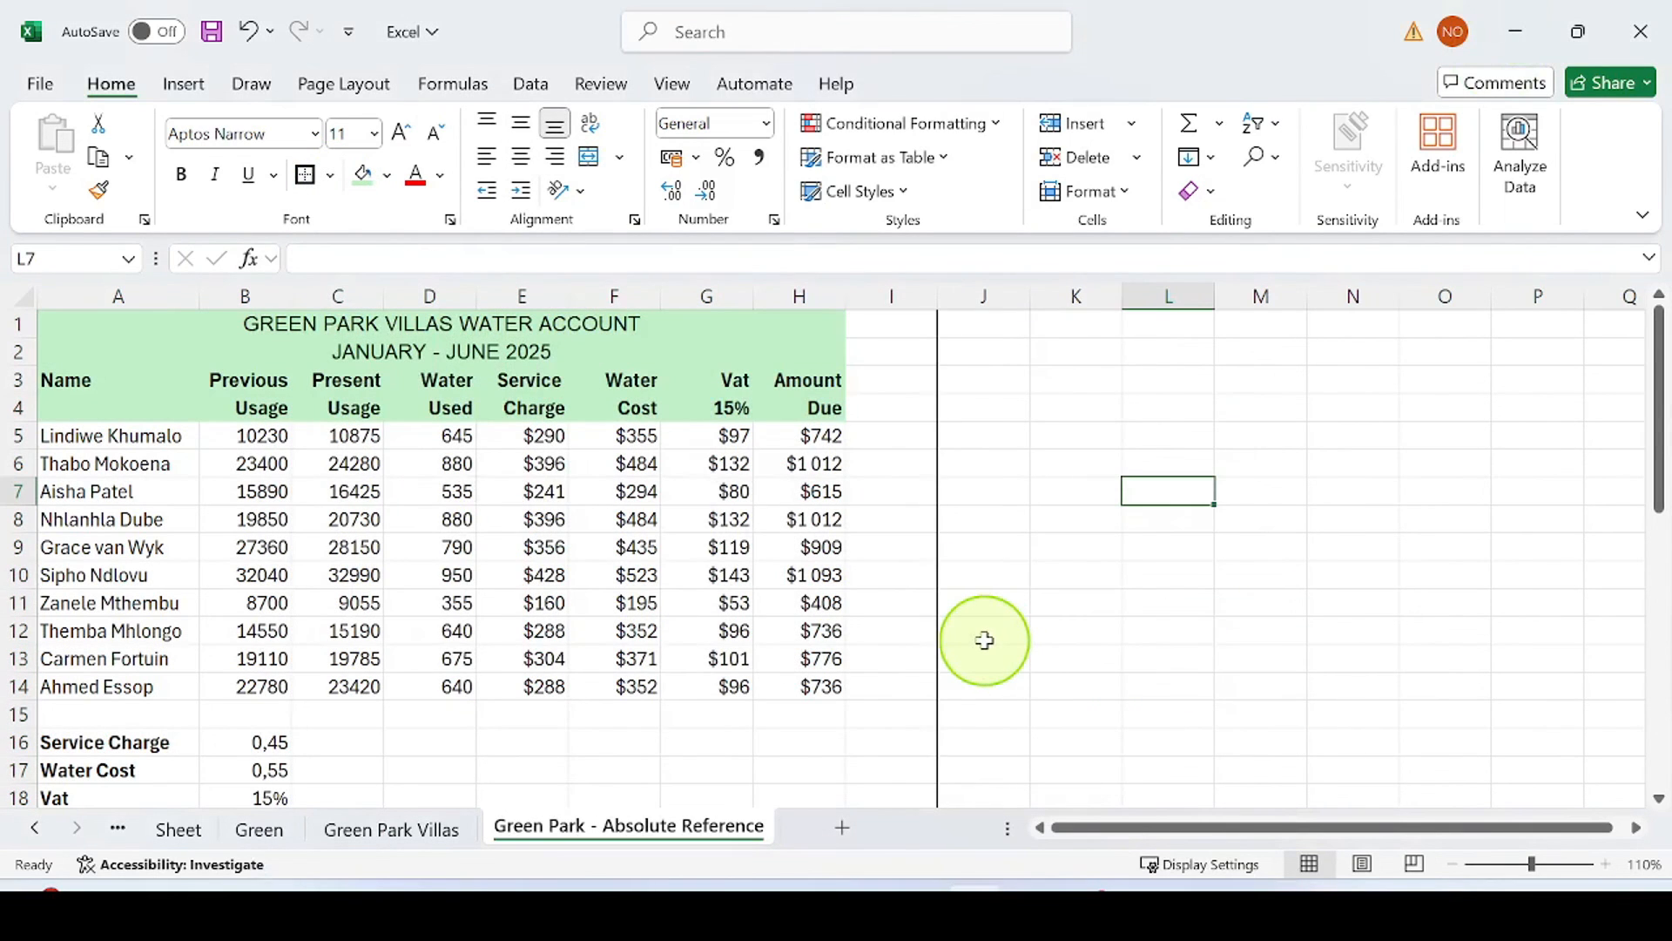